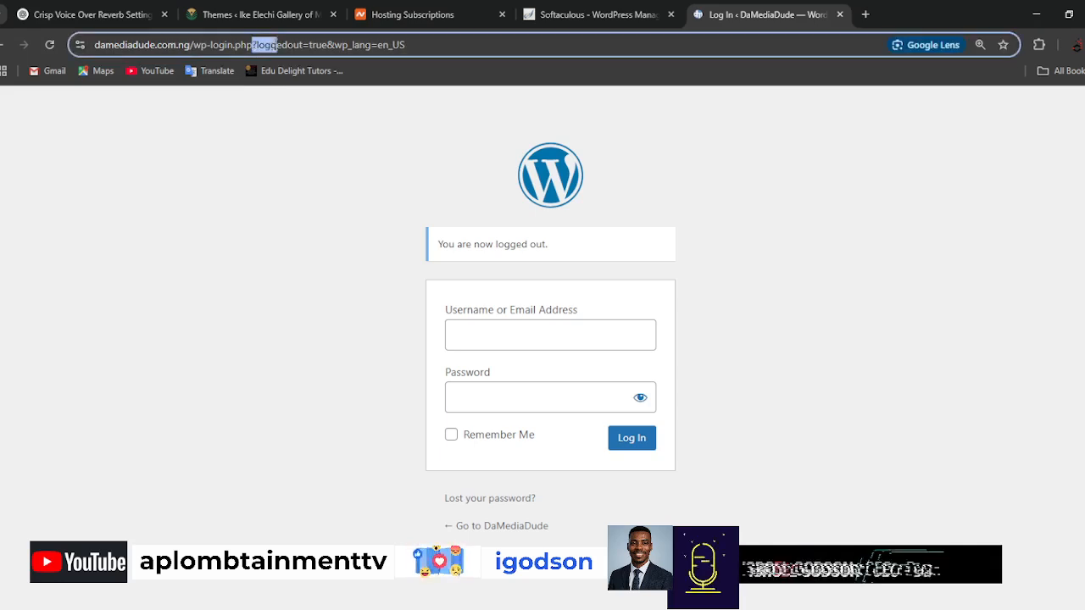
key(BackSpace)
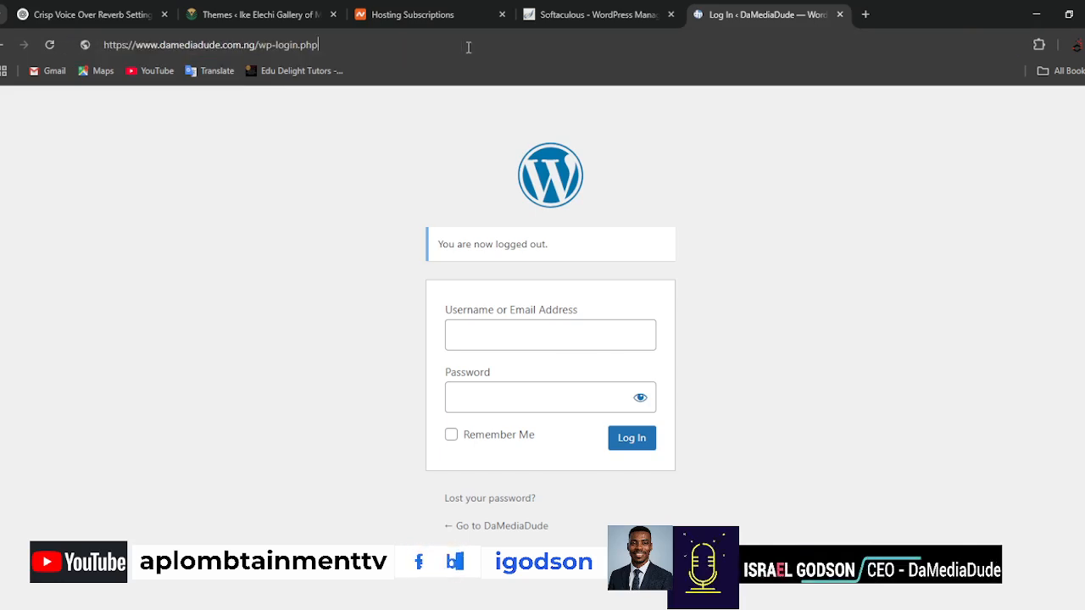
key(BackSpace)
key(BackSpace)
key(BackSpace)
key(BackSpace)
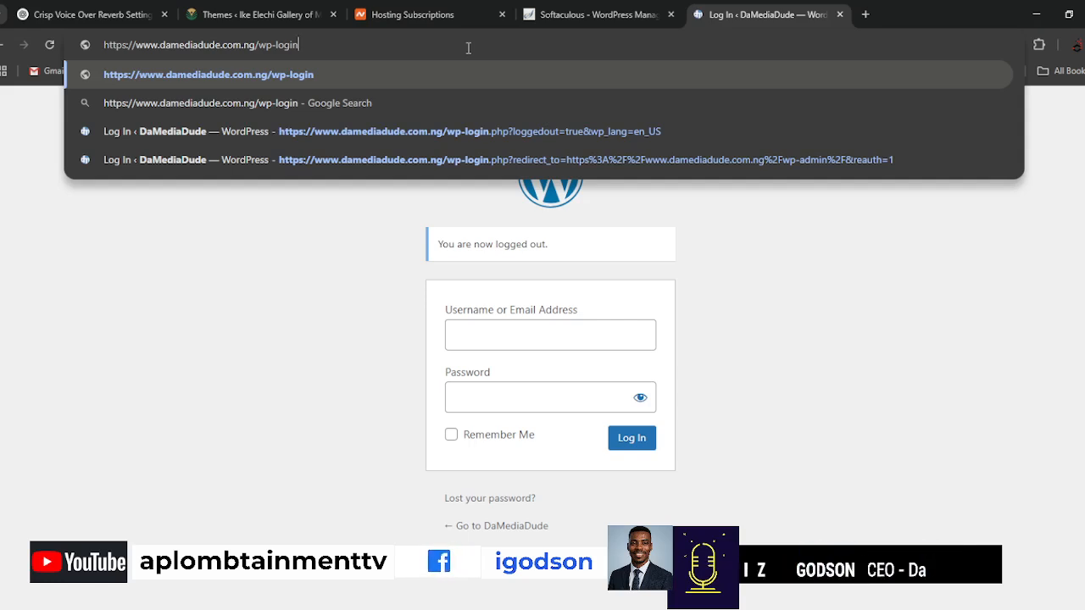
key(BackSpace)
key(BackSpace)
key(BackSpace)
key(BackSpace)
key(BackSpace)
key(BackSpace)
key(BackSpace)
key(BackSpace)
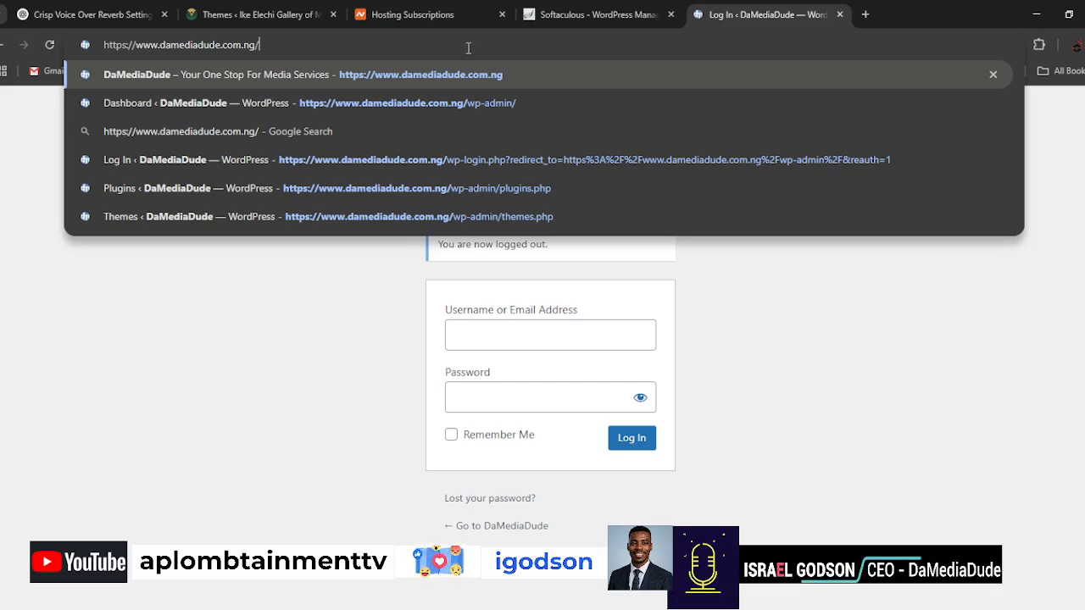
text(wp-admin)
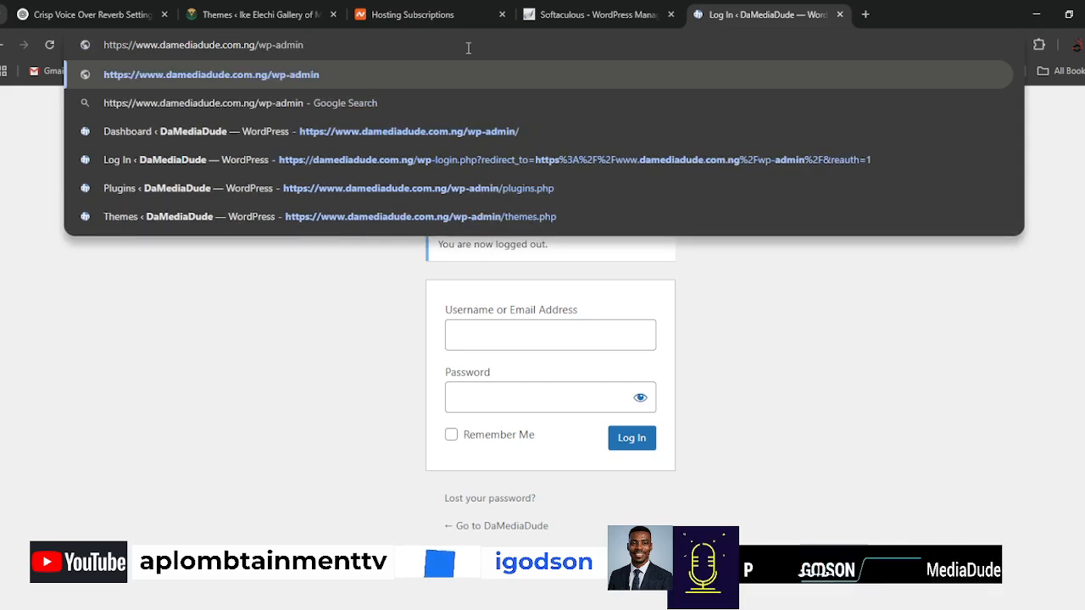
key(Return)
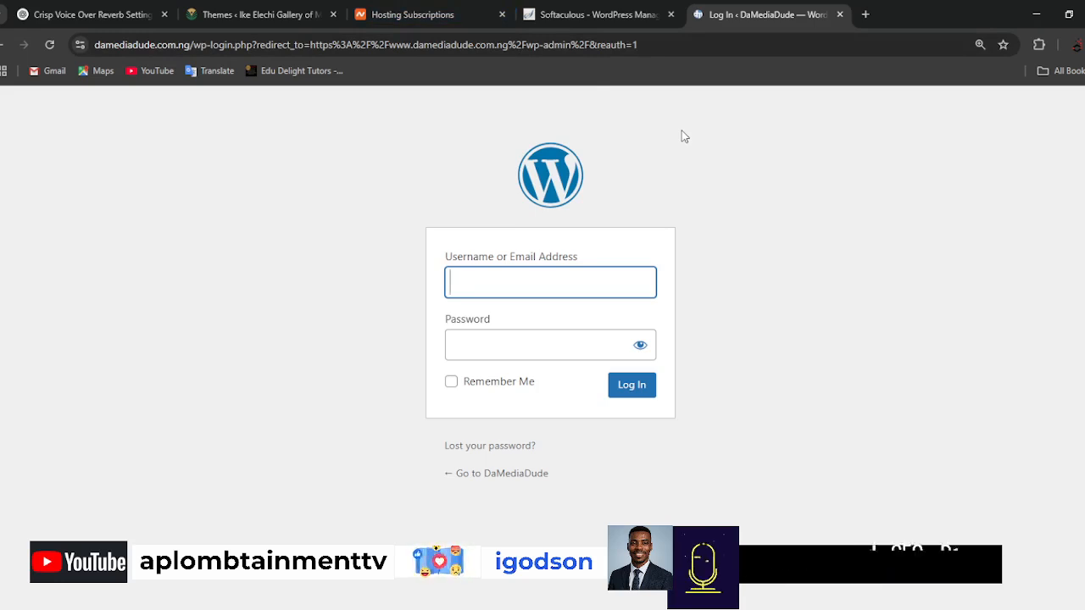
Switch to Softaculous, open user management for the DaMediaDude installation and select the mediadude user.
click(602, 15)
scroll(816, 456, down, 2)
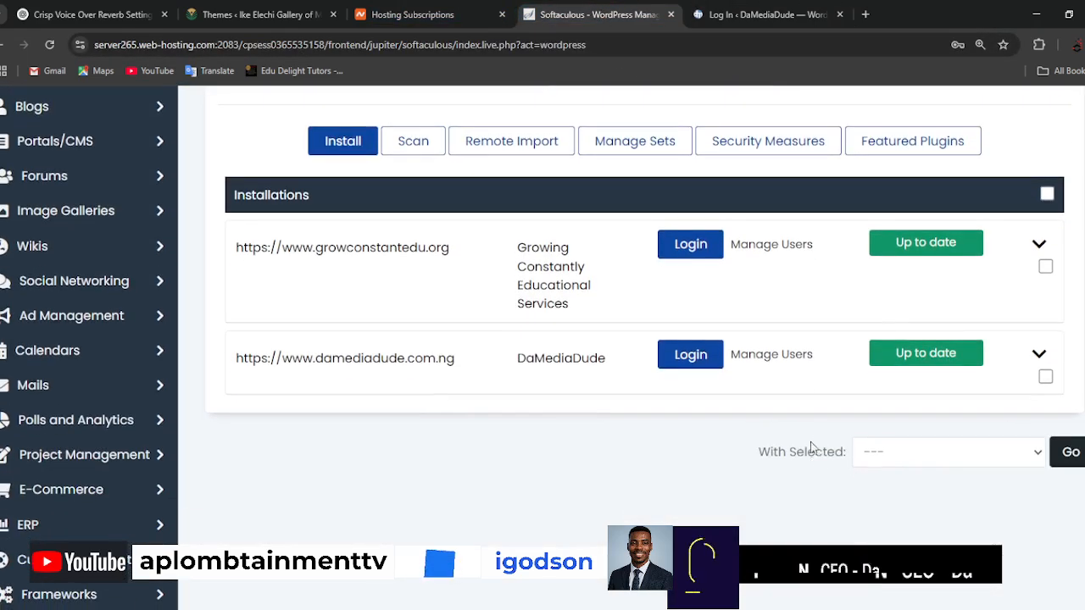
click(795, 356)
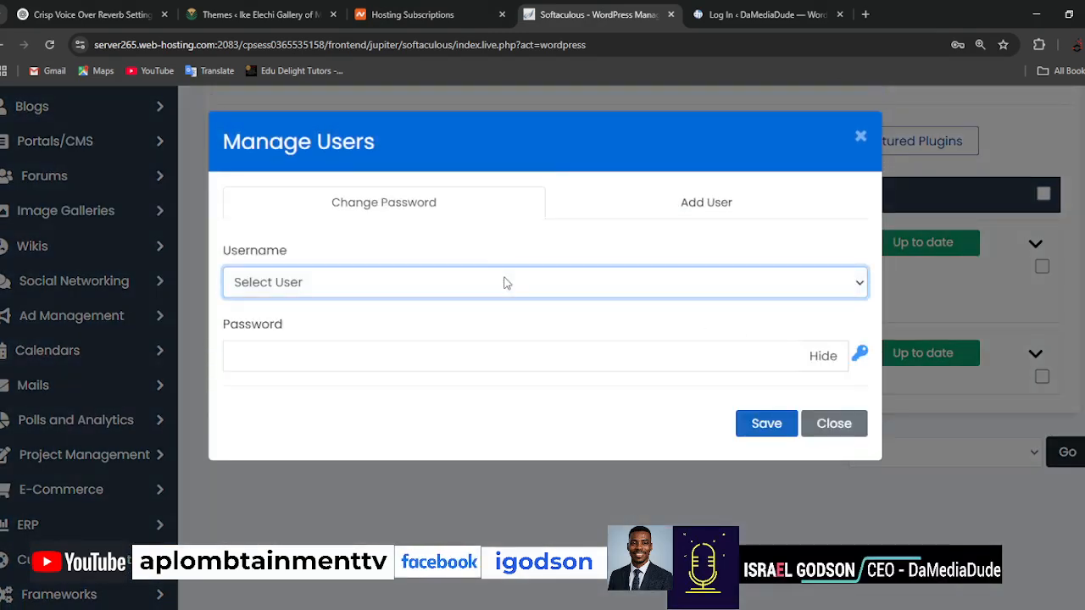
click(307, 343)
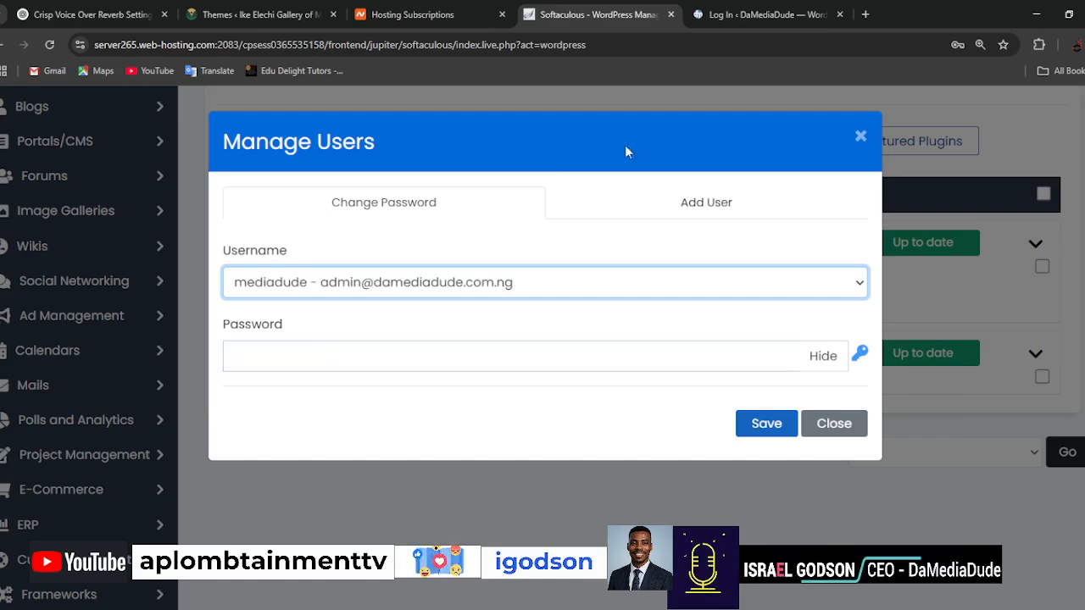
Return to the DaMediaDude login page and log in with the username mediadude and the account password.
click(766, 17)
text(me)
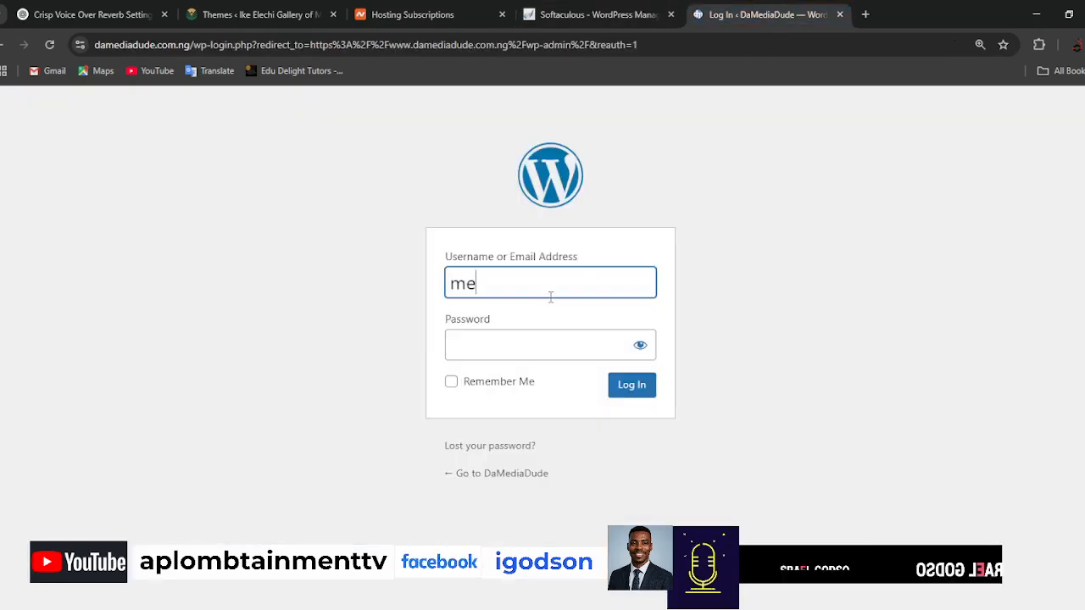
text(diadude)
key(Tab)
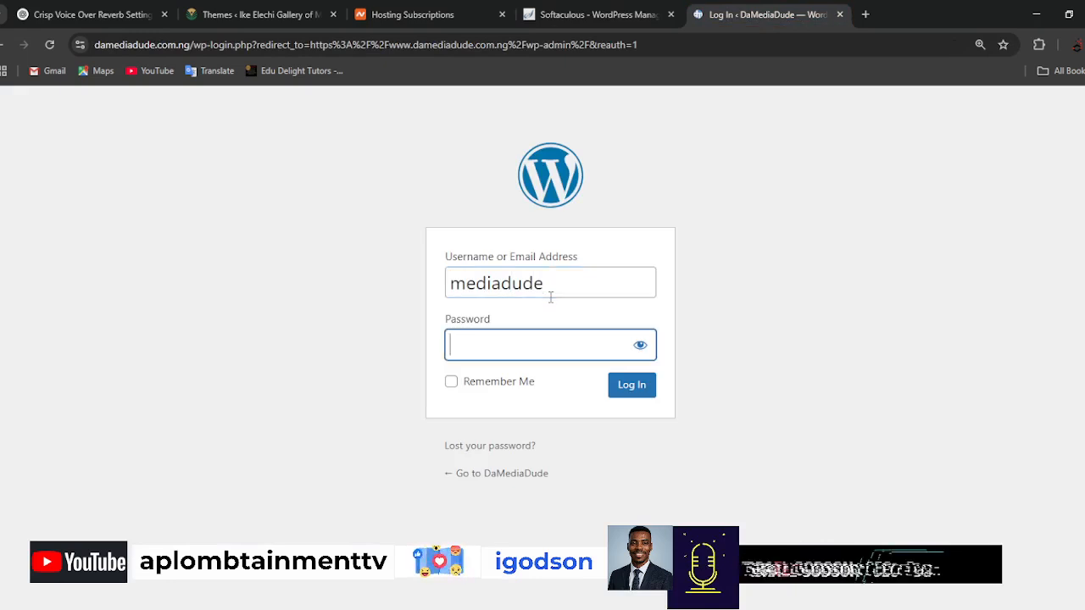
text(******)
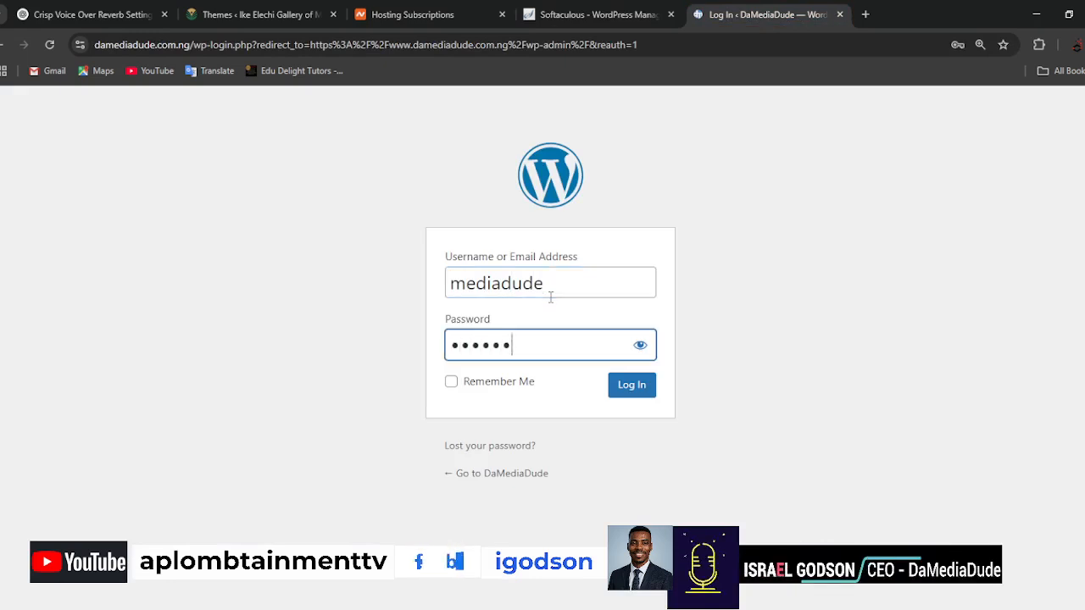
text(***)
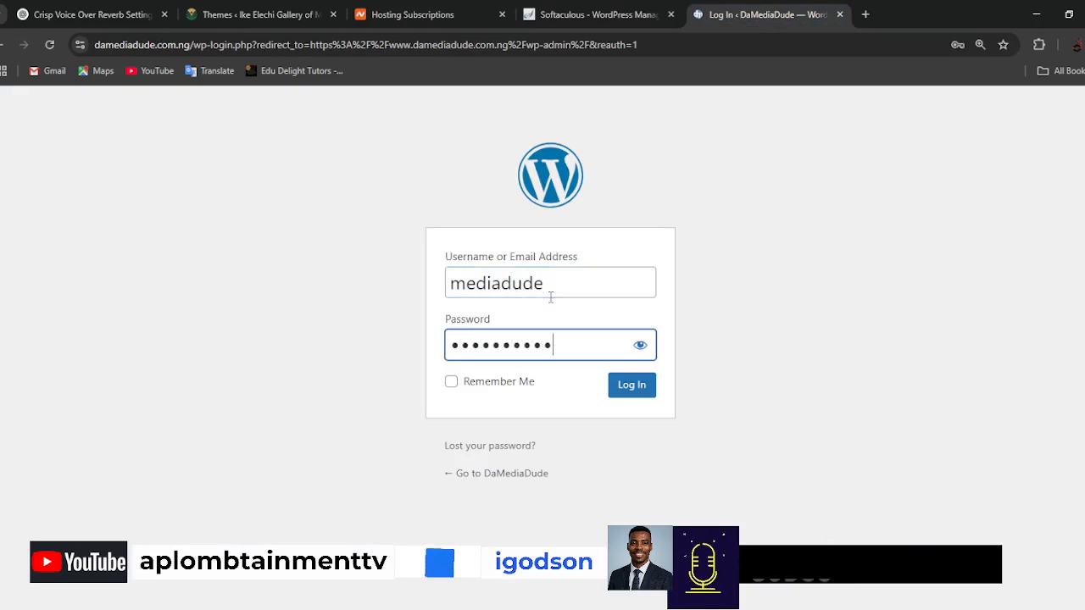
key(Return)
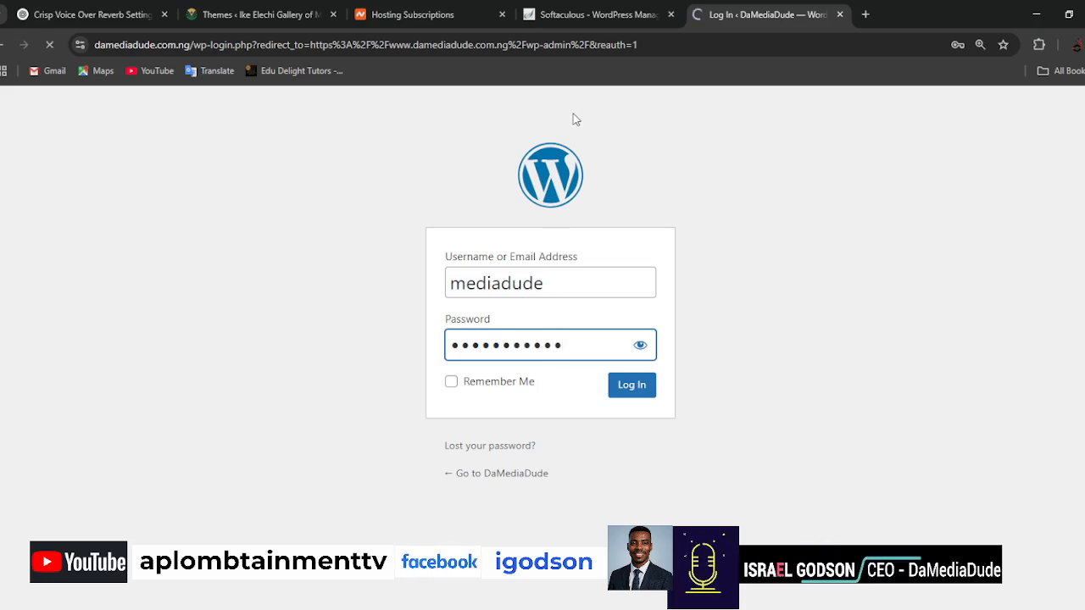
In Softaculous, reopen user management for the DaMediaDude installation, enter a masked new password for the mediadude user and save it.
click(583, 23)
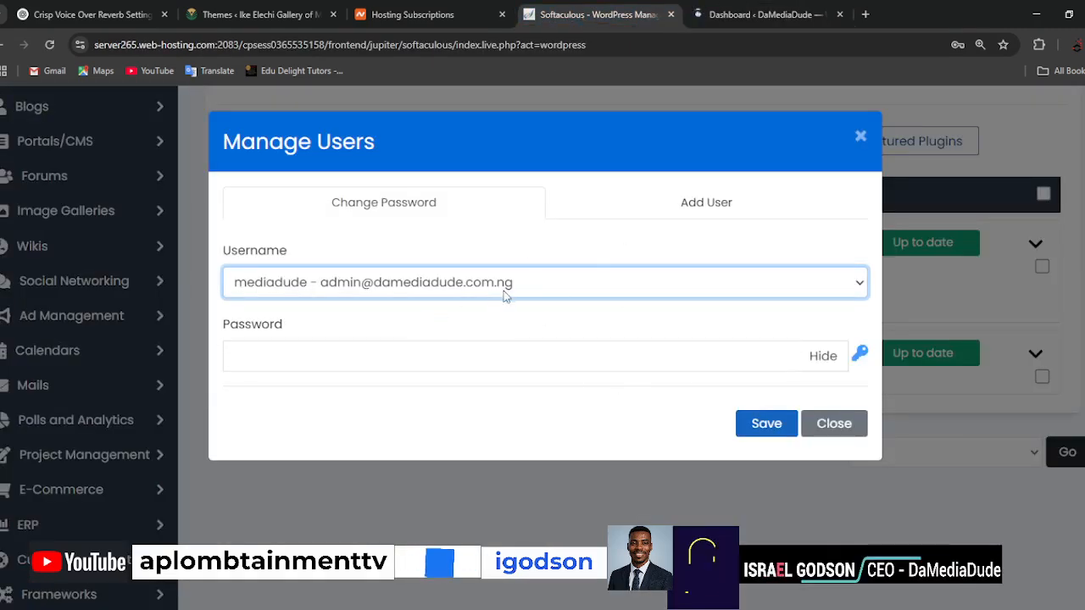
click(860, 136)
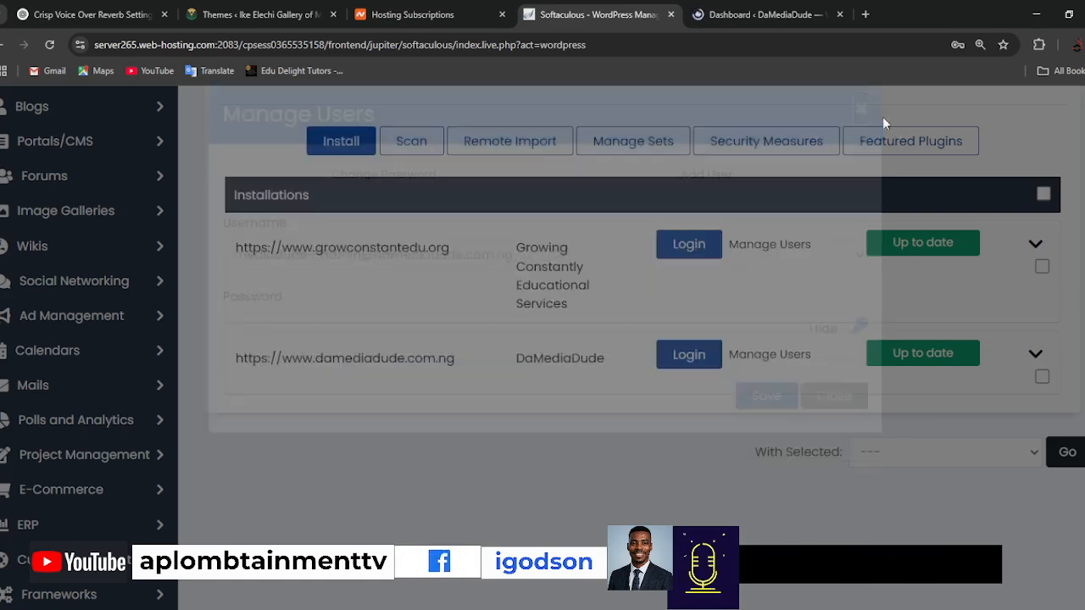
scroll(807, 273, up, 2)
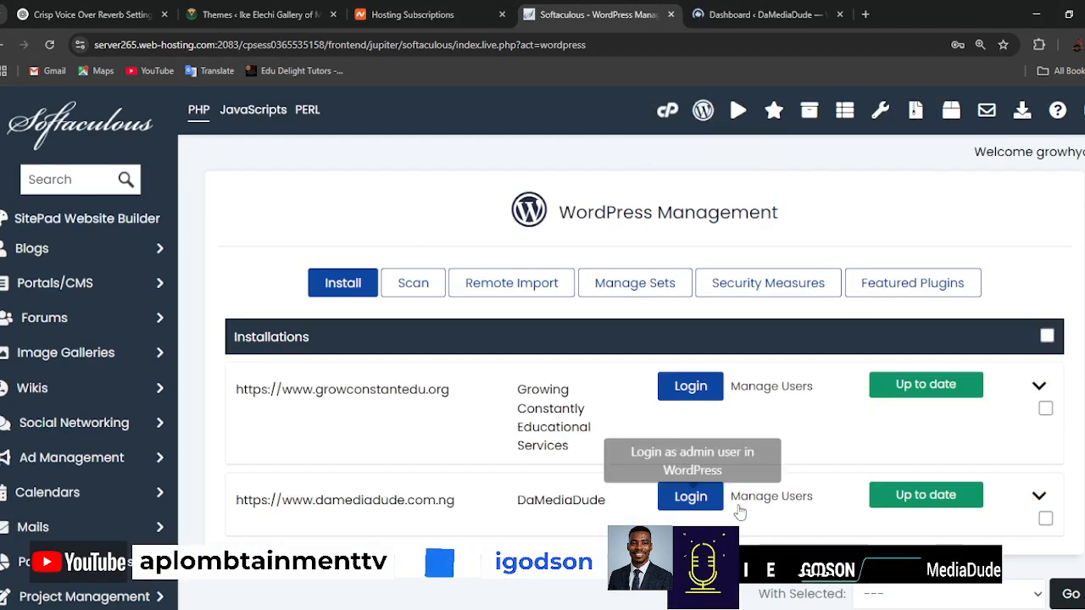
click(793, 500)
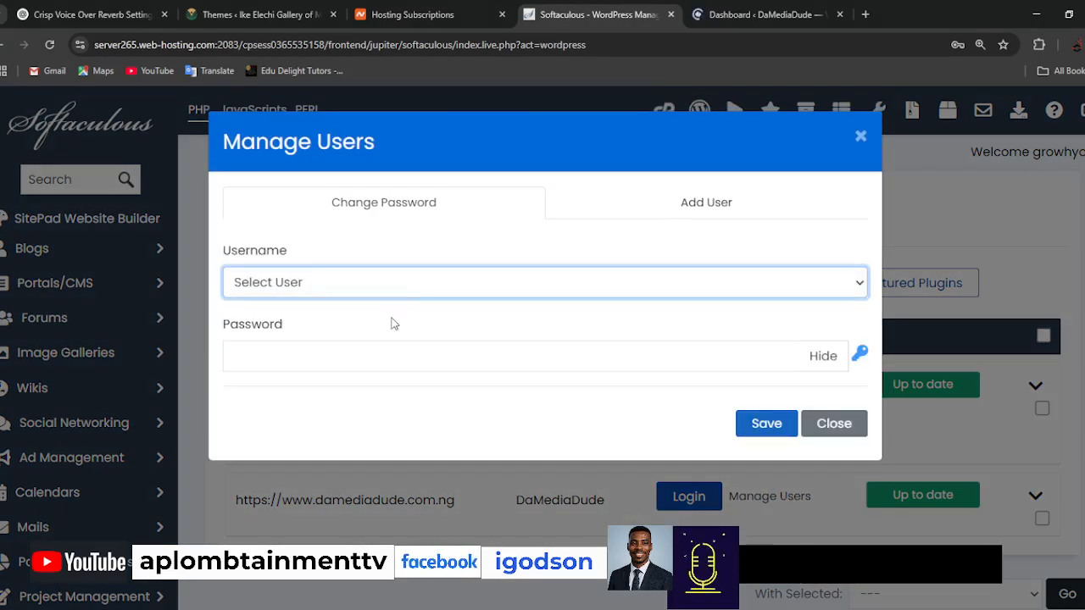
click(401, 352)
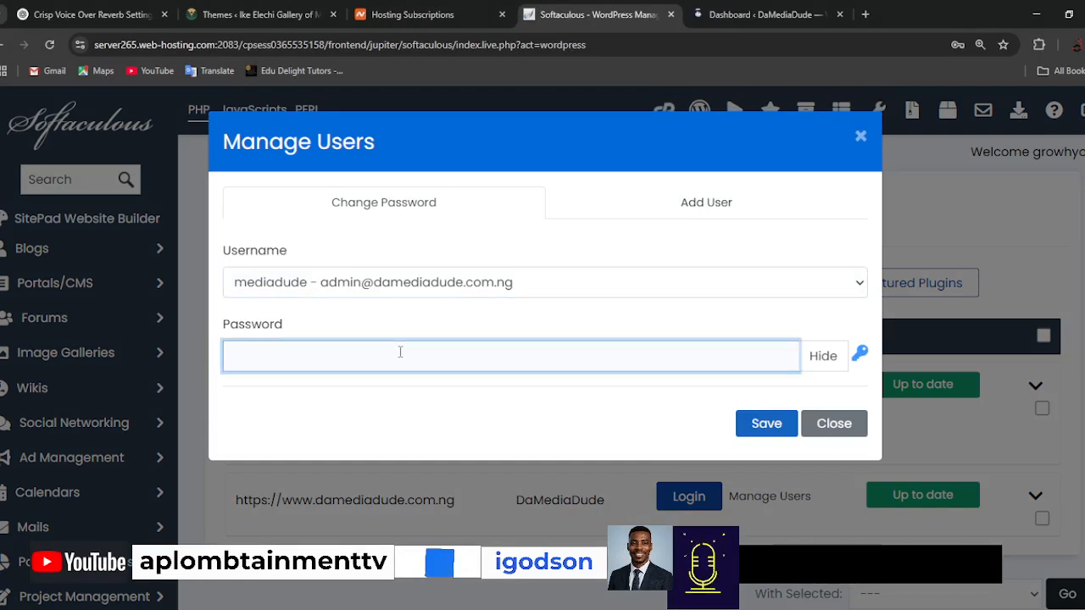
click(823, 356)
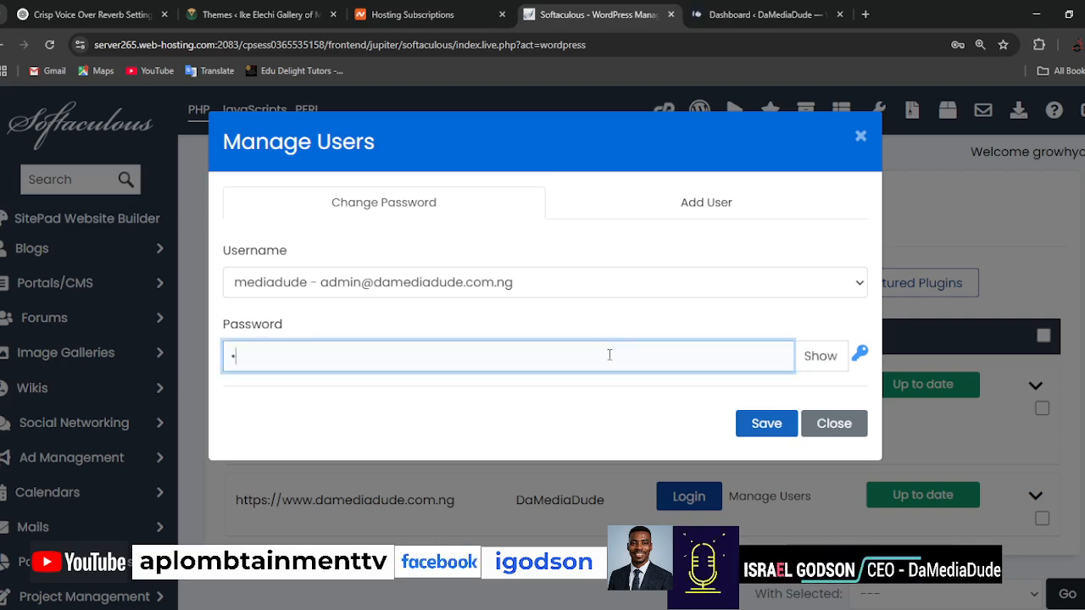
text(•••)
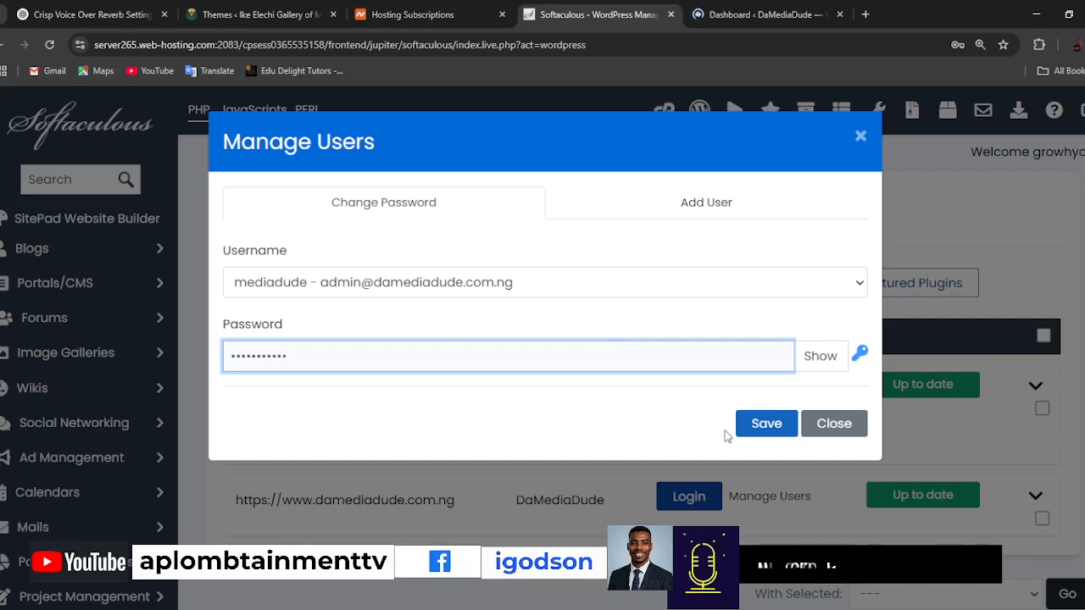
click(766, 424)
Open the damediadude.com.ng site in a new browser tab beside the WordPress dashboard.
click(752, 15)
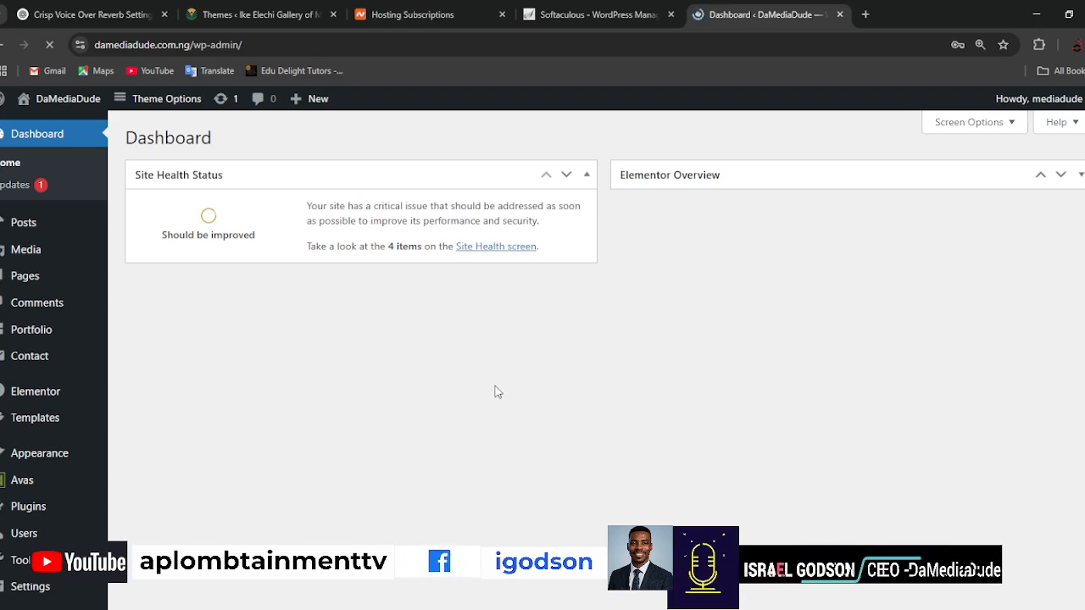
click(864, 14)
text(damed)
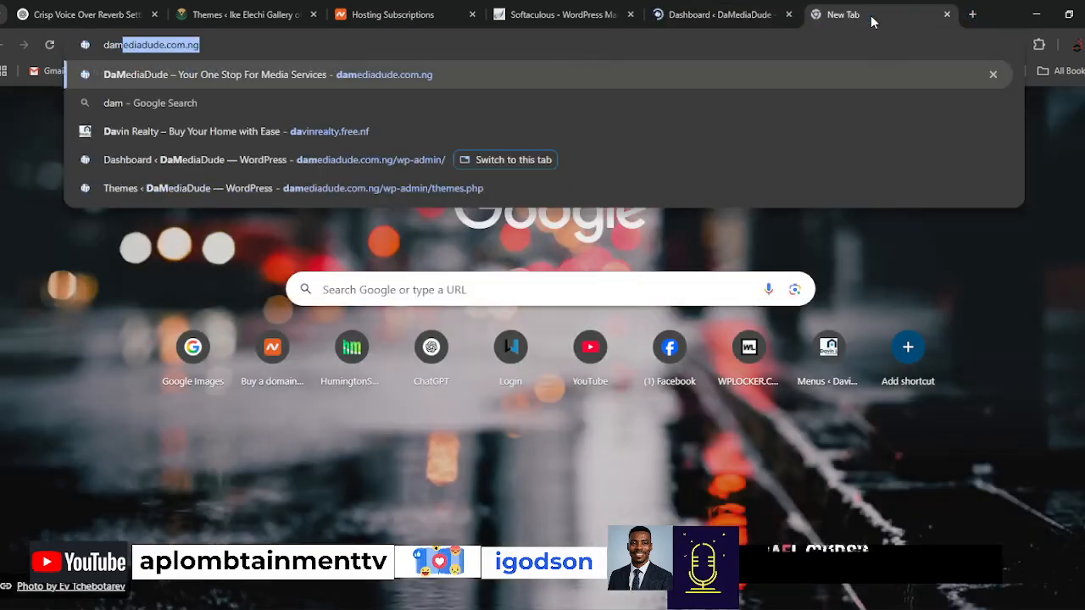
text(iadude)
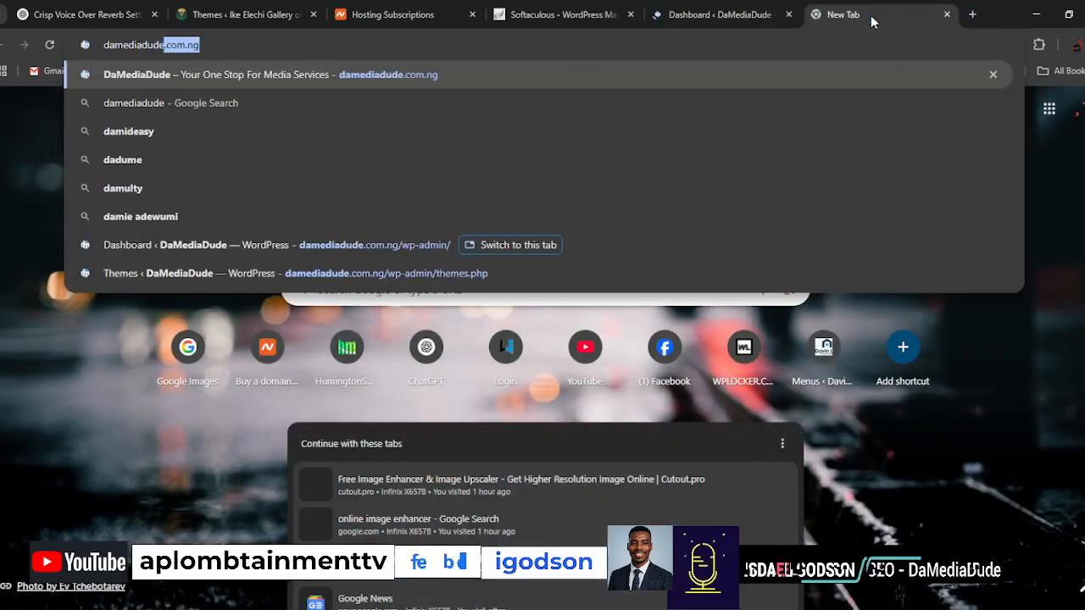
text(.com.ng)
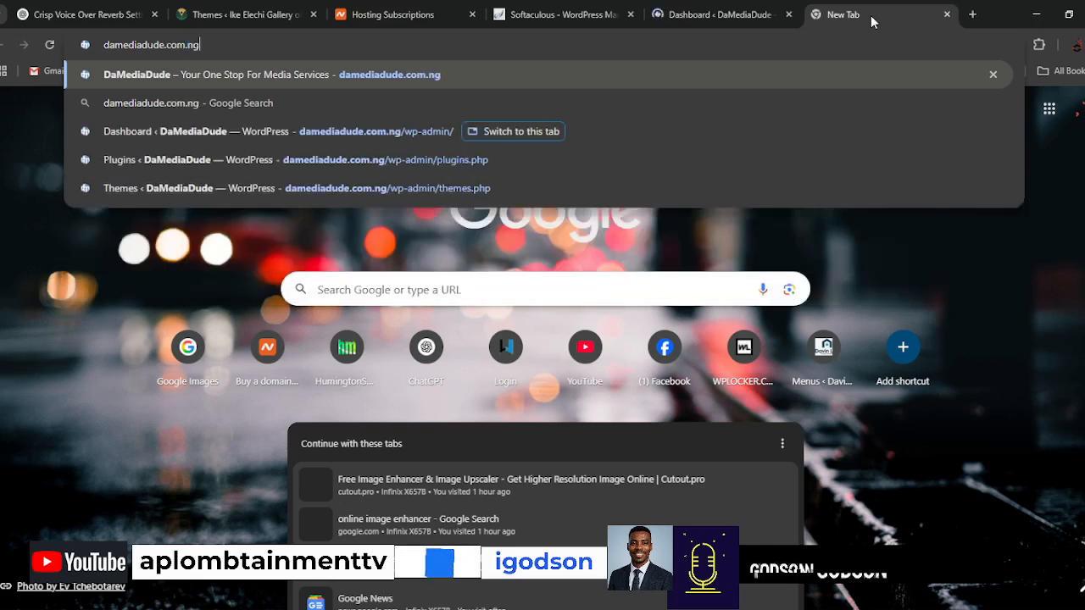
key(Return)
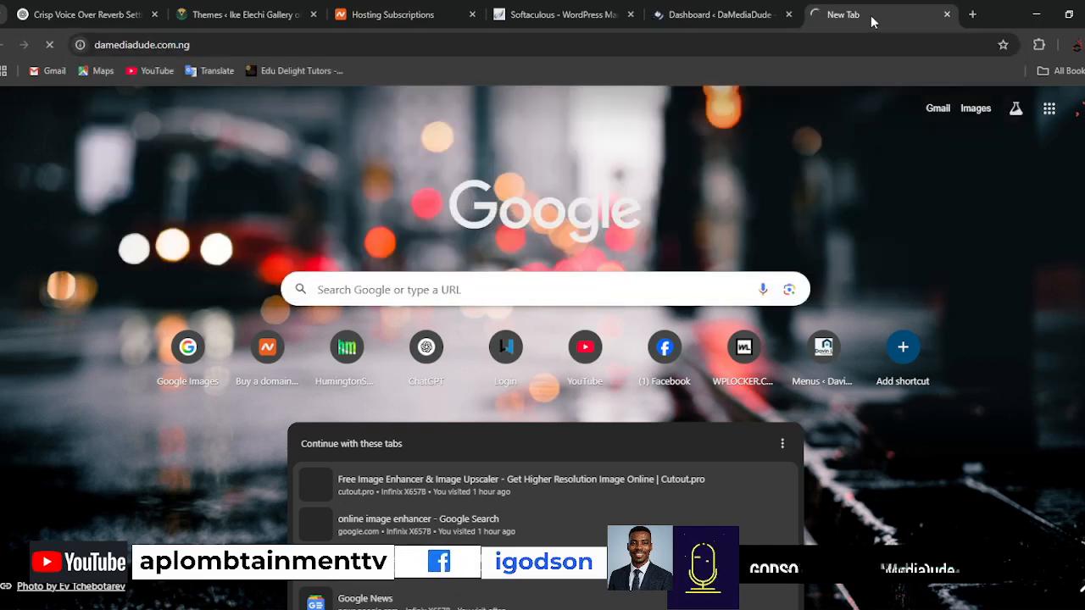
Show the WordPress dashboard's Screen Options and log back in to the expired session as mediadude with the account password.
click(695, 17)
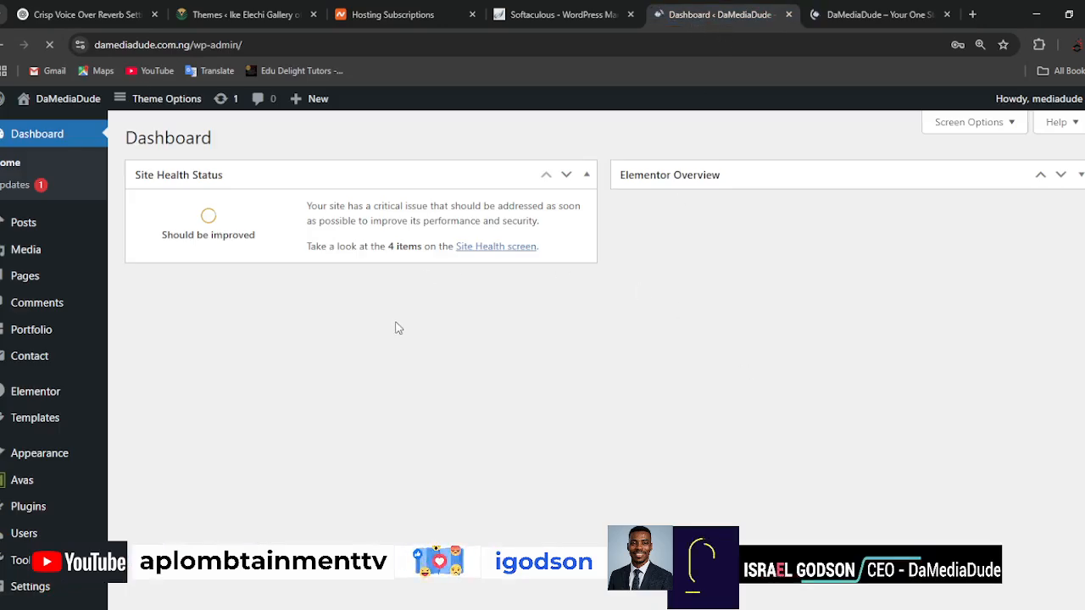
click(1009, 127)
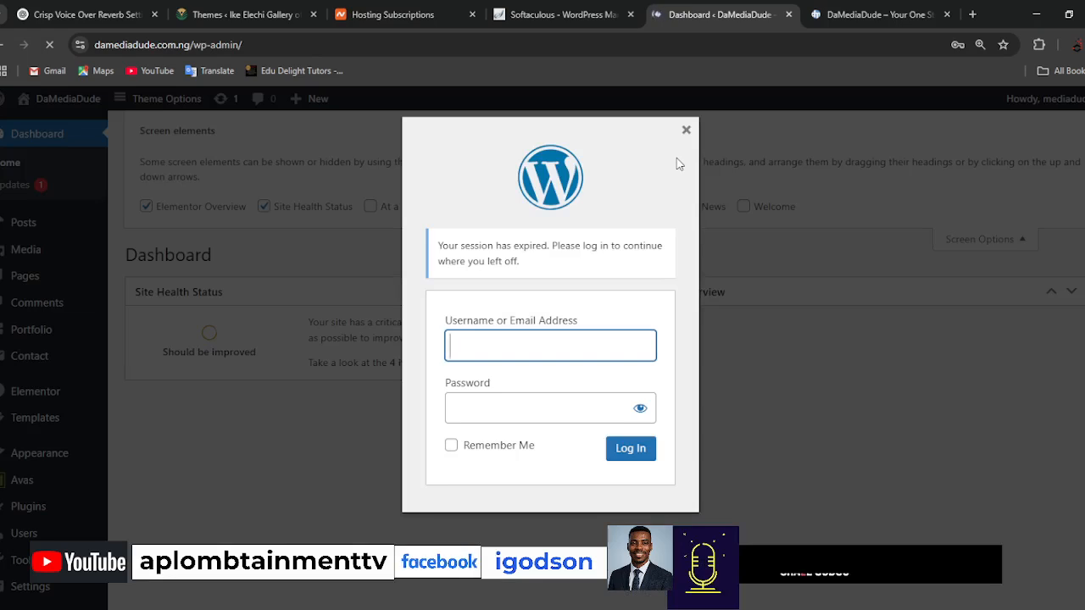
text(d)
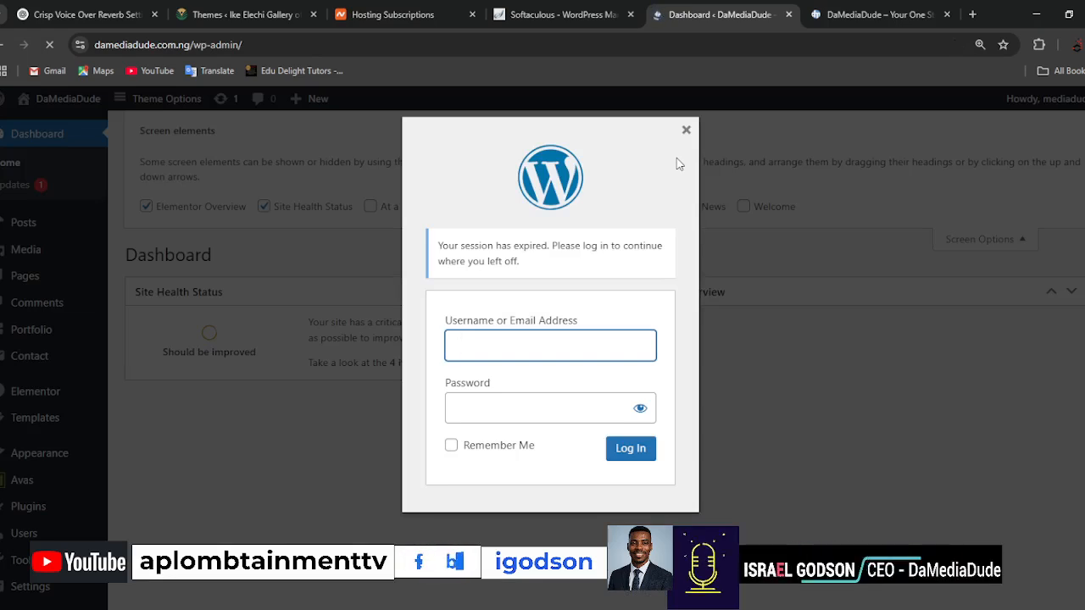
text(mediadude)
click(570, 384)
click(552, 414)
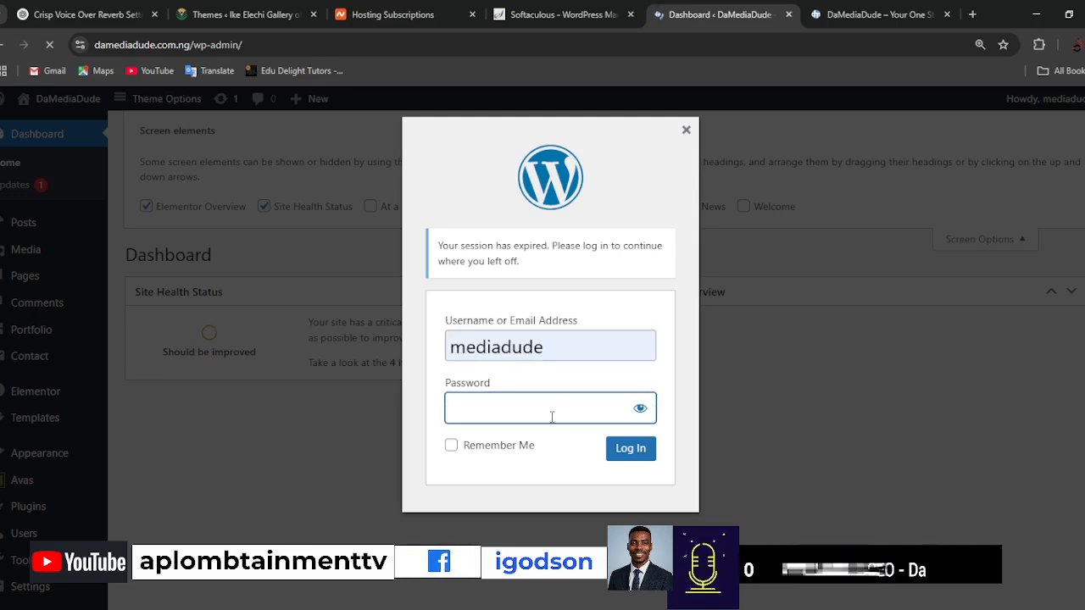
text(*)
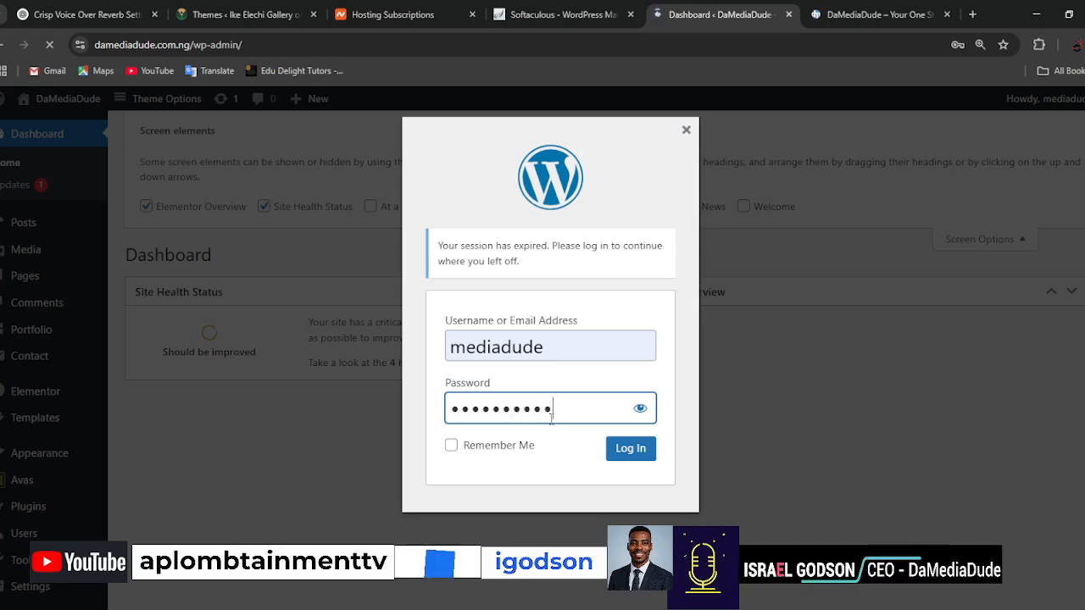
text(*)
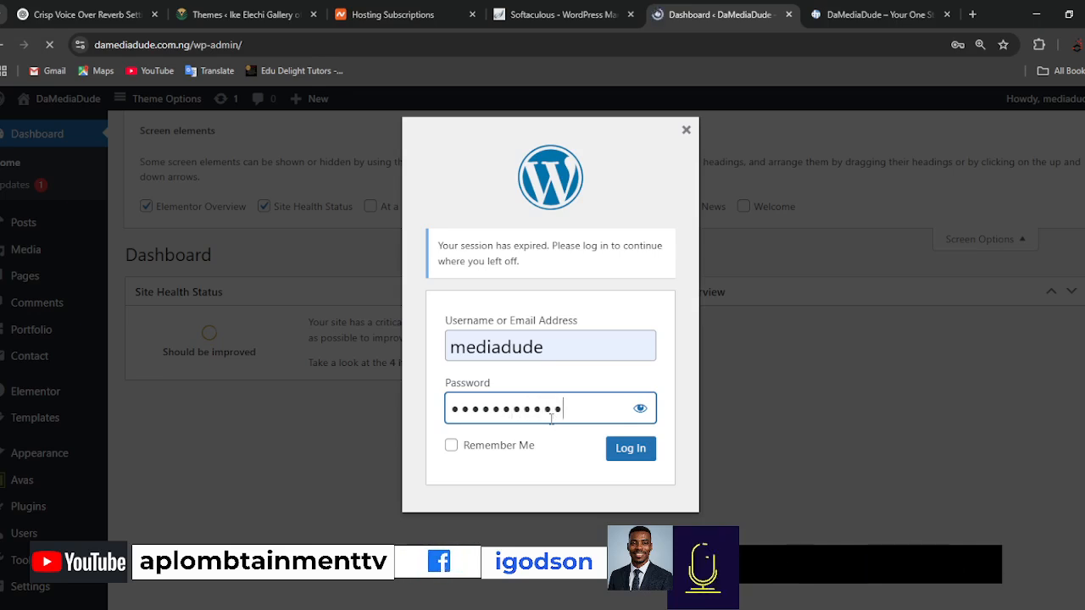
key(Return)
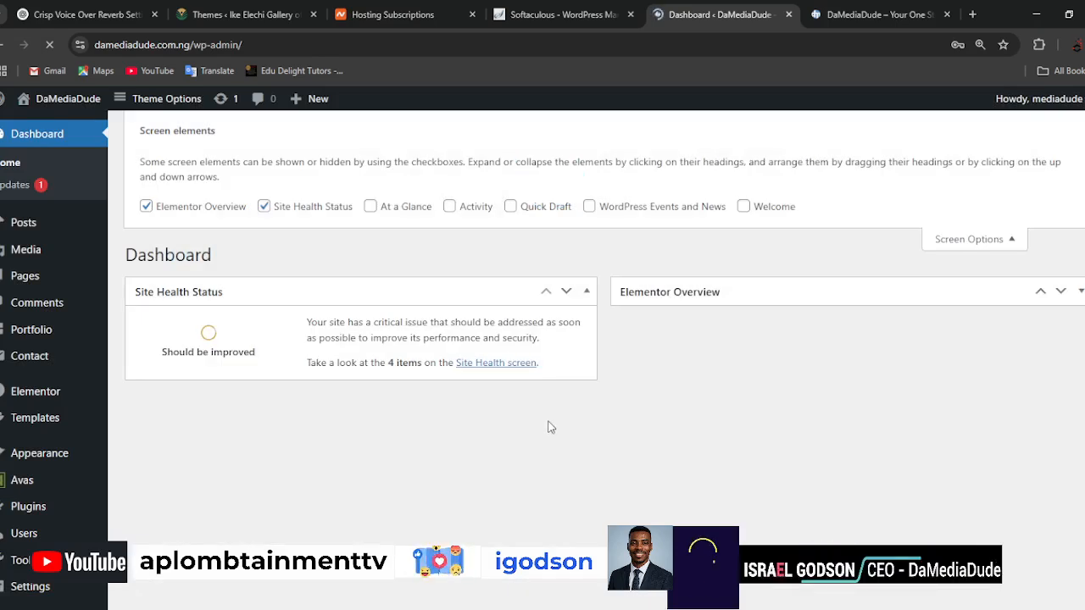
Enable the Activity, At a Glance, Quick Draft, WordPress Events and News, and Welcome elements on the dashboard.
click(479, 208)
click(410, 208)
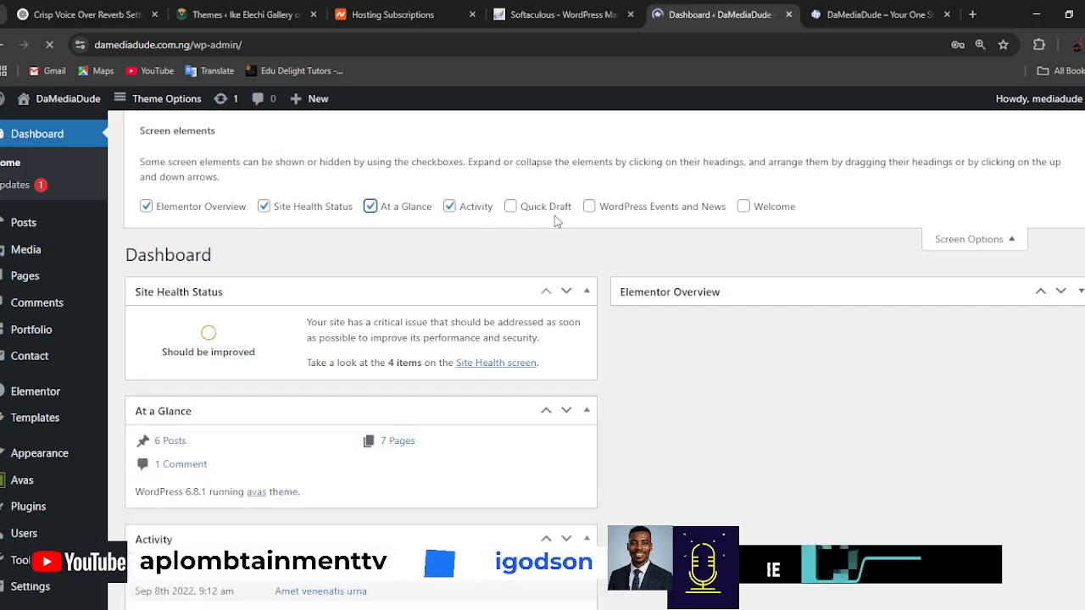
click(547, 208)
click(713, 208)
click(789, 210)
Hide the Welcome, WordPress Events and News, Quick Draft, Activity and At a Glance elements from the dashboard.
click(784, 211)
click(686, 209)
click(540, 209)
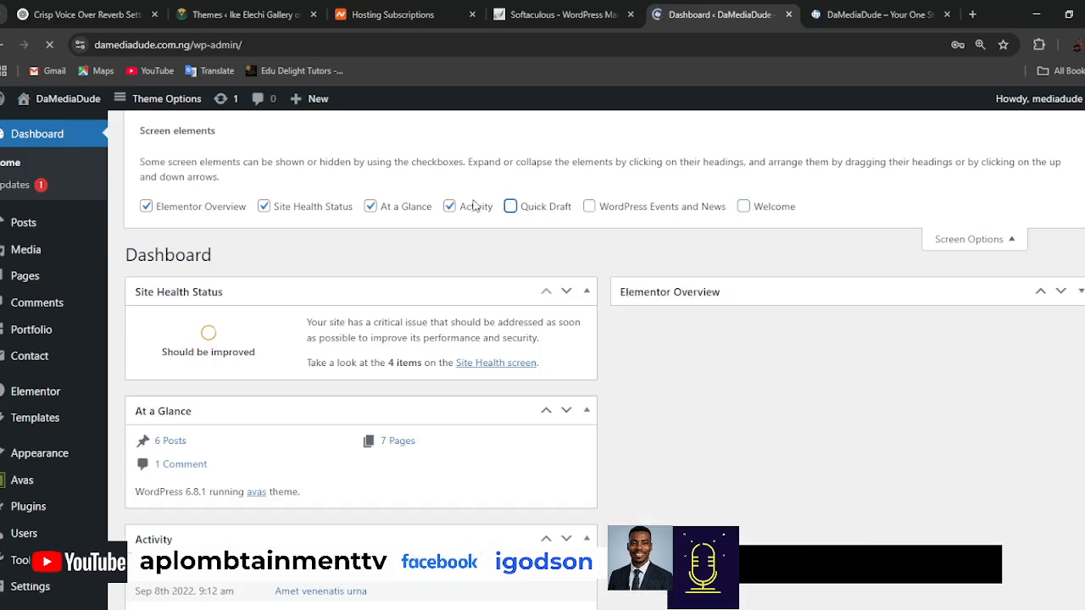
click(475, 209)
click(394, 211)
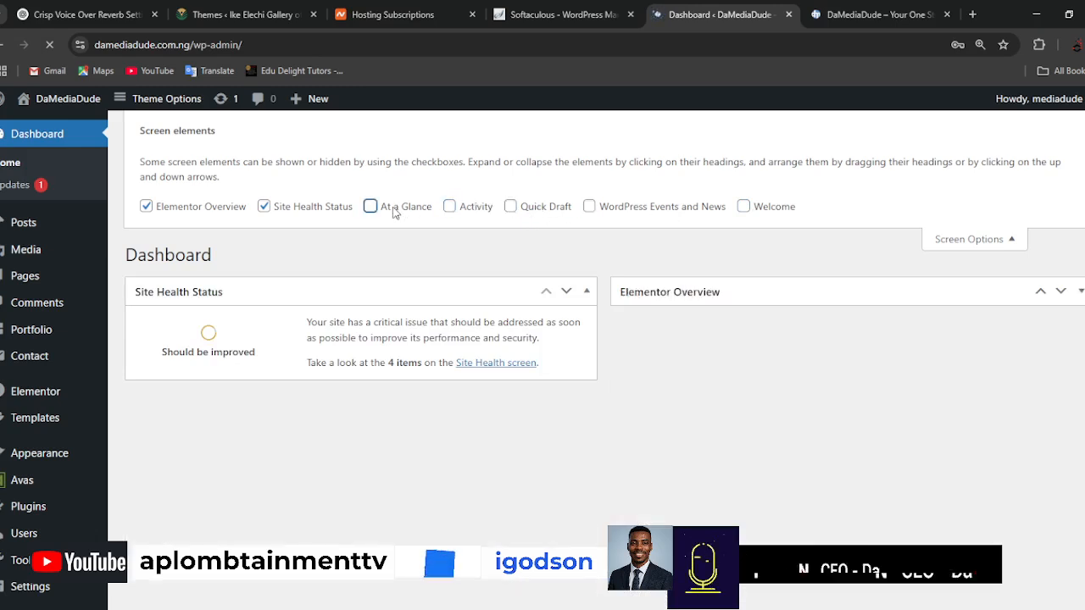
Hide the Elementor Overview element from the dashboard and collapse the screen options.
click(314, 209)
click(313, 210)
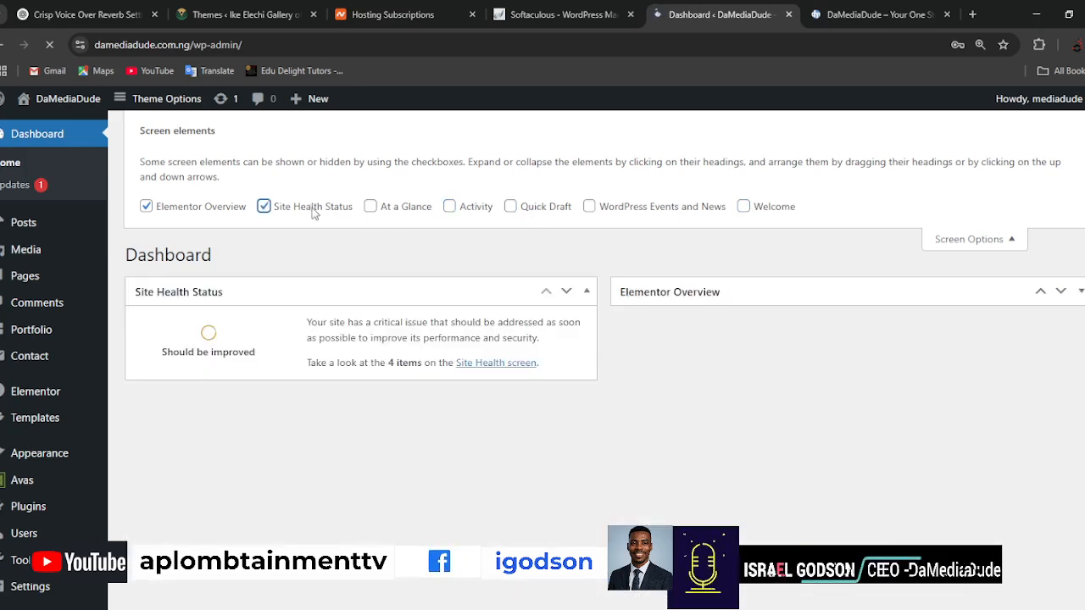
click(198, 212)
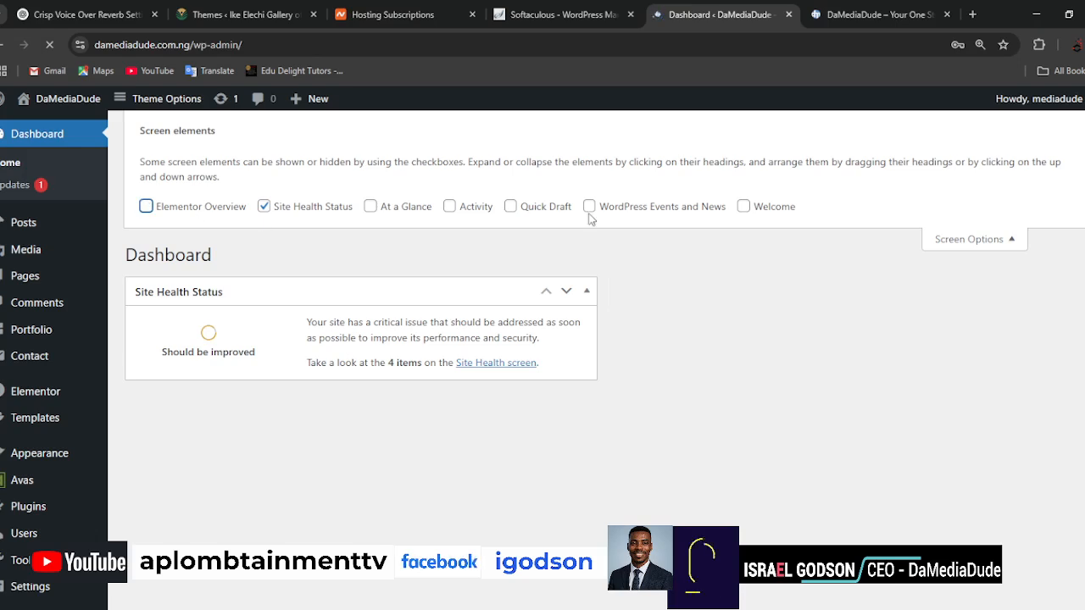
click(1012, 241)
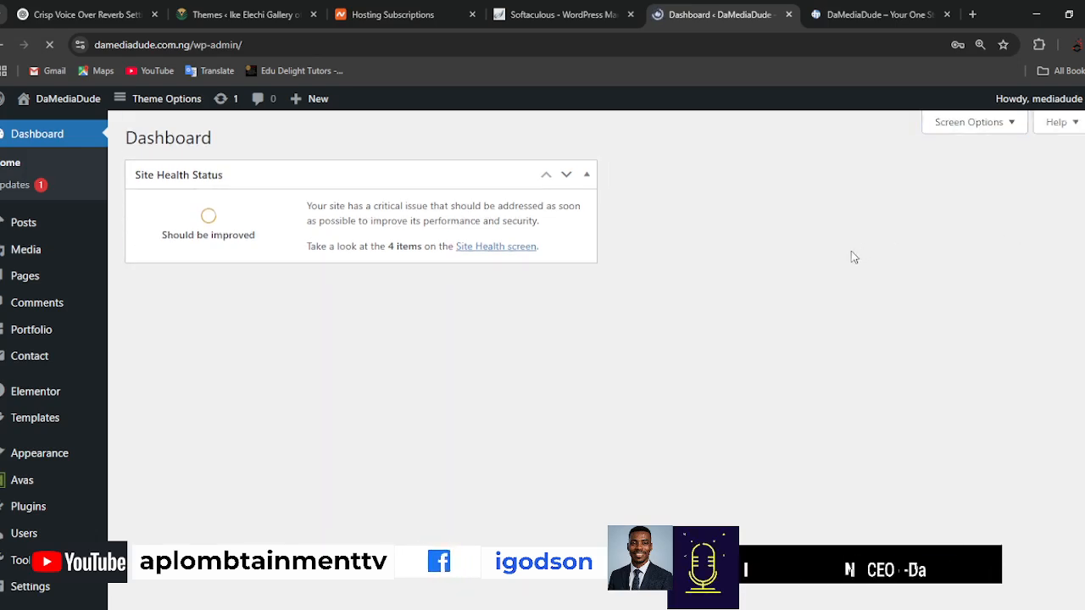
scroll(736, 341, down, 1)
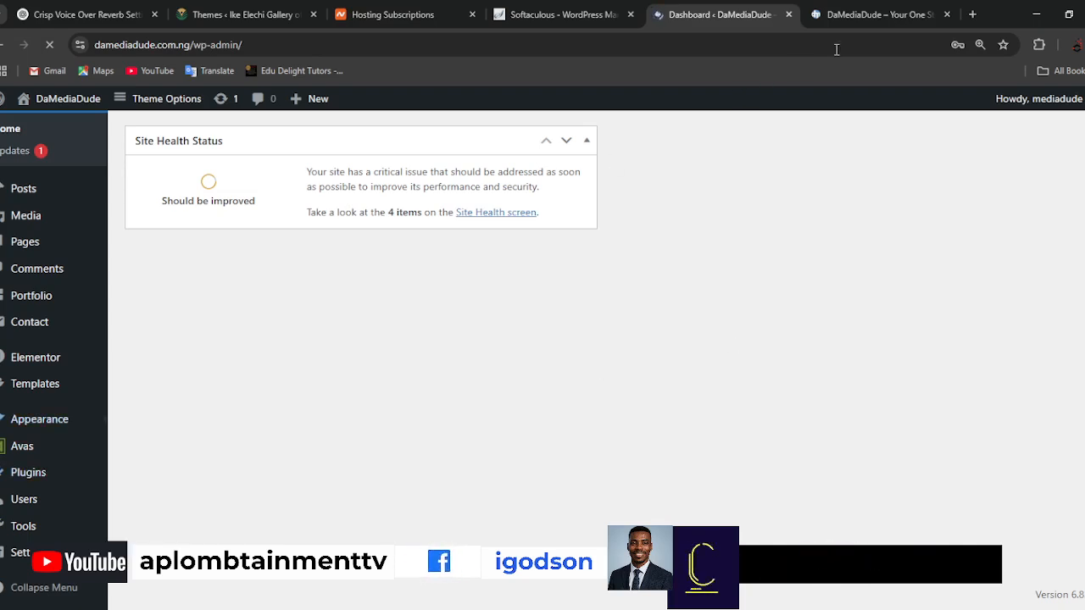
Review the live DaMediaDude homepage from its intro section through the portfolio, testimonials and blog posts down to the footer.
click(859, 16)
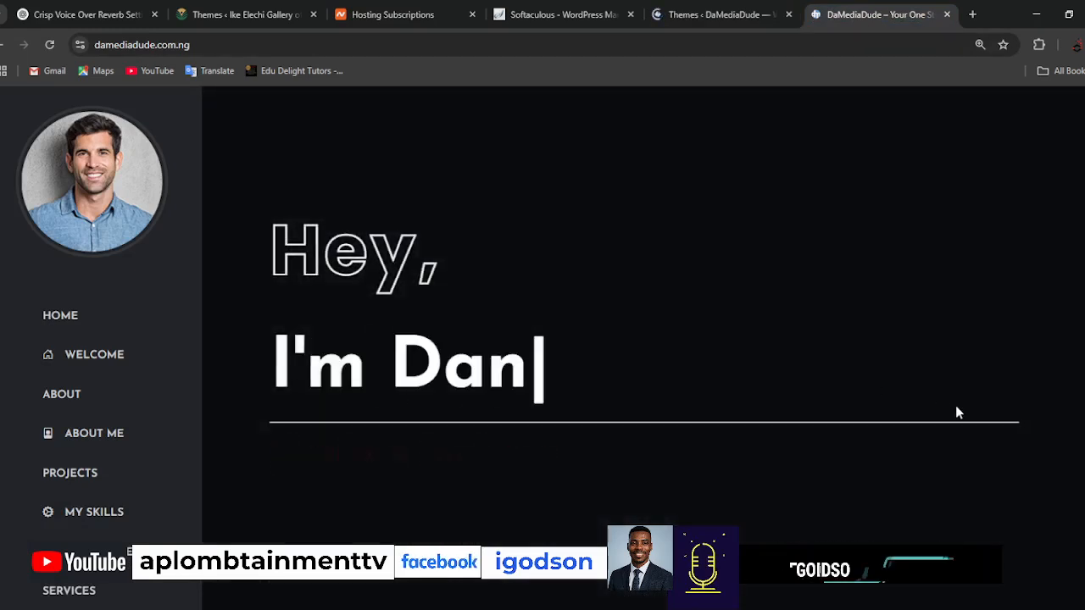
scroll(956, 407, down, 10)
scroll(956, 408, down, 15)
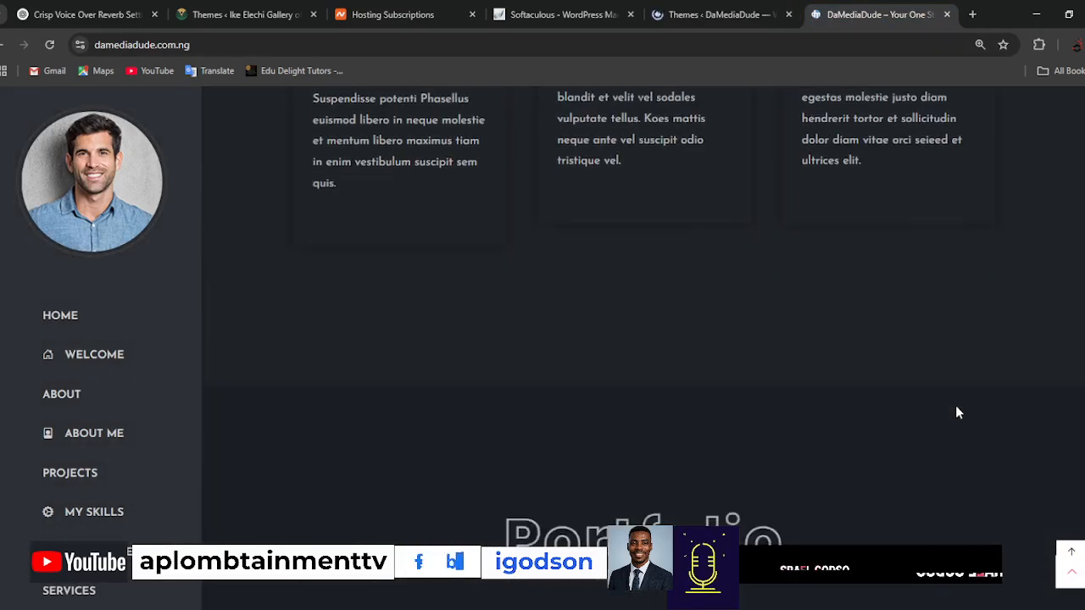
scroll(957, 413, down, 5)
scroll(956, 413, down, 10)
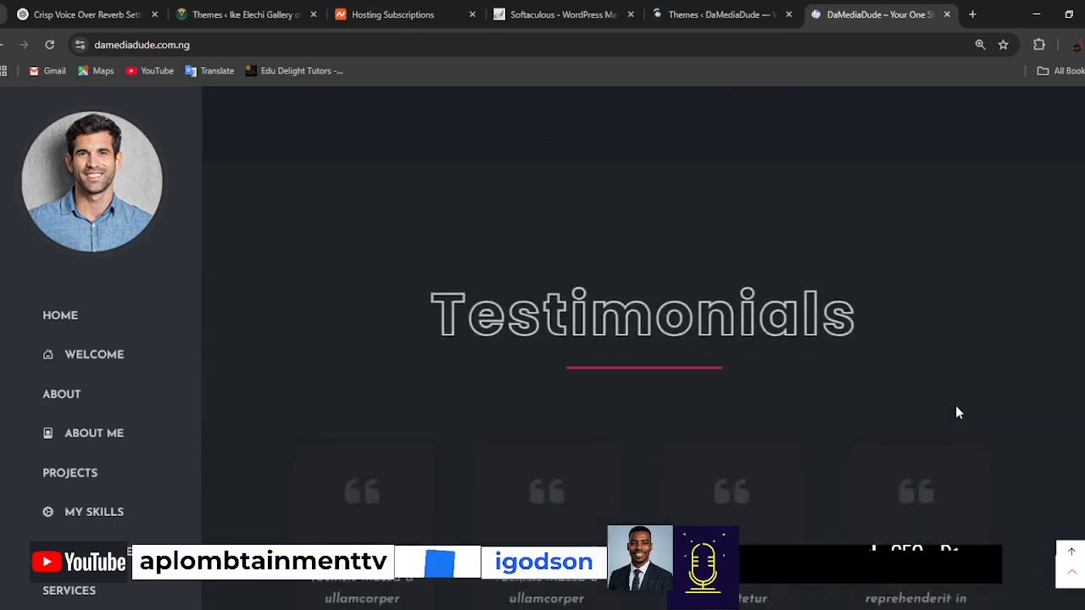
scroll(957, 413, down, 15)
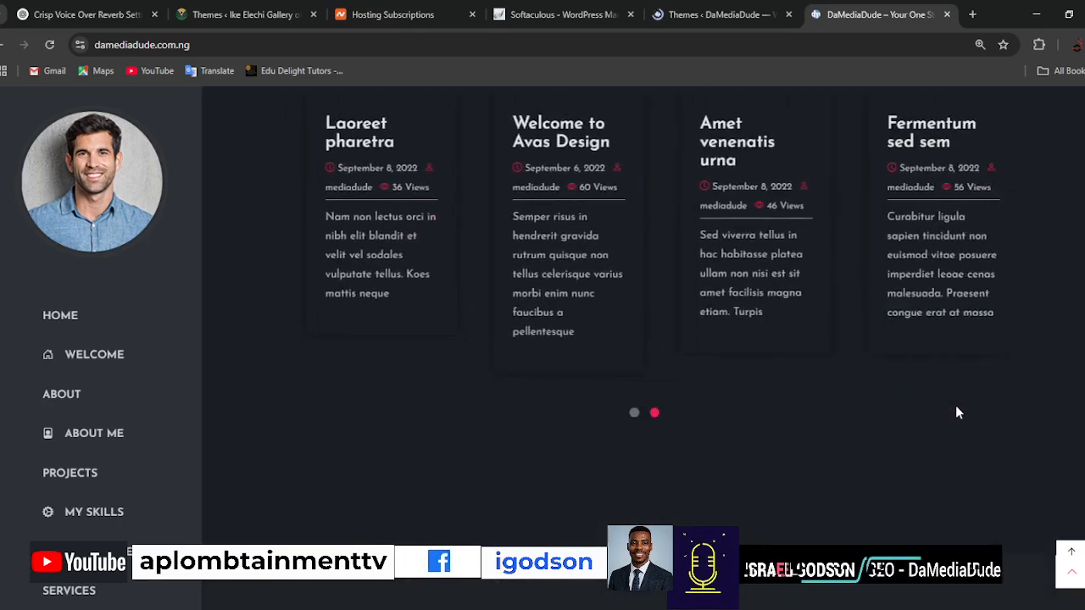
scroll(955, 405, down, 8)
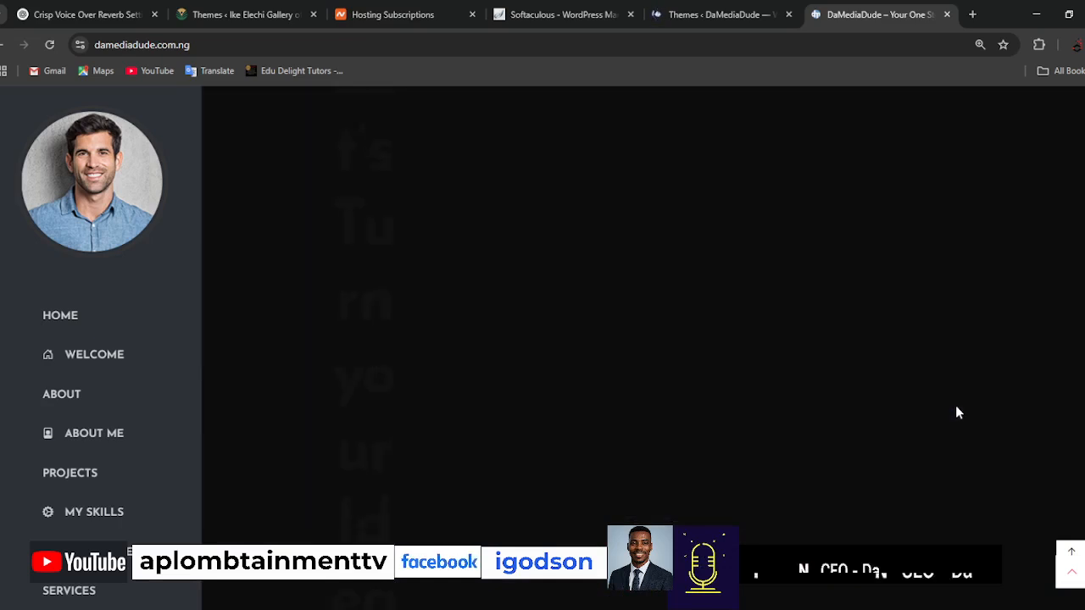
scroll(955, 413, down, 8)
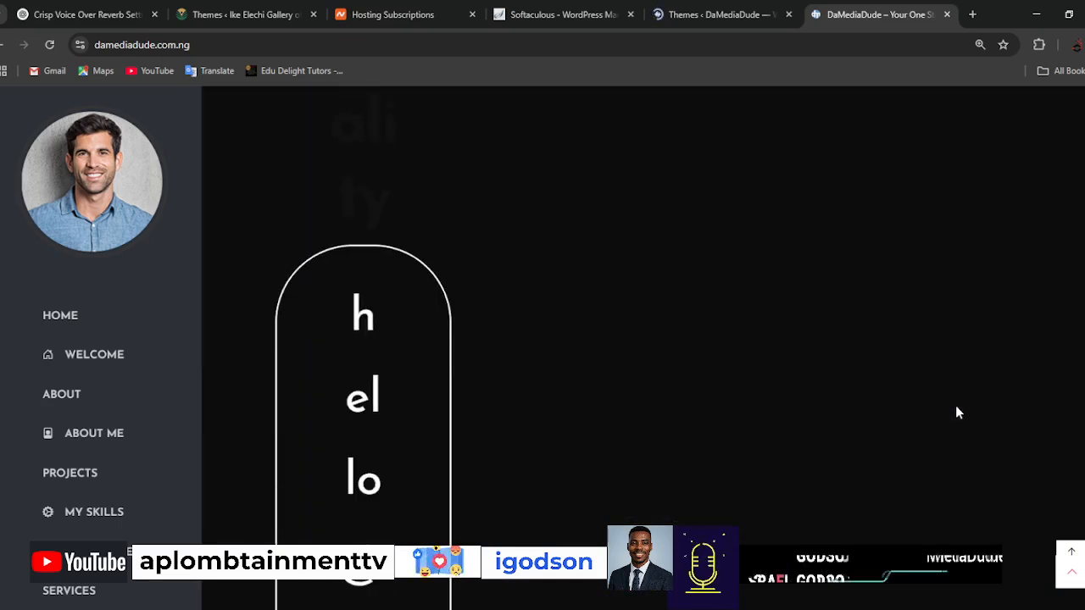
scroll(956, 411, down, 5)
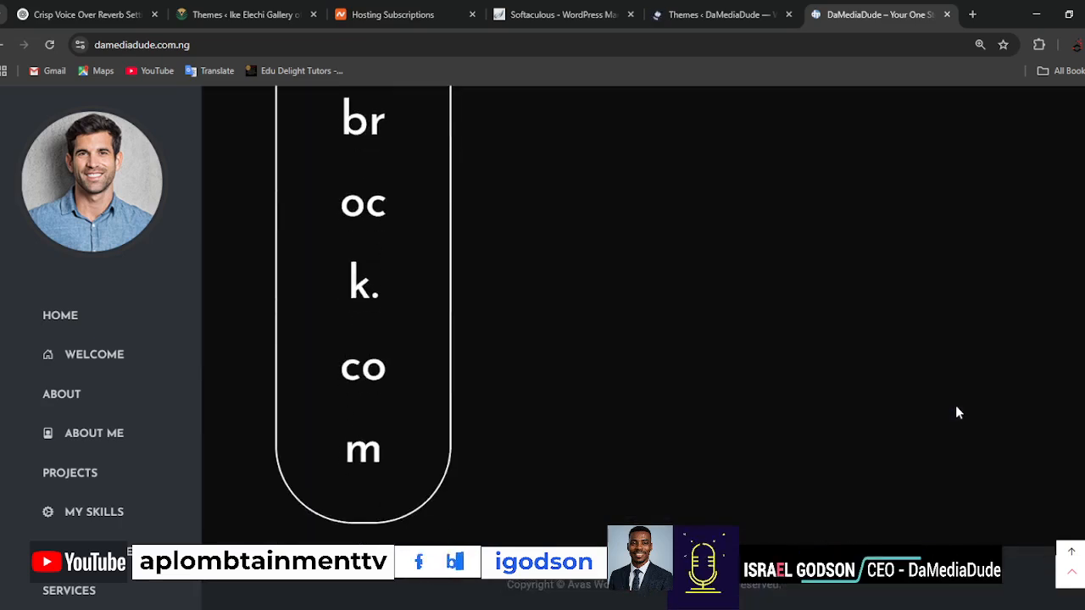
scroll(956, 412, up, 12)
scroll(957, 413, down, 10)
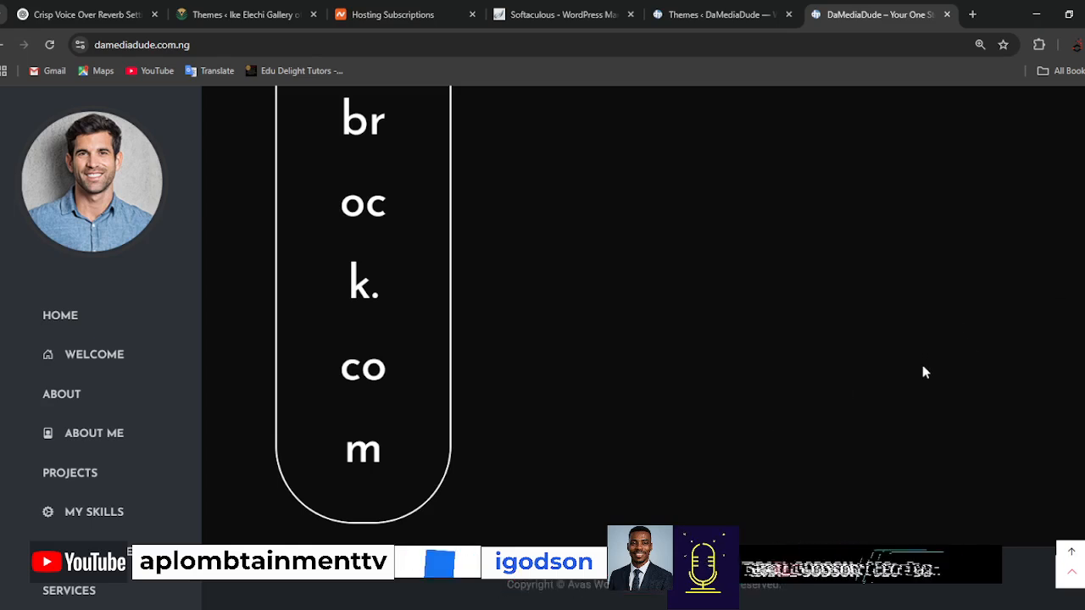
scroll(887, 358, up, 15)
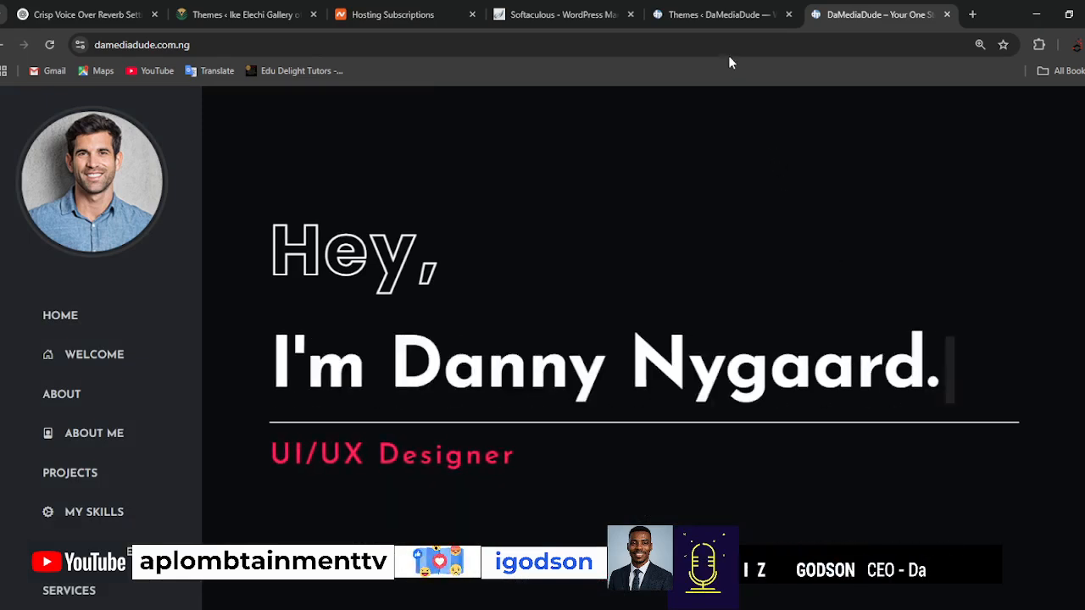
Update the active avas theme to its new version from the installed themes page.
click(725, 19)
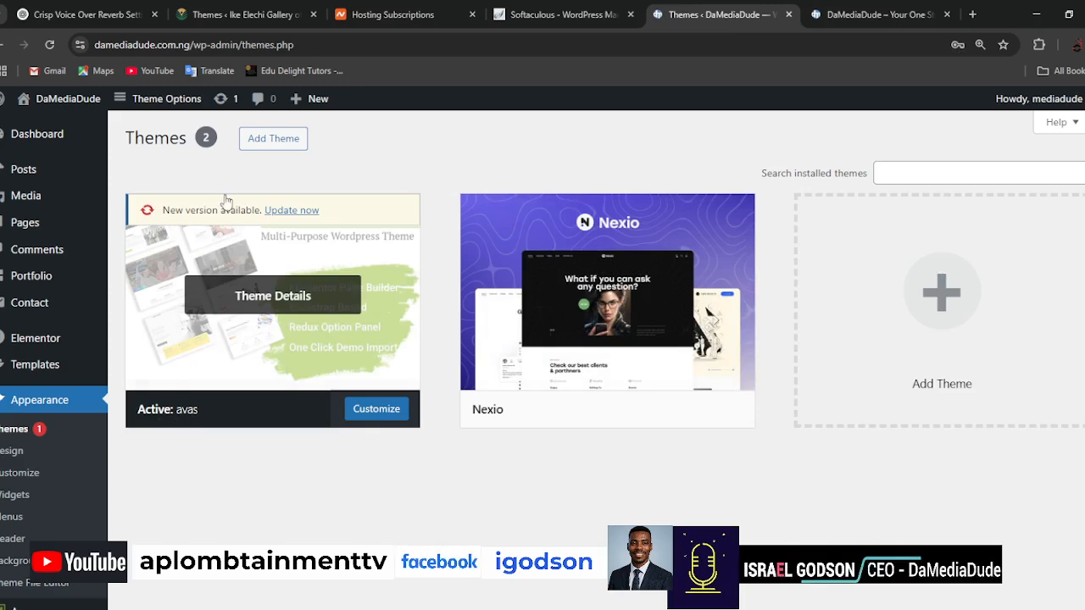
click(292, 211)
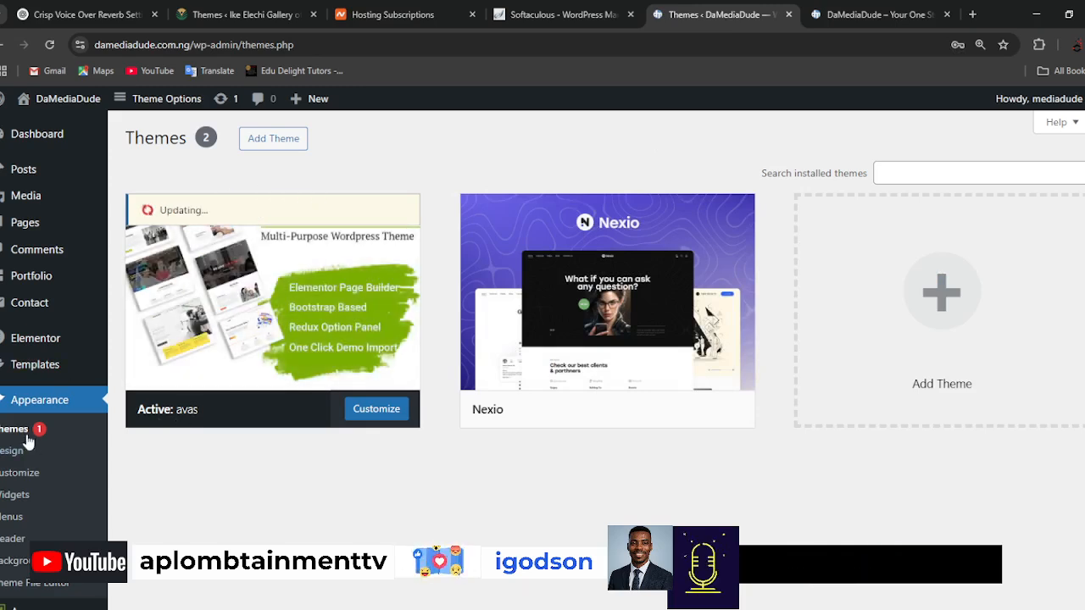
click(868, 16)
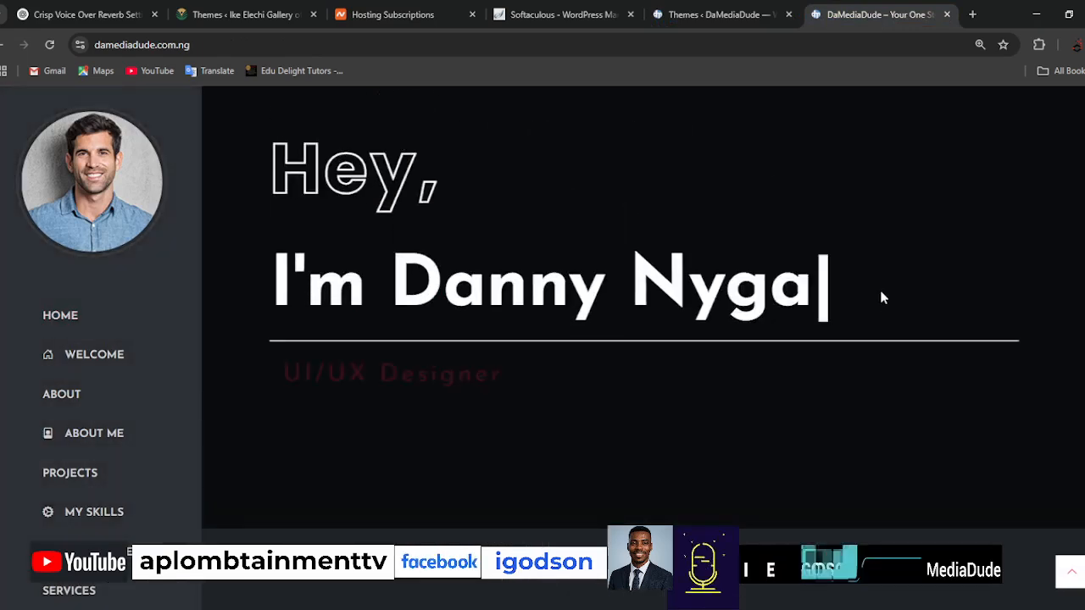
click(717, 14)
mouse_move(551, 419)
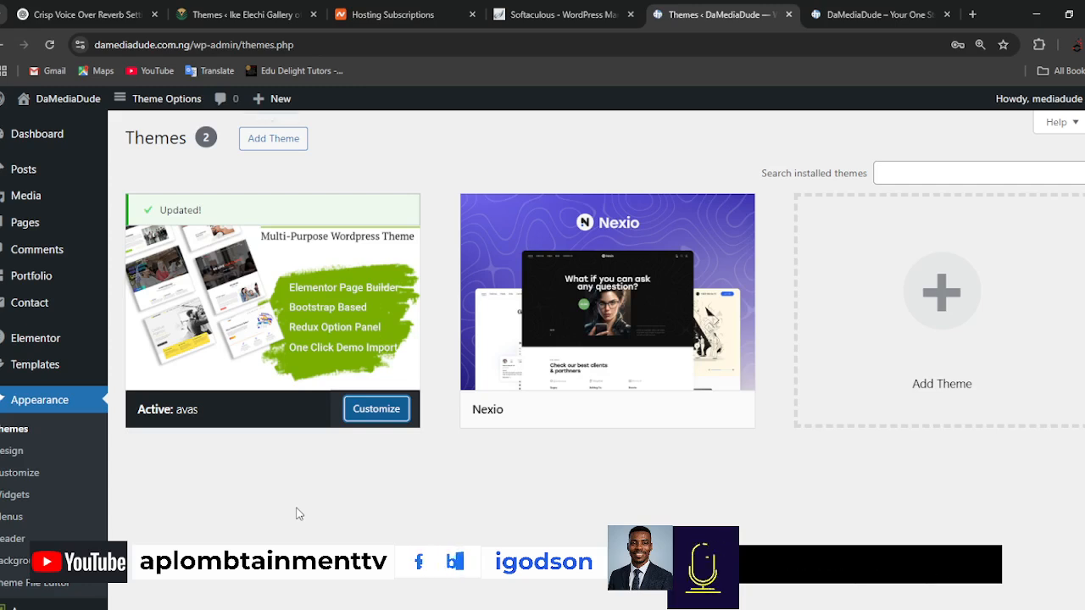
Open the installed plugins page, dismiss the Avas registration prompt and review the list of plugins.
scroll(297, 513, down, 2)
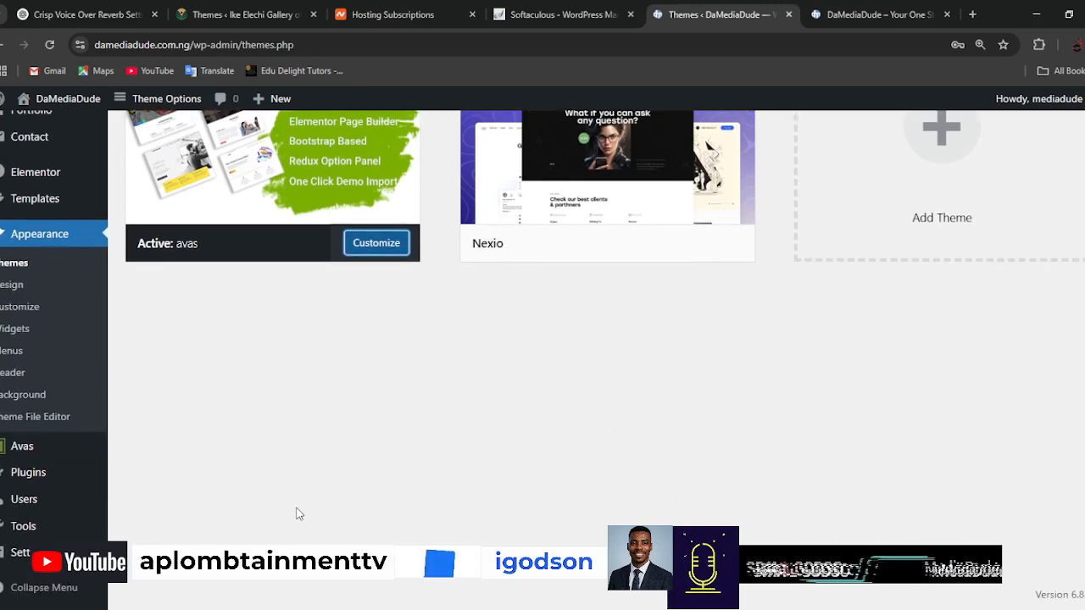
mouse_move(30, 479)
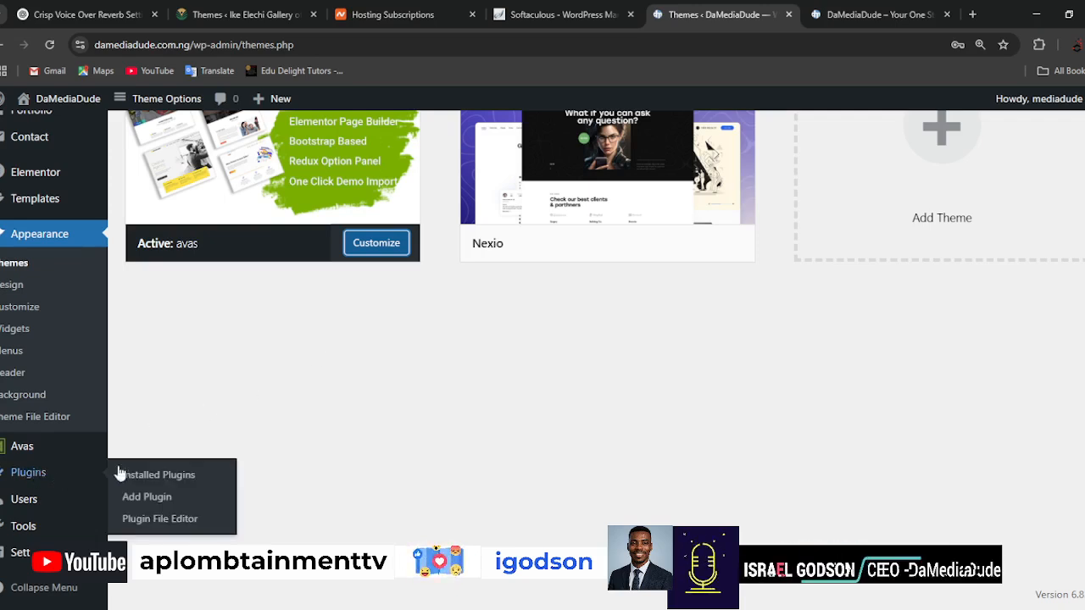
click(166, 481)
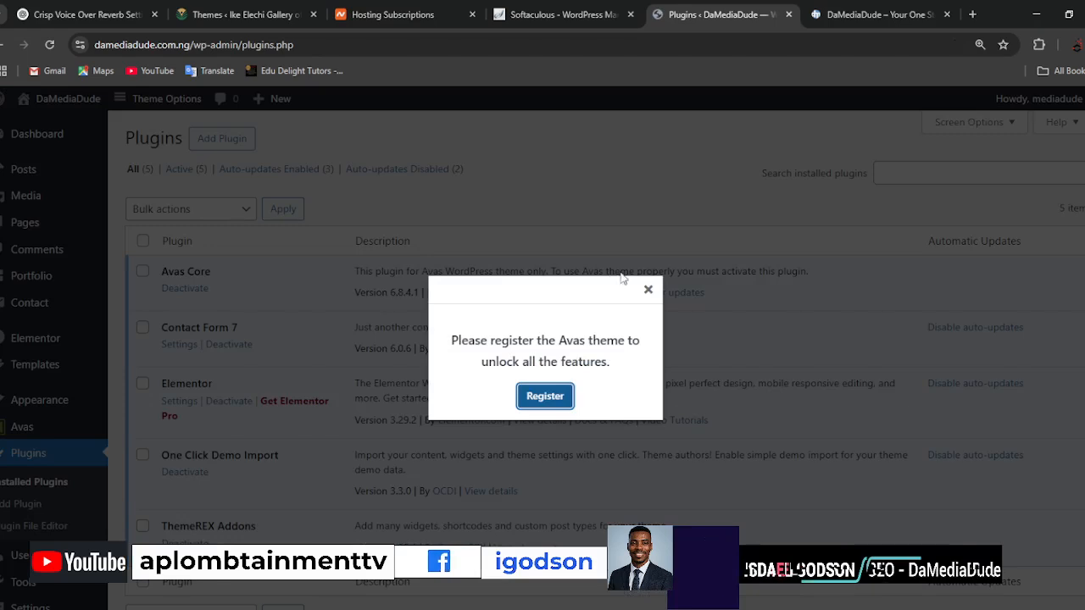
click(649, 293)
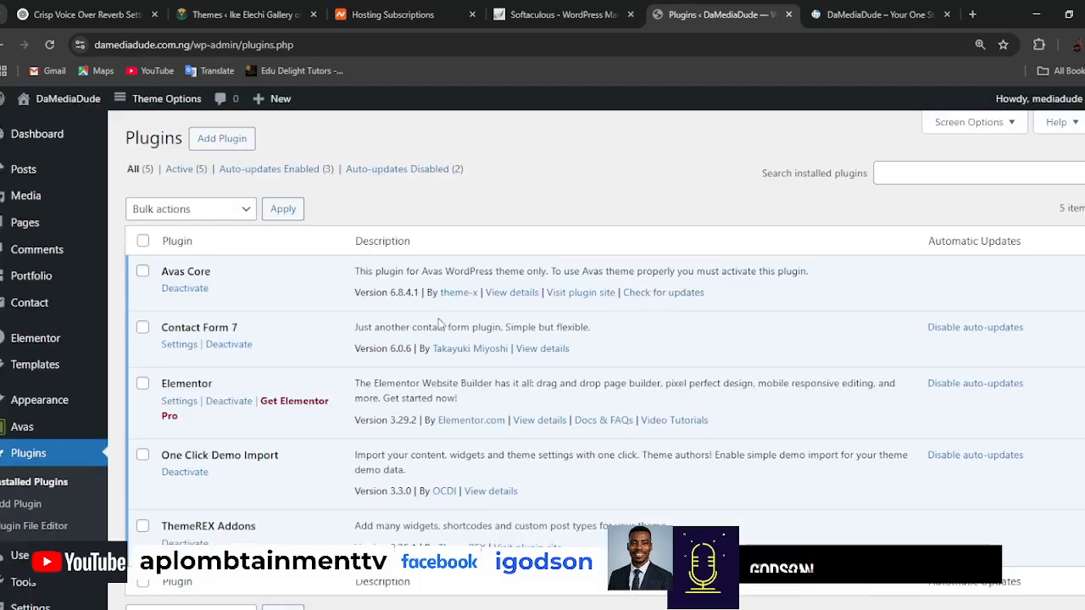
scroll(424, 339, down, 1)
scroll(423, 337, up, 1)
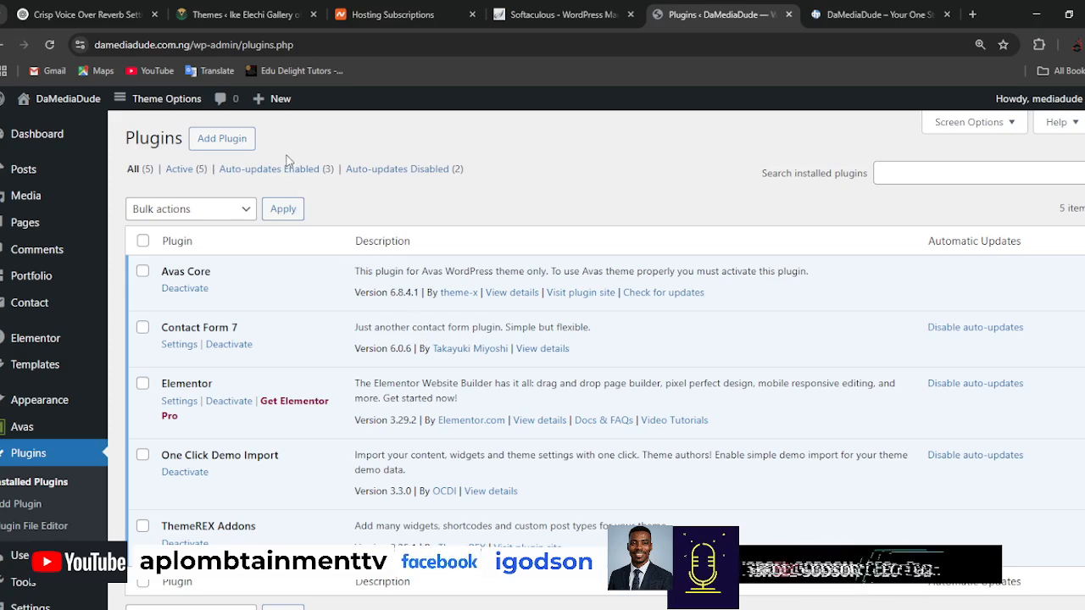
Open the Add Plugins page, dismiss the Avas registration prompt and search the plugins for "w3 total cache".
click(233, 143)
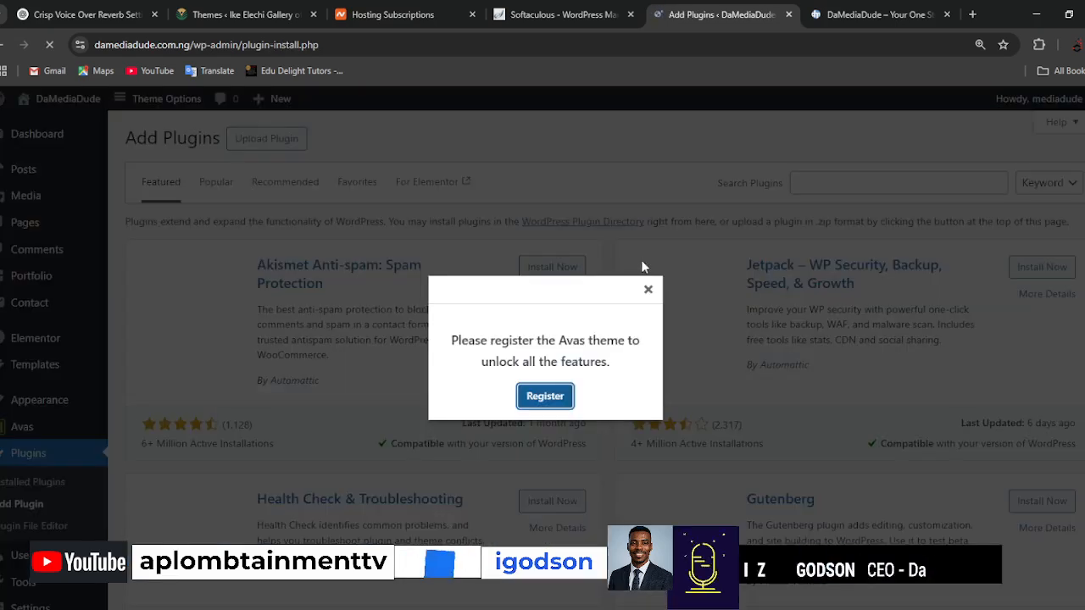
click(648, 292)
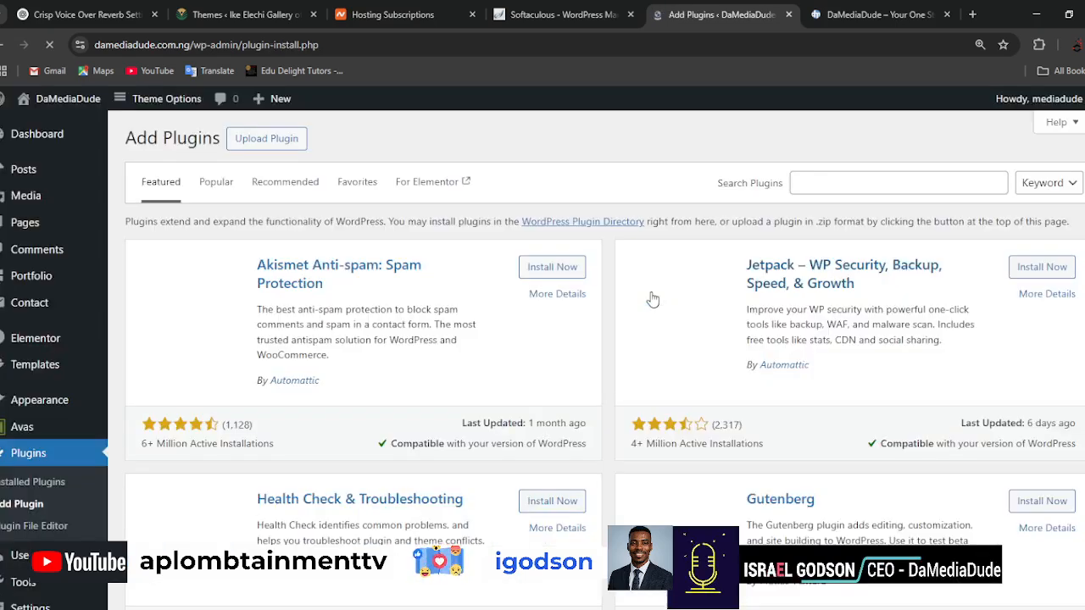
click(900, 184)
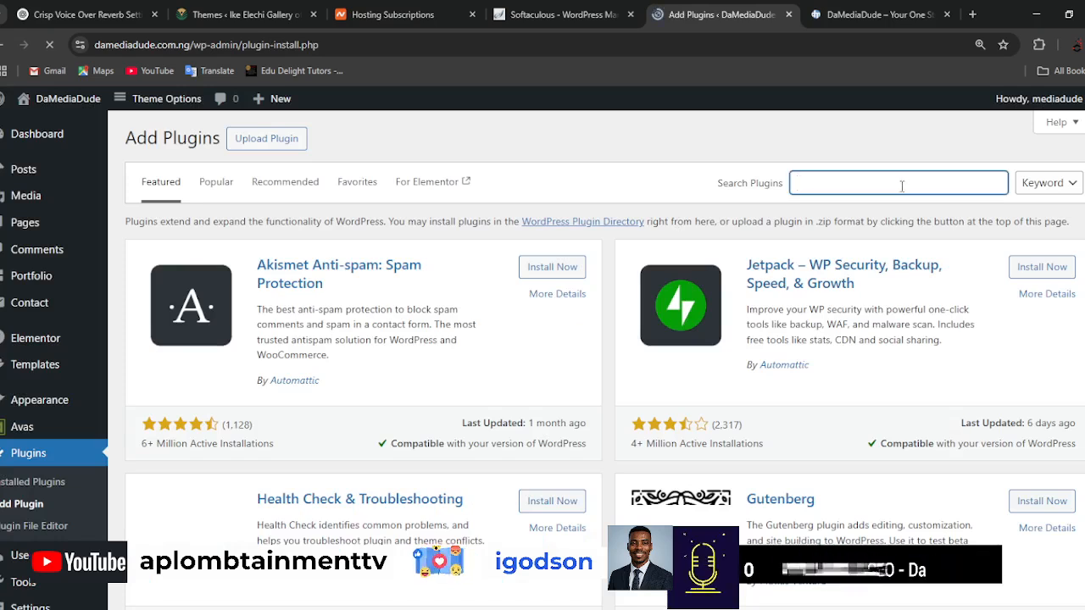
text(w3 total cache)
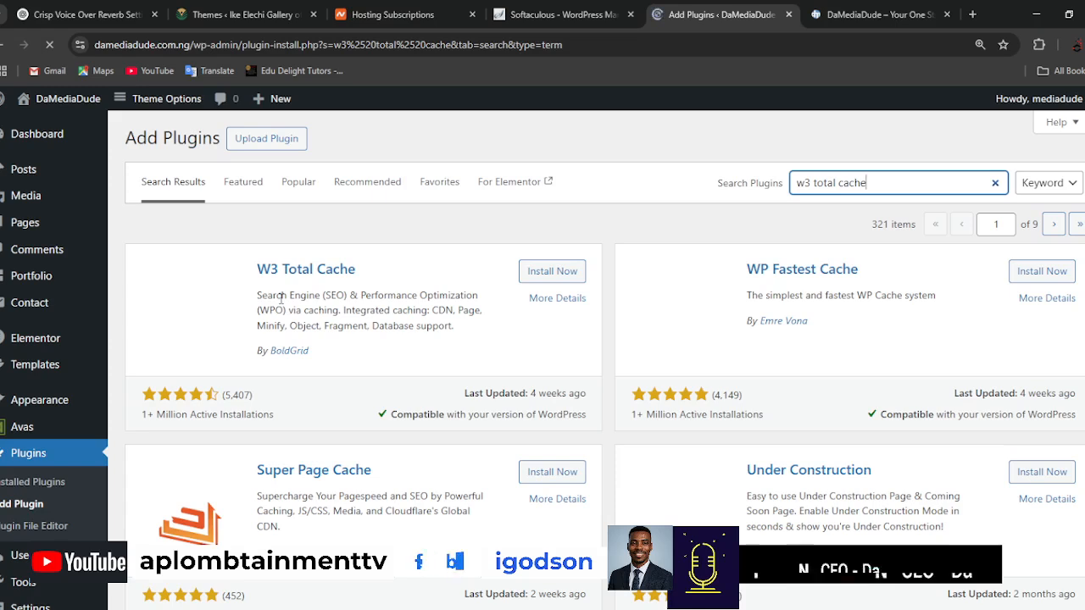
Install the W3 Total Cache and WP Fastest Cache plugins from the search results.
click(561, 273)
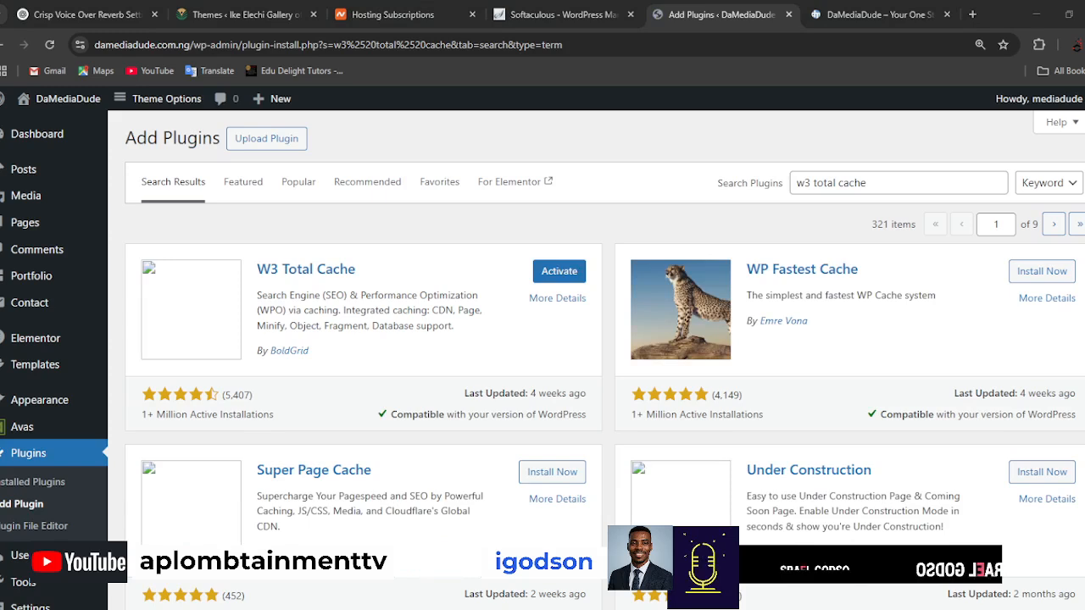
click(560, 272)
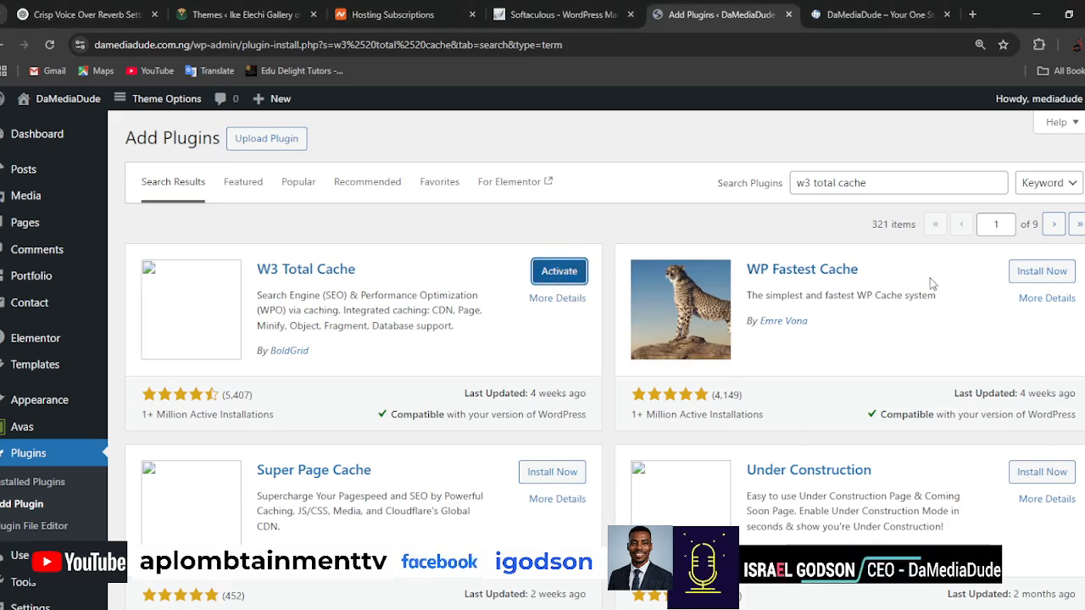
drag(914, 279, 740, 270)
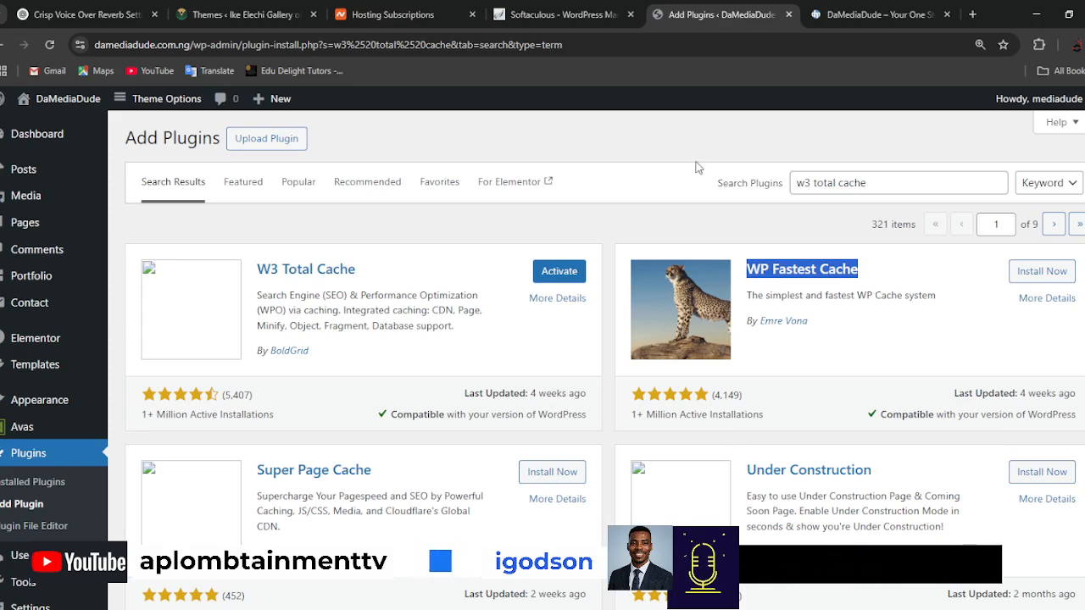
triple_click(880, 174)
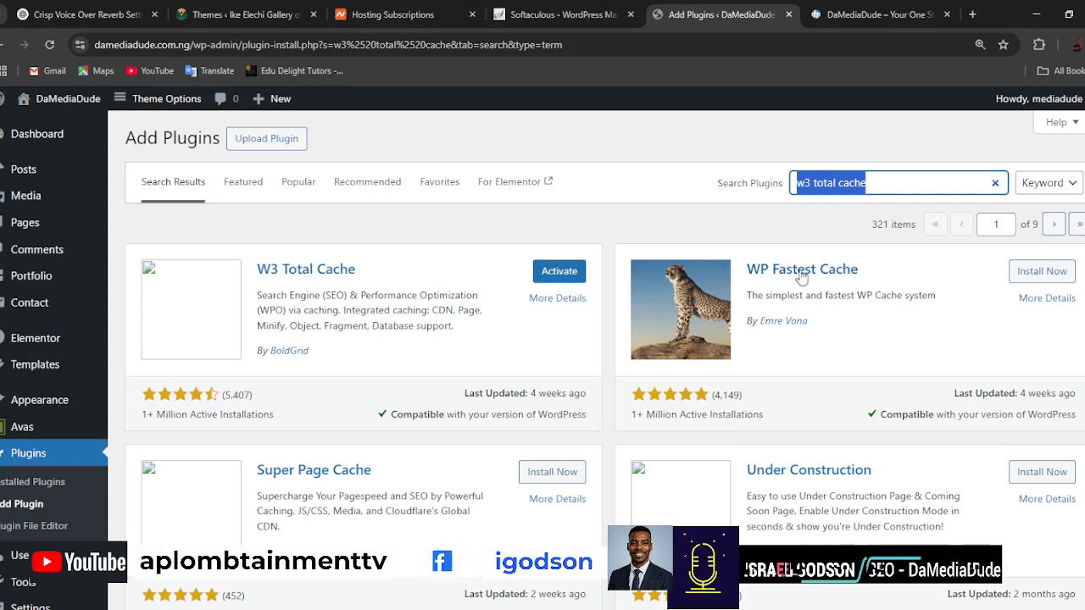
click(1033, 273)
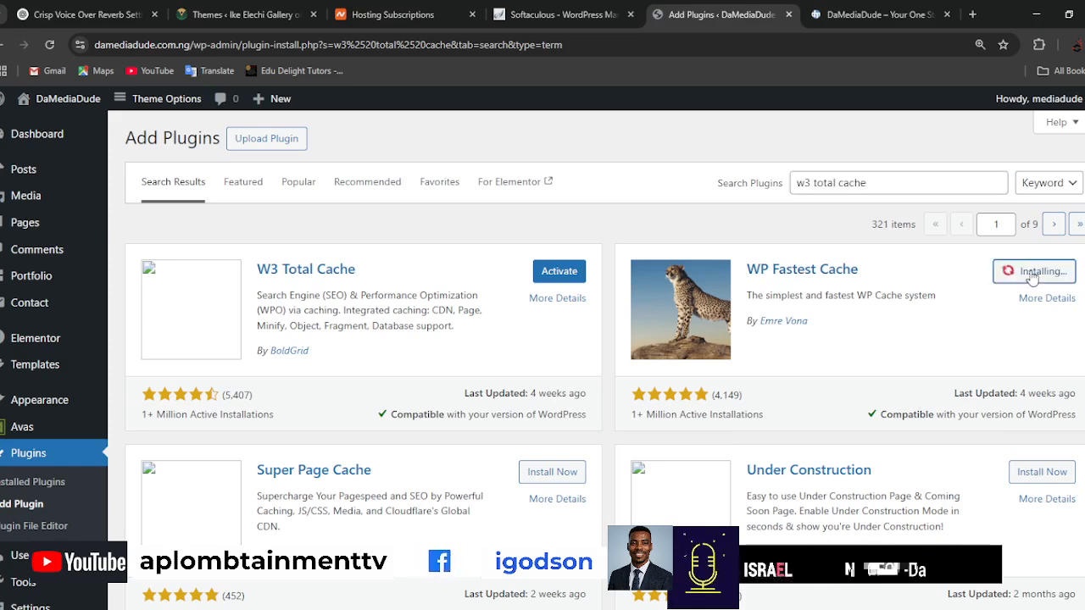
Search the plugins for "branda" and install Branda – White Label & Branding, Free Login Page Customizer.
triple_click(881, 187)
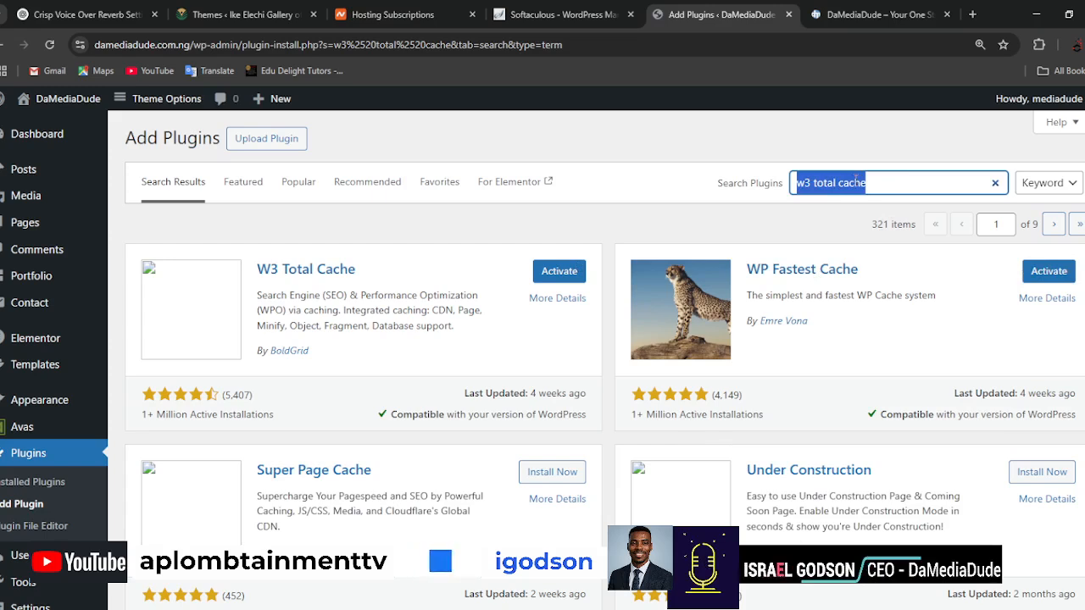
text(branda)
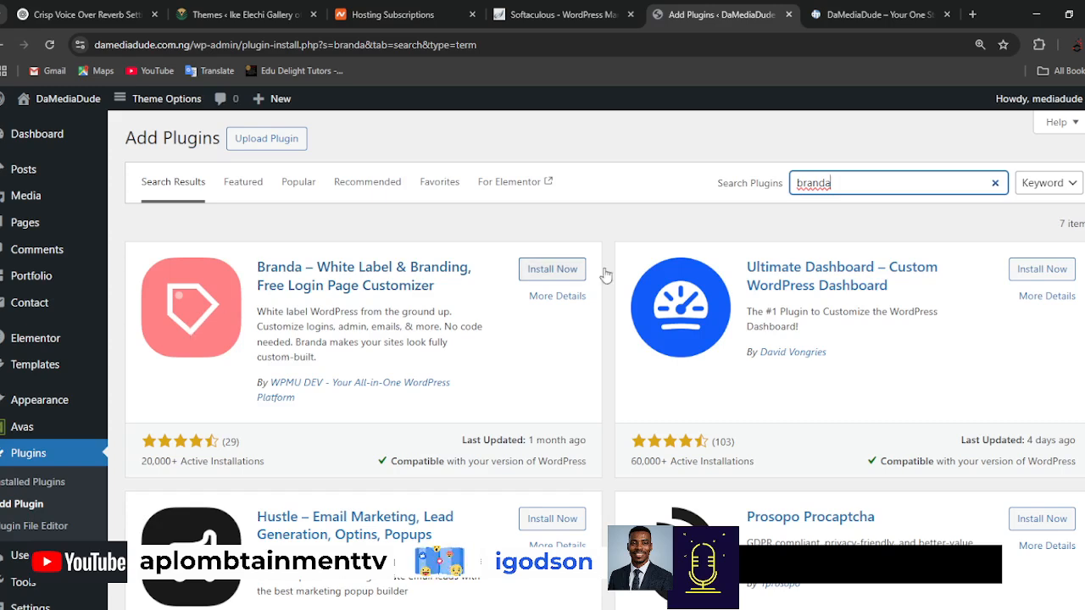
click(549, 271)
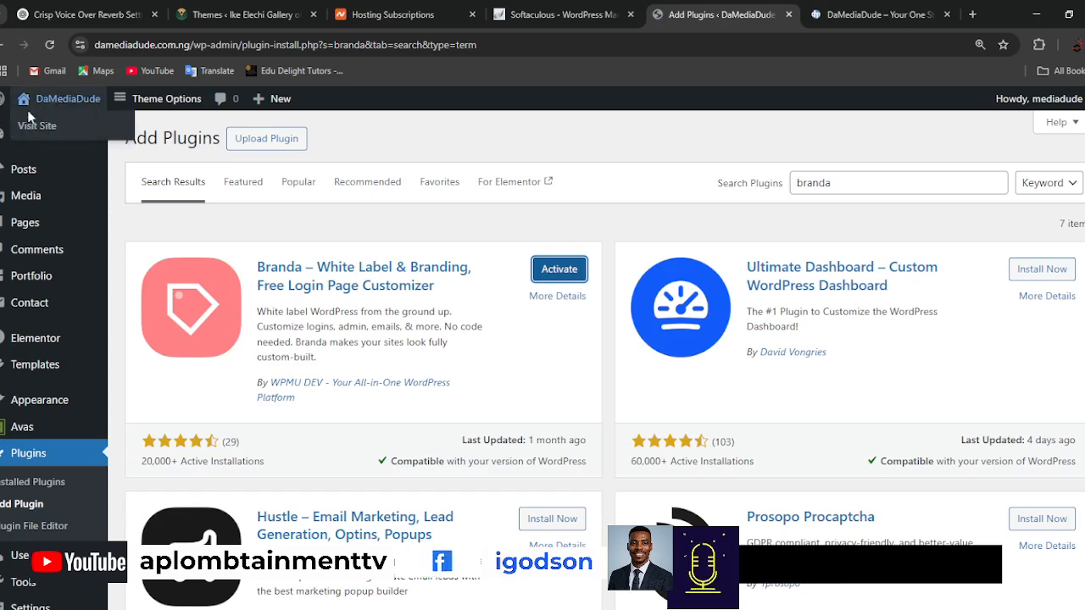
mouse_move(2, 100)
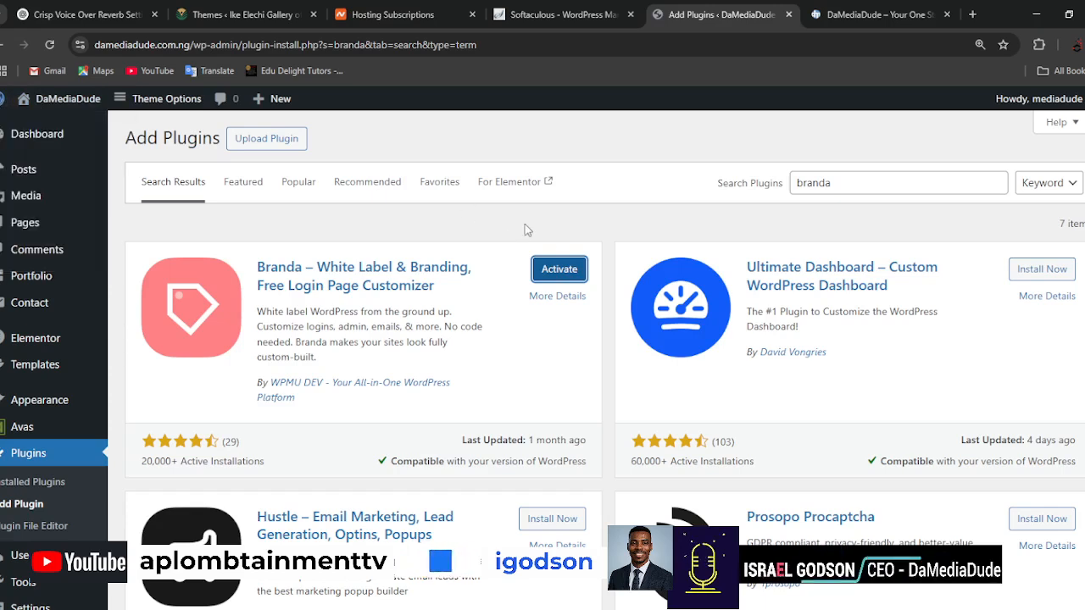
Activate the Branda plugin and dismiss the Avas registration prompt.
click(561, 269)
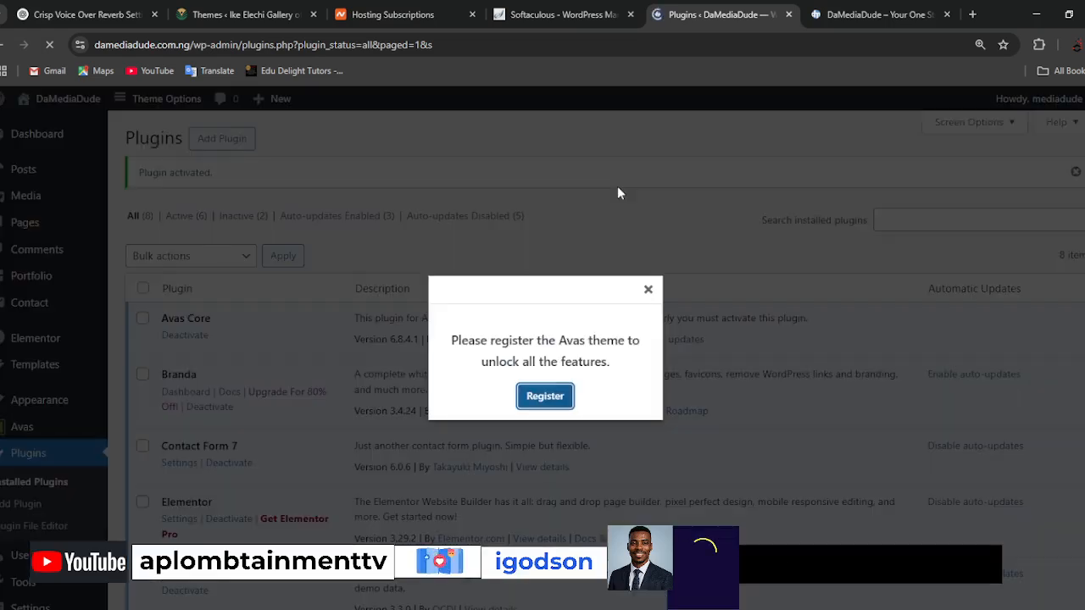
click(648, 289)
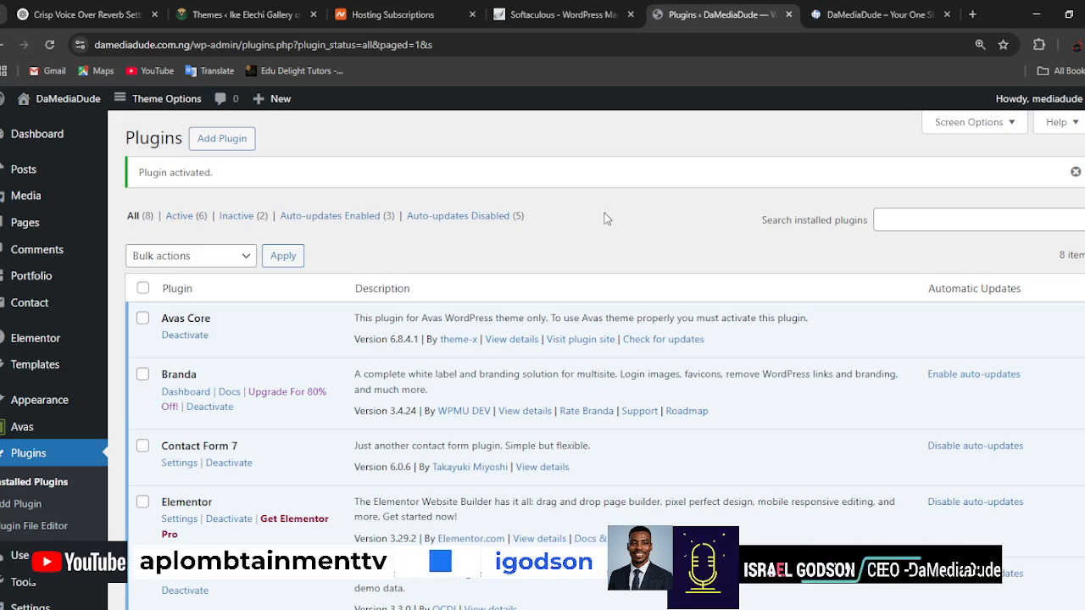
Delete the W3 Total Cache plugin from the installed plugins list and confirm the deletion.
scroll(607, 218, down, 3)
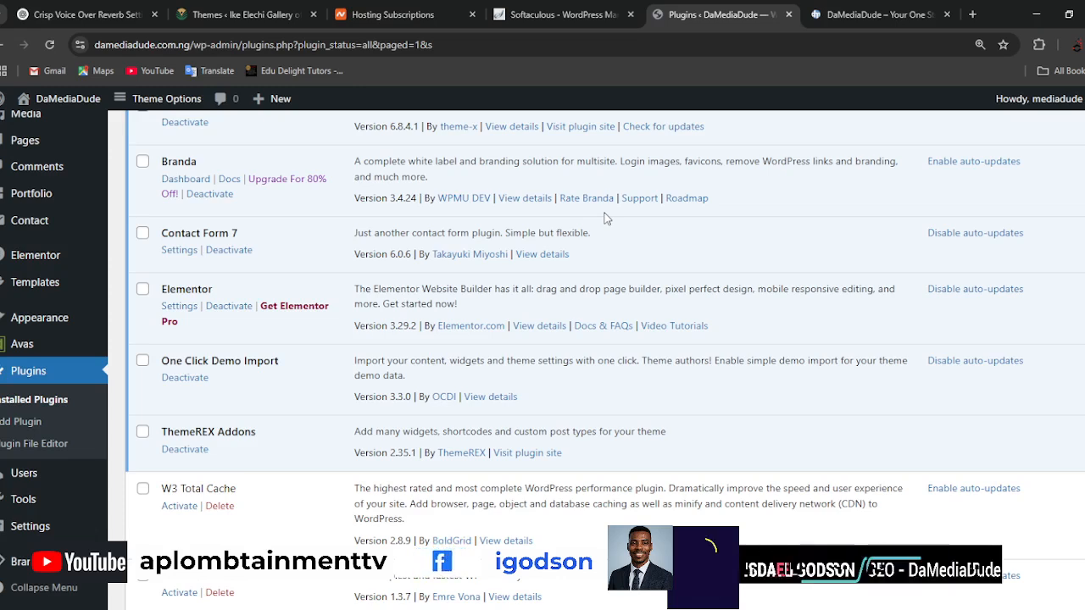
scroll(577, 278, down, 3)
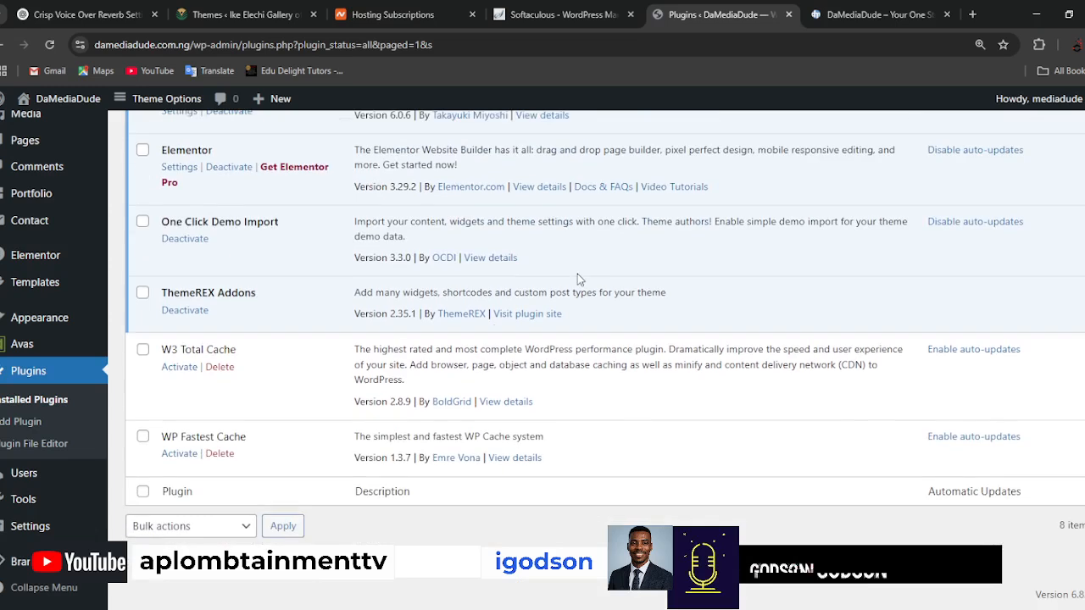
click(220, 367)
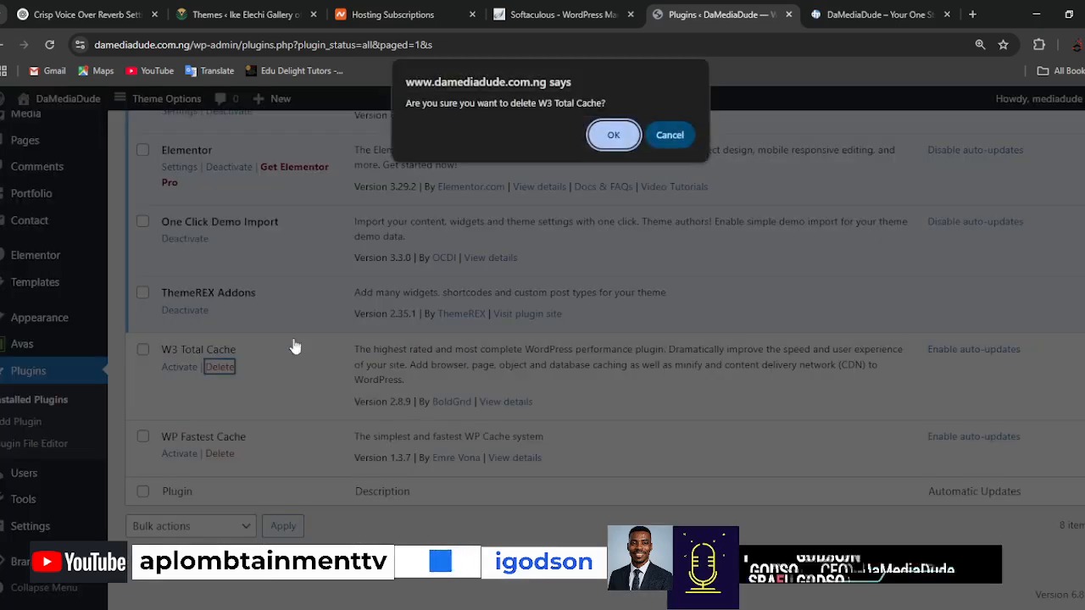
click(614, 134)
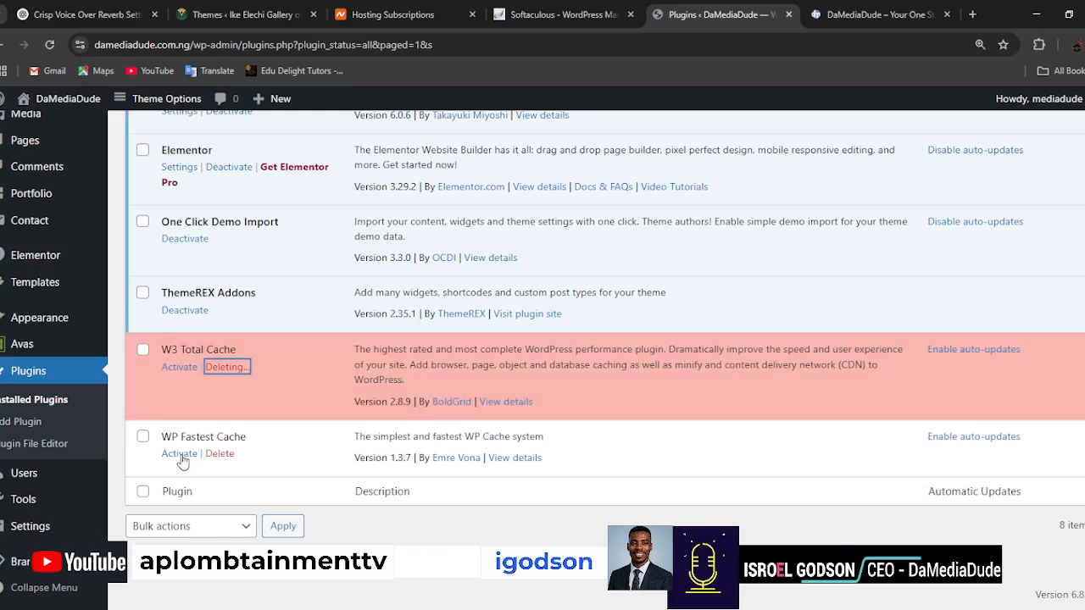
Activate the WP Fastest Cache plugin and dismiss the Avas registration prompt.
click(178, 455)
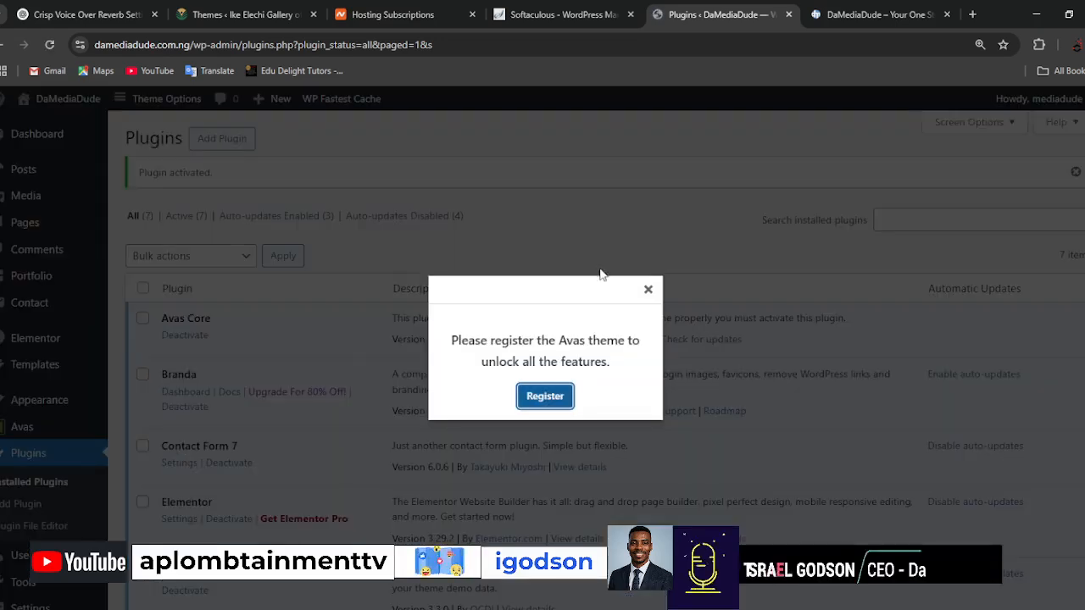
click(647, 290)
Open the WP Fastest Cache options page and dismiss the Avas registration prompt.
scroll(271, 436, down, 3)
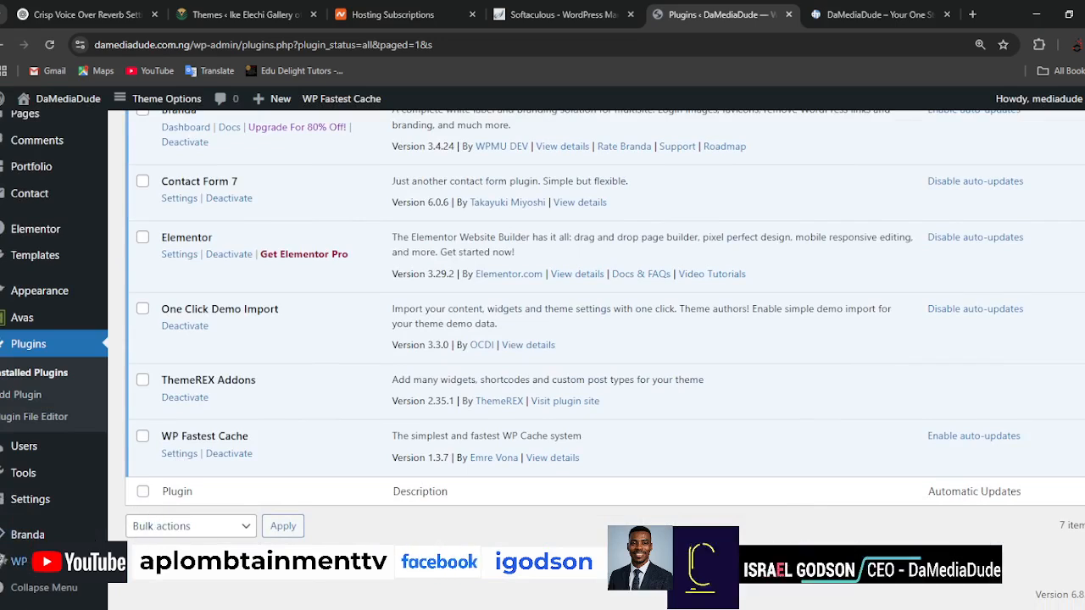
key(ctrl+plus)
key(ctrl+plus)
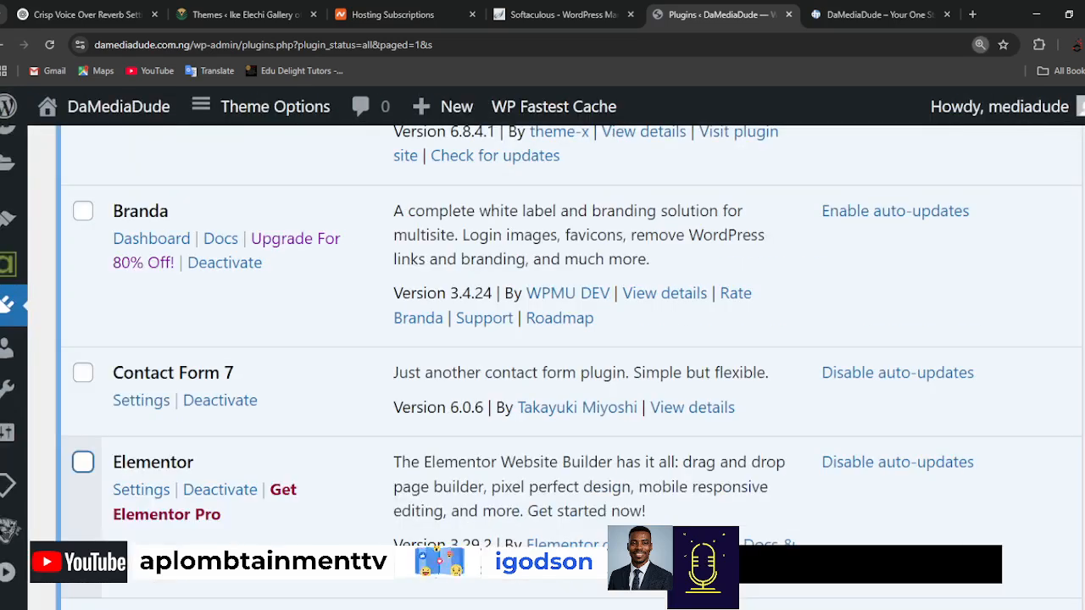
key(ctrl+minus)
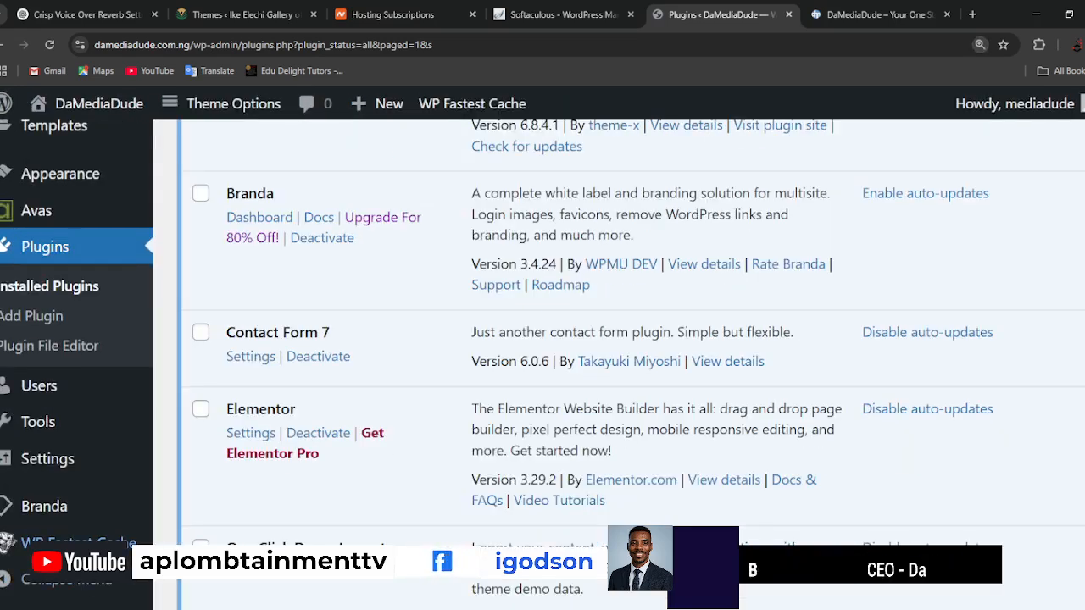
key(F5)
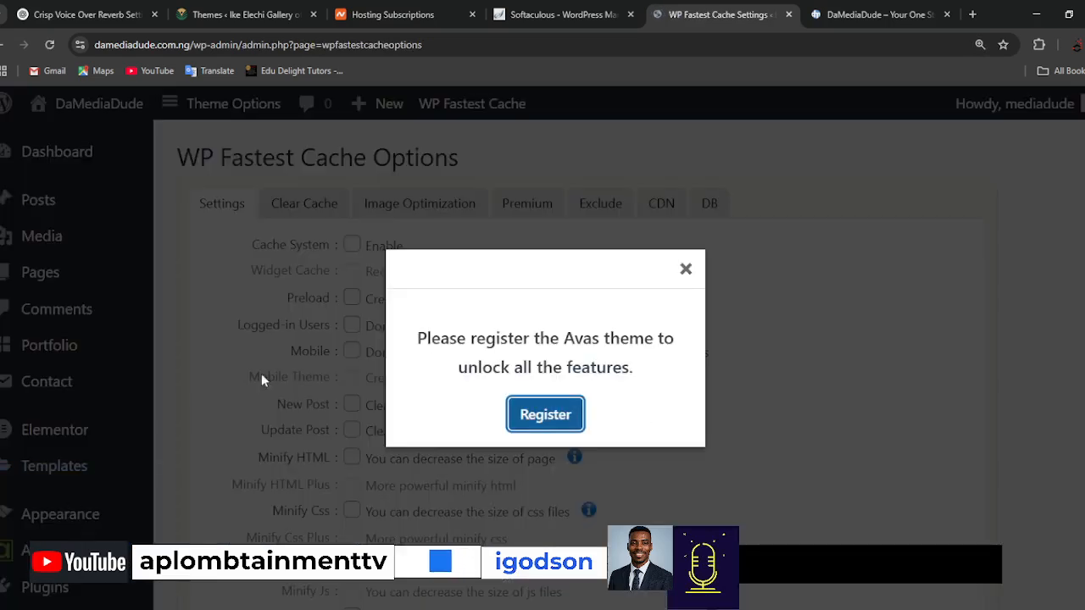
click(687, 271)
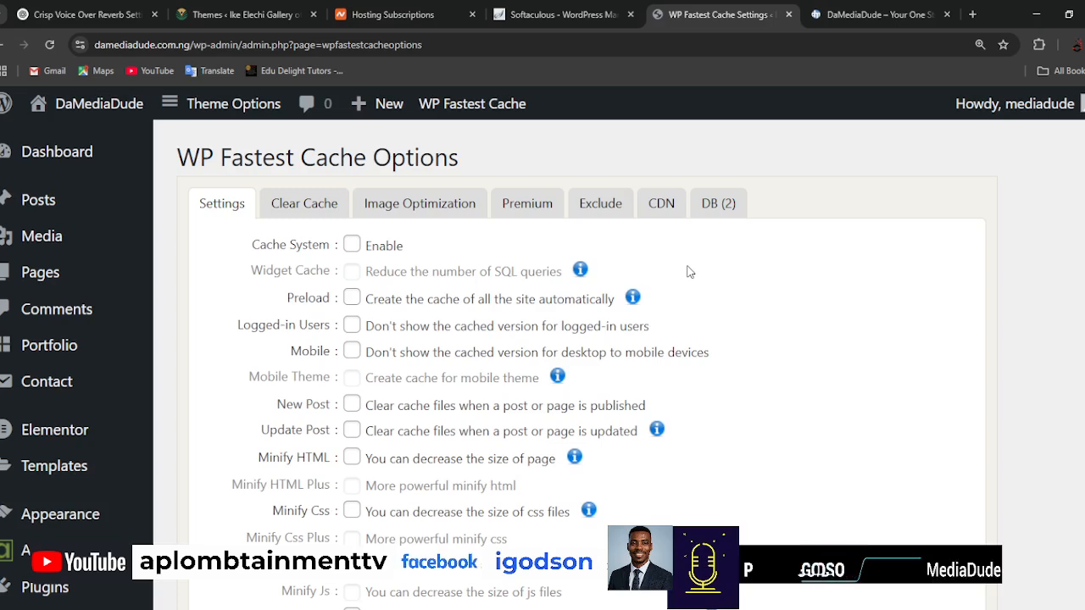
Enable Cache System, Minify HTML, Minify Css, Combine Css, Combine Js and Gzip, save the options and dismiss the Avas prompt.
click(352, 247)
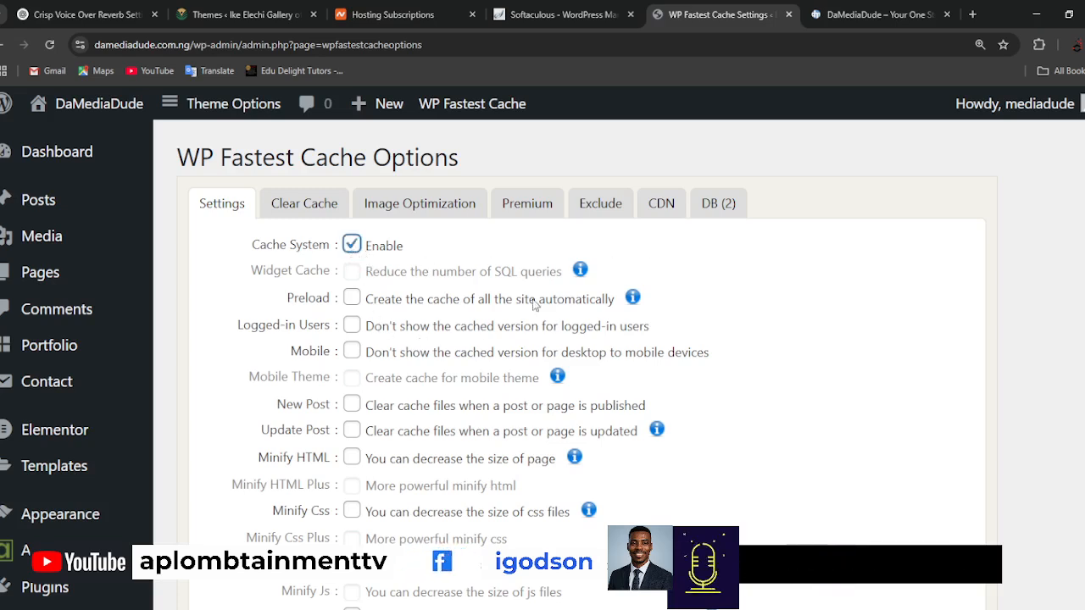
click(352, 459)
scroll(487, 448, down, 1)
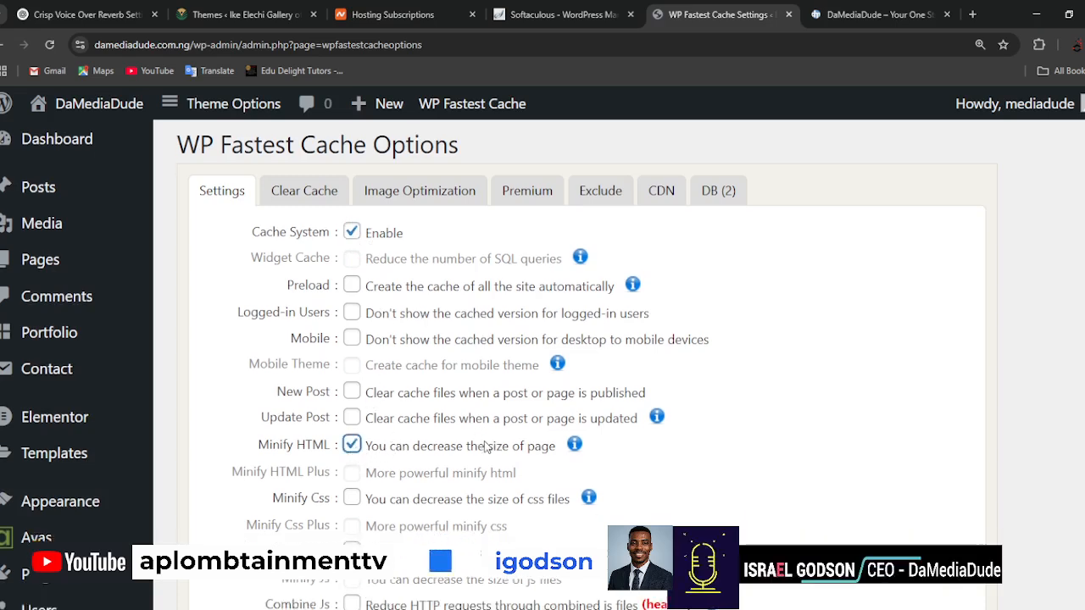
scroll(487, 448, down, 3)
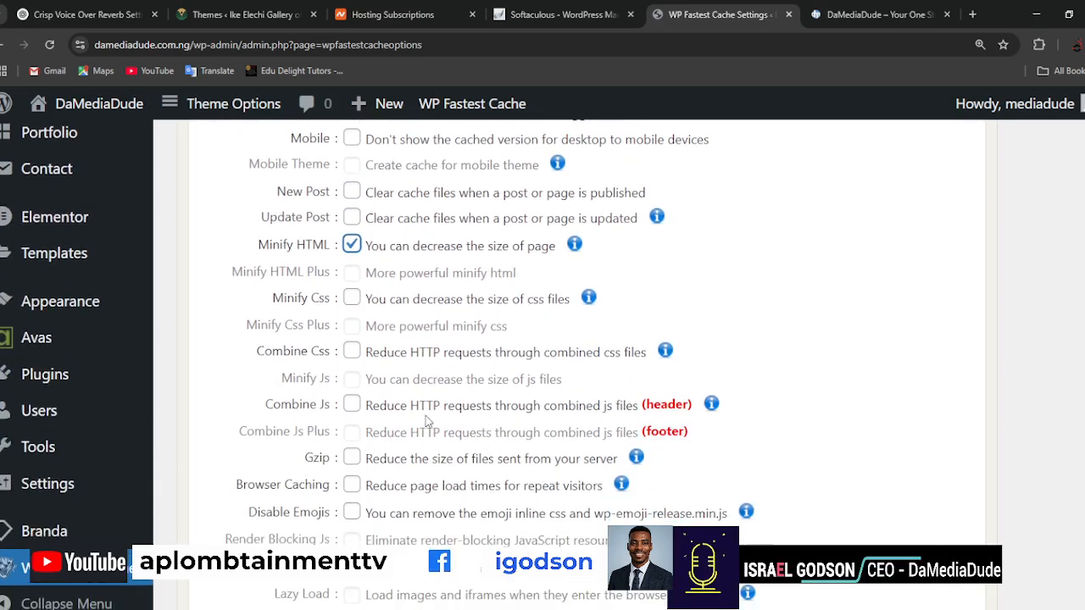
click(352, 300)
click(351, 351)
click(351, 405)
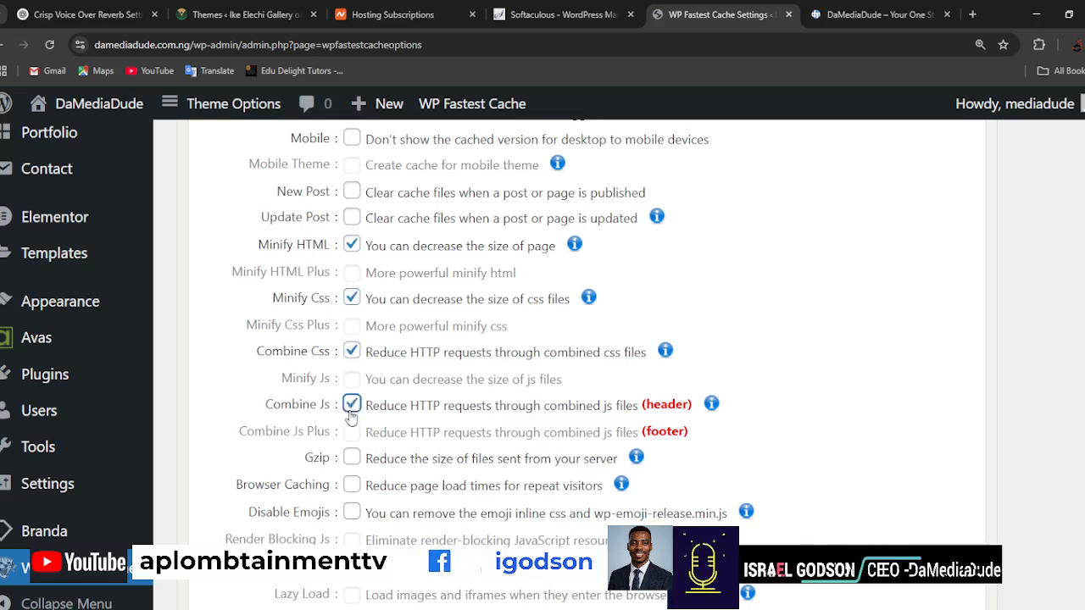
click(351, 463)
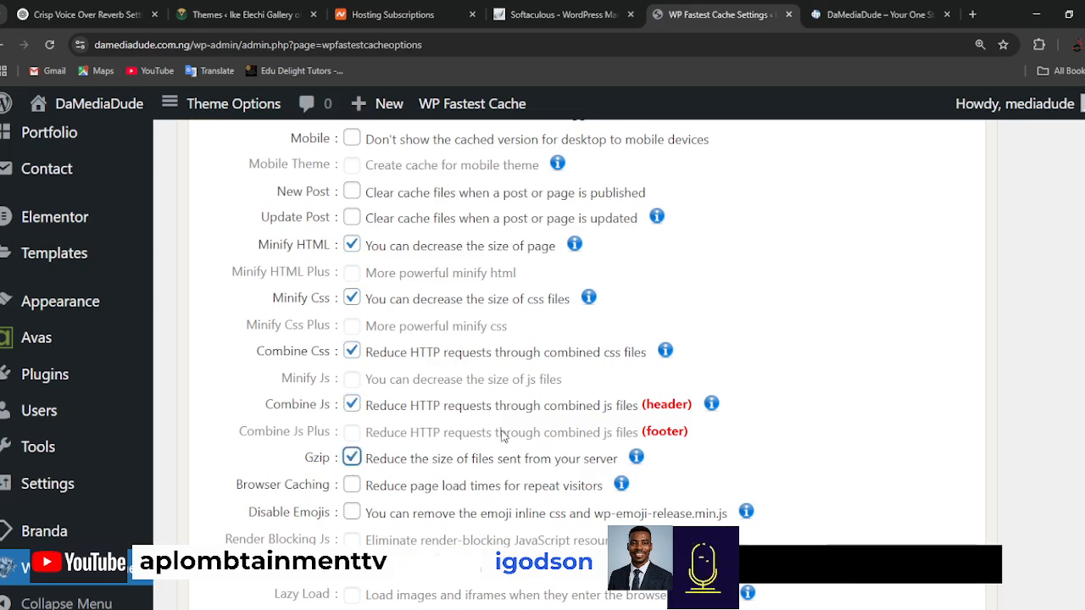
scroll(501, 438, down, 3)
click(592, 506)
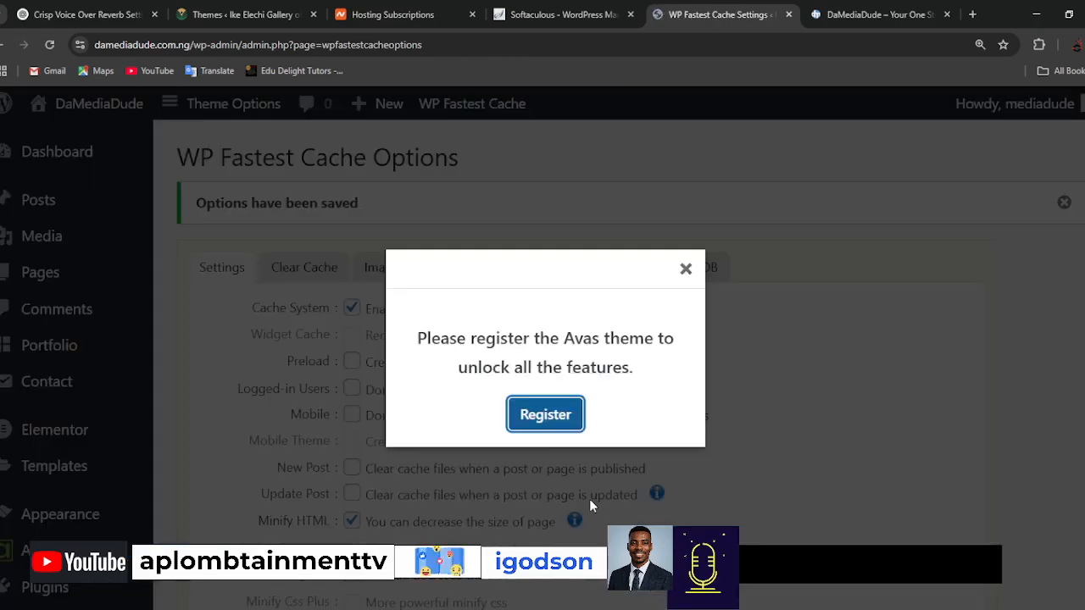
click(710, 413)
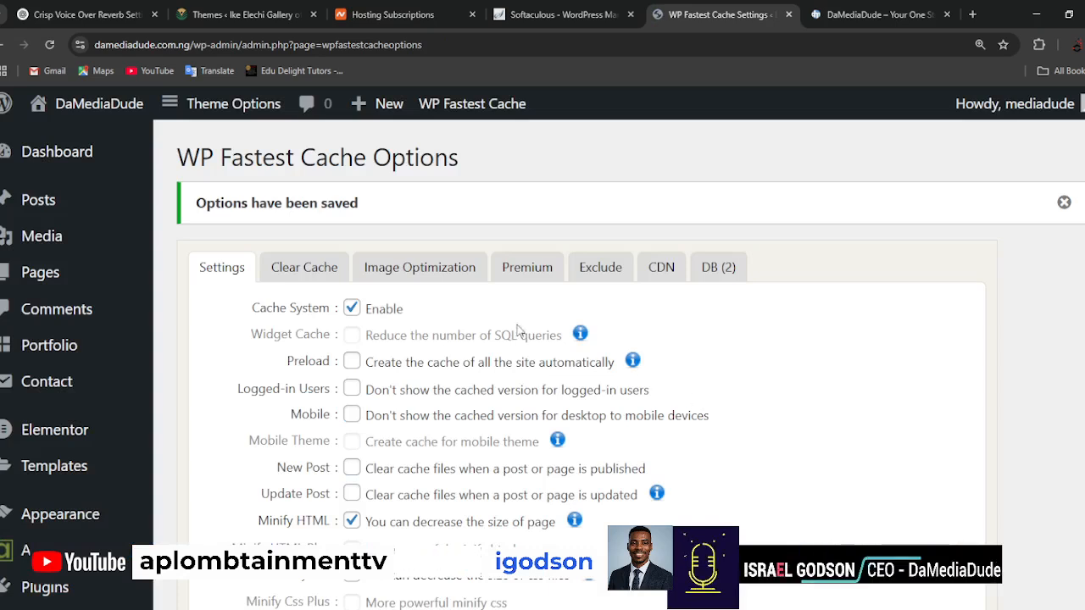
Review the Image Optimization section of the WP Fastest Cache options.
click(433, 269)
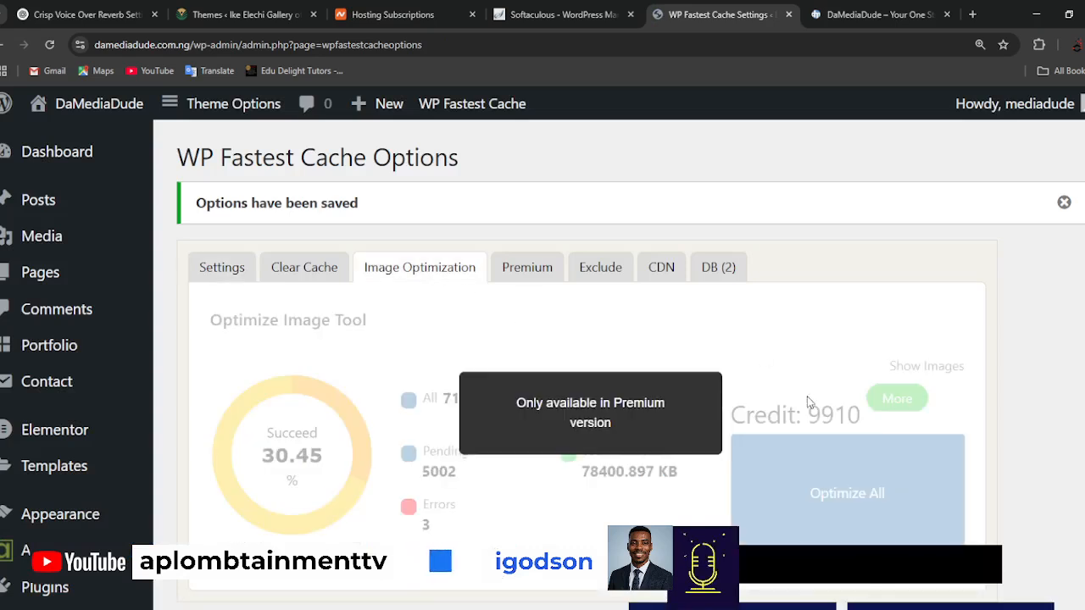
scroll(545, 455, down, 3)
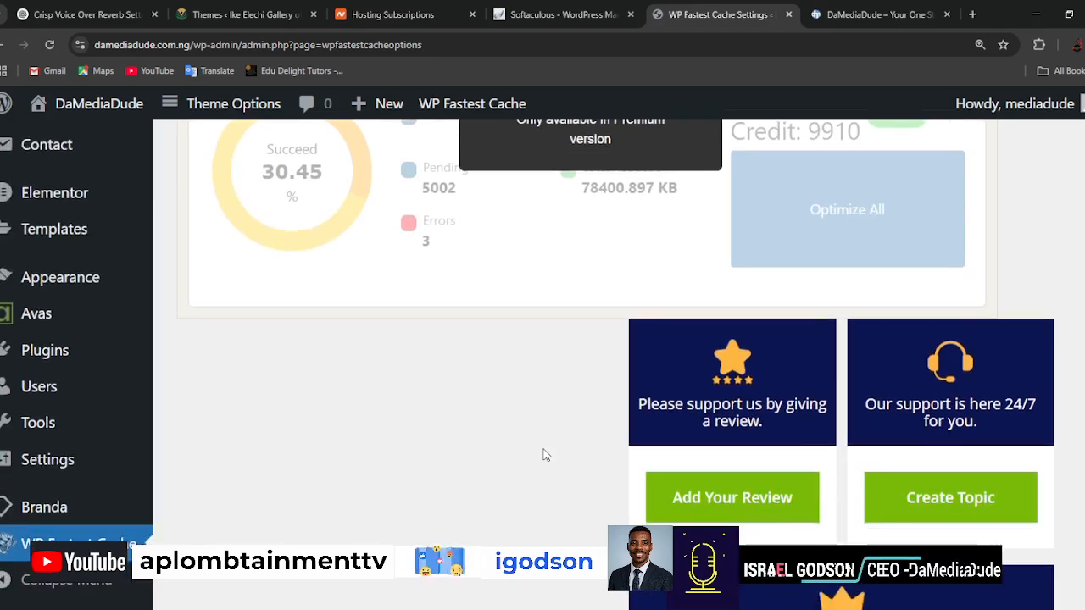
scroll(545, 455, up, 3)
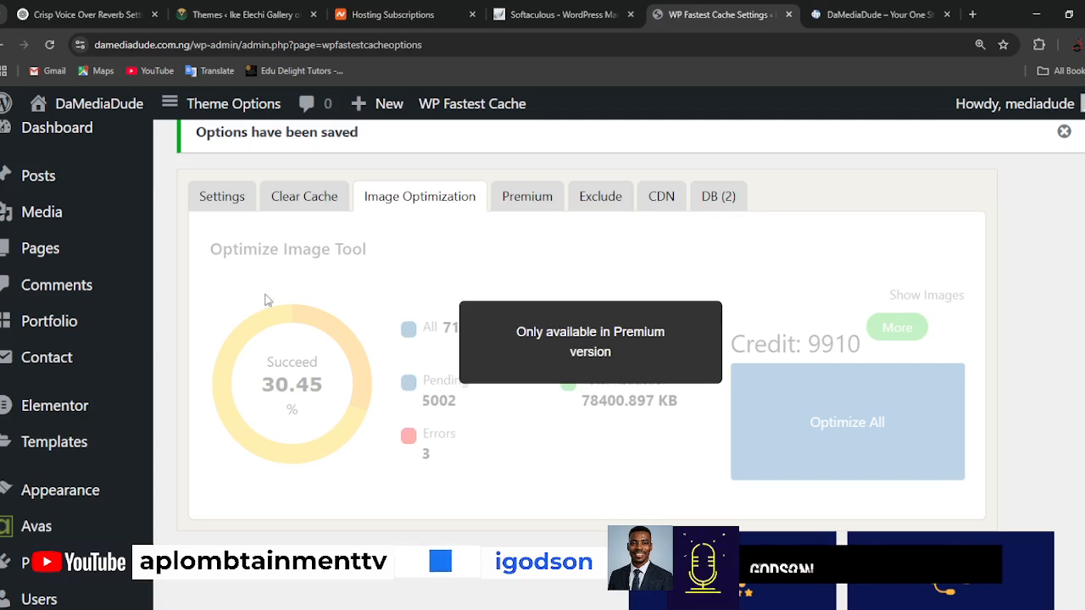
Open the Branda dashboard and dismiss the Avas registration prompt.
scroll(90, 450, down, 3)
scroll(90, 452, down, 3)
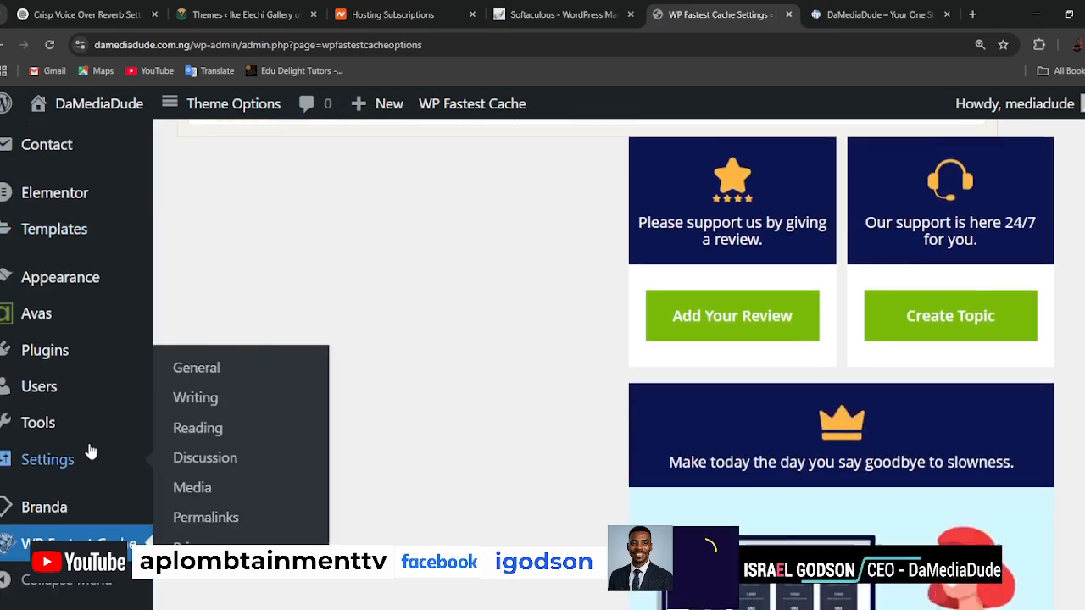
mouse_move(58, 519)
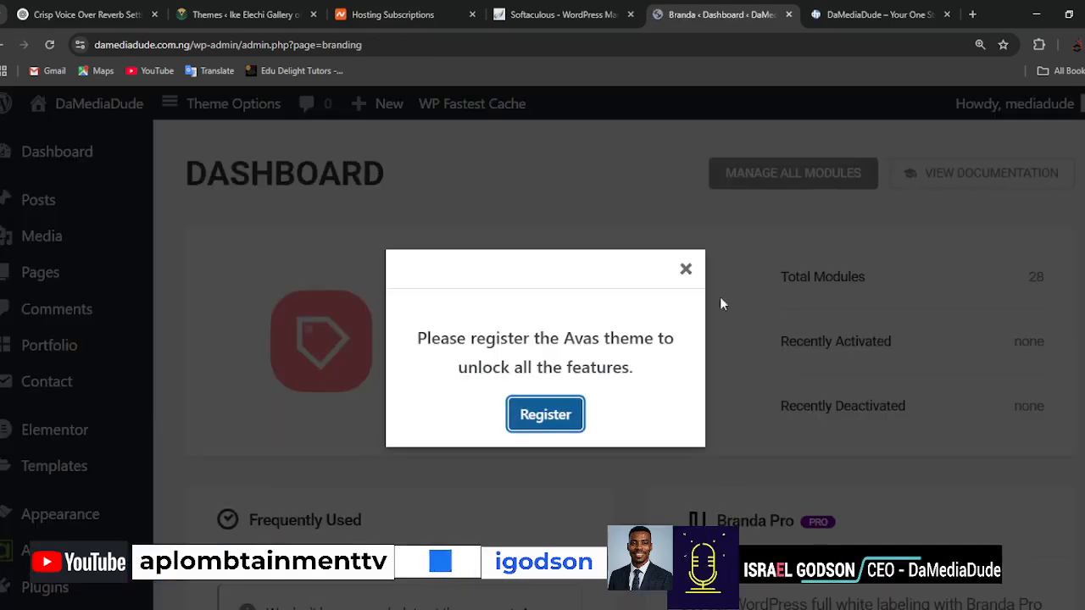
click(686, 269)
Open Branda's Front-end page and activate the Customize Login Screen module, dismissing the Avas registration prompts.
scroll(585, 512, down, 6)
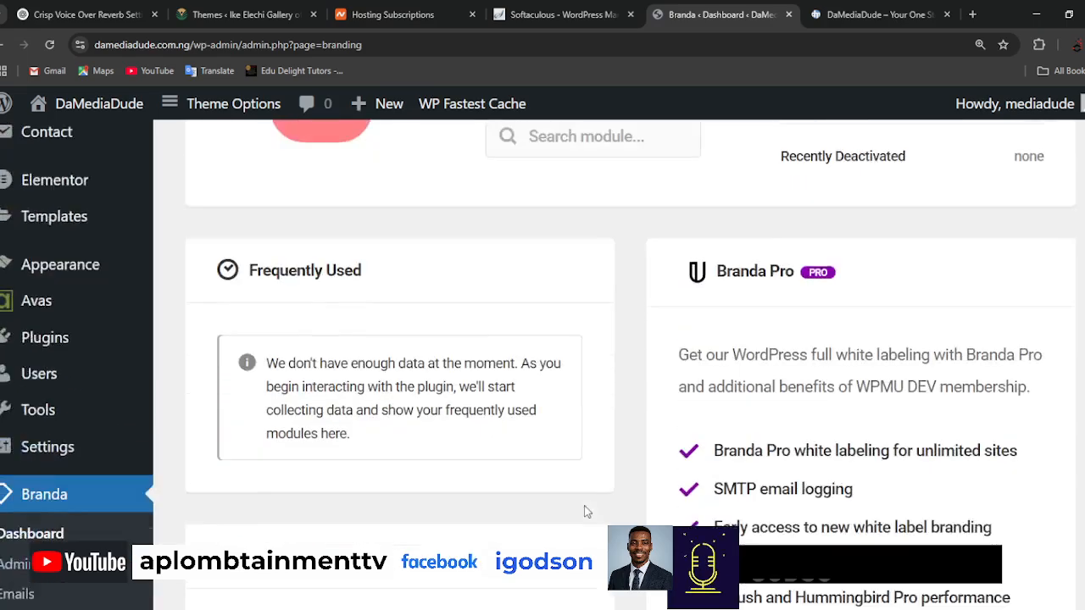
scroll(415, 439, down, 6)
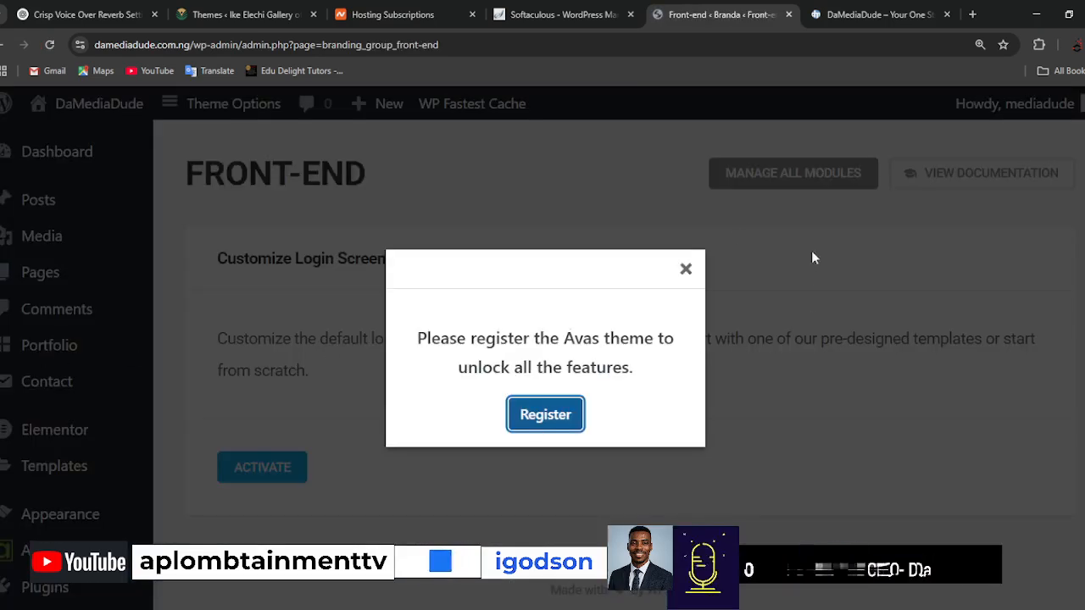
click(690, 269)
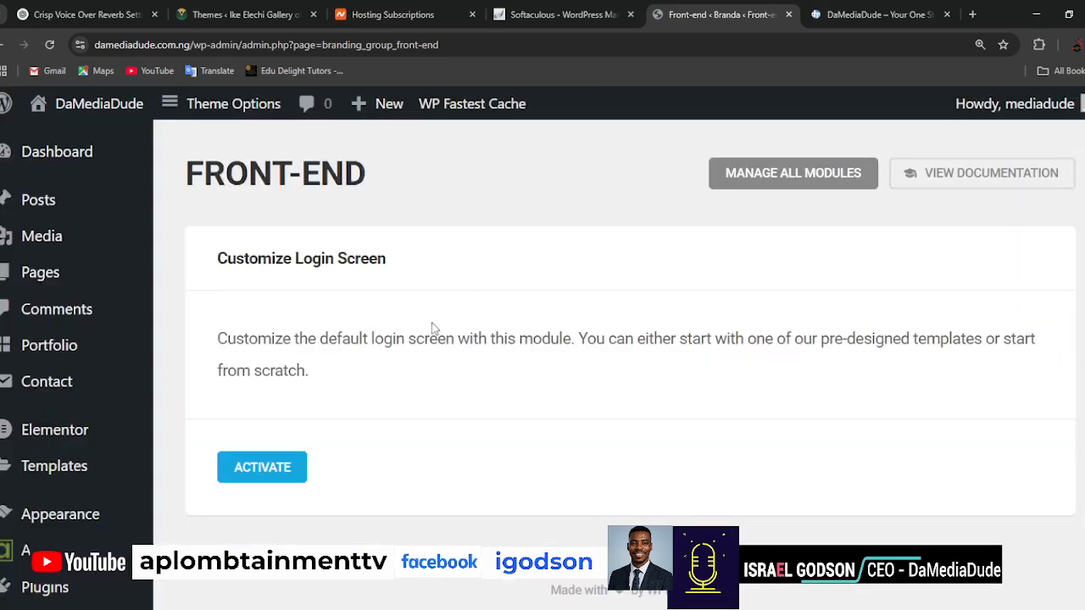
click(262, 475)
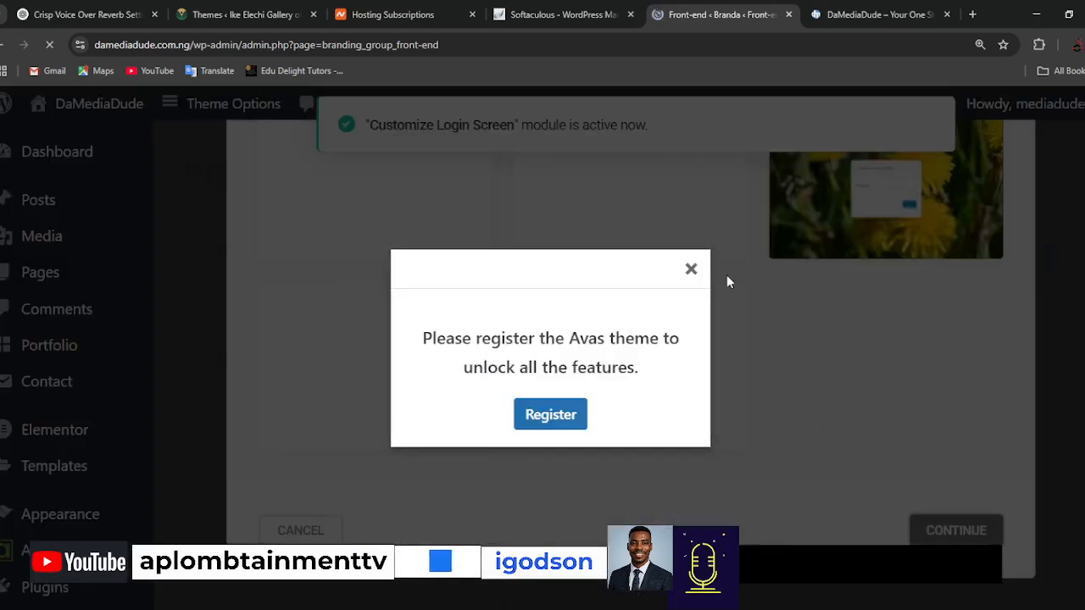
click(692, 270)
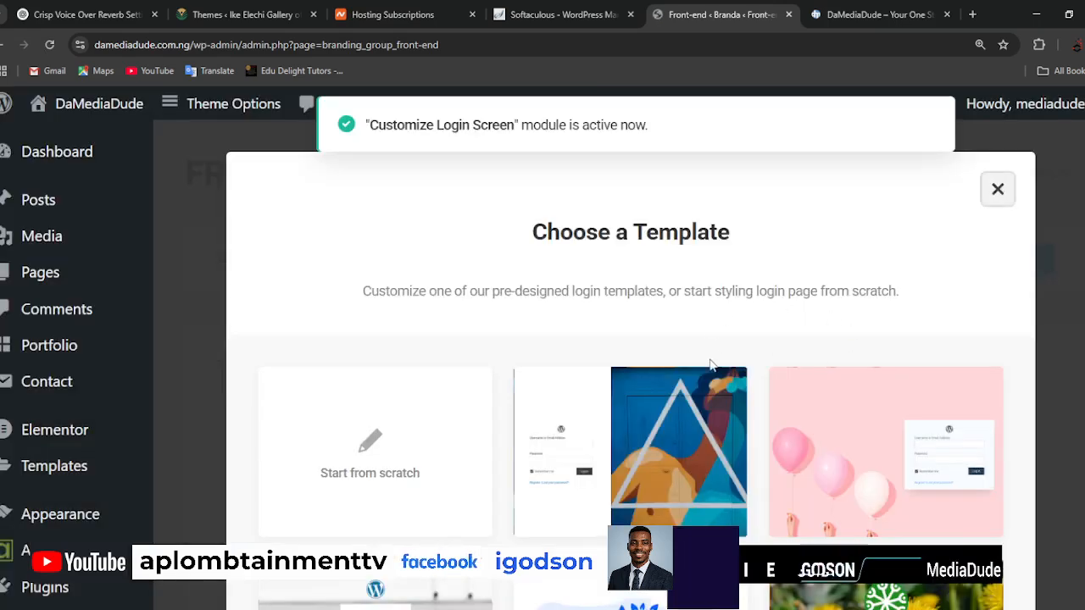
Apply the blue-sky login template with the moon and treetops to the login screen and dismiss the Avas prompt.
scroll(703, 366, down, 3)
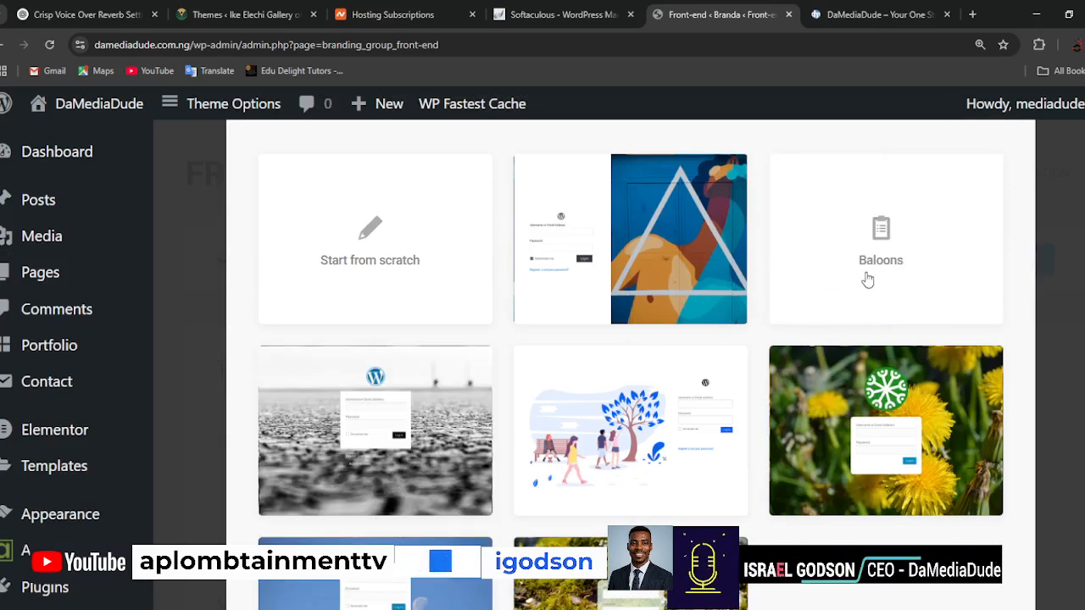
scroll(870, 365, down, 3)
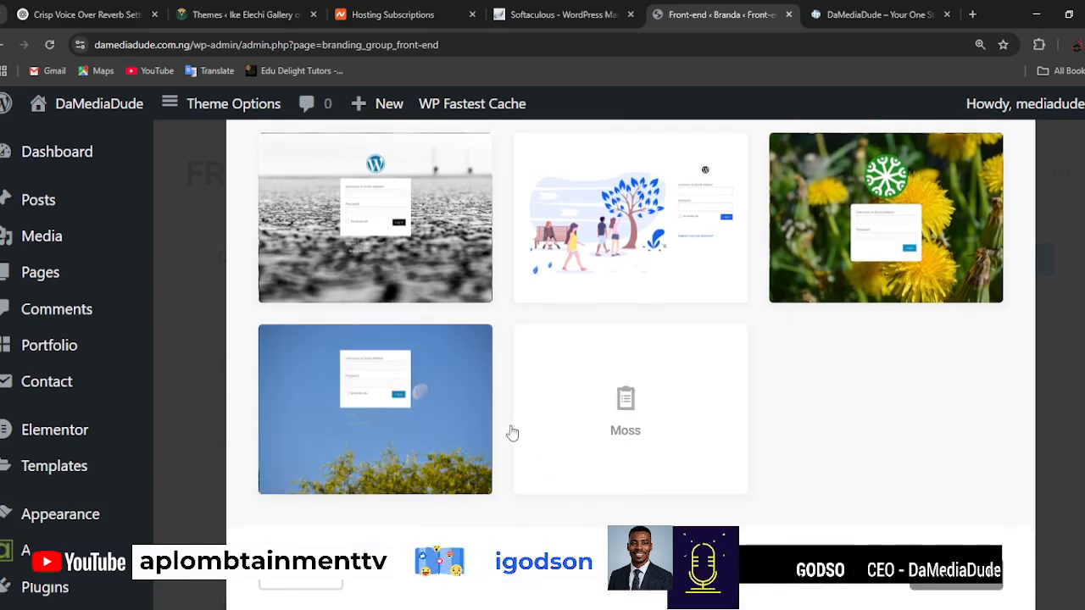
click(395, 394)
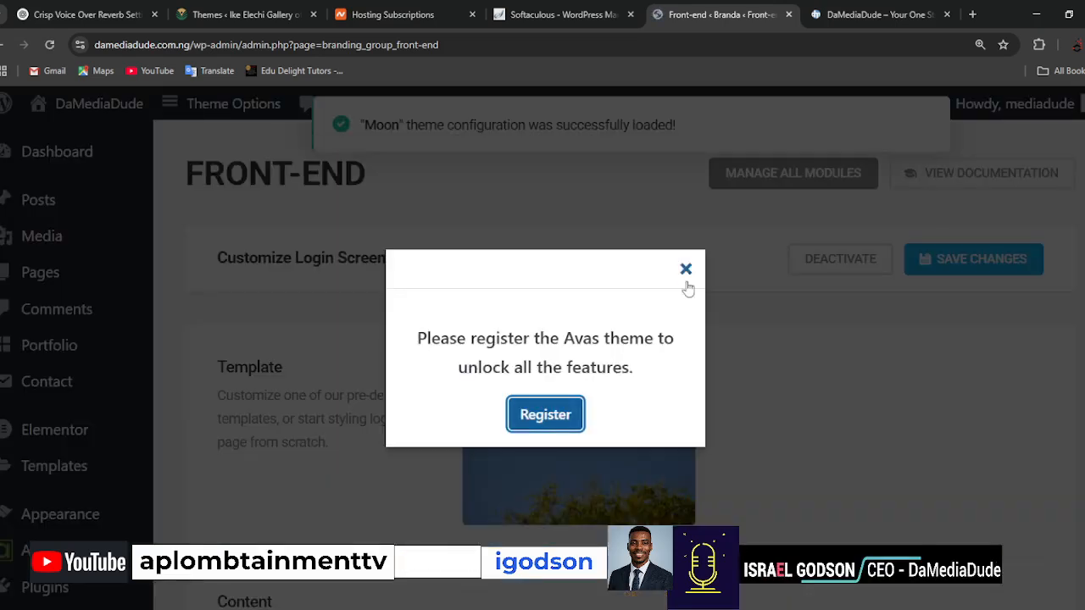
click(686, 270)
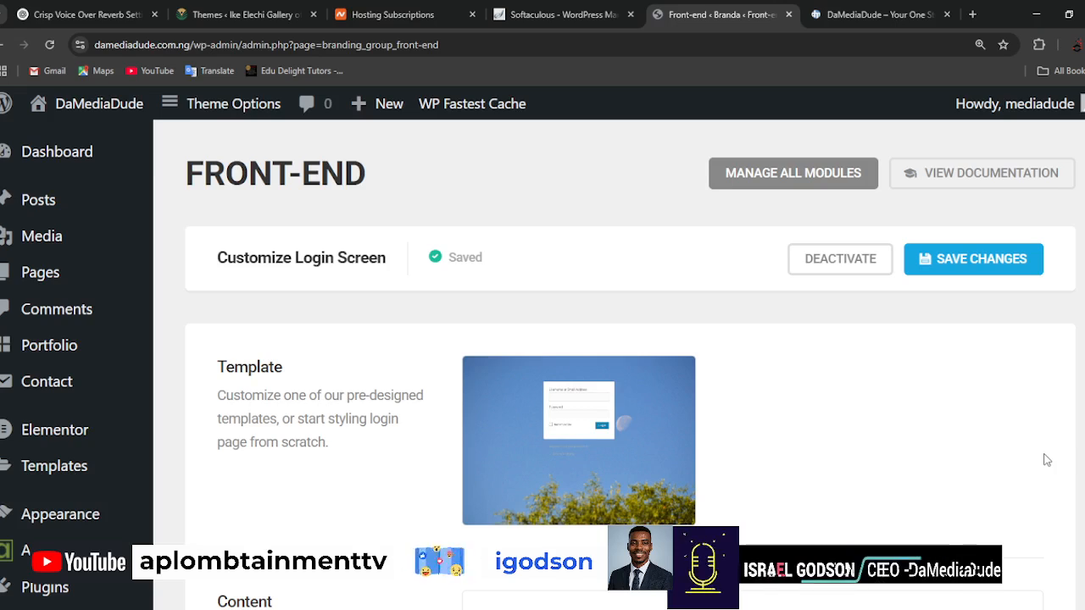
Expand the Logo & Background settings in the login screen's Content section.
scroll(1047, 459, down, 5)
scroll(1047, 459, up, 2)
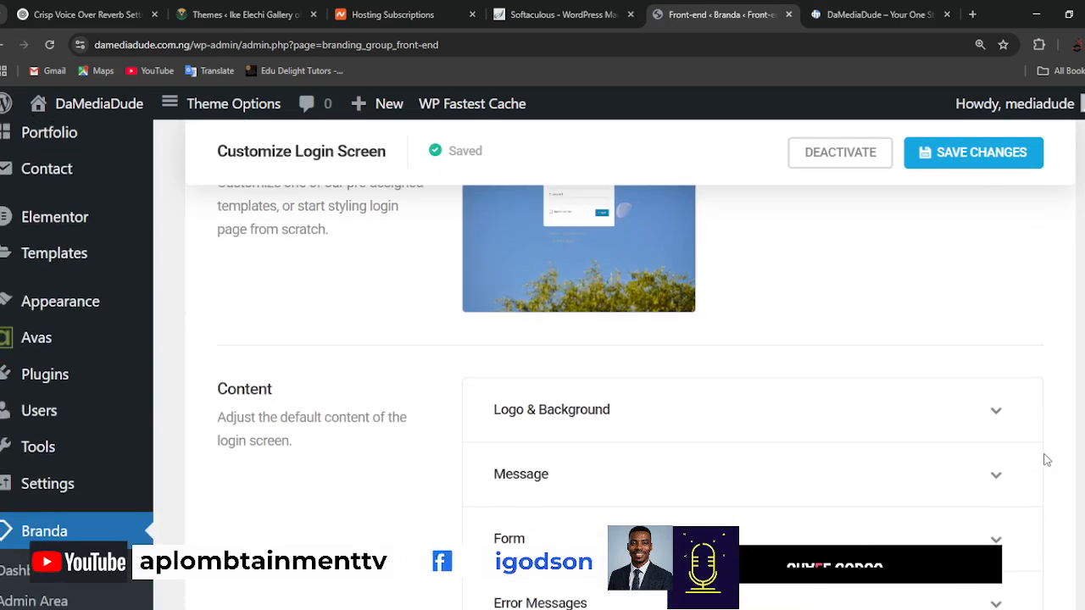
click(556, 410)
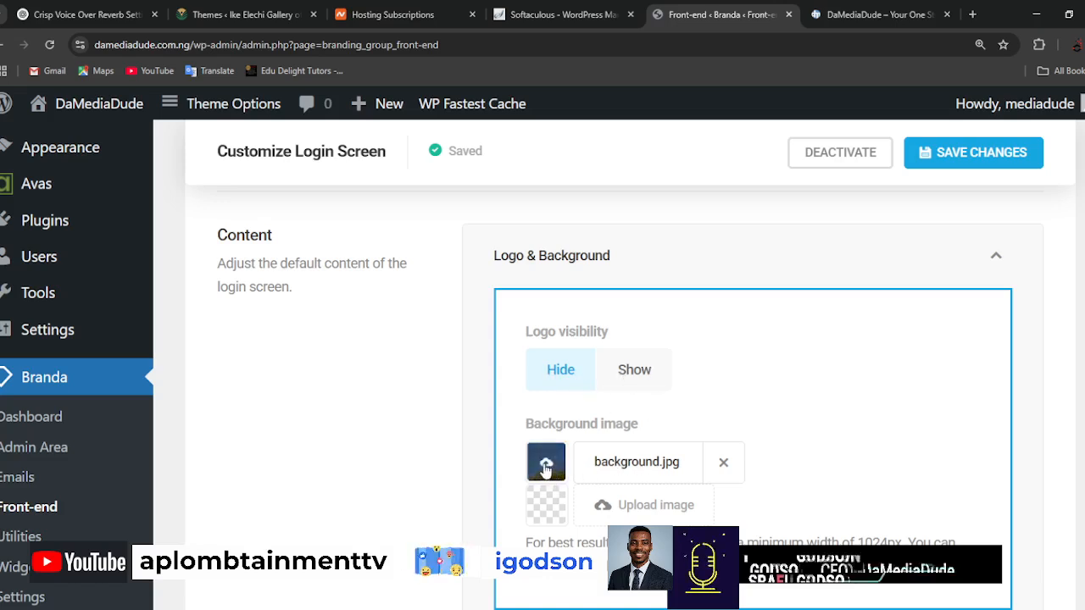
Review the login screen's Logo & Background content options and the Logo design settings for width, opacity, position and margin.
scroll(890, 425, down, 3)
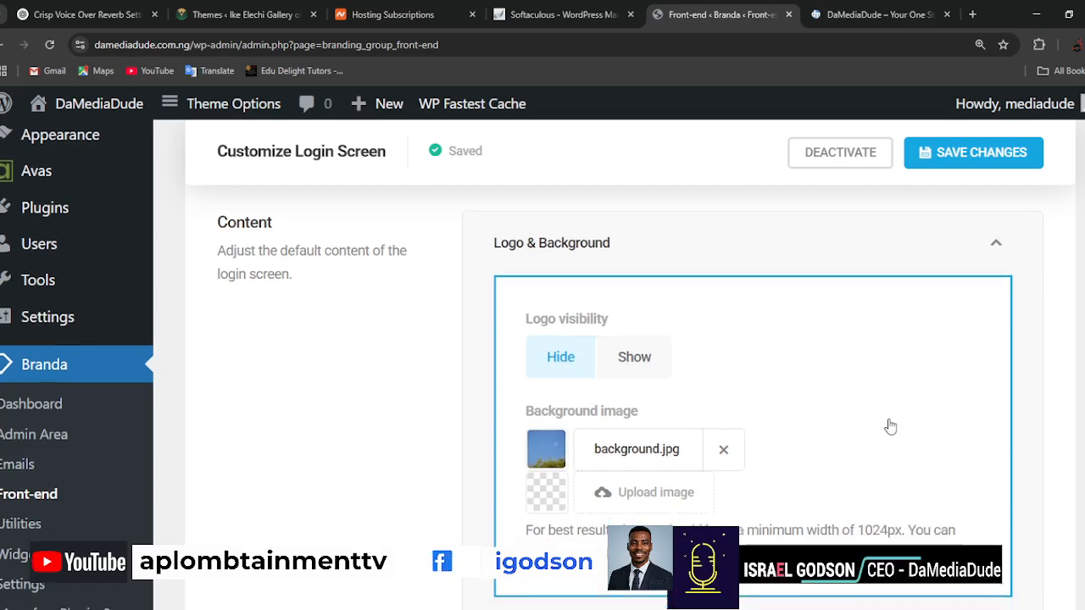
scroll(891, 425, up, 2)
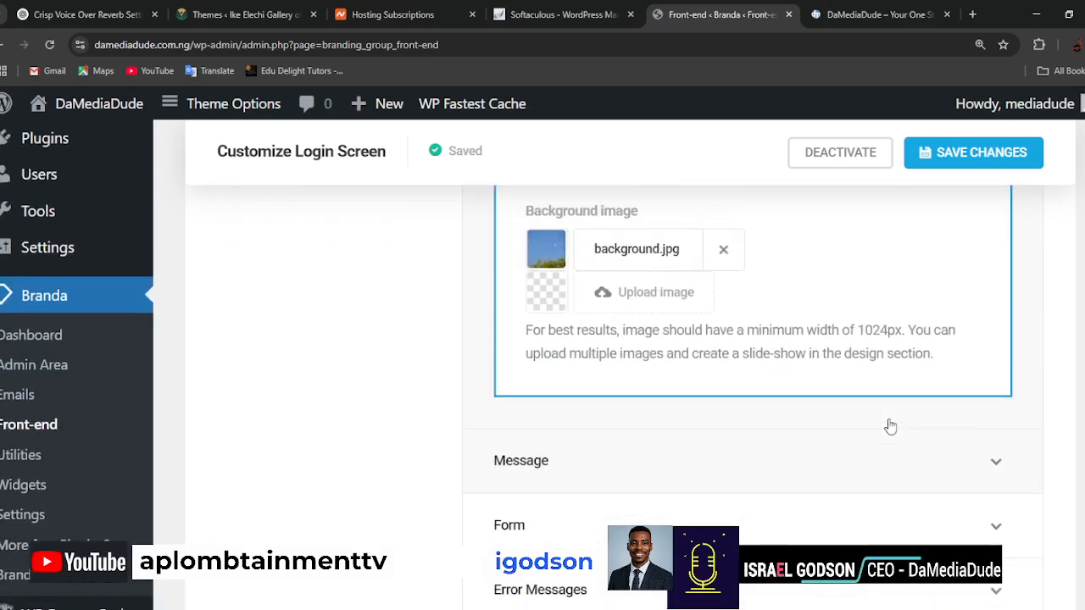
scroll(868, 417, up, 3)
scroll(868, 418, down, 6)
scroll(869, 424, up, 2)
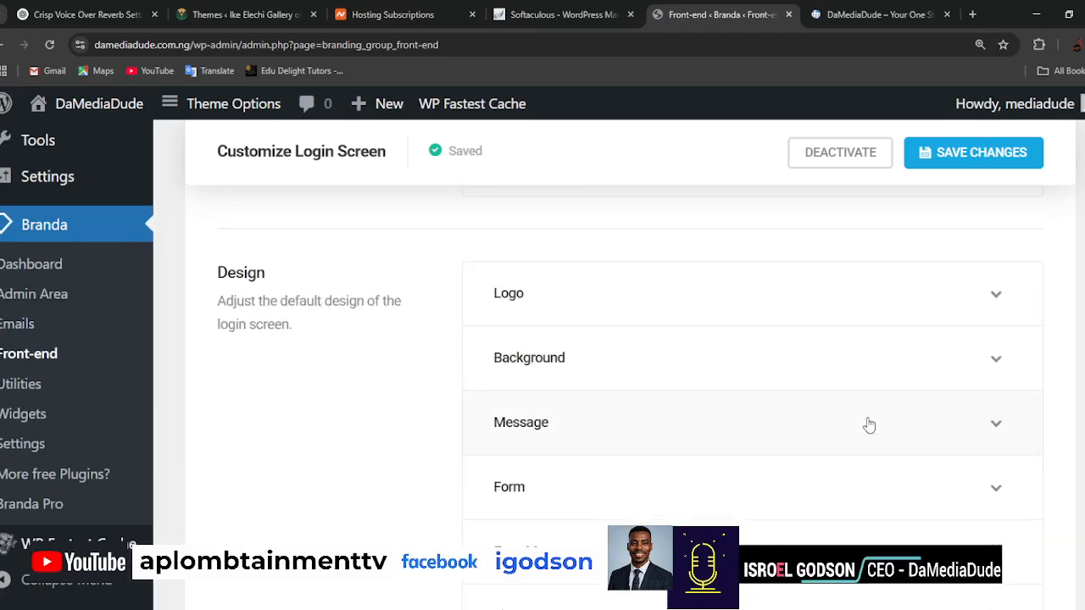
click(632, 301)
scroll(635, 300, down, 2)
scroll(712, 373, up, 4)
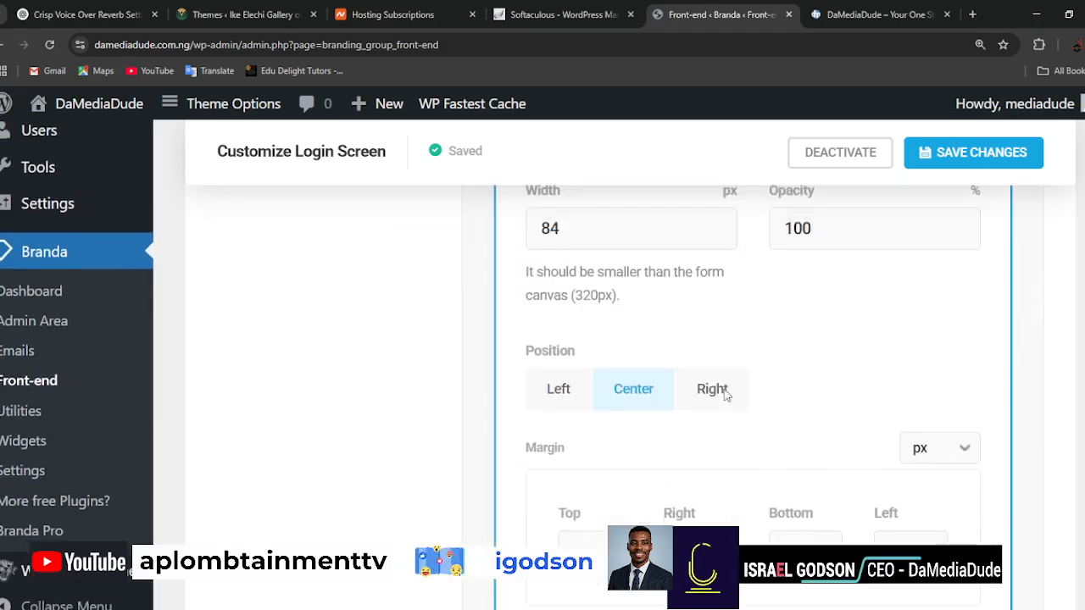
scroll(632, 457, up, 9)
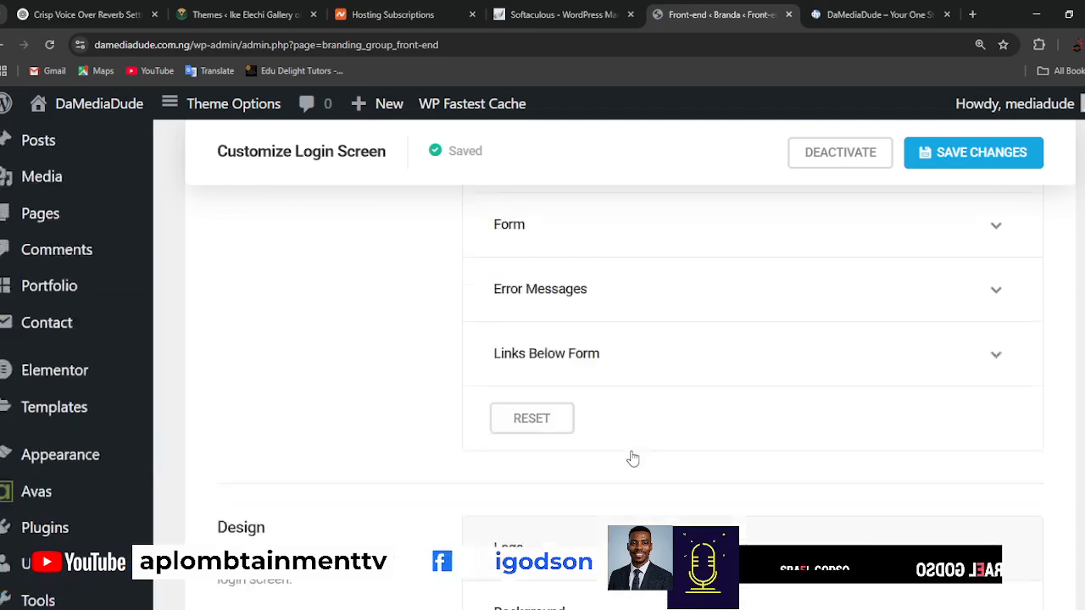
scroll(632, 458, down, 3)
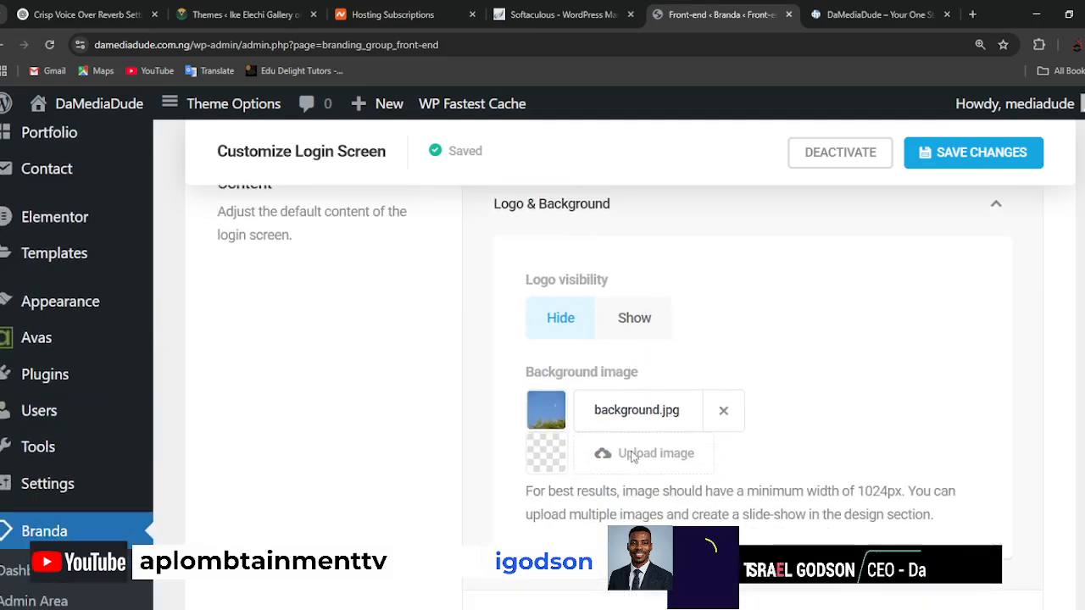
Set the login logo's visibility to Show and browse the media library for a logo image.
click(640, 322)
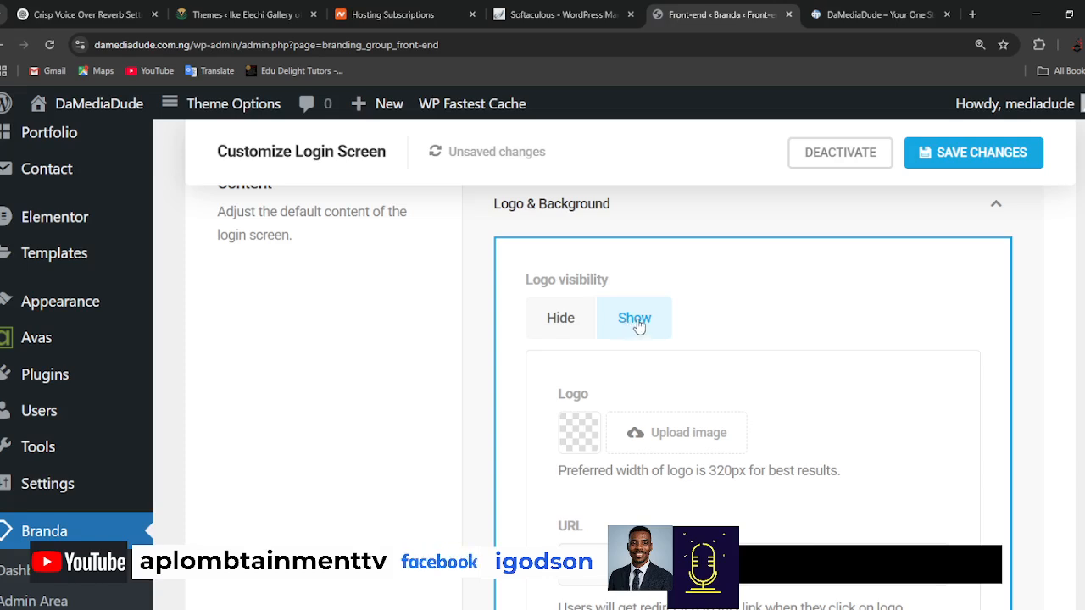
click(671, 436)
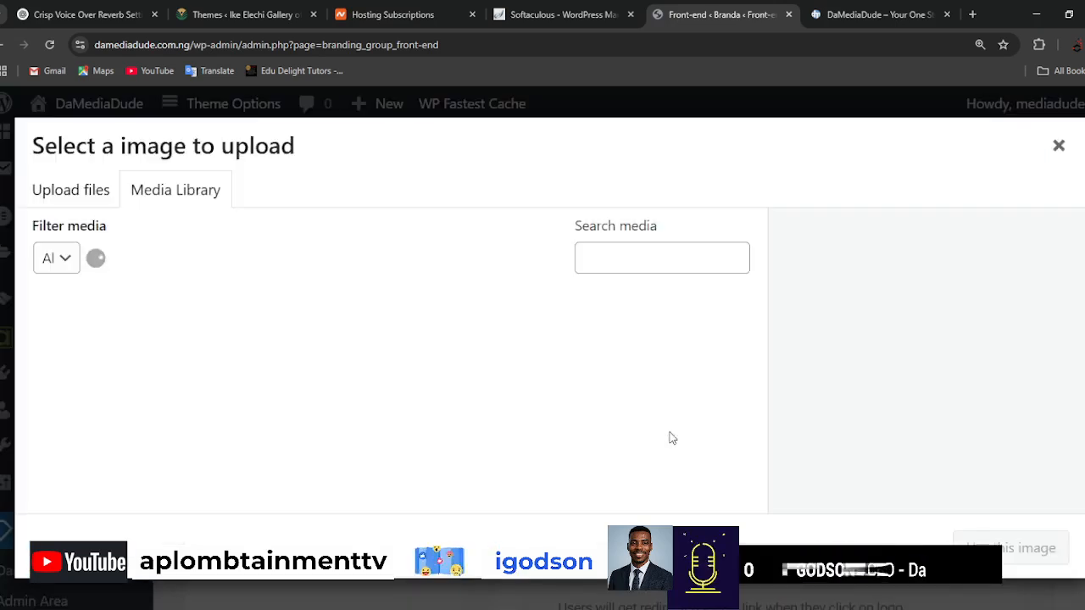
scroll(483, 381, down, 5)
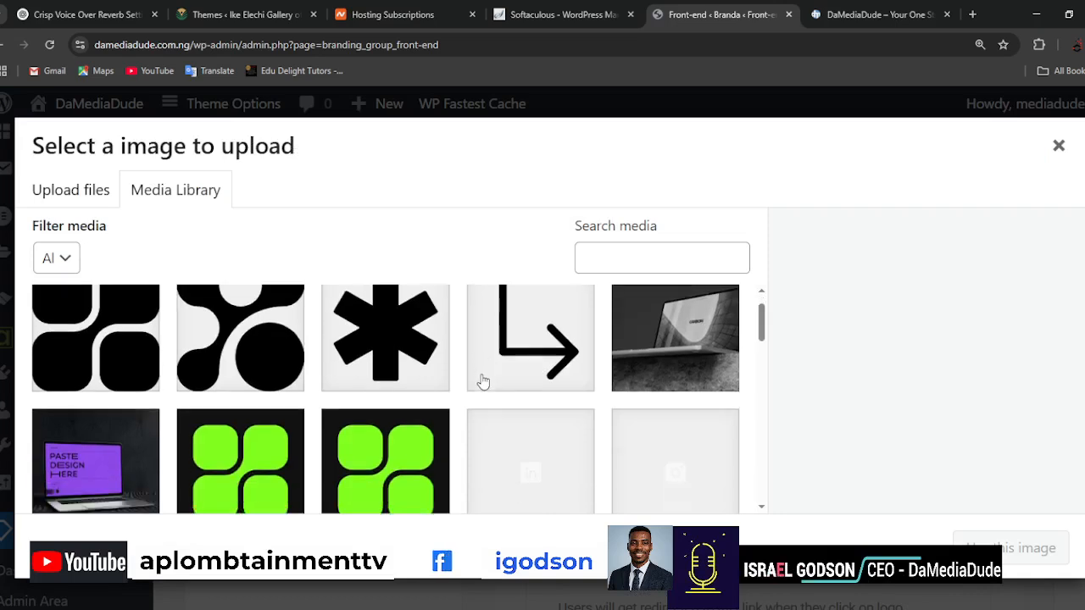
scroll(484, 382, up, 5)
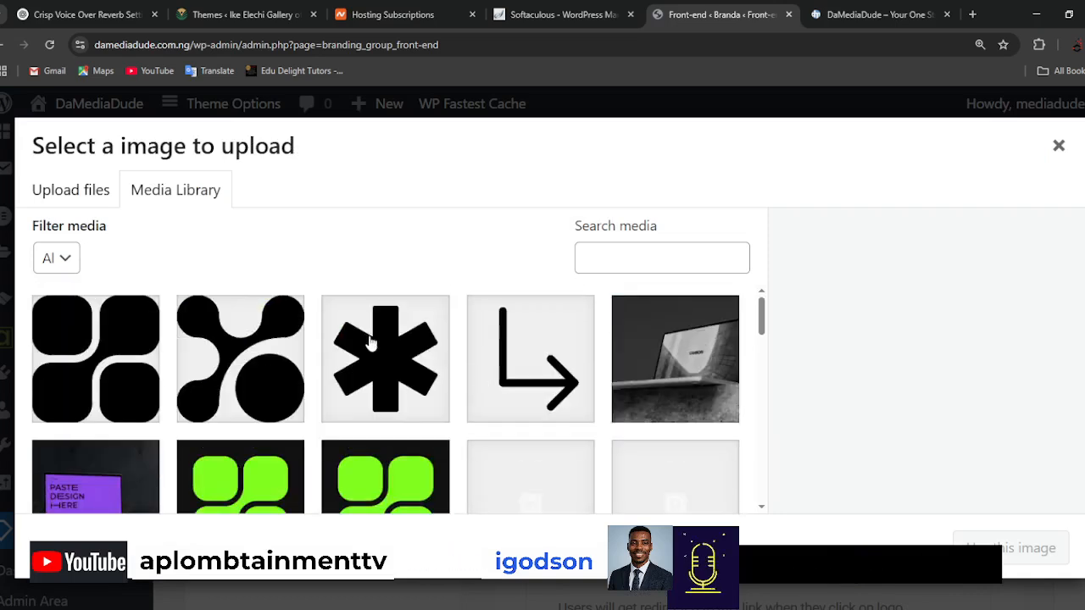
Upload media dude logo full color.png from the computer and use it as the login screen logo.
click(82, 196)
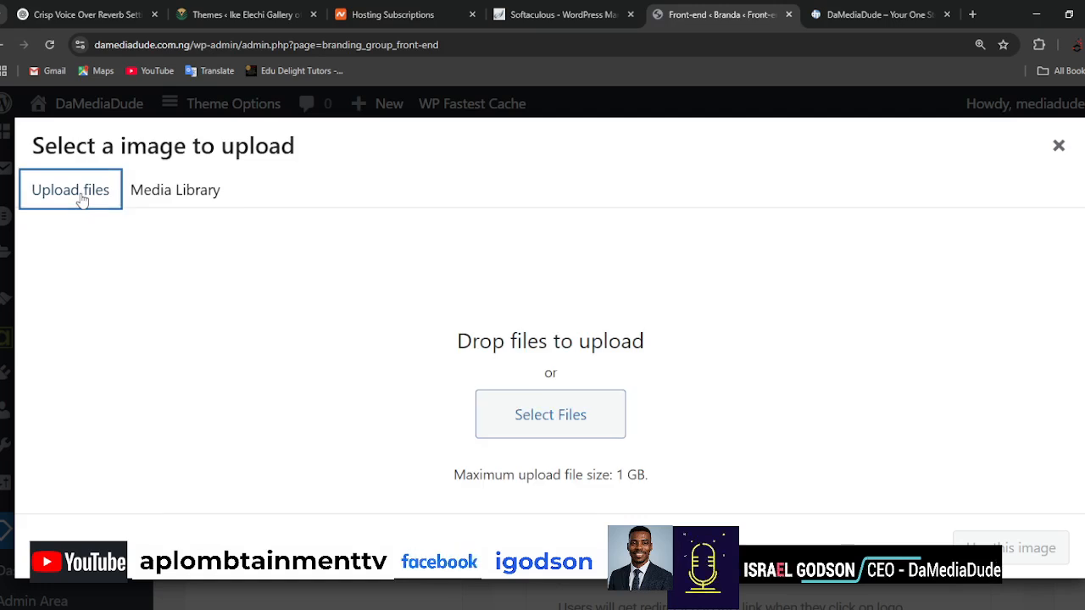
click(563, 421)
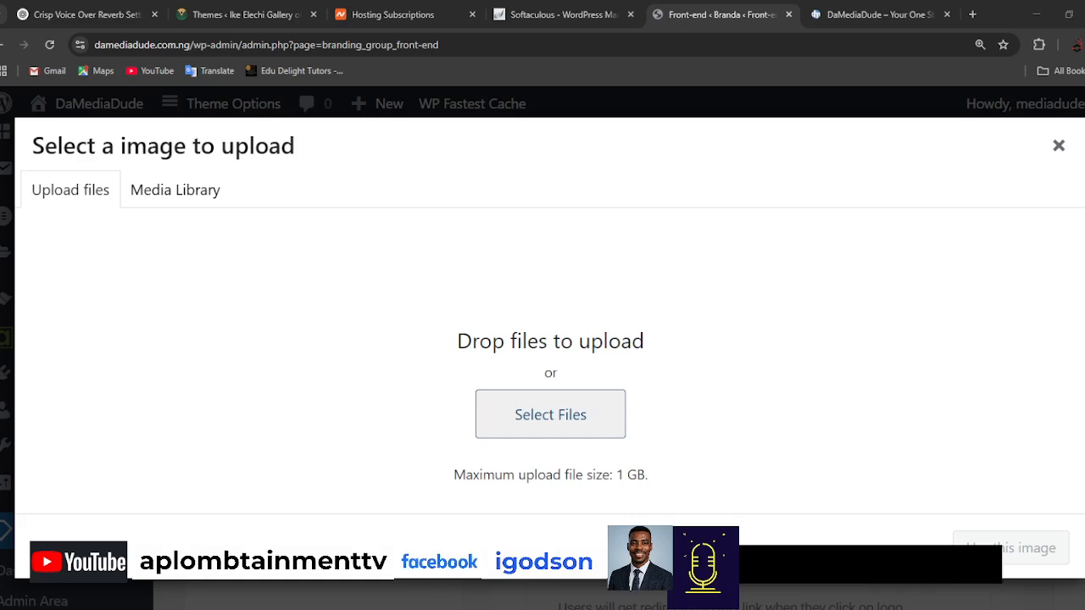
double_click(421, 320)
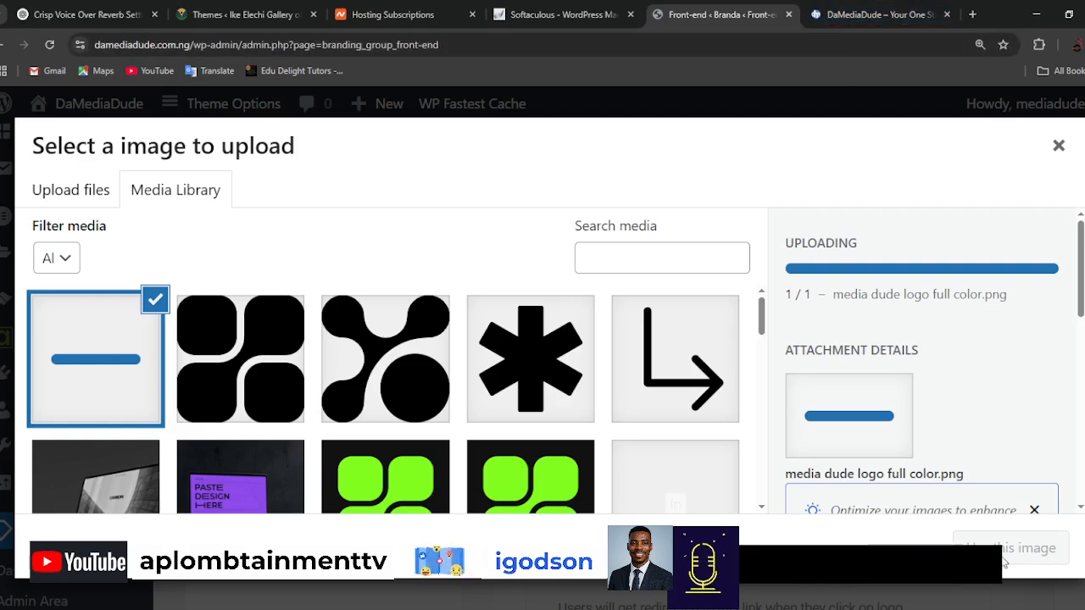
scroll(971, 302, down, 3)
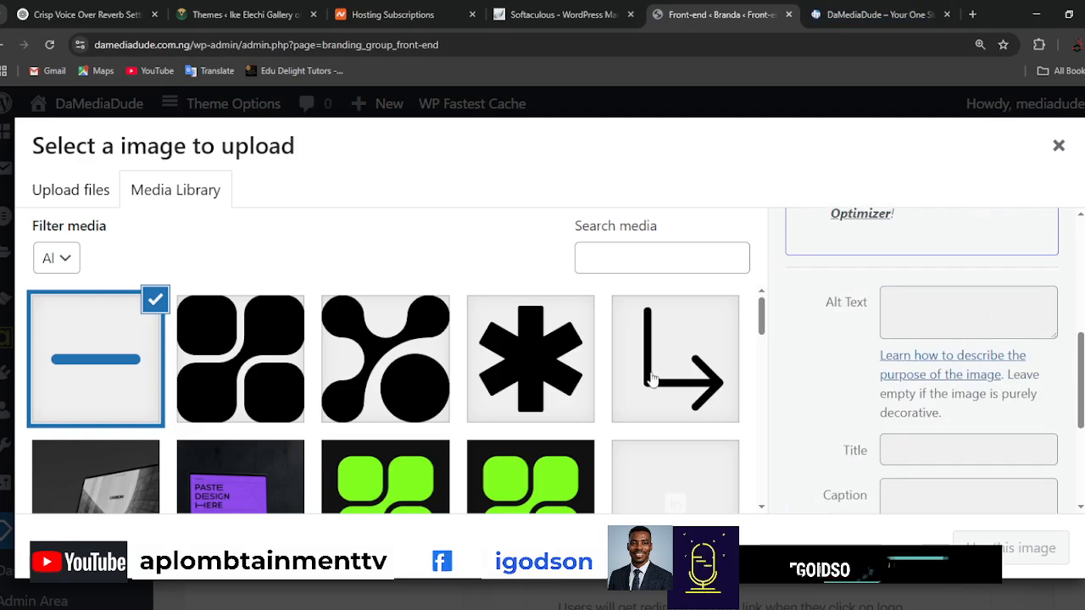
scroll(622, 385, down, 5)
scroll(622, 386, up, 10)
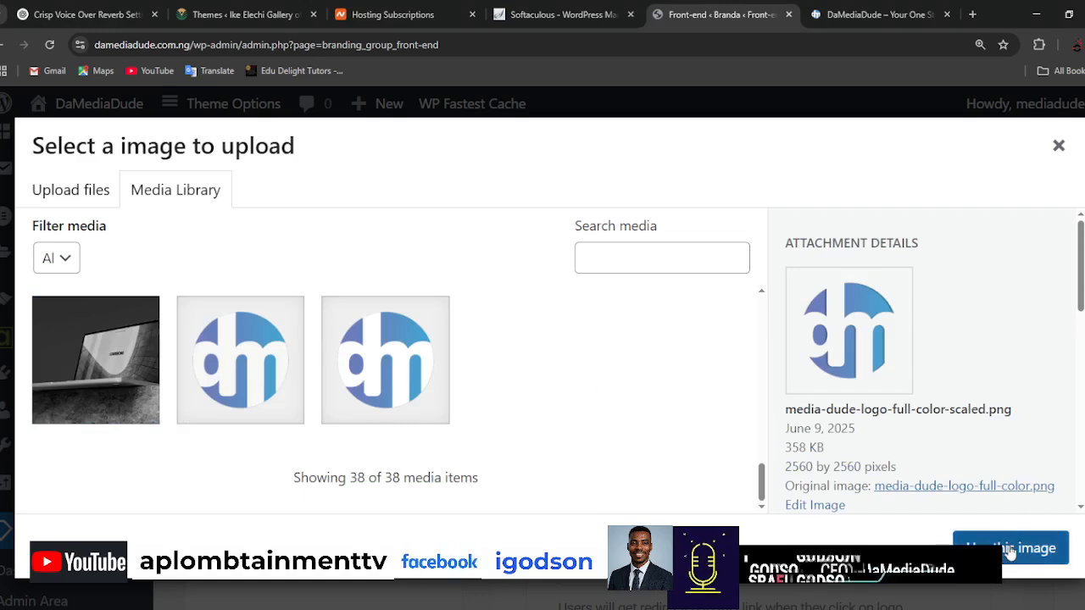
click(1011, 549)
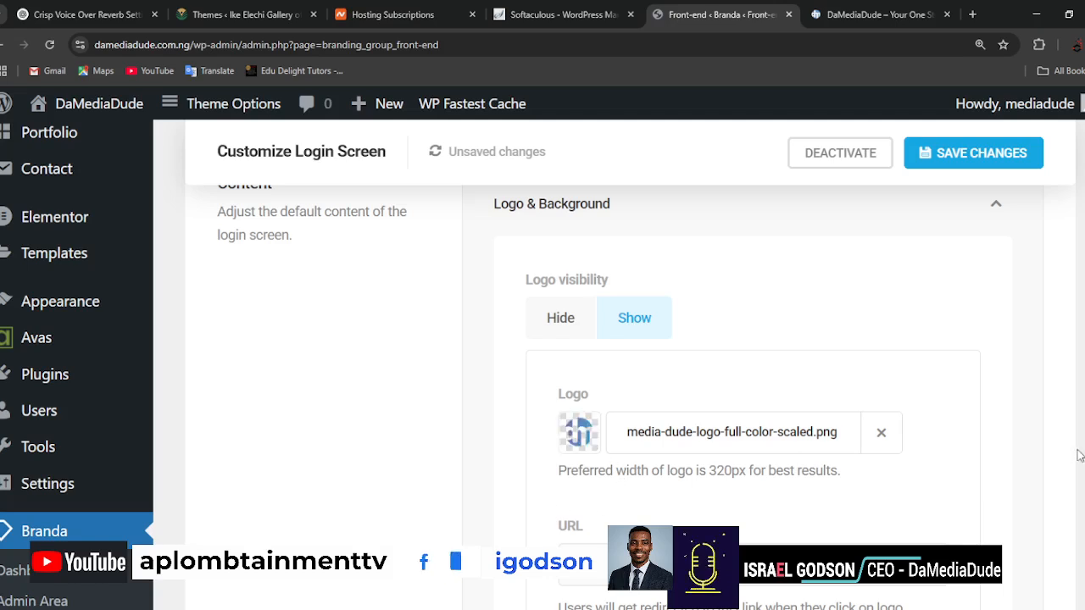
scroll(975, 456, down, 3)
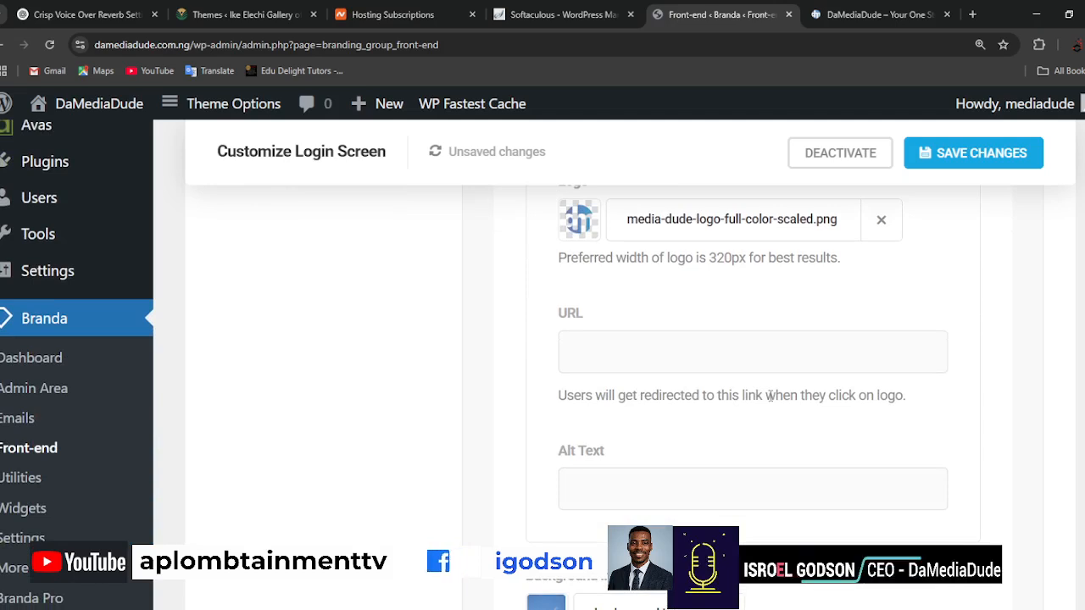
click(689, 363)
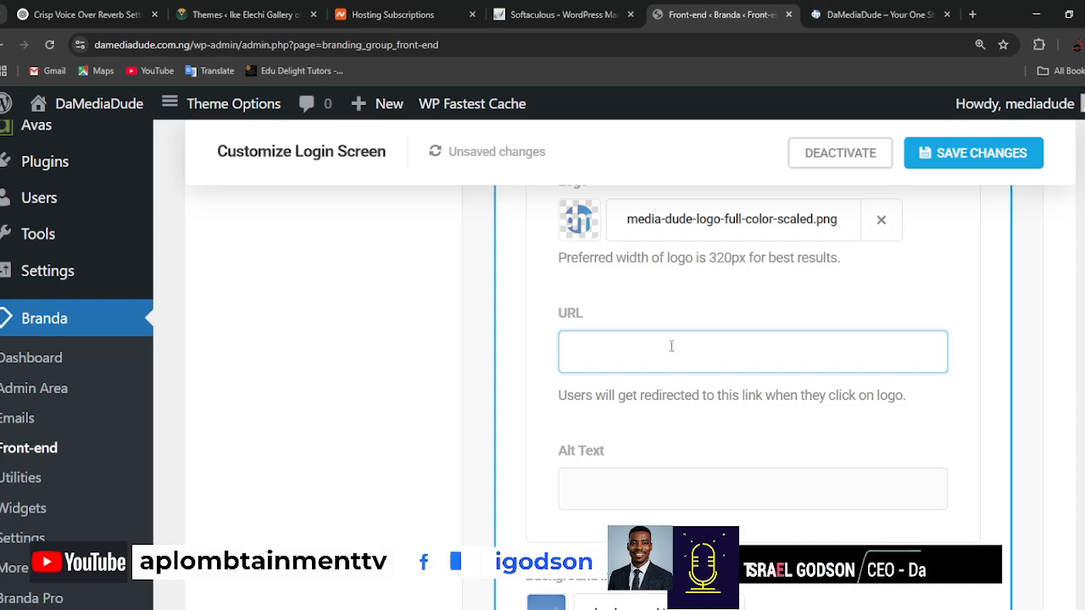
click(875, 15)
click(549, 43)
key(ctrl+c)
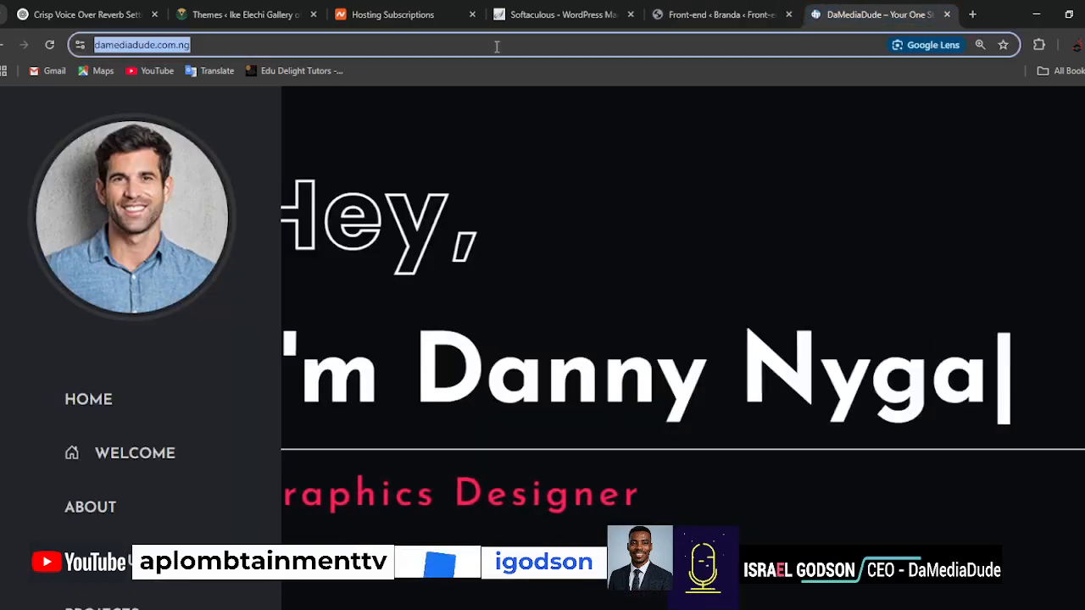
click(752, 13)
click(655, 362)
key(ctrl+v)
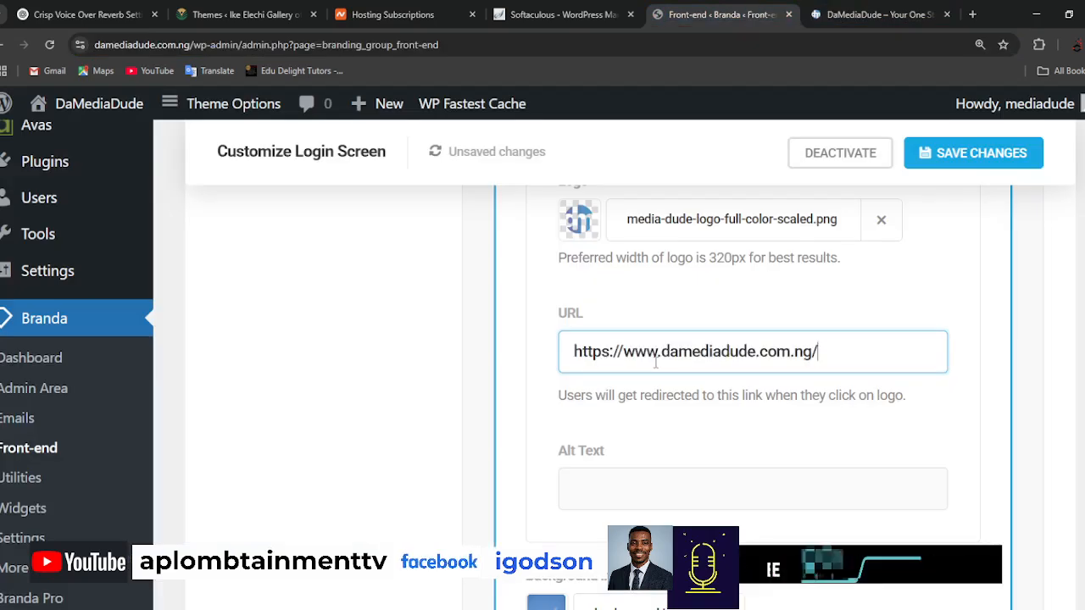
click(684, 489)
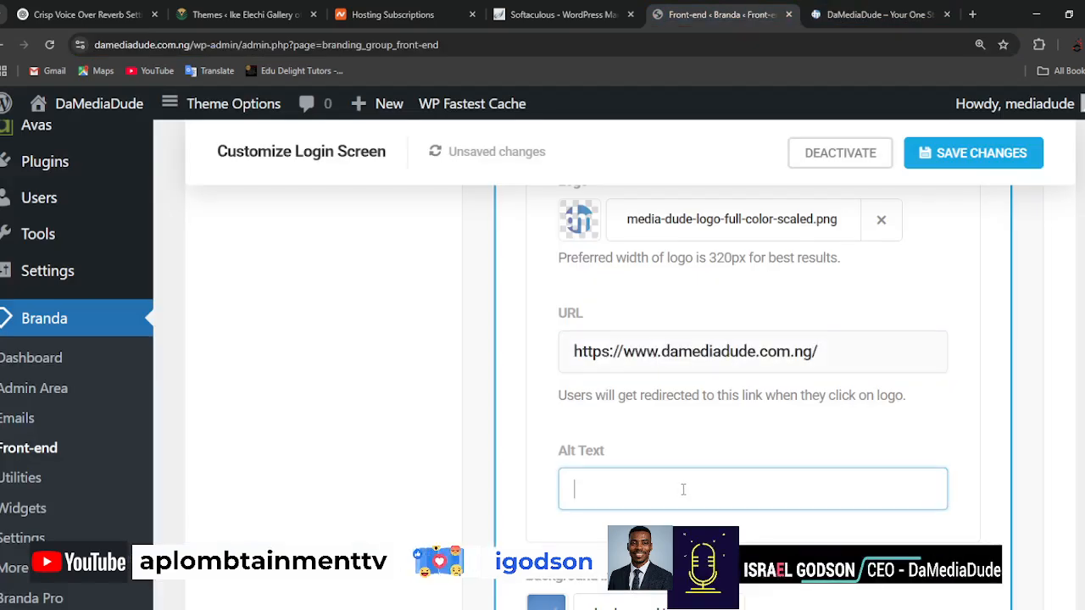
Add Project-Pic-1.png from the media library as a login background image and remove background.jpg.
scroll(683, 490, down, 2)
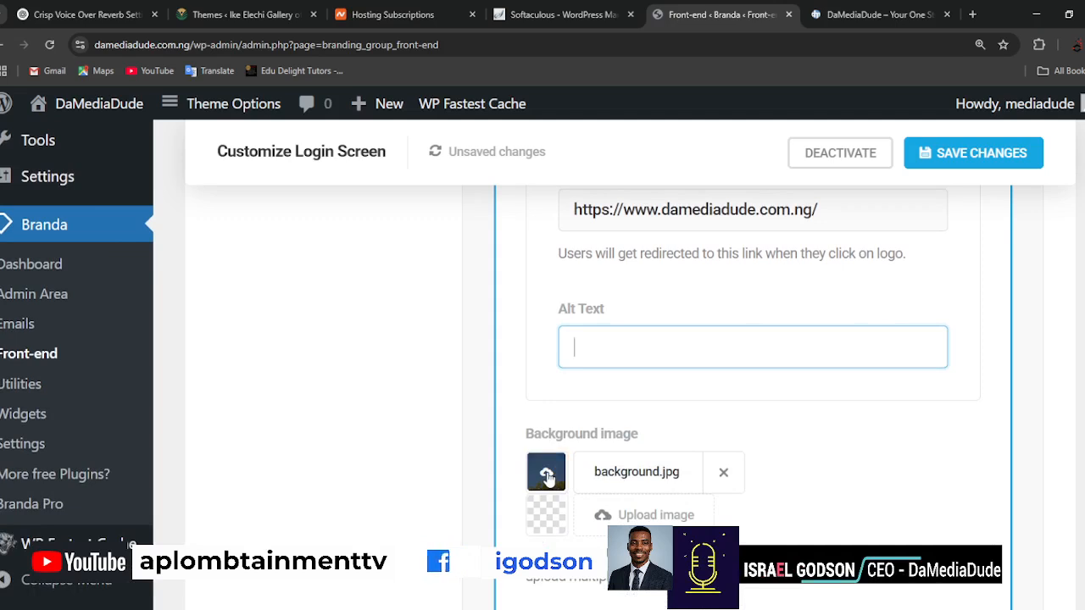
click(549, 479)
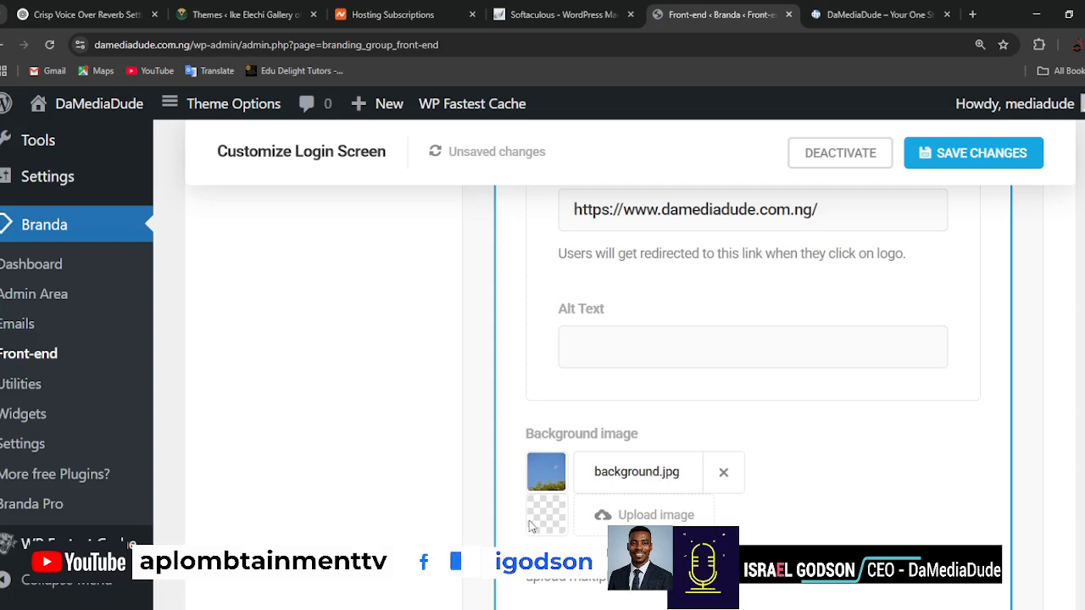
click(624, 515)
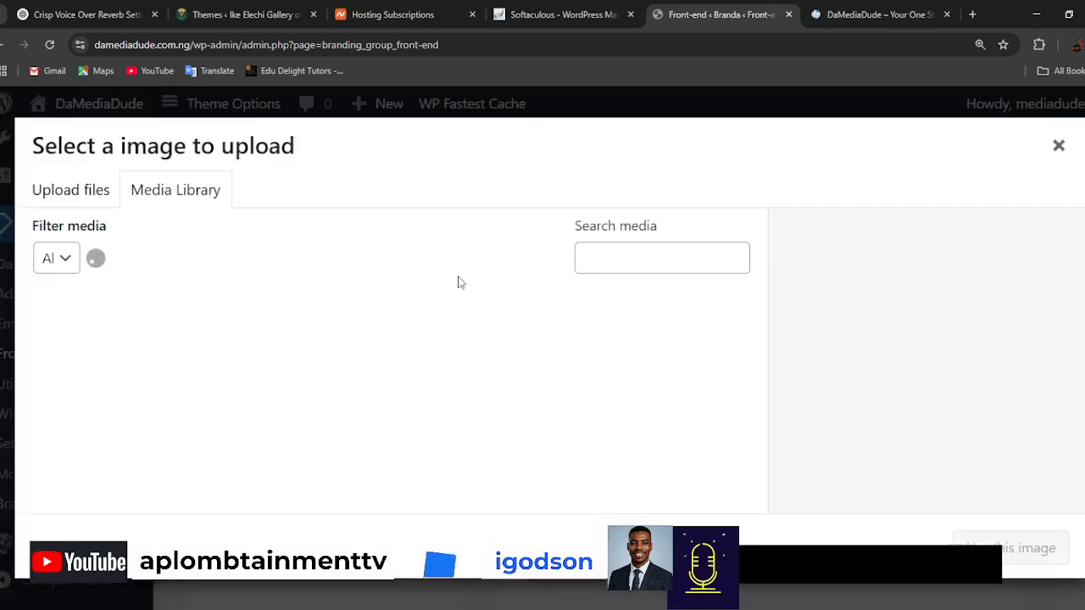
scroll(509, 433, down, 3)
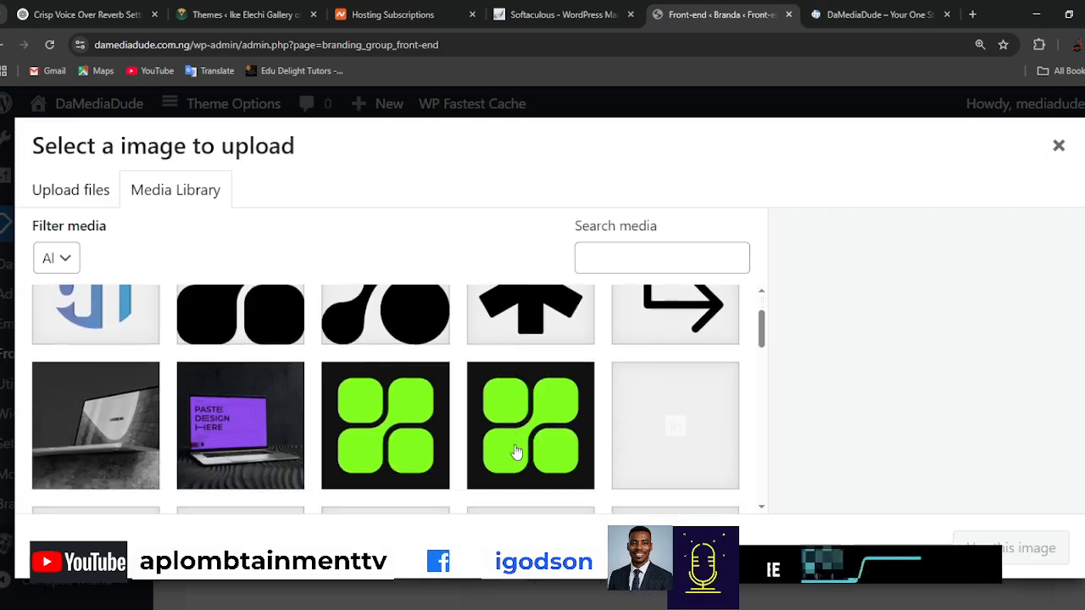
click(92, 373)
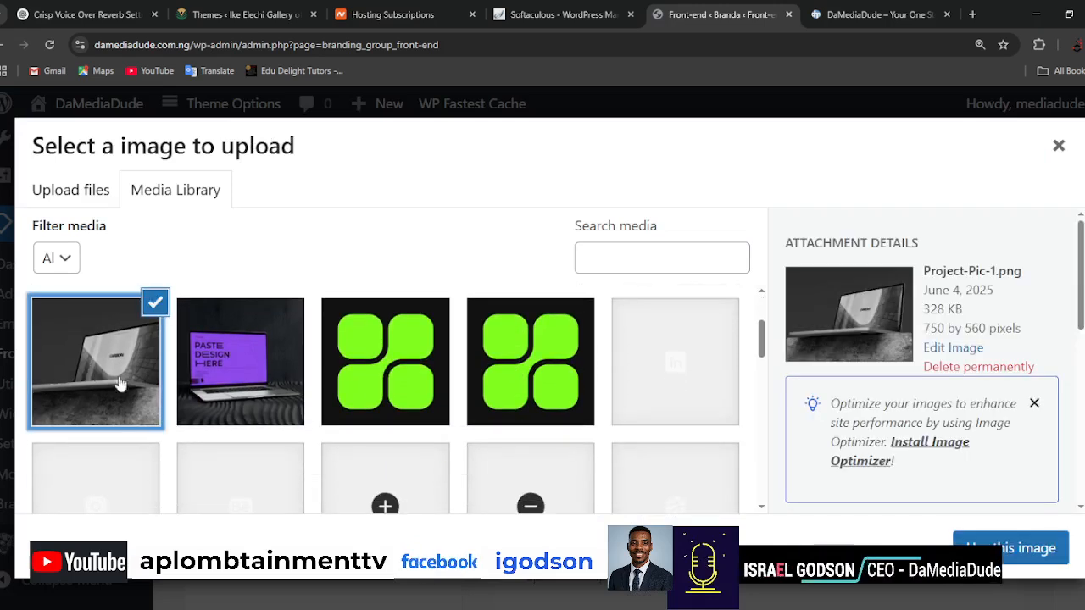
click(261, 384)
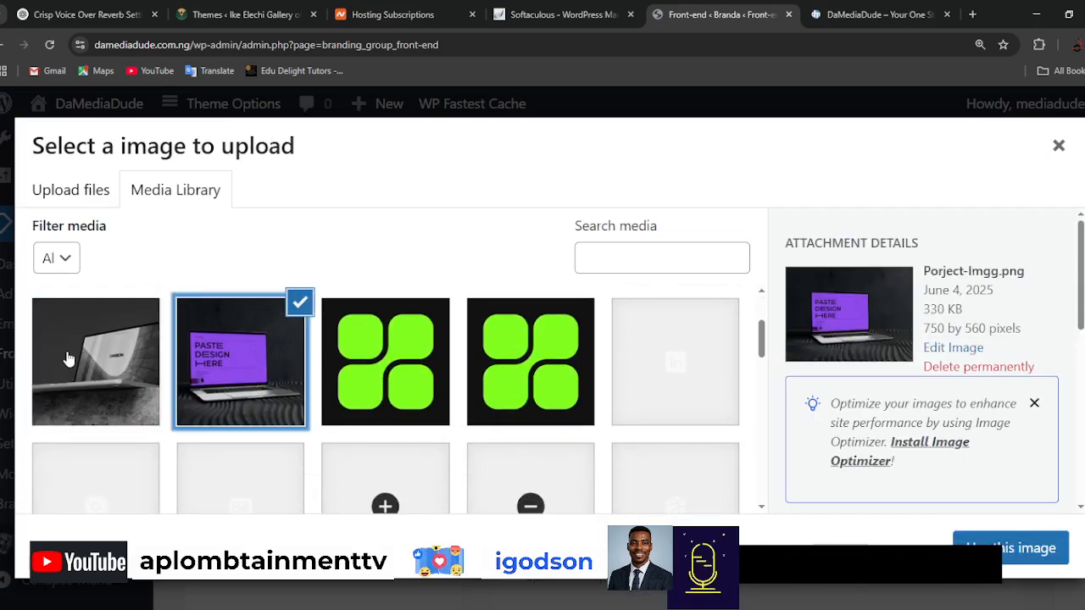
click(70, 360)
click(1010, 547)
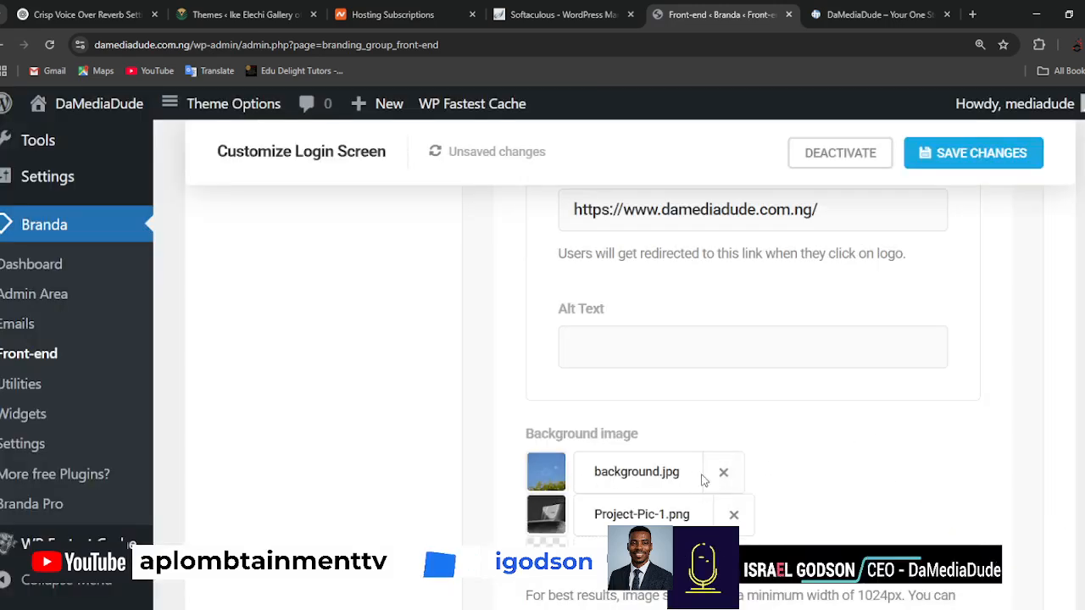
click(724, 472)
Save the Customize Login Screen changes and dismiss the Avas registration prompt.
scroll(1034, 411, down, 4)
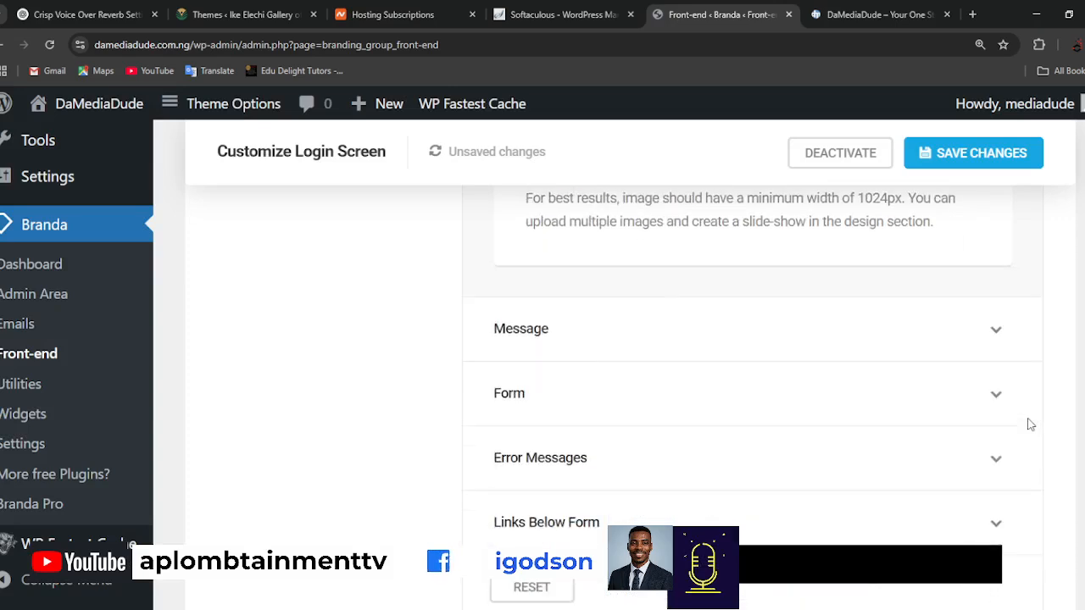
scroll(1029, 424, up, 10)
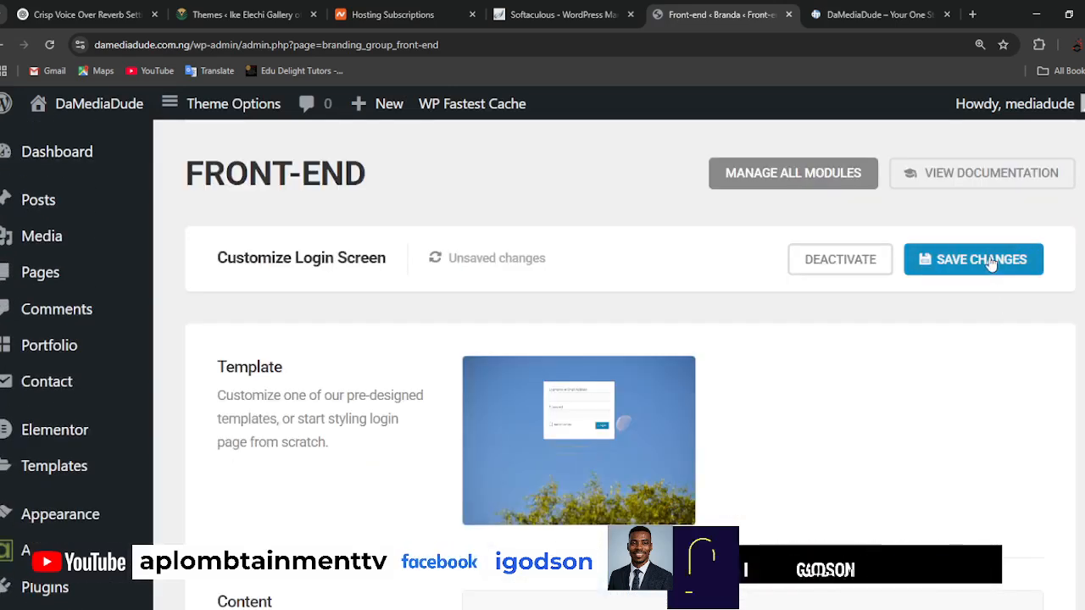
click(990, 262)
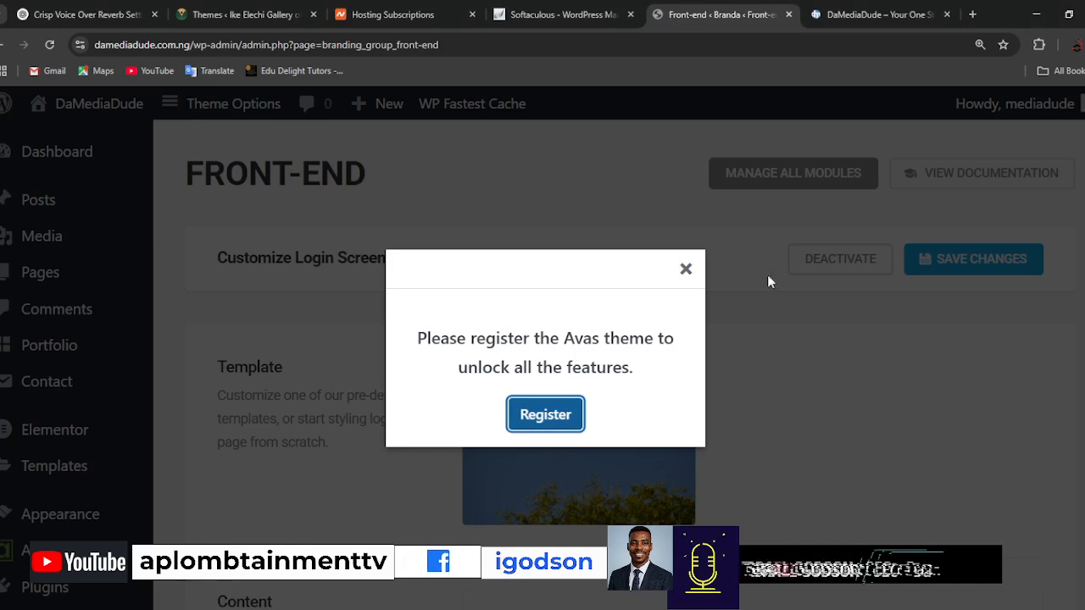
click(681, 272)
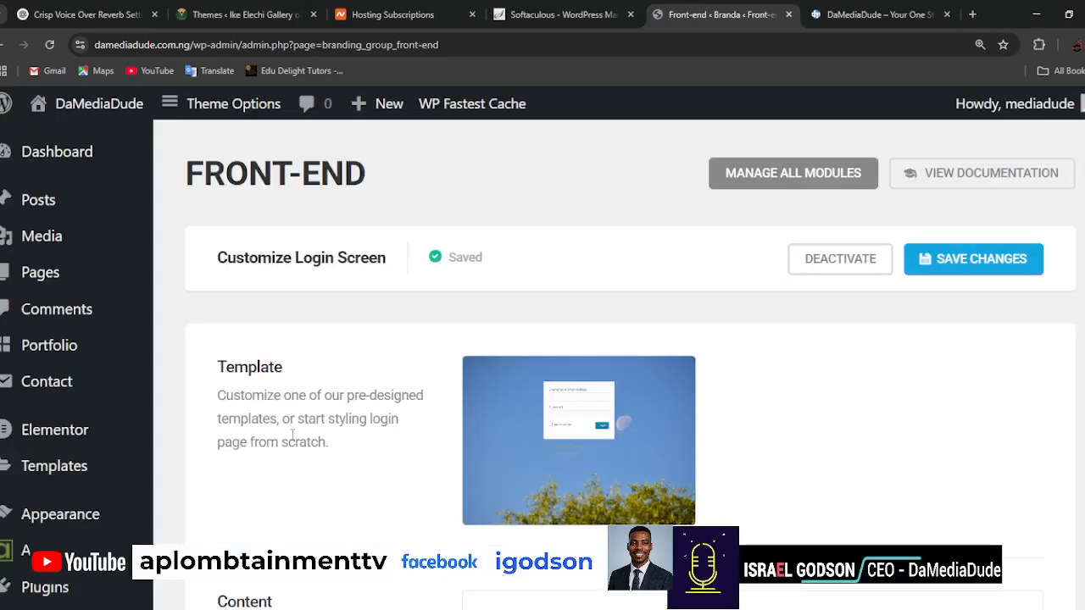
Open Branda's Admin Area page and dismiss the Avas registration prompt.
scroll(292, 435, down, 5)
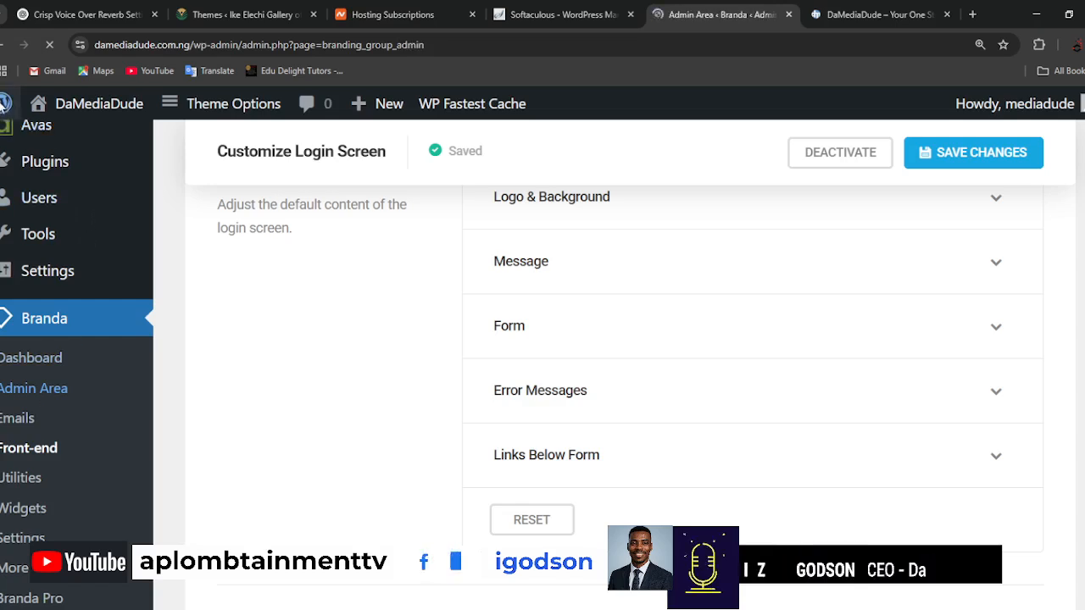
mouse_move(5, 104)
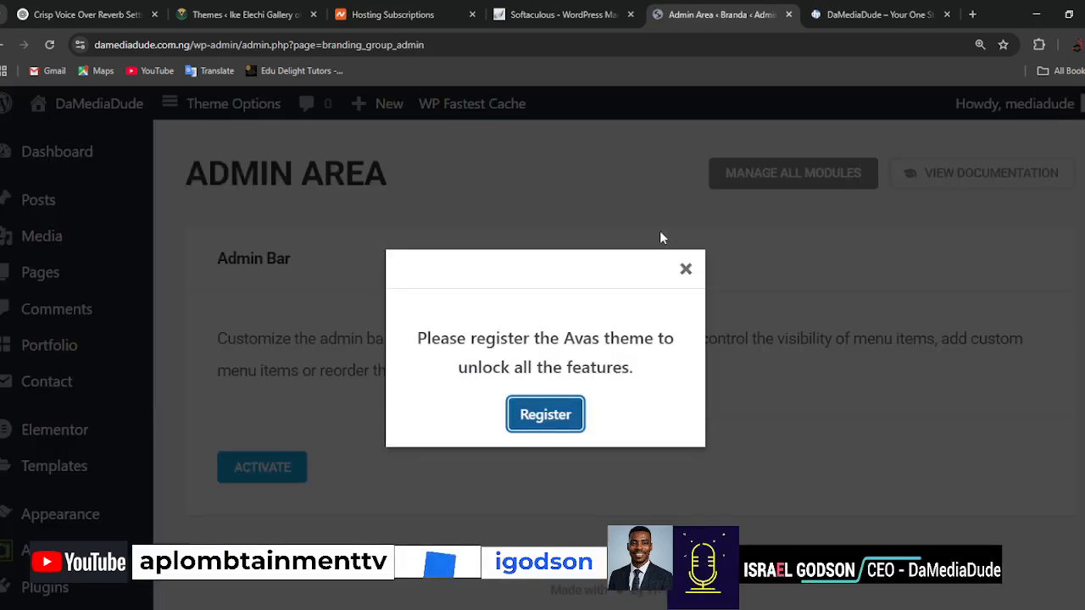
click(688, 270)
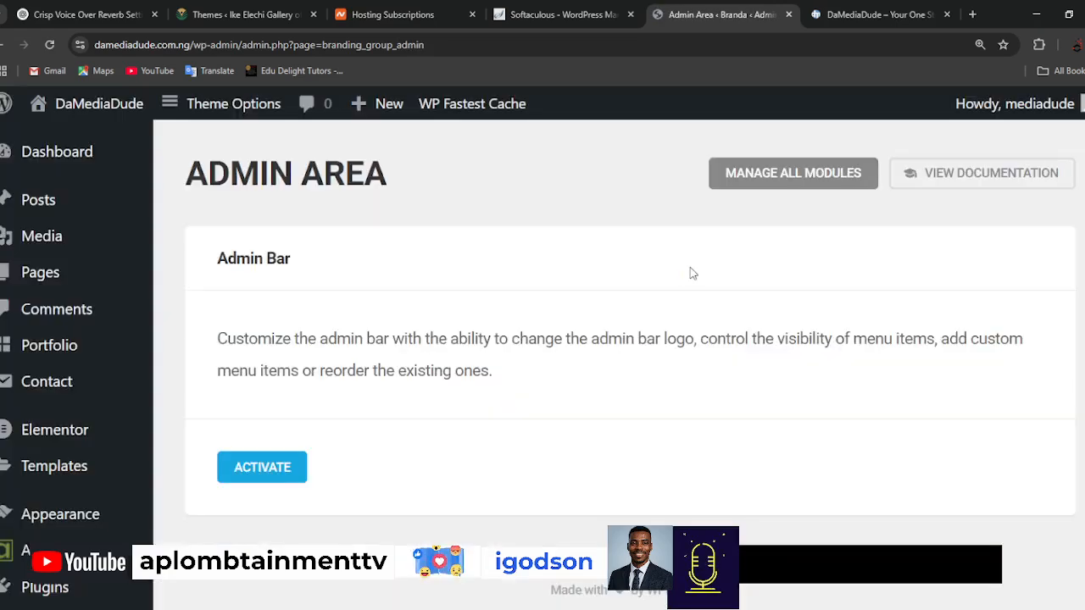
Activate Branda's Admin Bar module and dismiss the Avas registration prompt.
click(262, 472)
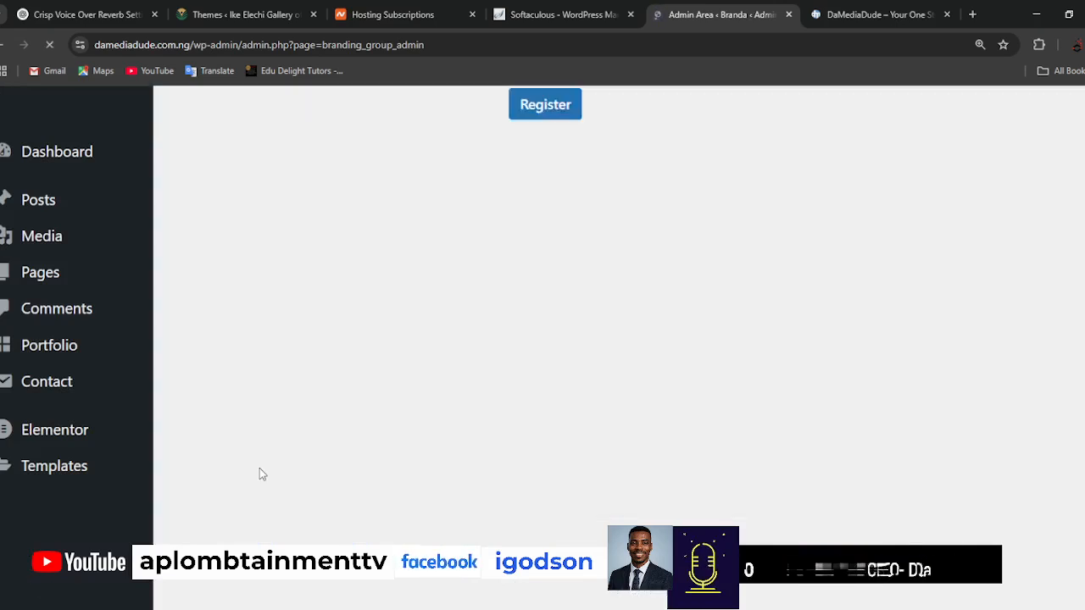
scroll(737, 395, down, 2)
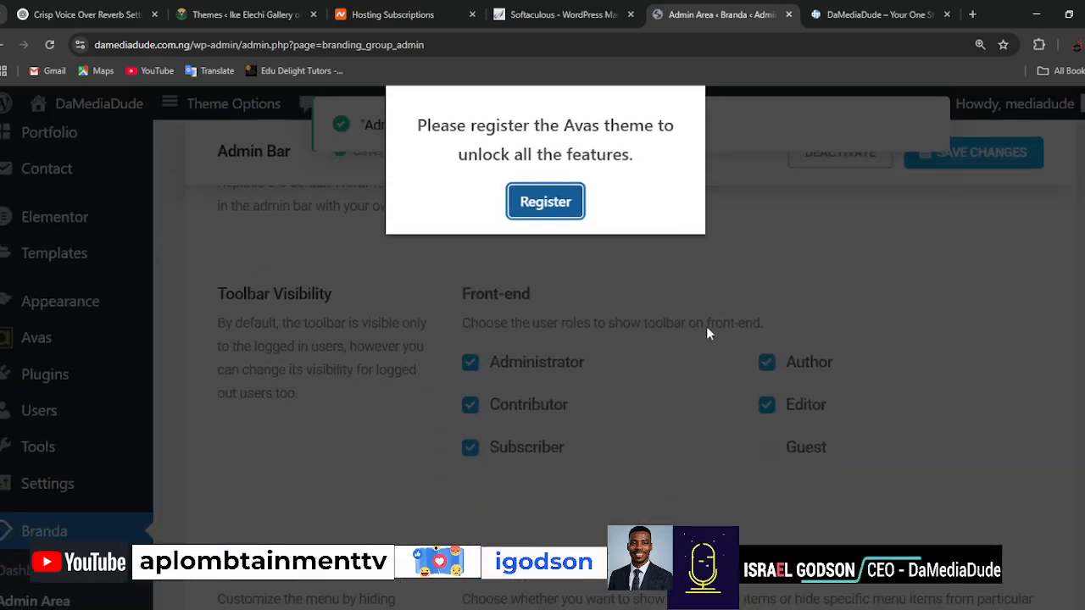
click(706, 326)
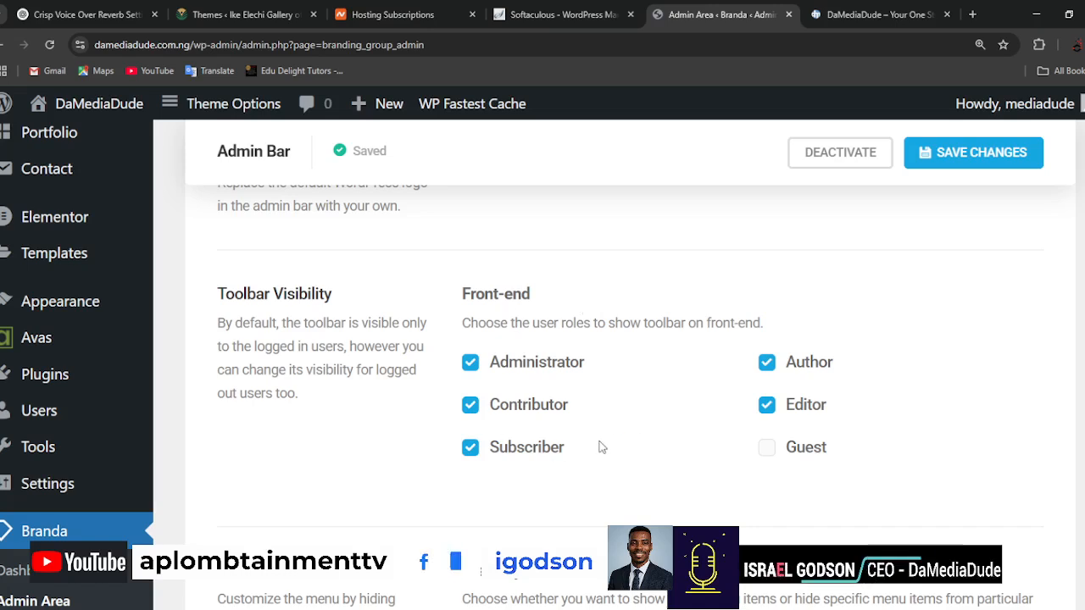
Set media-dude-logo-full-color-scaled.png from the media library as the admin bar logo, save the changes and dismiss the Avas prompt.
scroll(557, 461, down, 4)
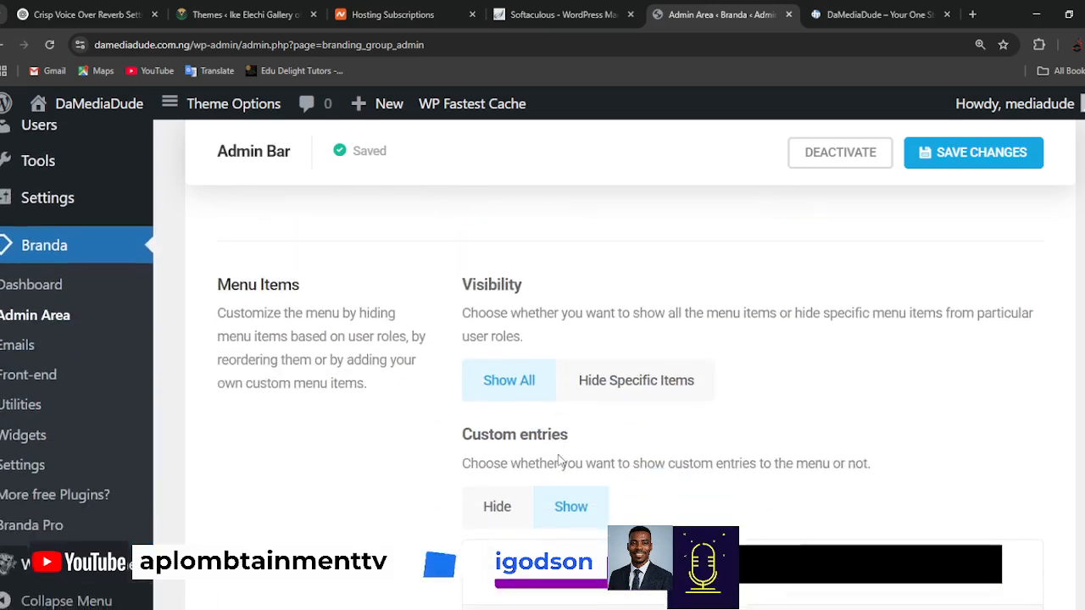
scroll(557, 460, down, 4)
scroll(315, 495, up, 10)
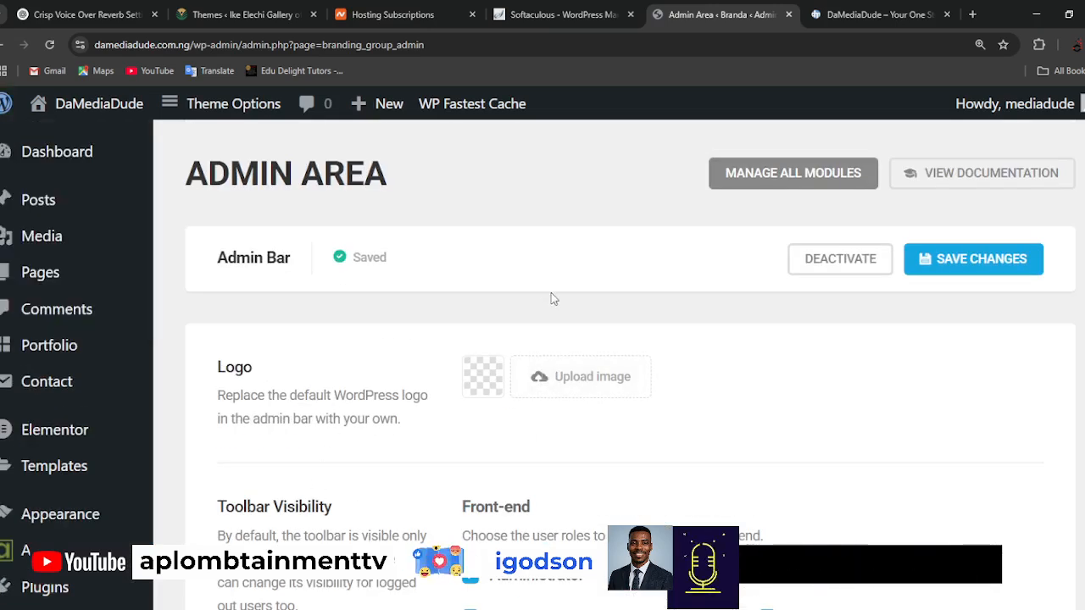
click(585, 384)
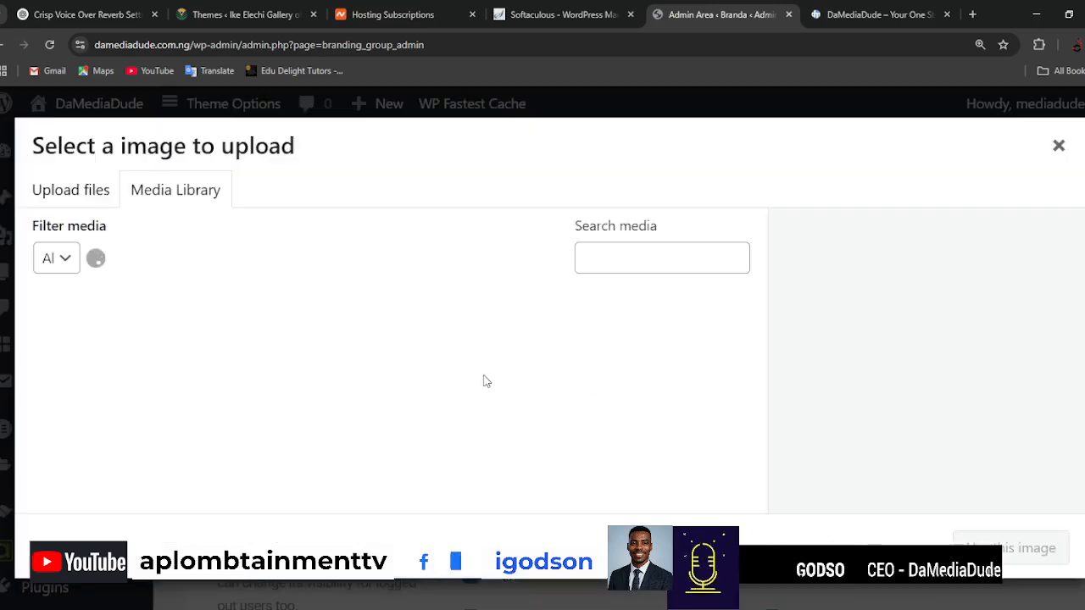
click(110, 332)
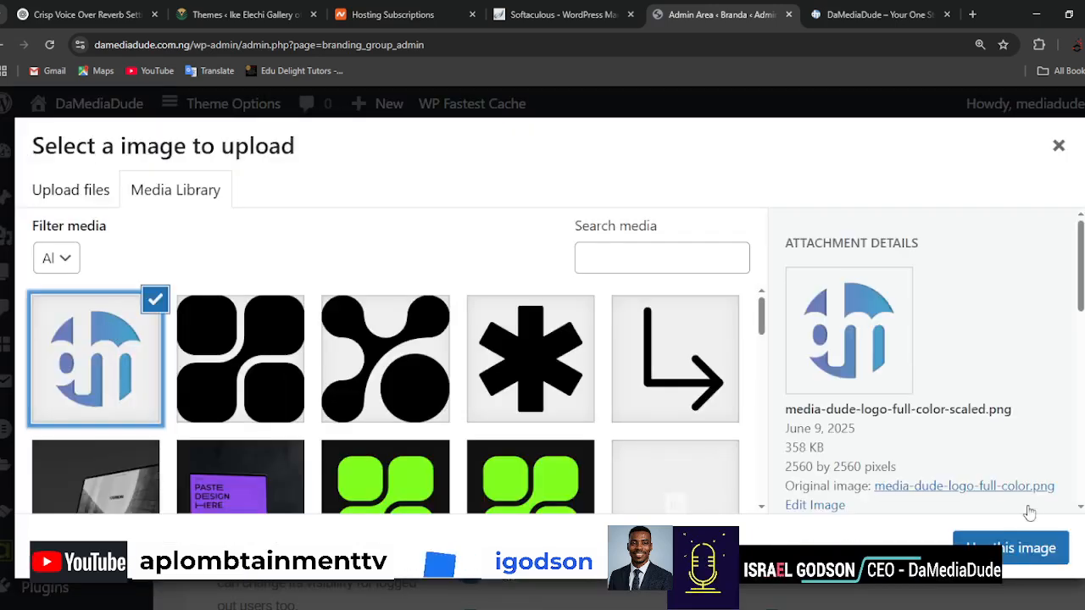
click(1028, 550)
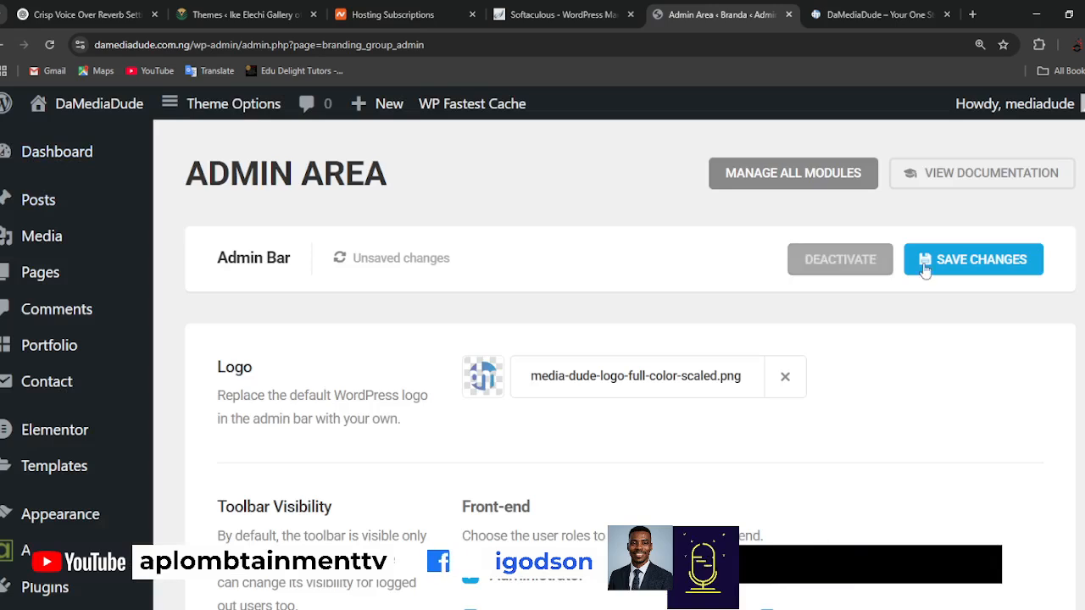
scroll(743, 475, down, 1)
scroll(742, 475, down, 15)
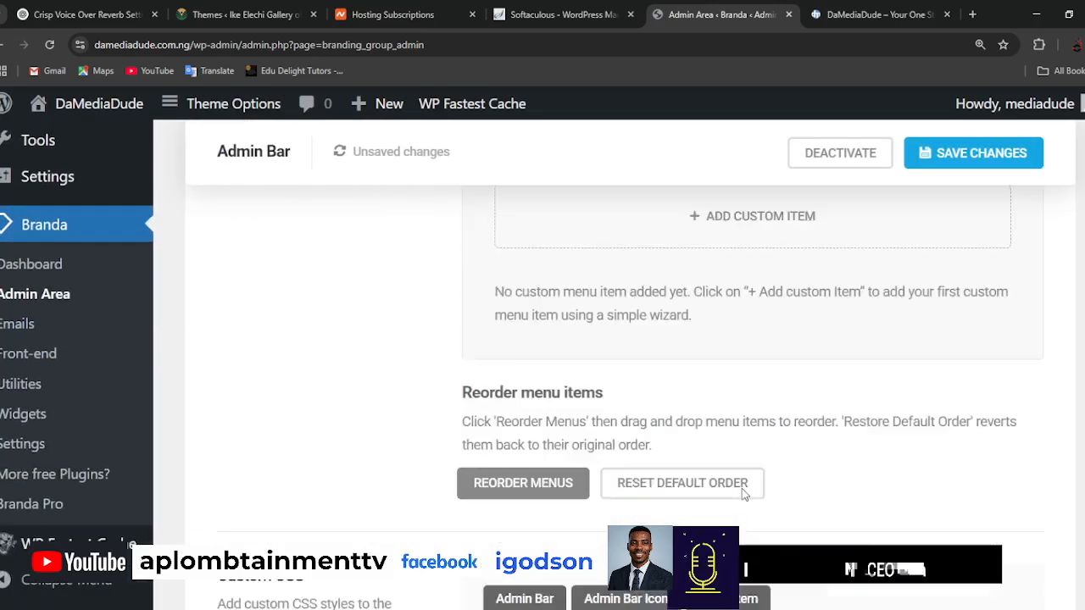
scroll(826, 509, down, 5)
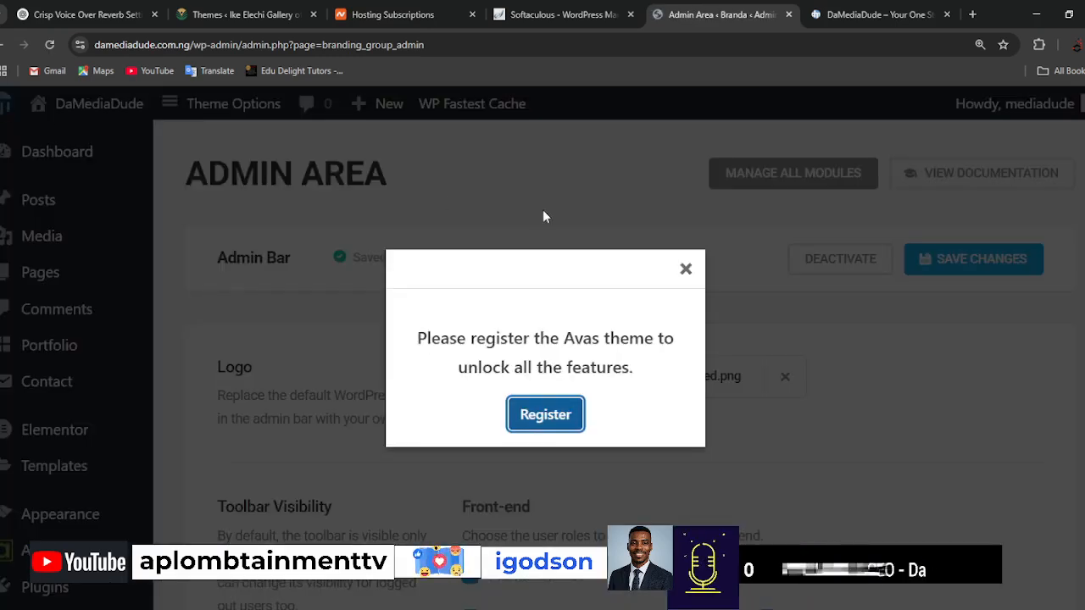
click(543, 217)
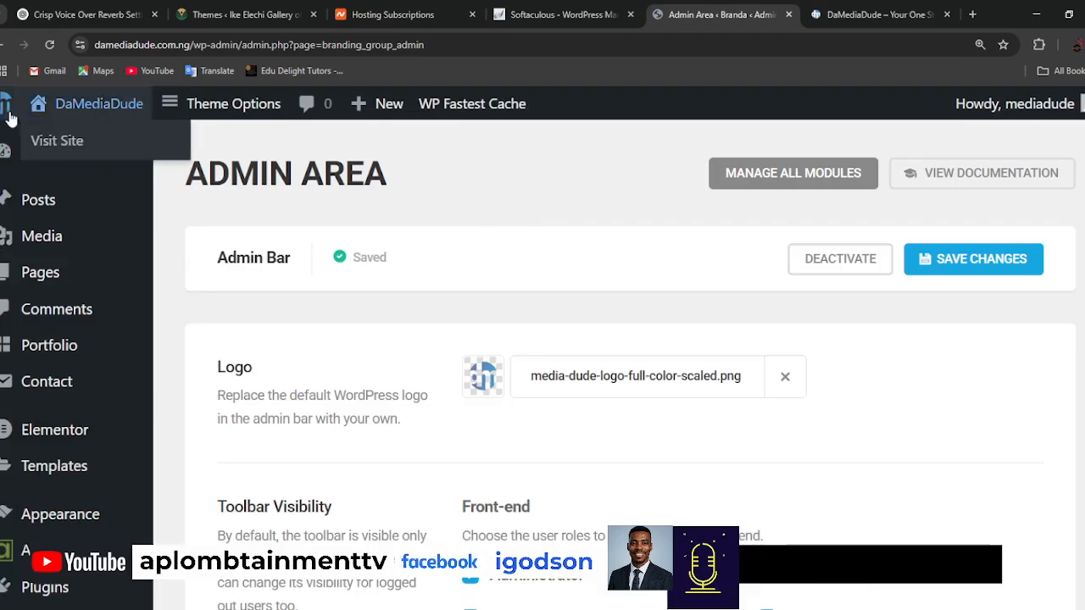
Examine the admin bar logo's menu and the remaining Admin Bar settings, and check the reloaded home page of the live site.
mouse_move(5, 111)
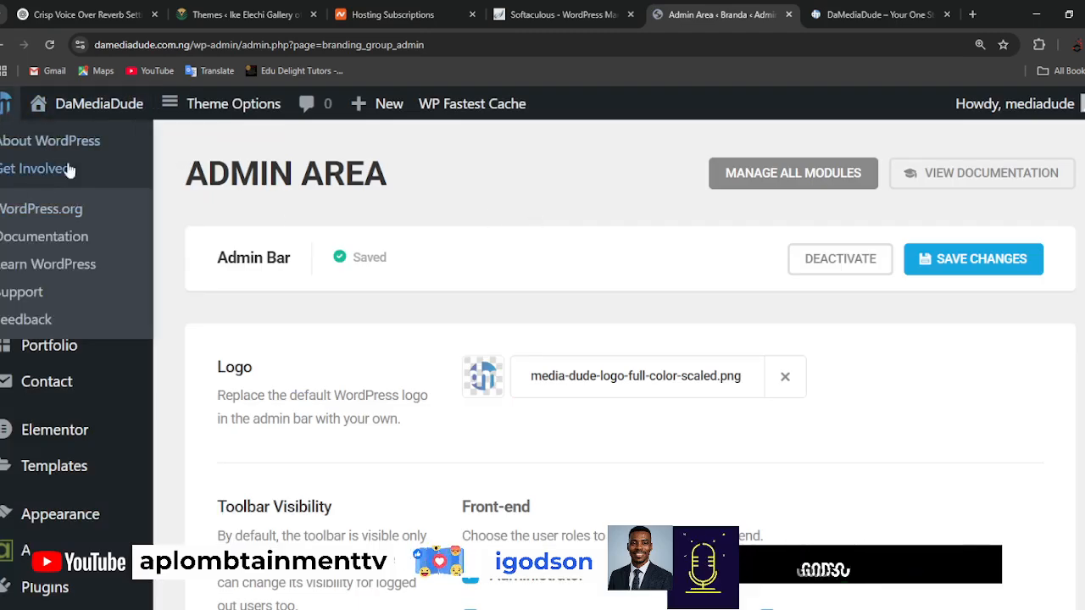
scroll(325, 364, down, 2)
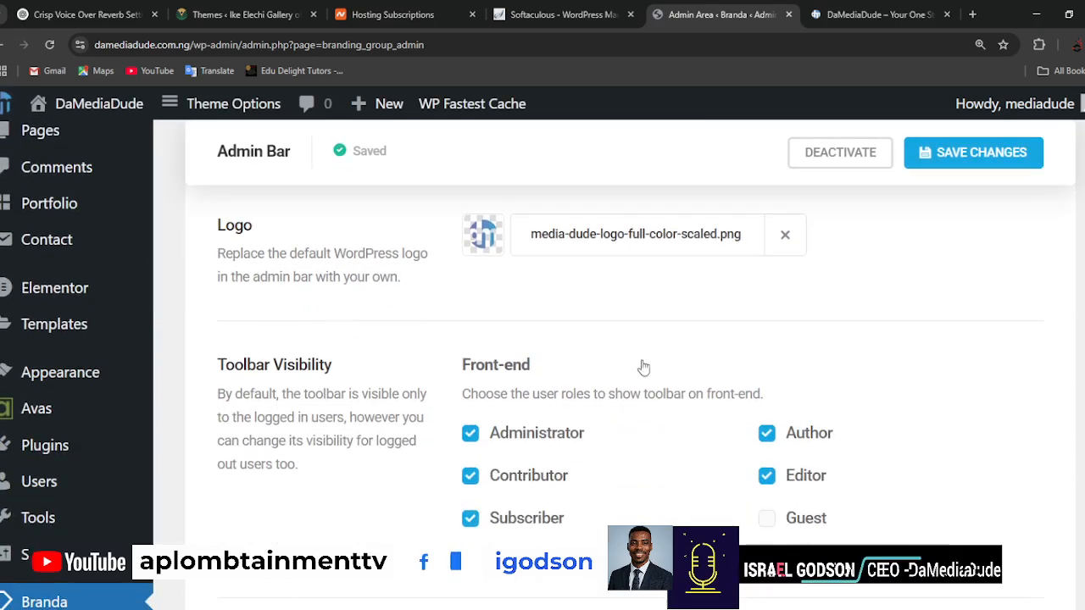
scroll(324, 365, down, 3)
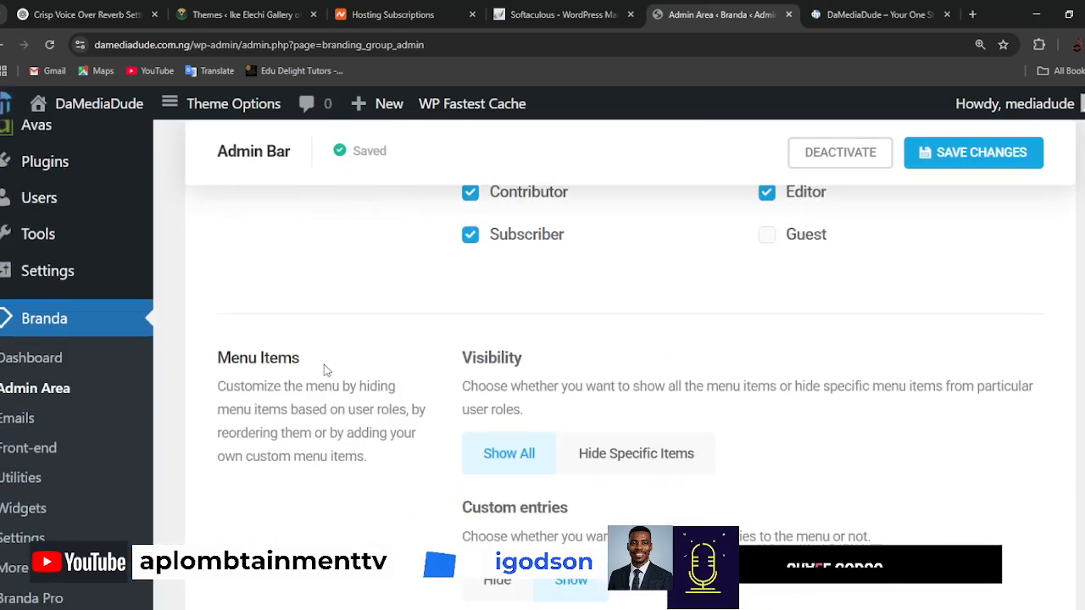
scroll(324, 369, down, 3)
scroll(325, 370, down, 5)
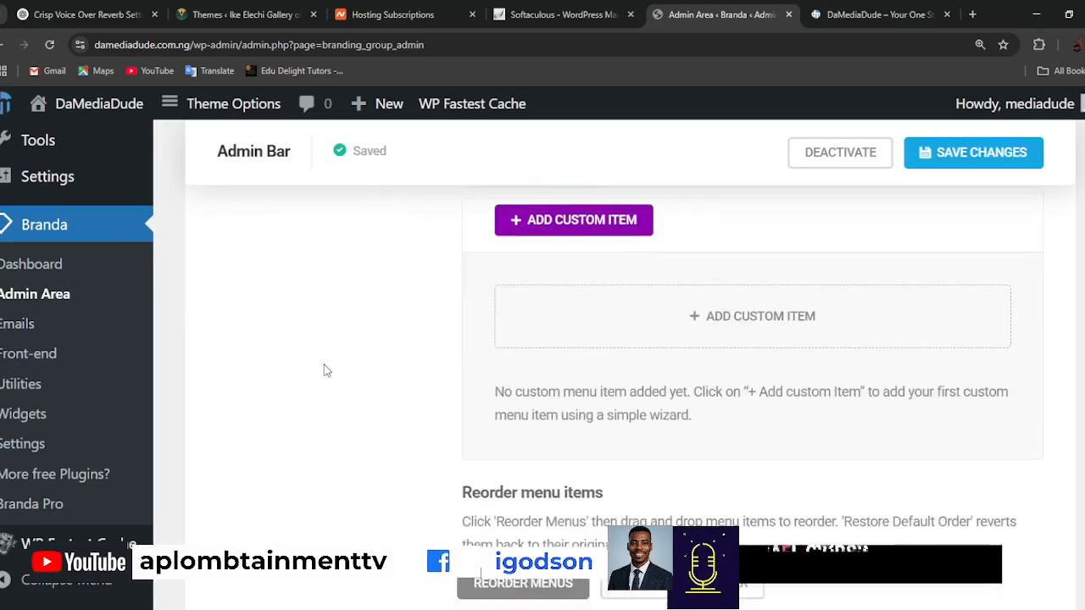
scroll(325, 370, down, 4)
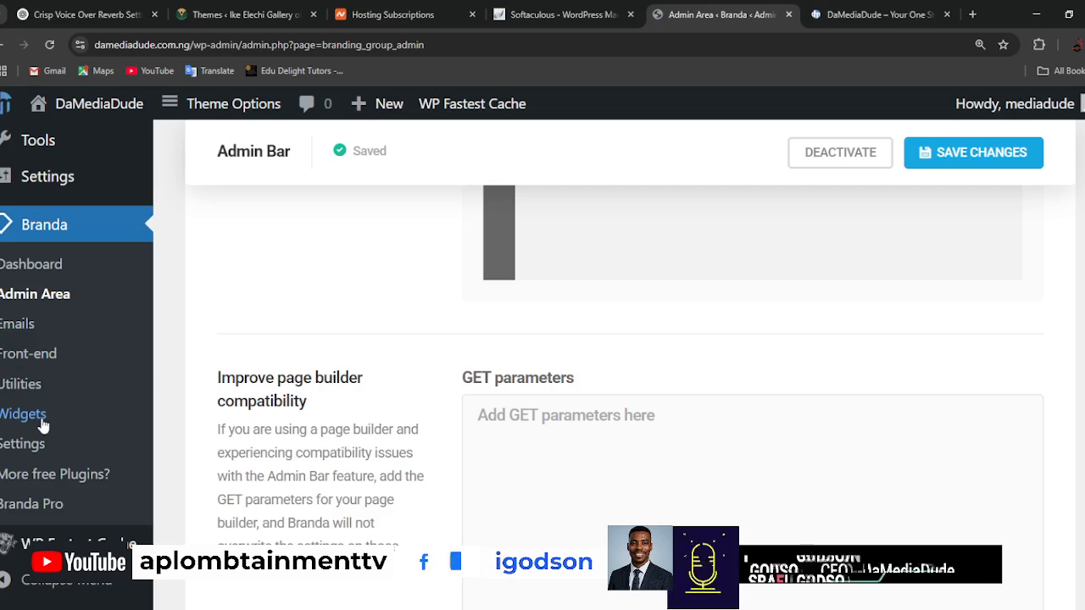
scroll(343, 373, up, 4)
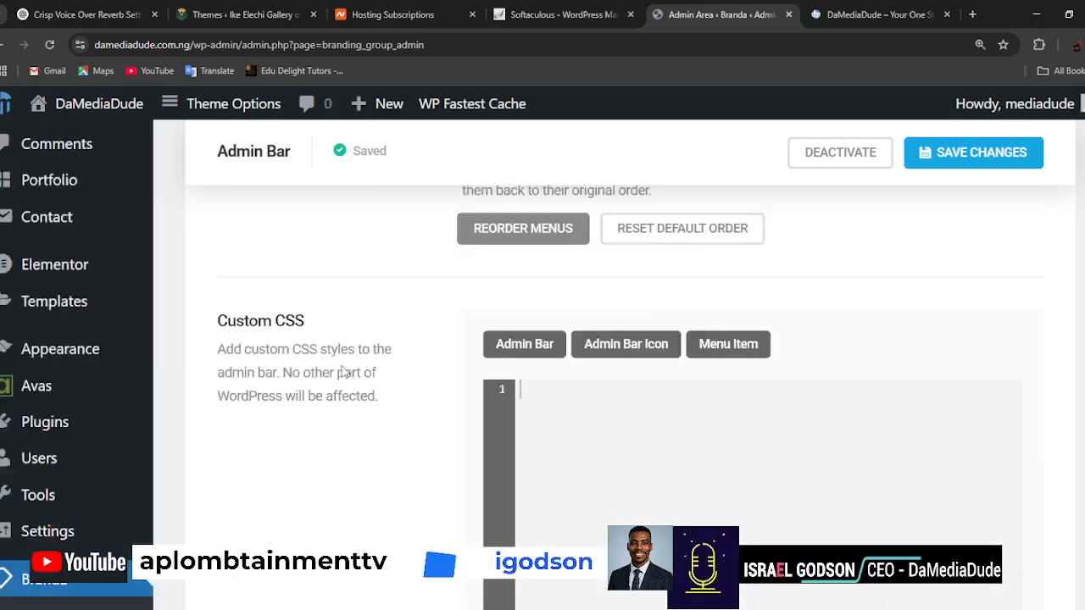
scroll(343, 373, up, 10)
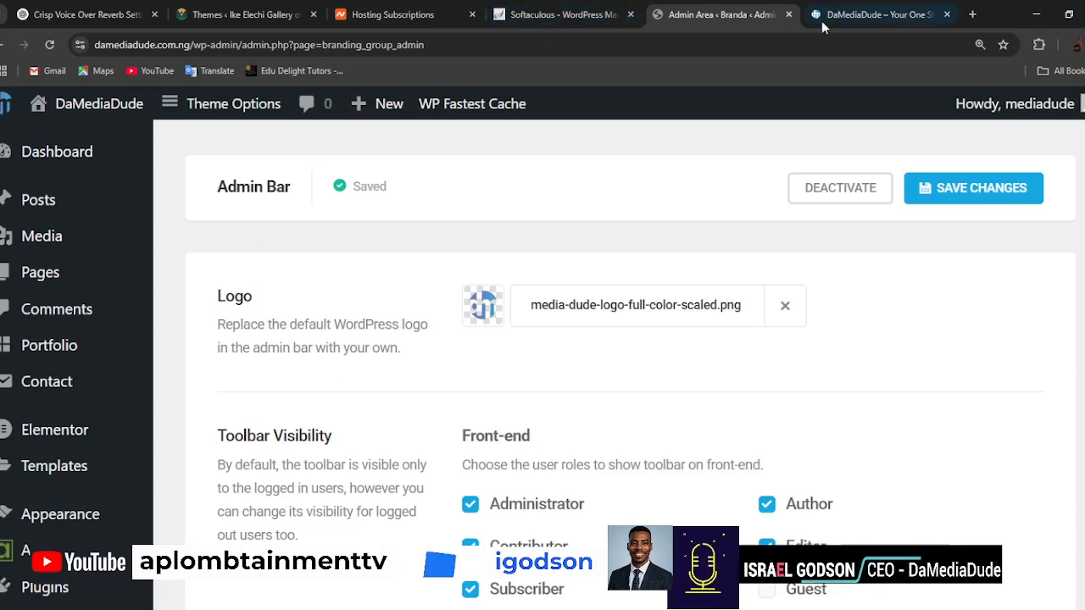
click(899, 15)
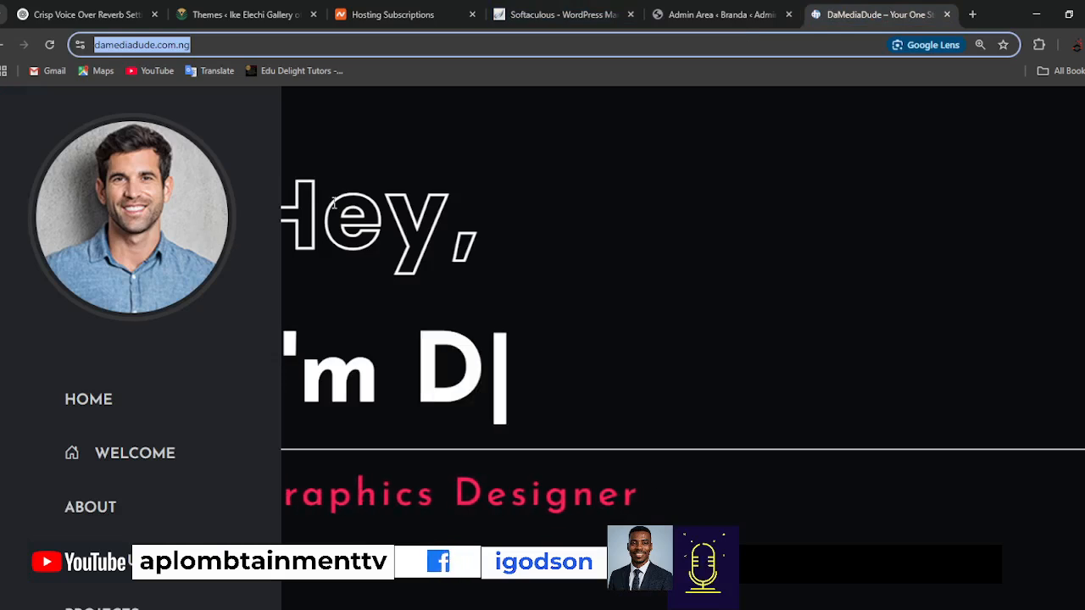
click(141, 225)
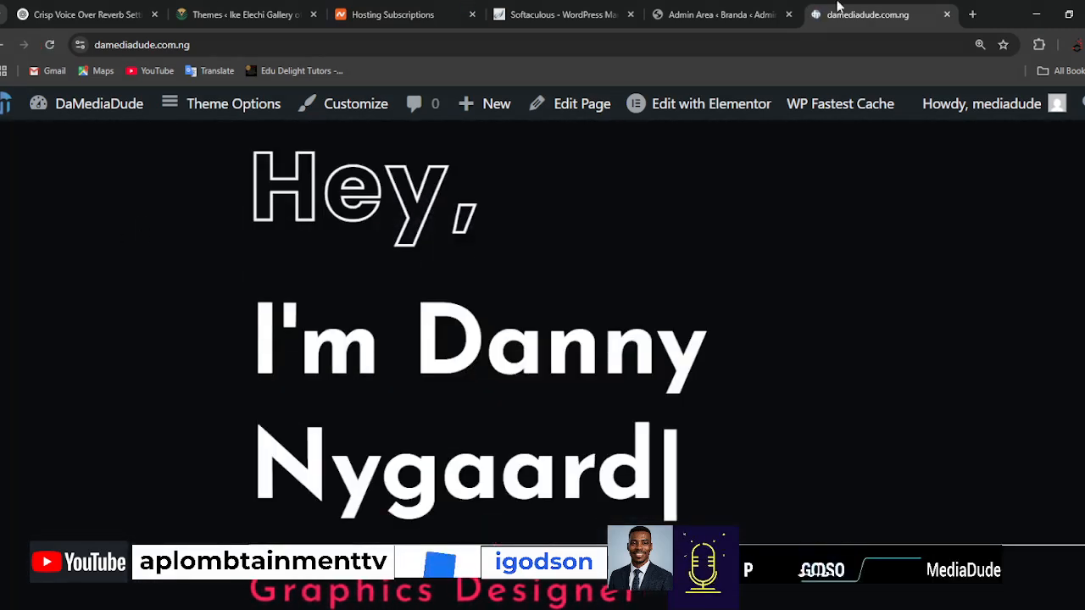
Try to open the website speed-test service at gtmatrix.com in a new browser tab.
click(972, 15)
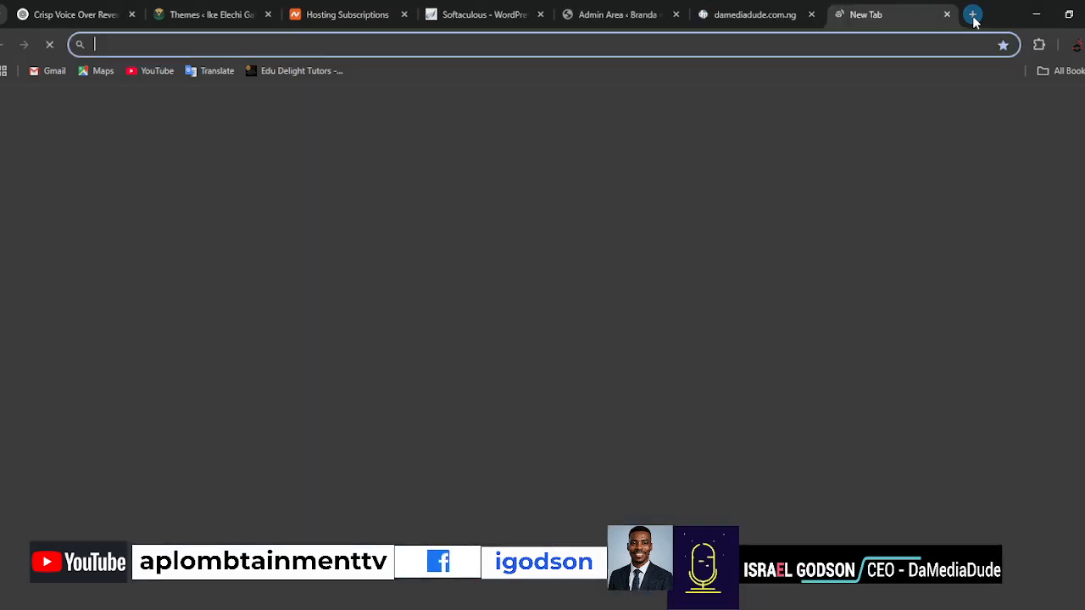
text(gt)
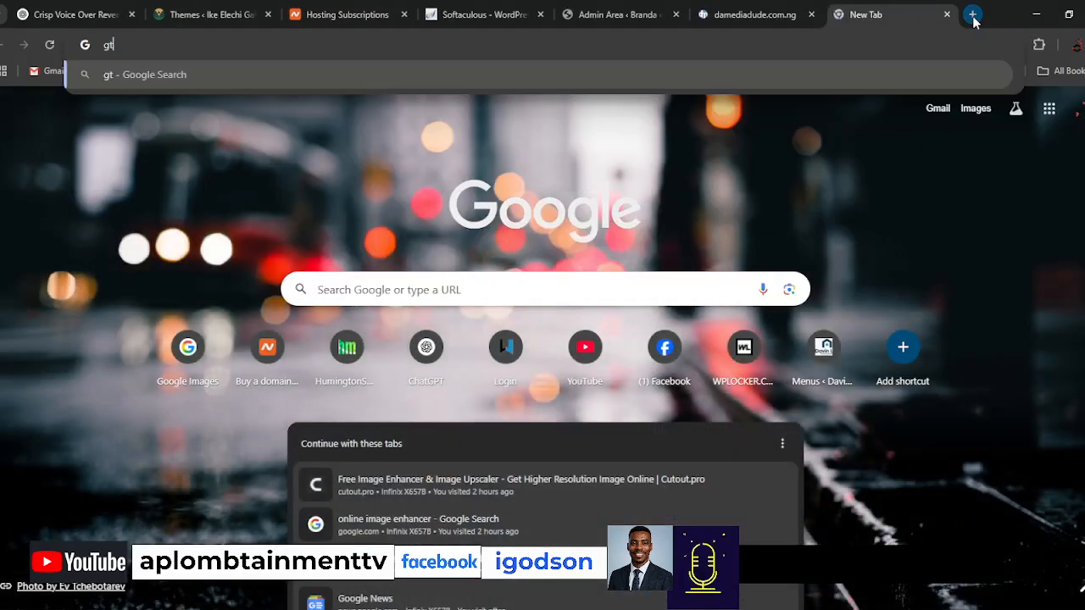
text(matrix.com)
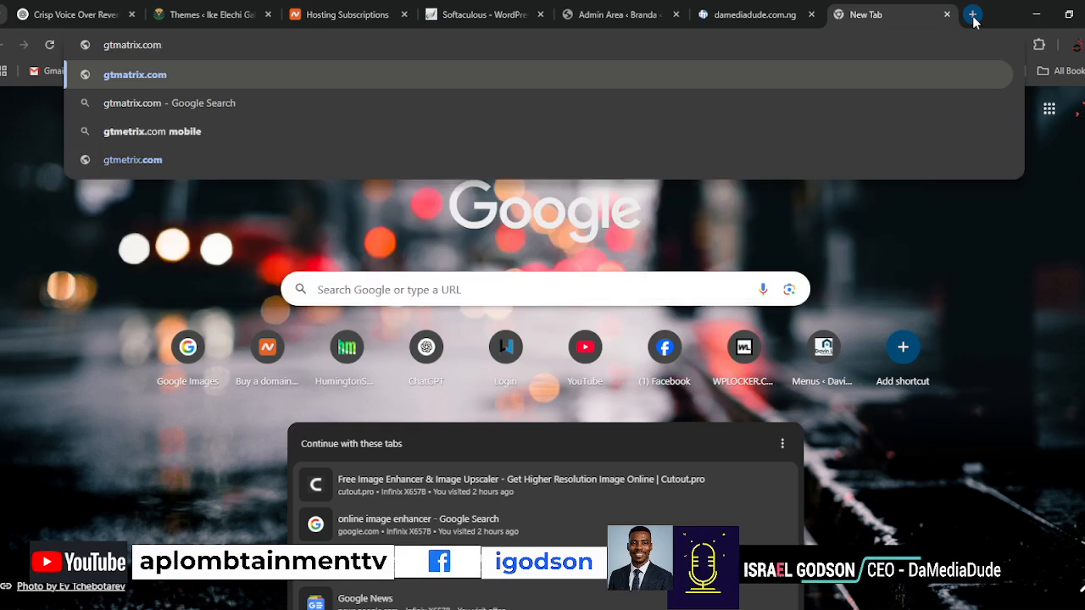
key(Return)
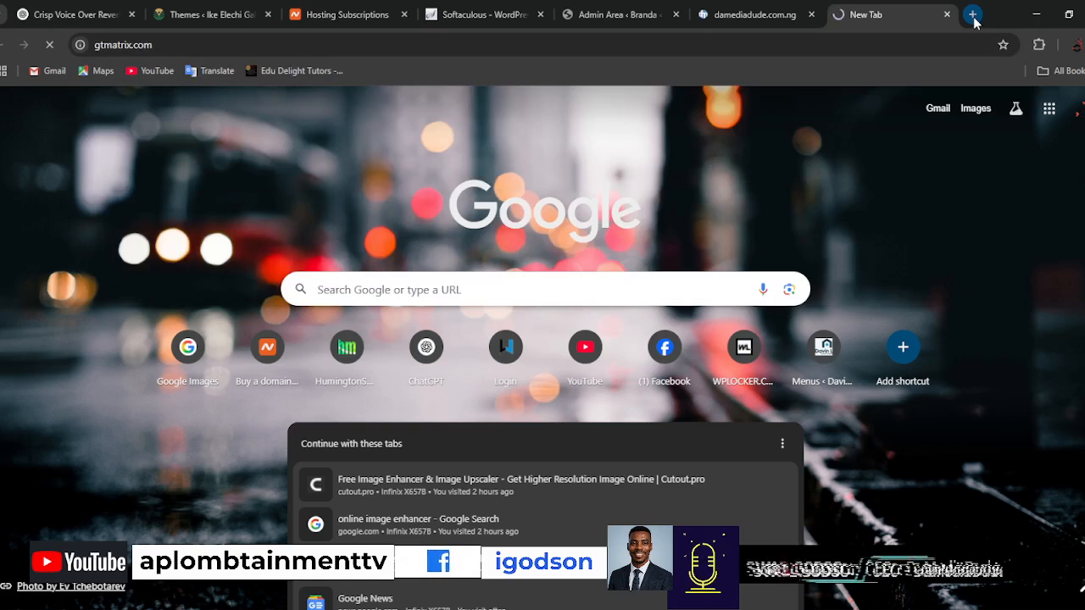
click(729, 17)
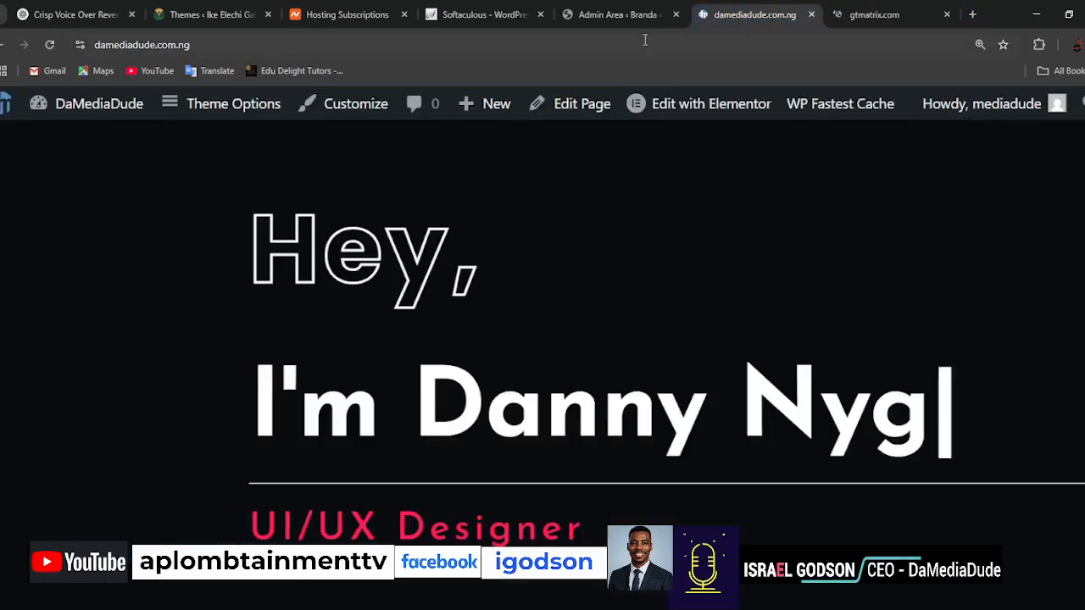
click(696, 41)
key(ctrl+c)
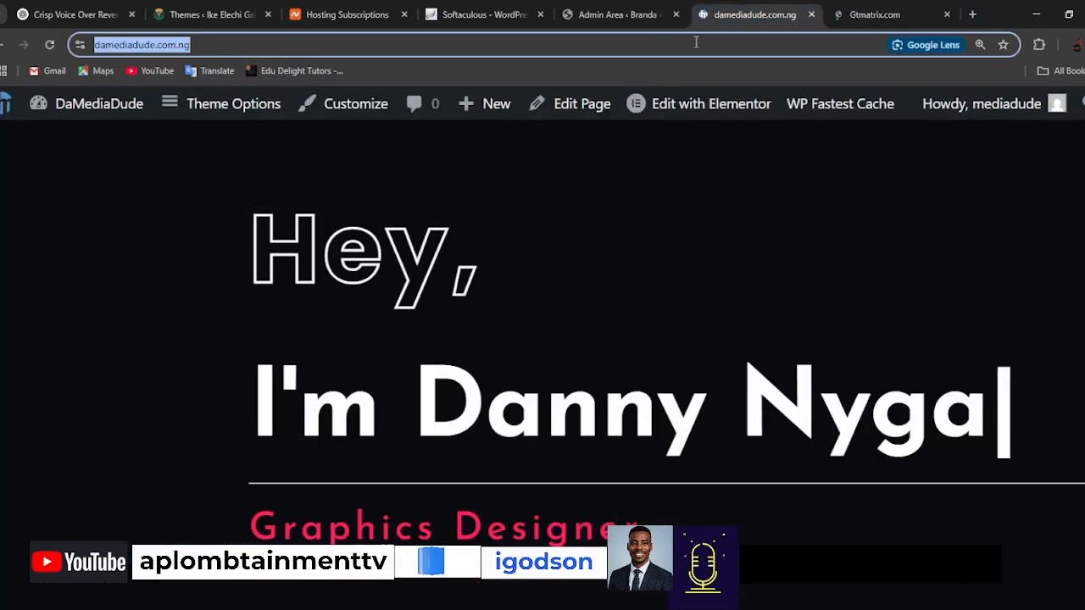
click(872, 15)
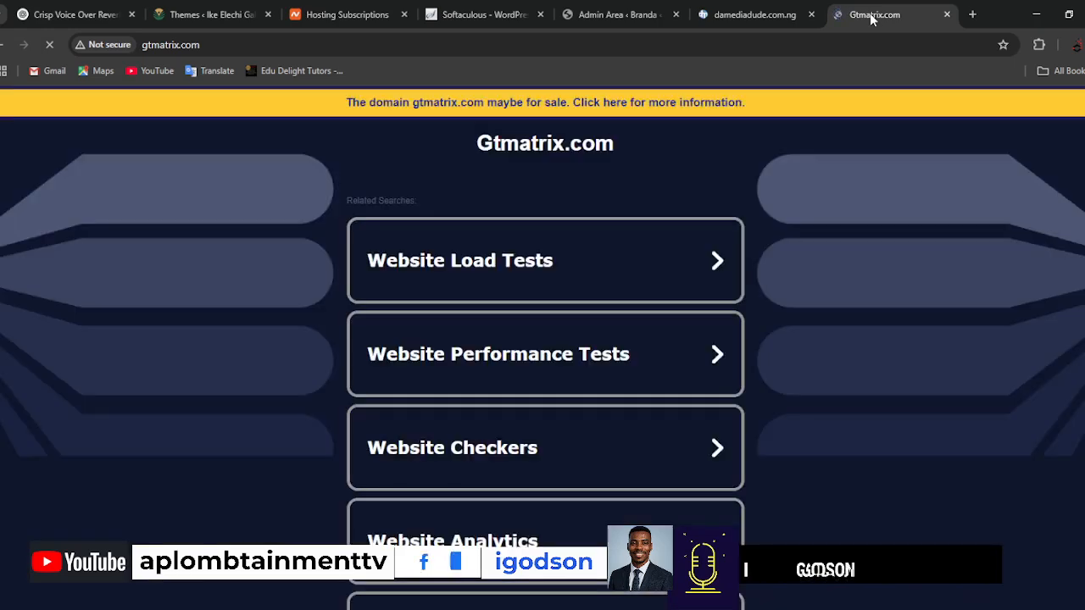
Search Google for gtmatrix and open the GTmetrix website performance testing page.
click(563, 48)
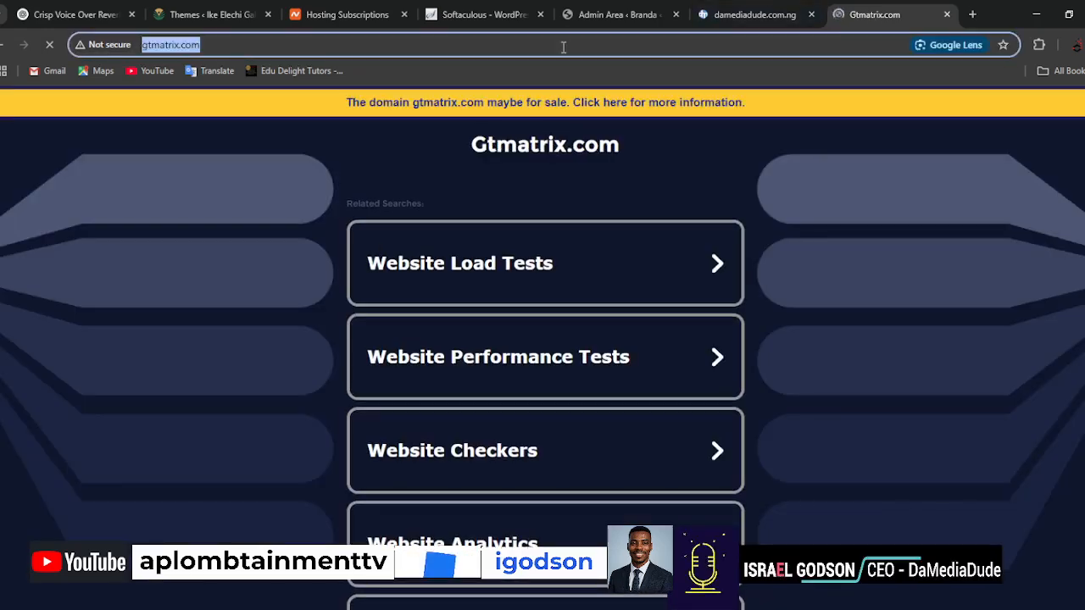
text(gtn)
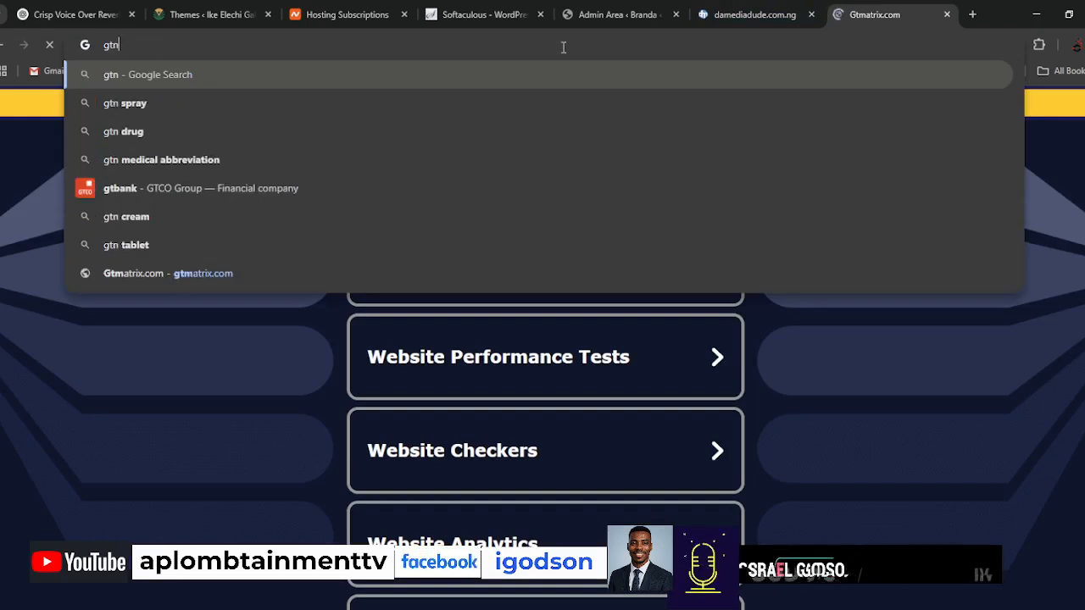
key(BackSpace)
text(matrix)
key(Delete)
key(Return)
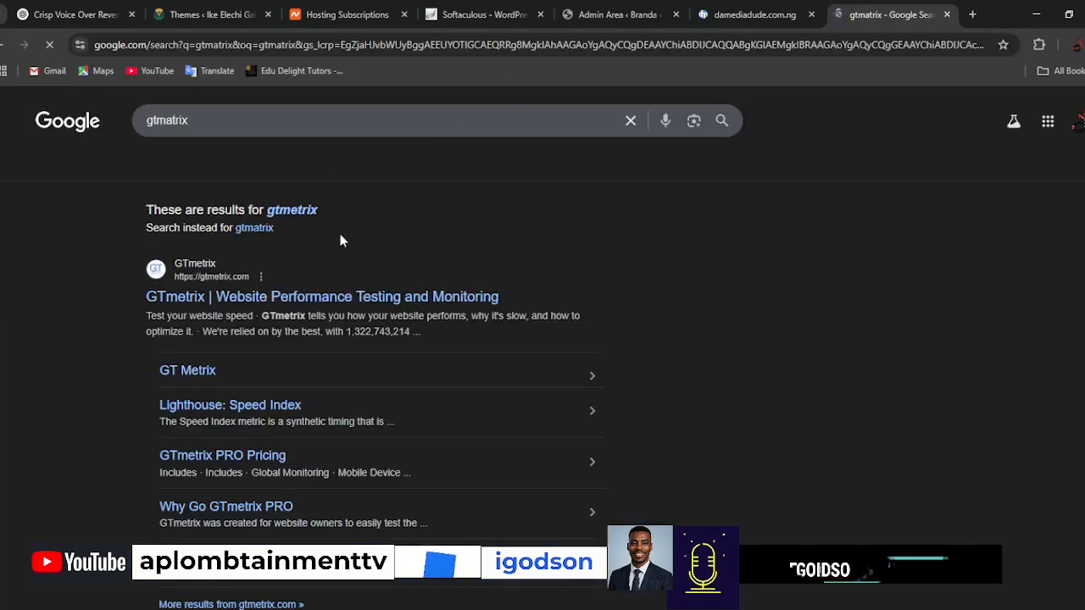
click(272, 306)
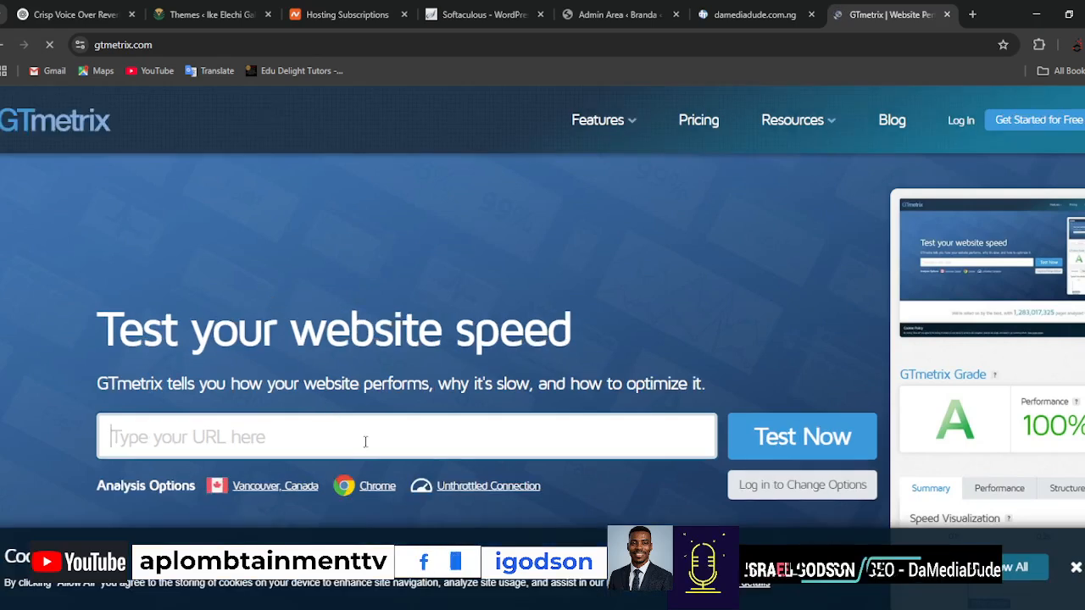
key(ctrl+v)
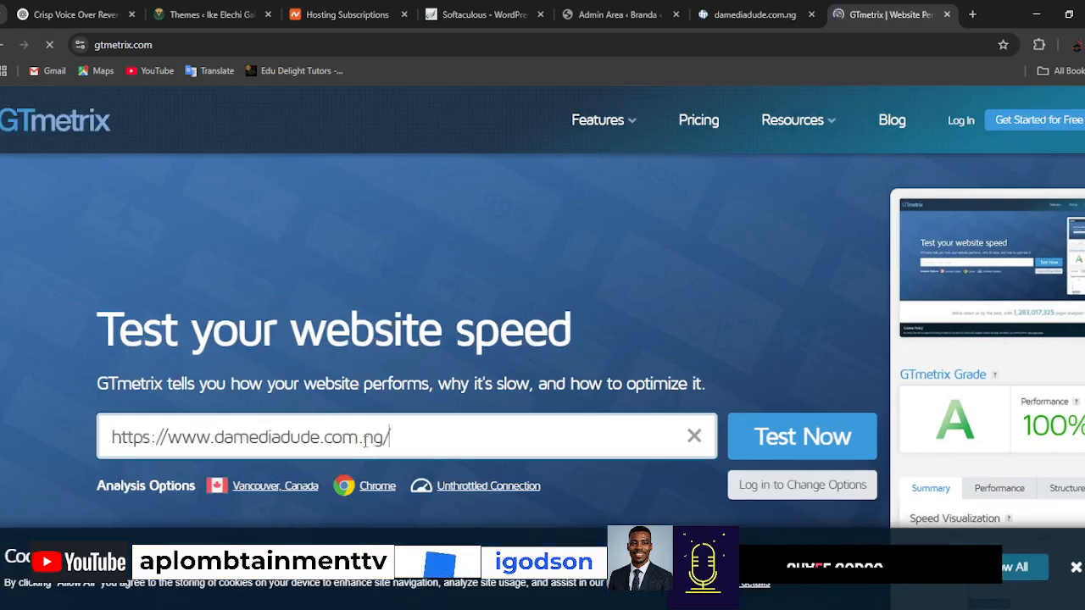
click(794, 445)
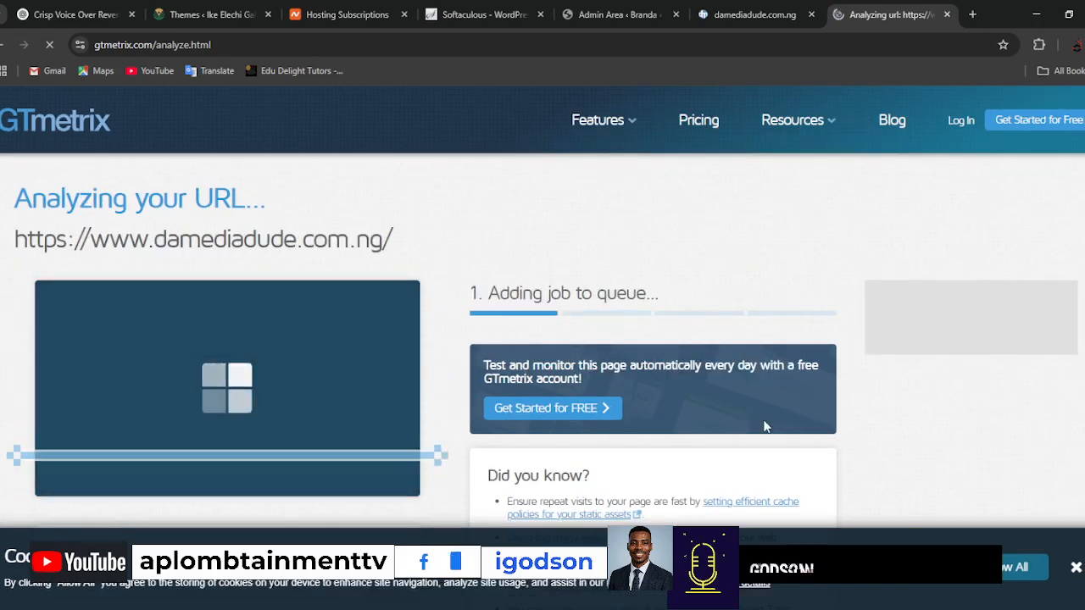
key(ctrl+minus)
key(ctrl+plus)
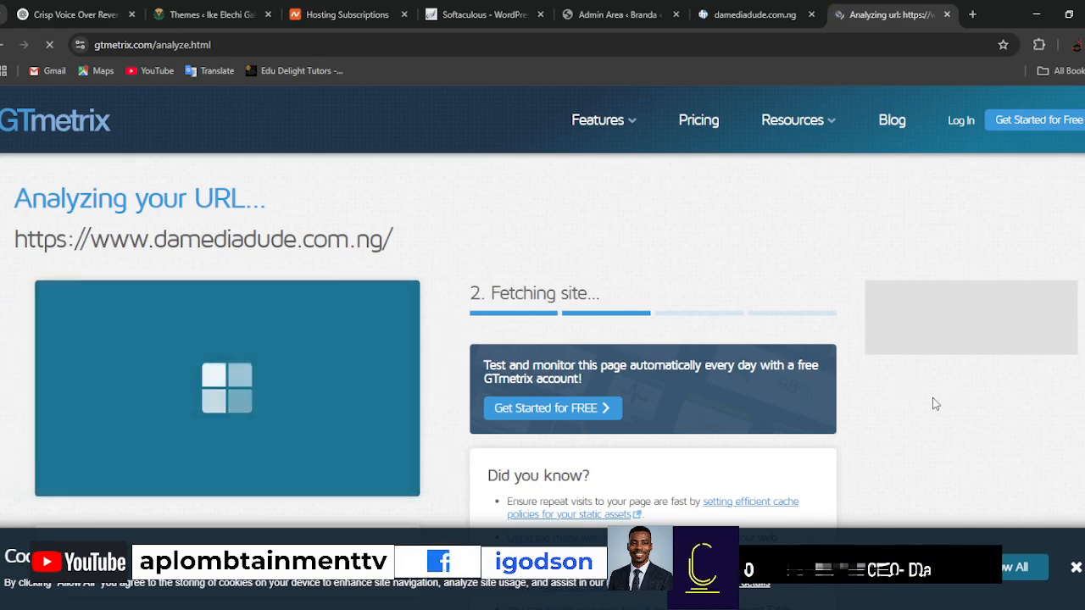
scroll(933, 397, down, 2)
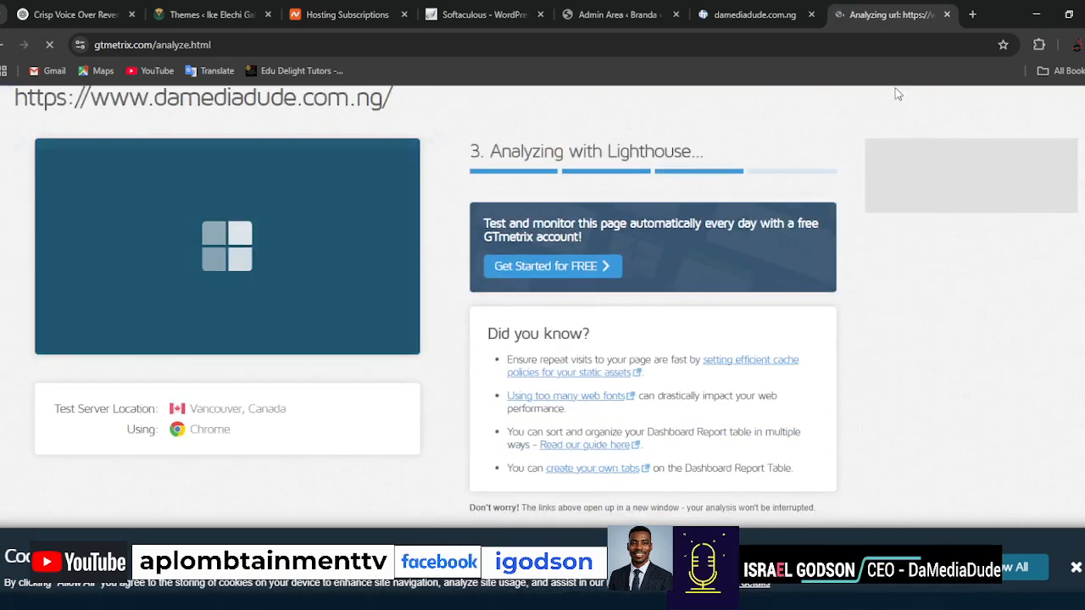
Wait for the GTmetrix analysis of the site and examine the report's grade, Web Vitals and optimization suggestions.
scroll(976, 300, down, 2)
scroll(979, 300, up, 2)
scroll(980, 299, up, 2)
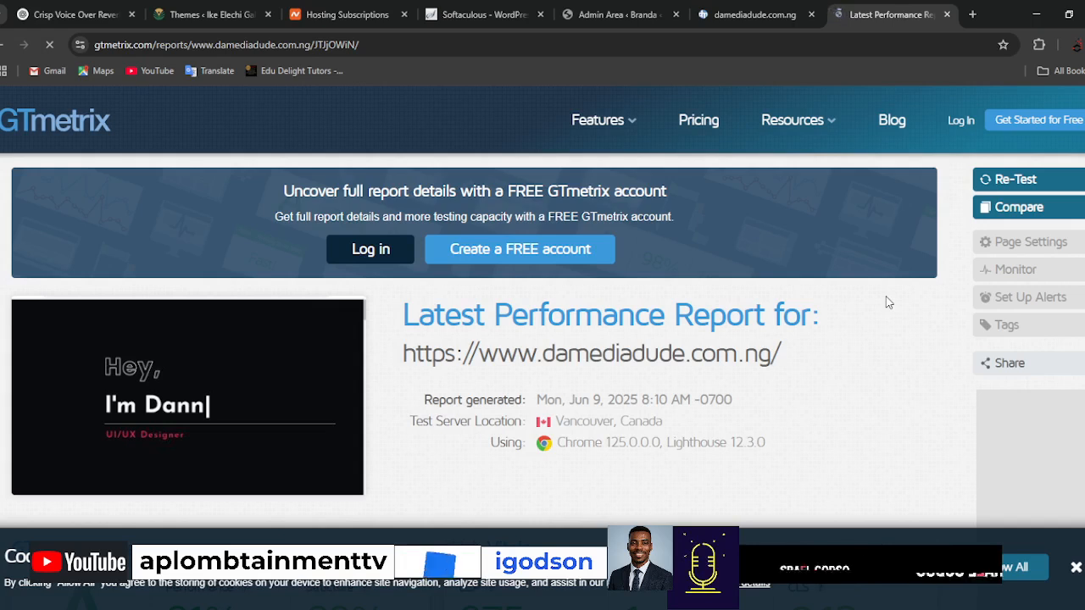
scroll(883, 342, down, 3)
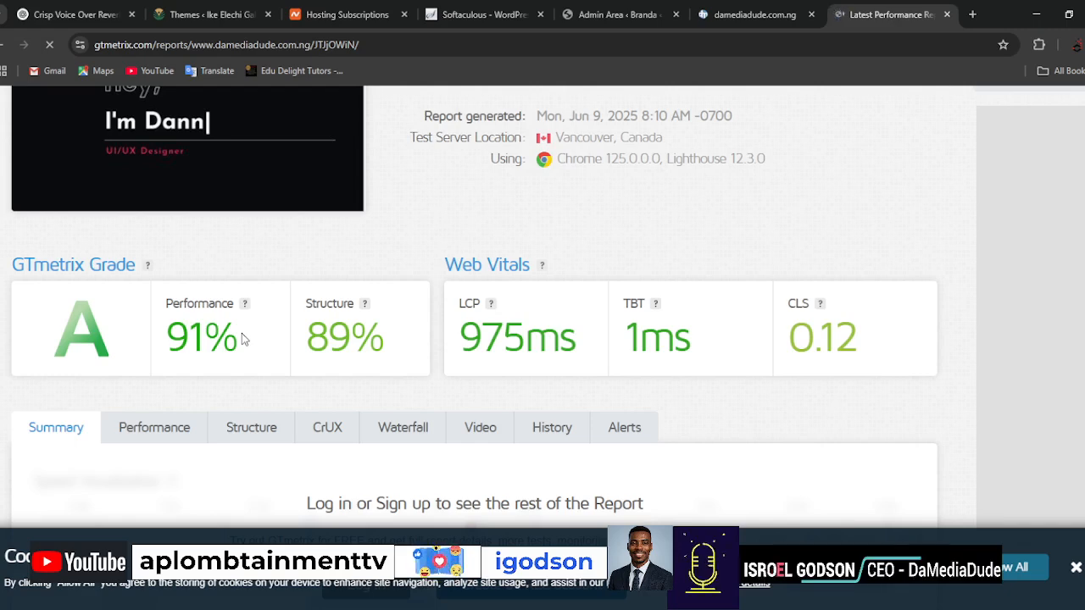
scroll(380, 353, down, 7)
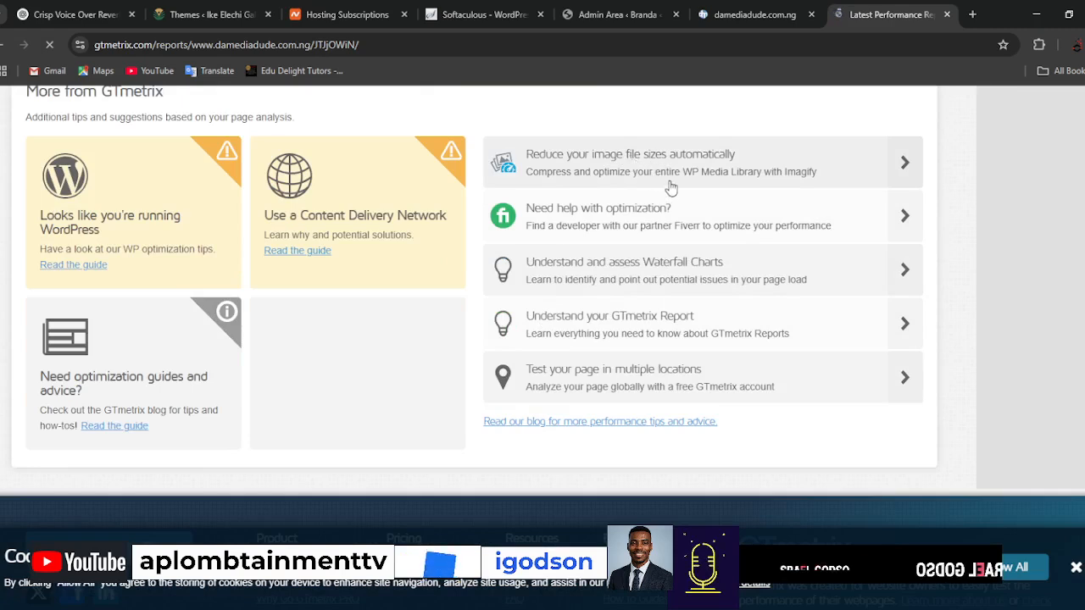
scroll(620, 317, up, 10)
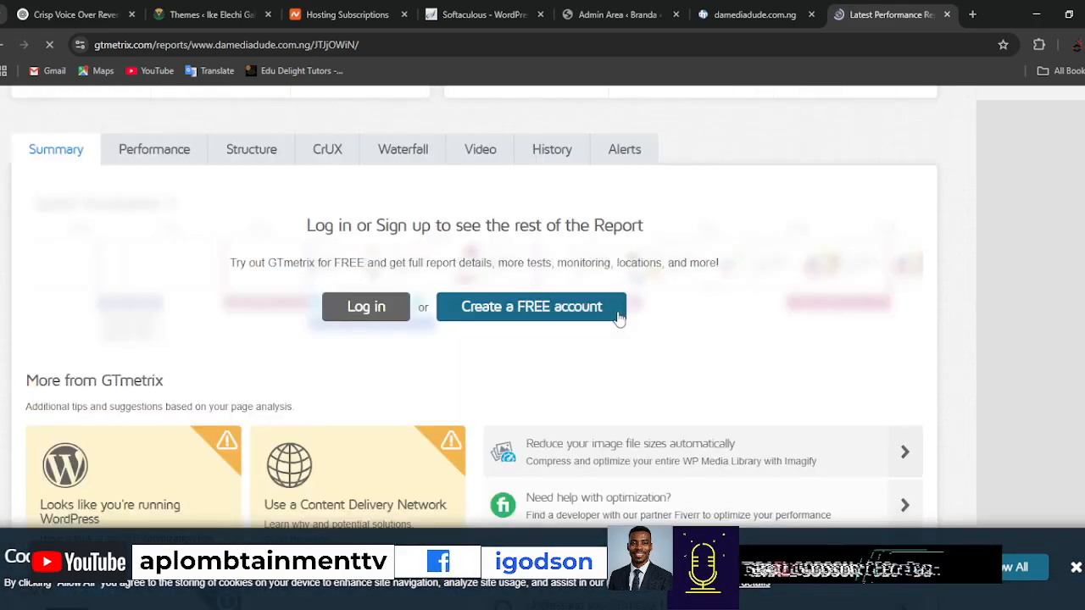
scroll(621, 317, up, 2)
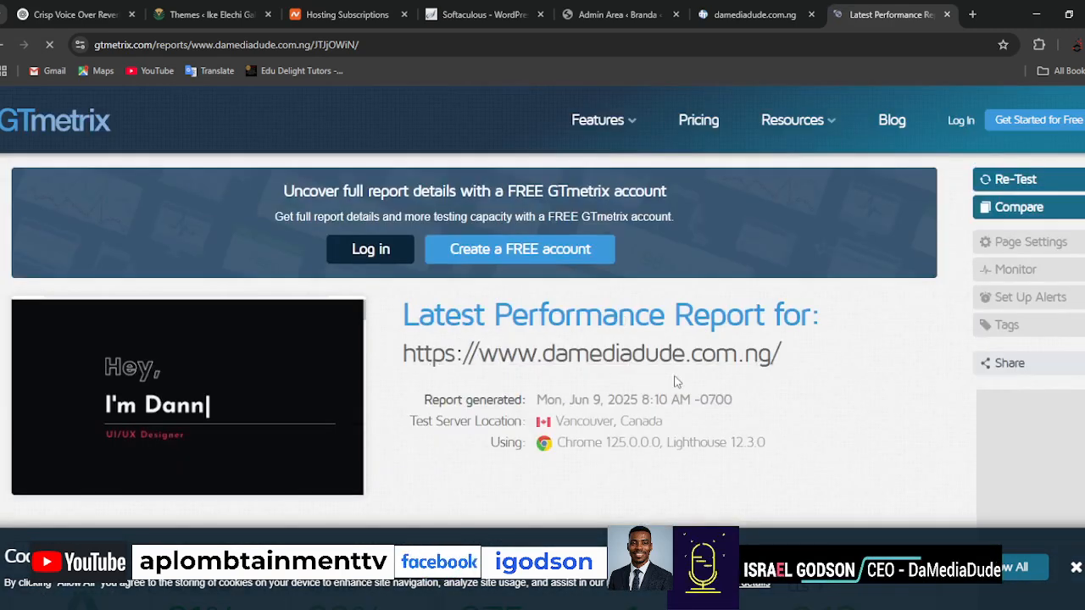
scroll(673, 381, down, 4)
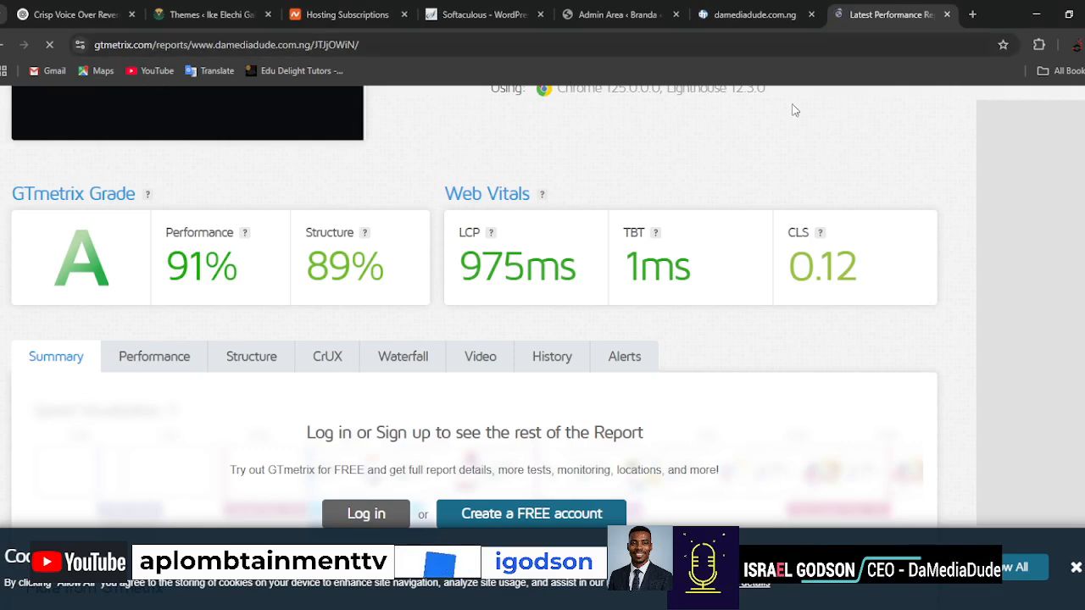
Switch to the live damediadude.com.ng home page and review its introduction and About Me sections.
click(737, 21)
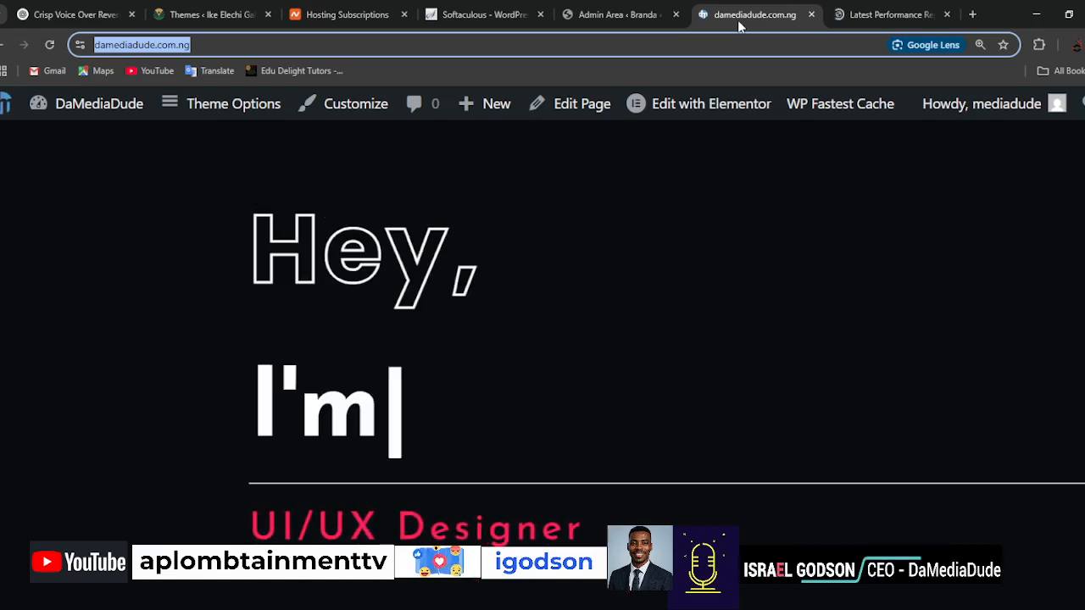
click(757, 251)
scroll(751, 373, down, 7)
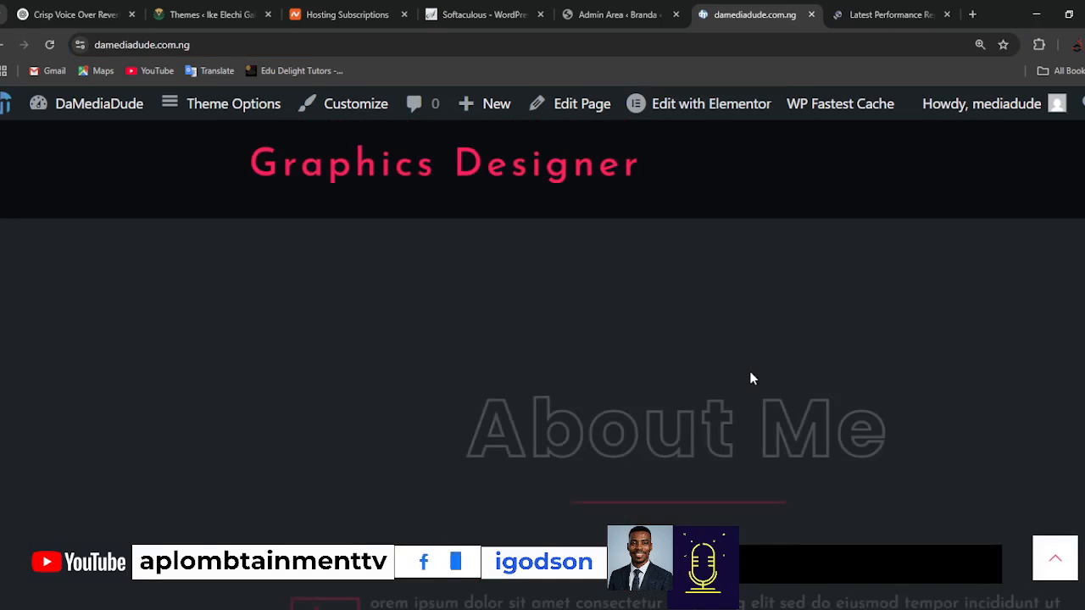
scroll(751, 375, down, 5)
scroll(751, 376, up, 3)
click(751, 379)
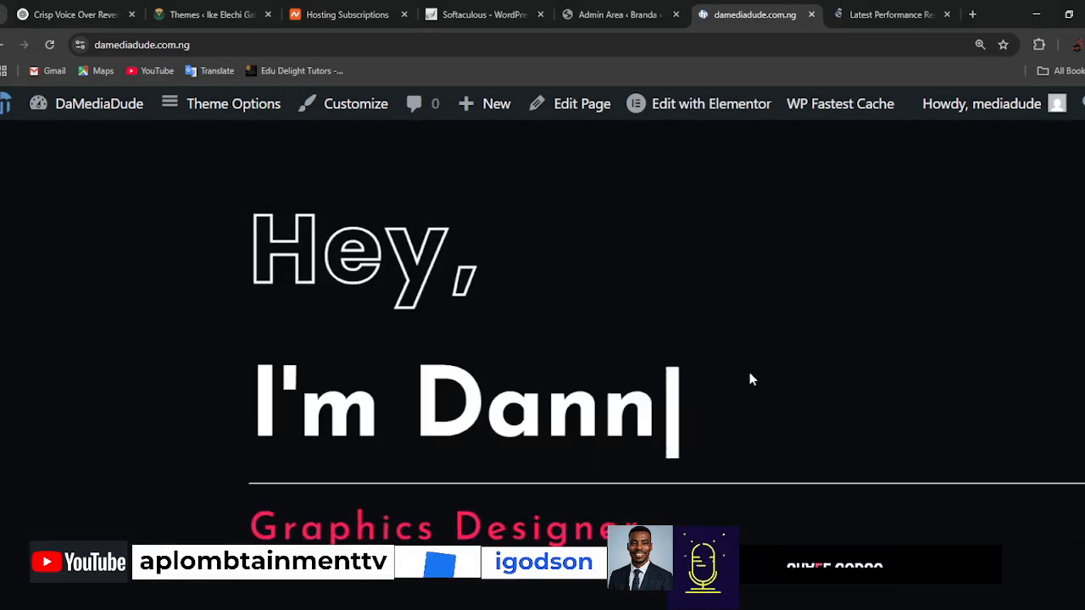
scroll(749, 373, down, 10)
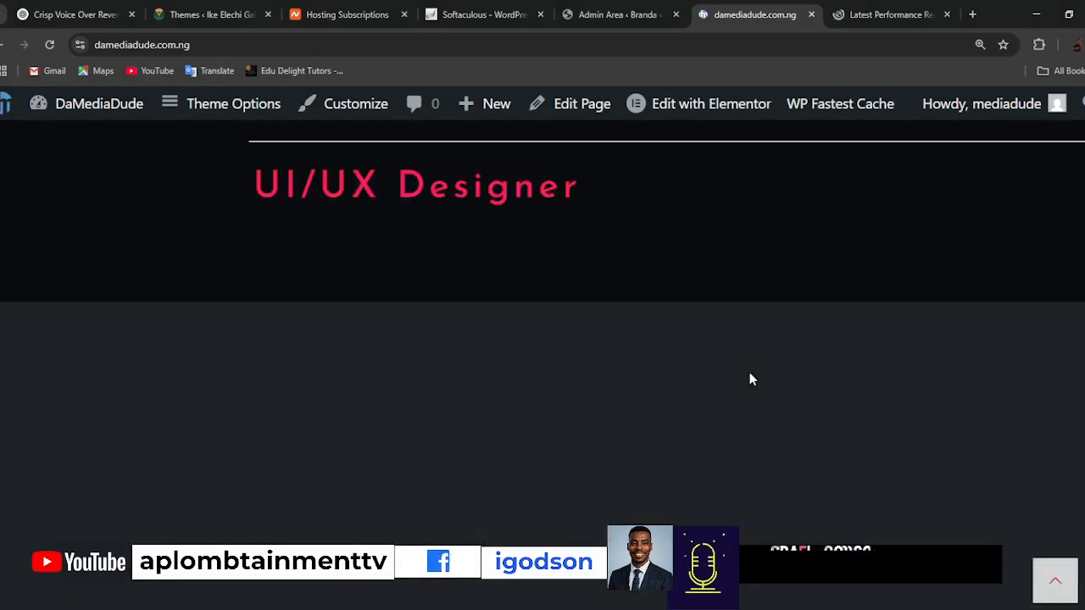
scroll(751, 373, down, 10)
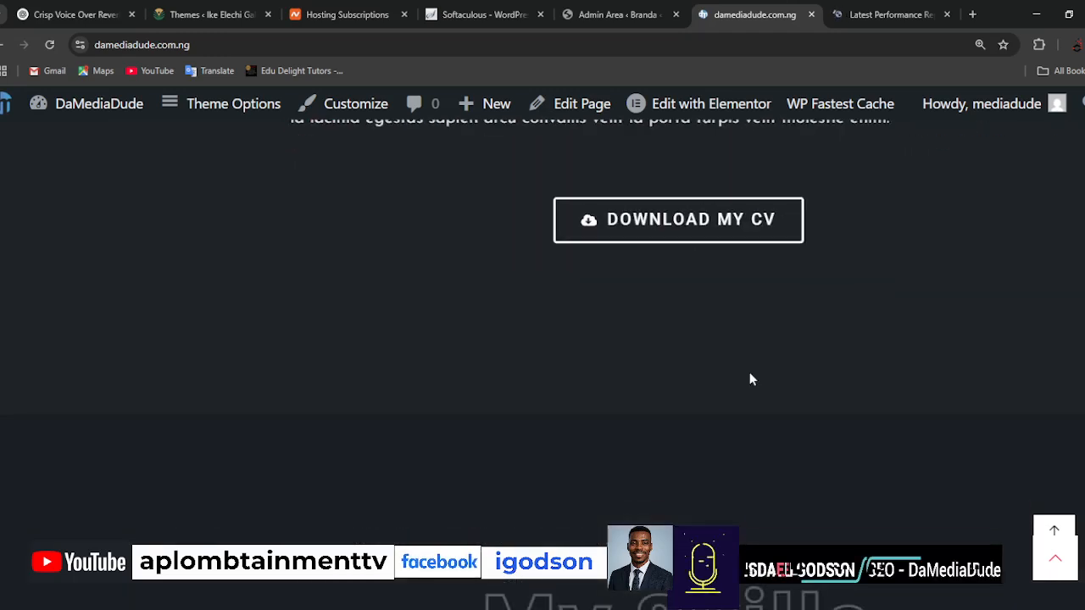
Reduce the browser zoom on the live home page and review its sections from About Me through Services and Testimonials to Contact Me.
key(ctrl+minus)
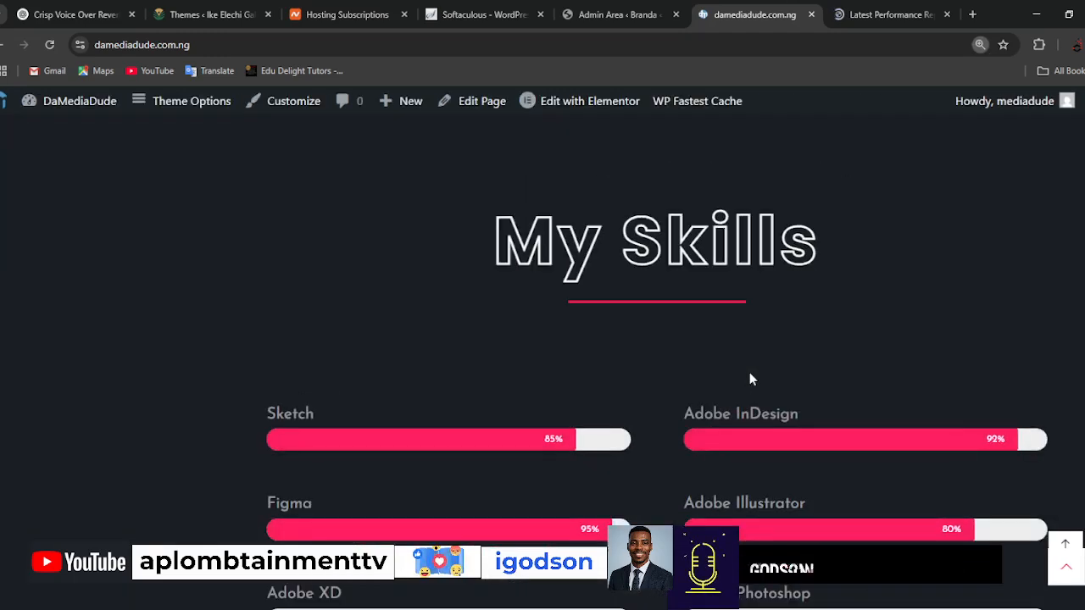
key(ctrl+minus)
scroll(749, 373, up, 15)
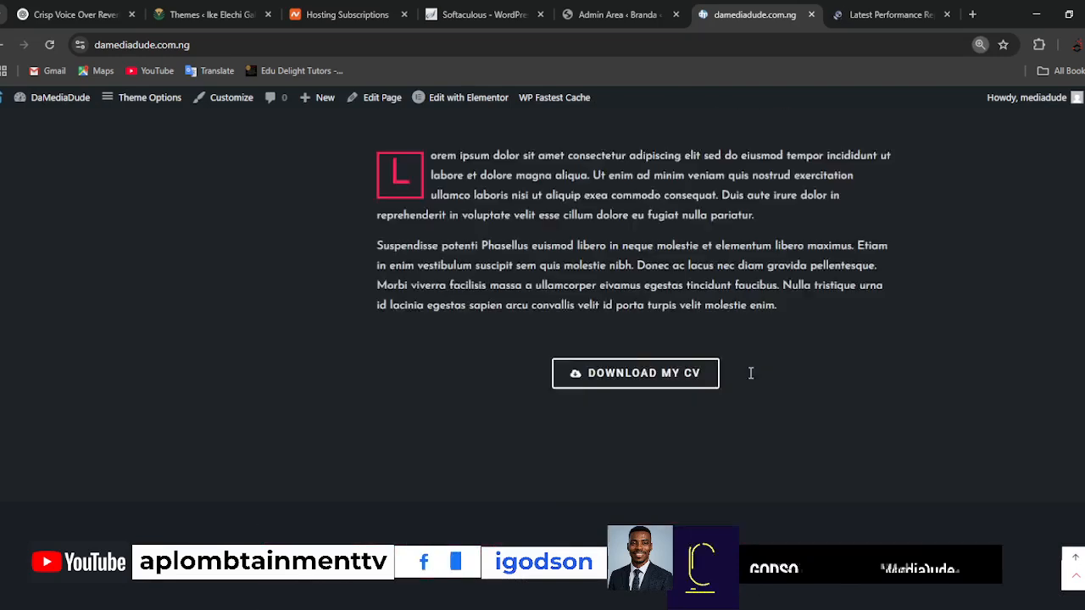
scroll(750, 373, down, 8)
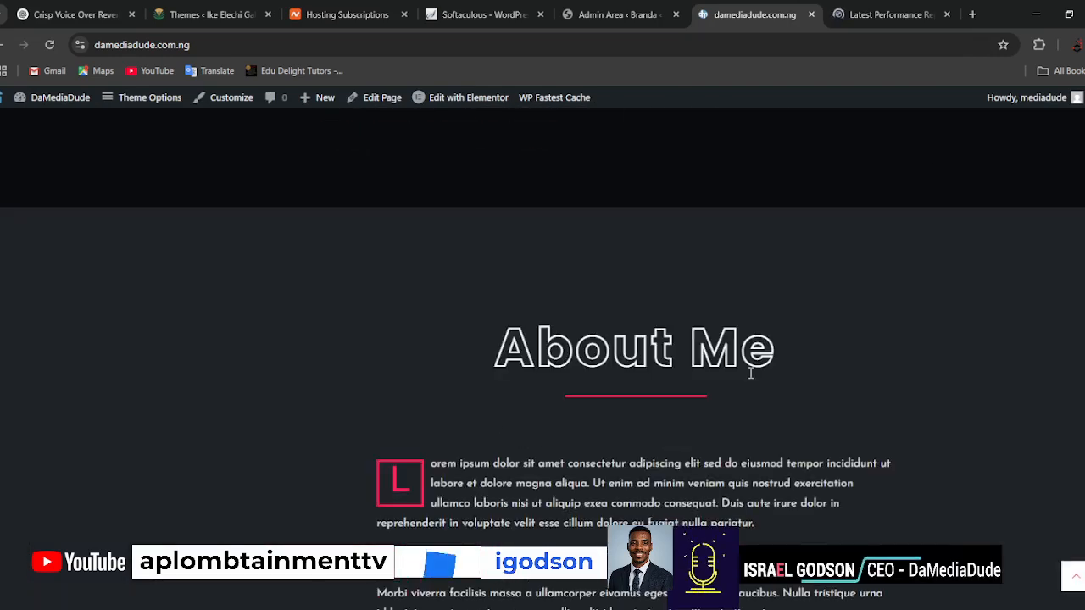
scroll(749, 374, down, 10)
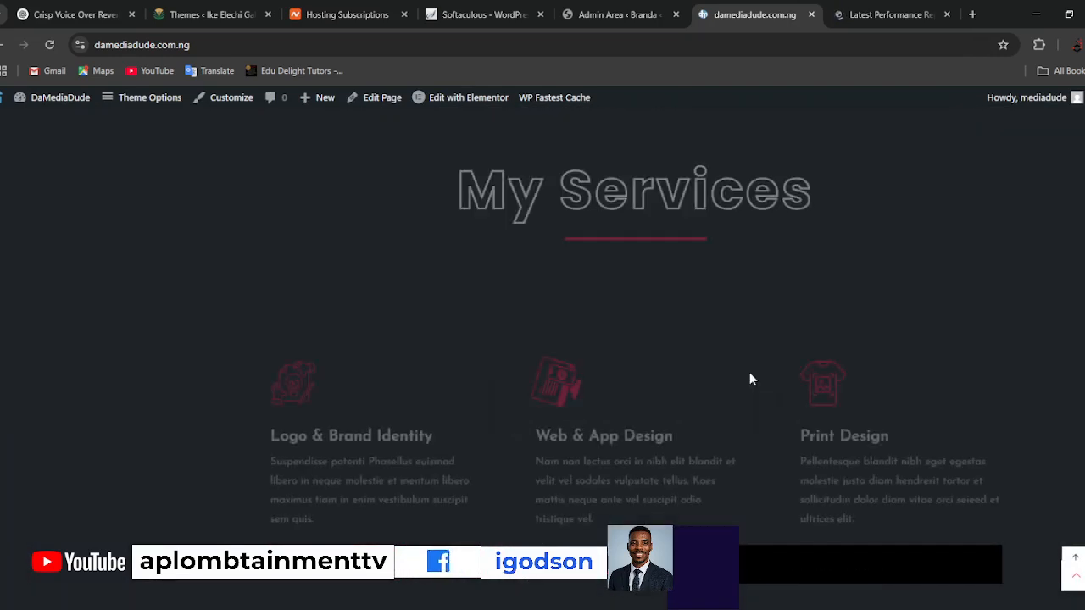
scroll(750, 377, down, 12)
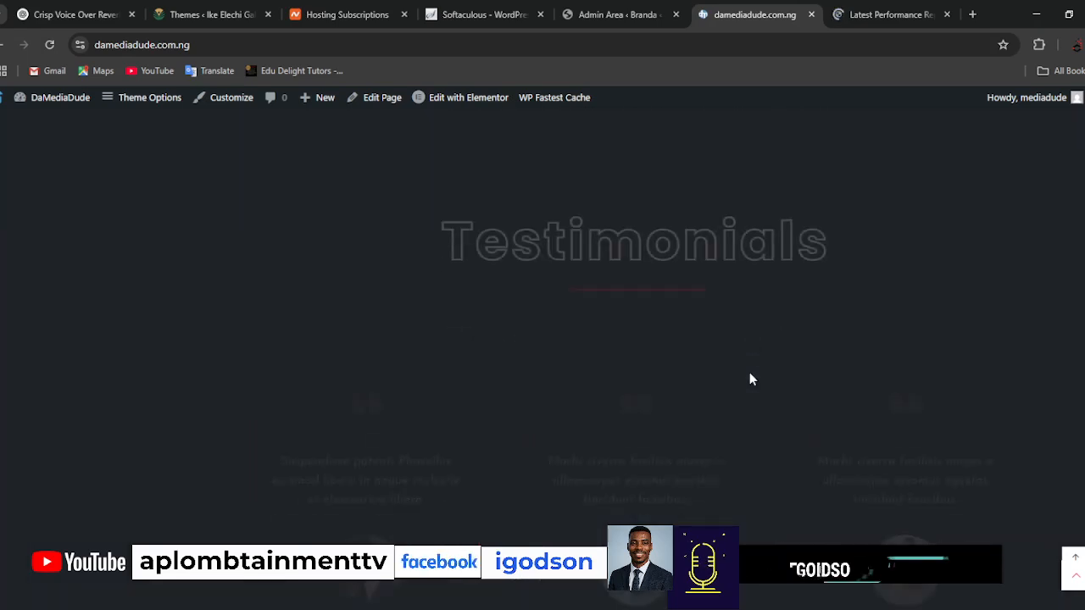
scroll(749, 374, down, 10)
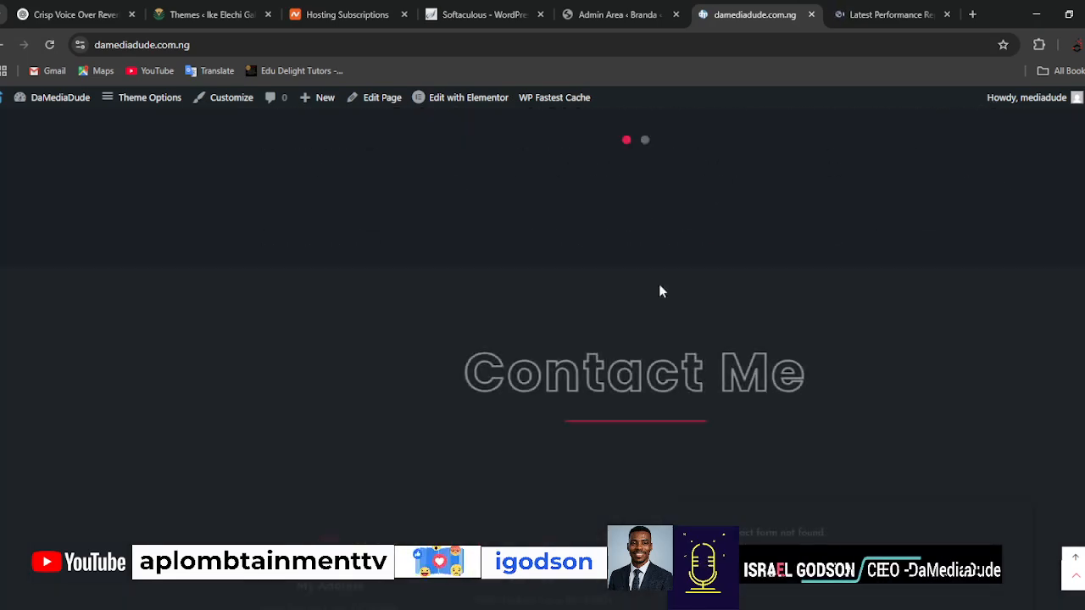
Open the full page list in the WordPress admin, dismiss the Avas registration notice, and view the Home page in a new browser tab.
click(605, 17)
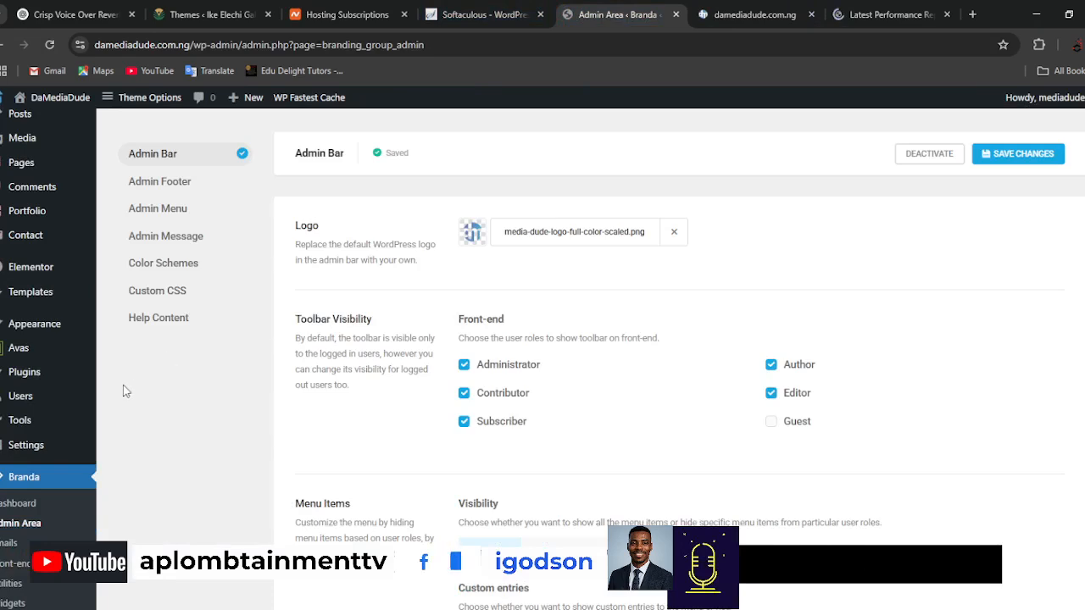
mouse_move(22, 163)
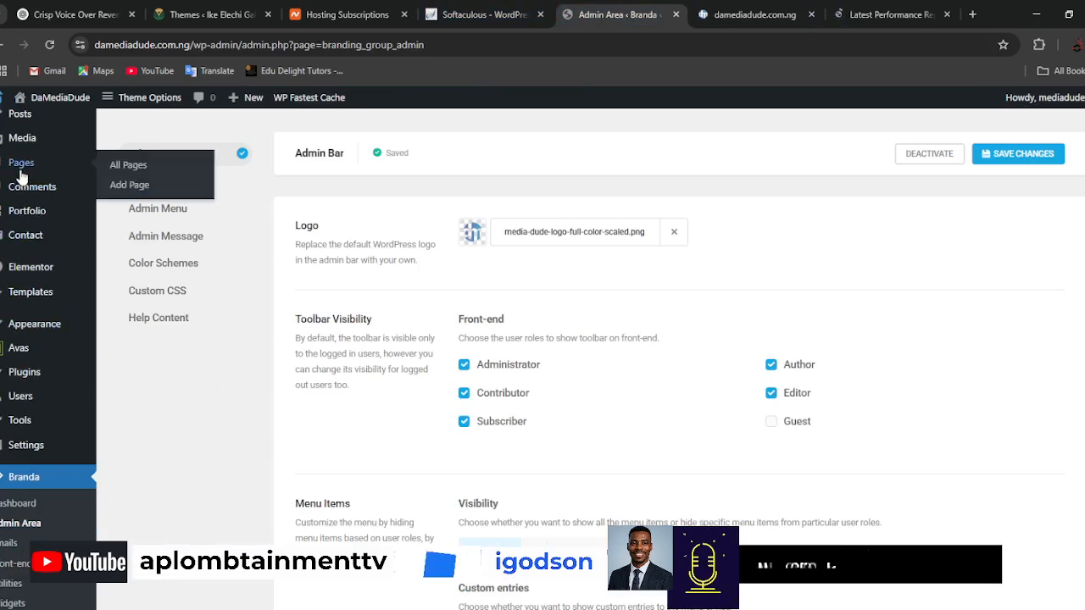
click(146, 167)
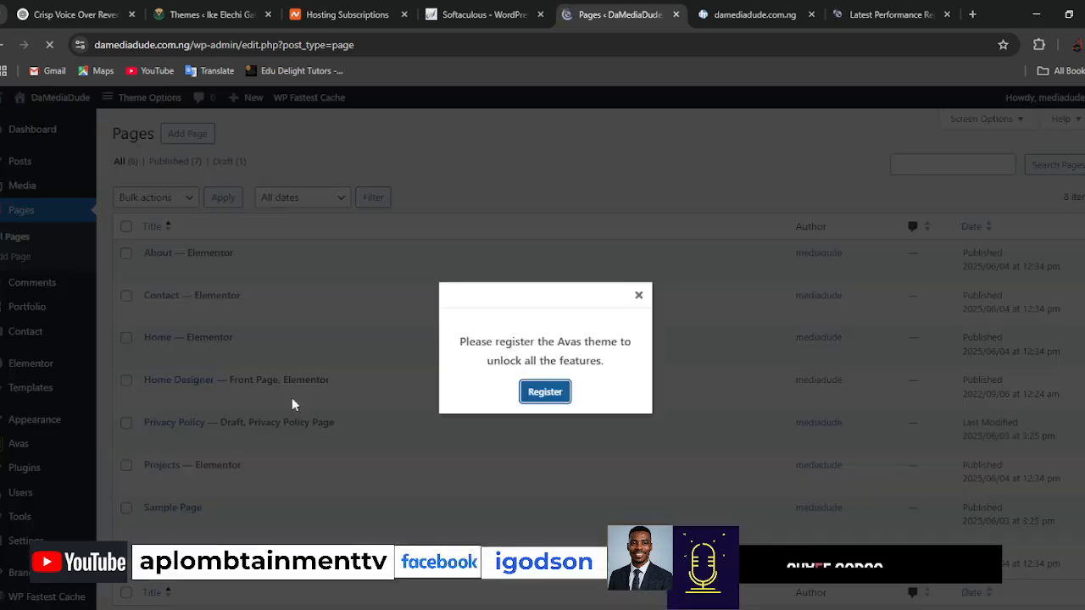
click(639, 218)
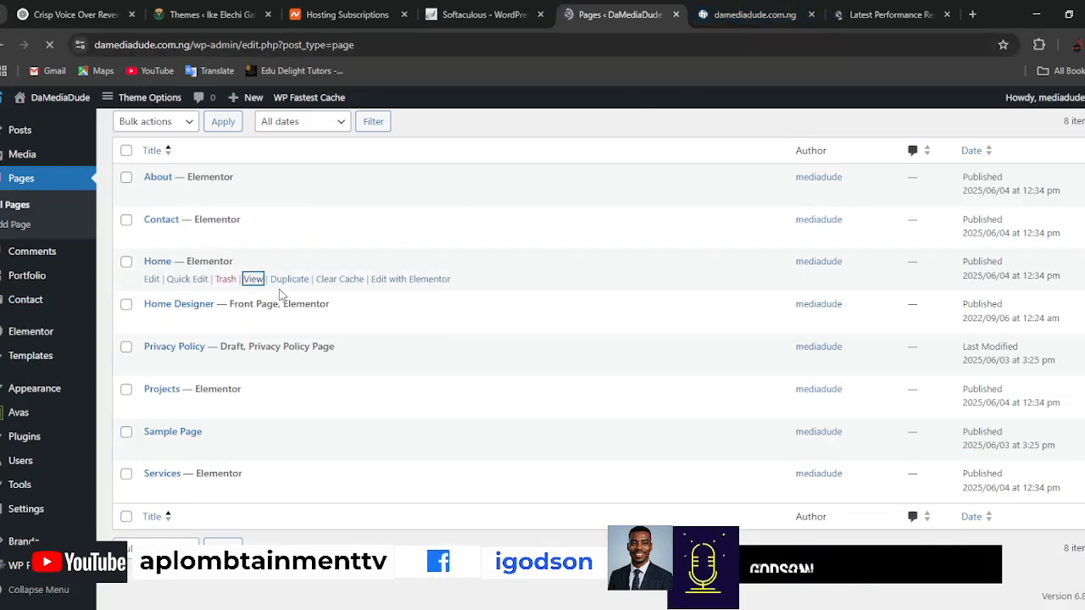
click(647, 14)
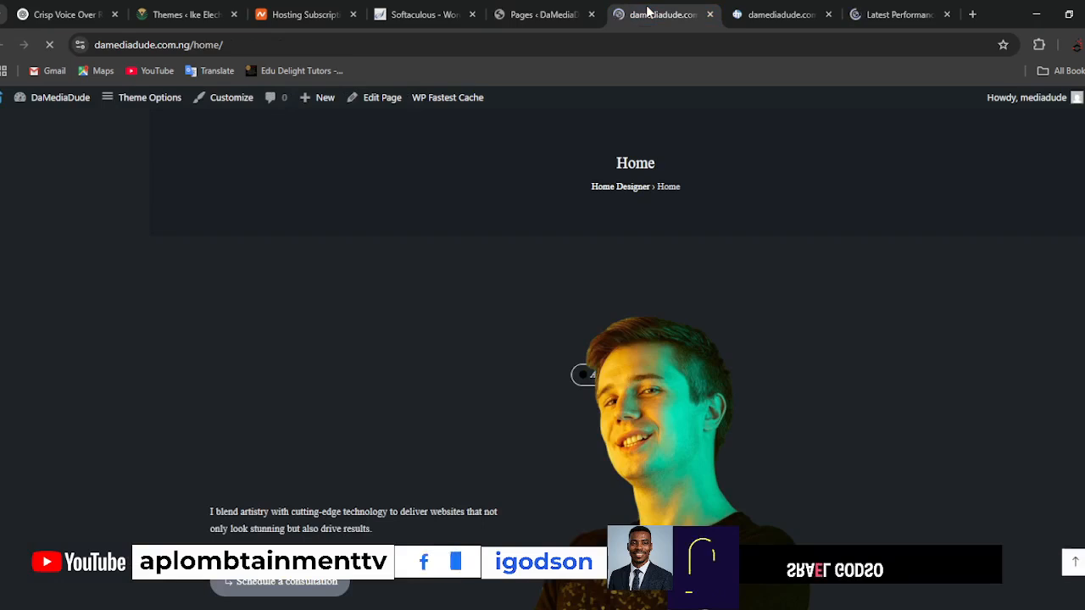
Examine the Home page's layout, from its header and selected work through the creative process, offers and contact sections.
scroll(844, 416, down, 8)
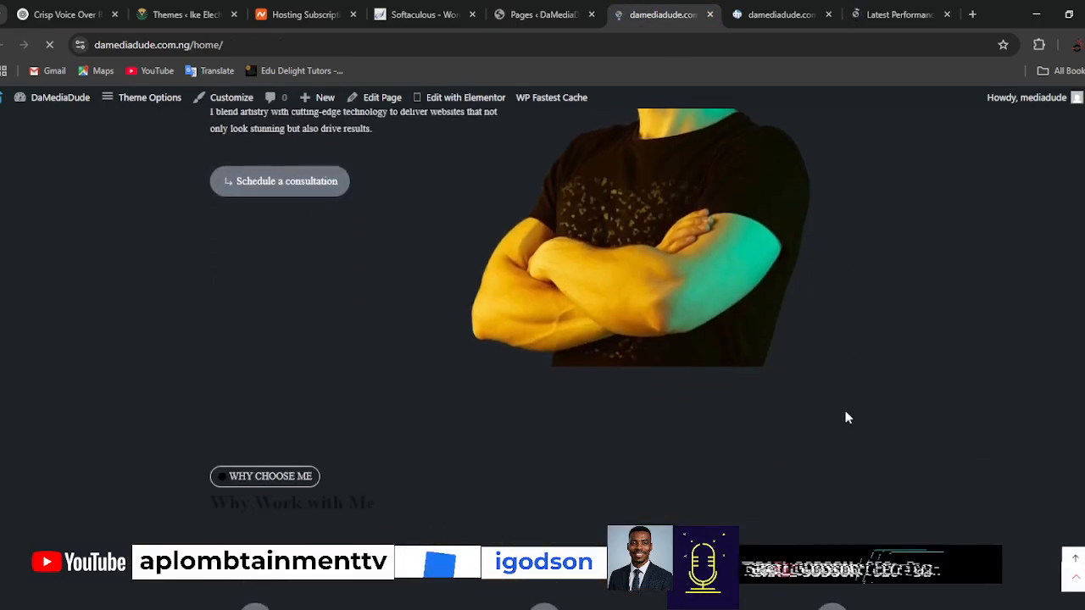
scroll(845, 418, down, 10)
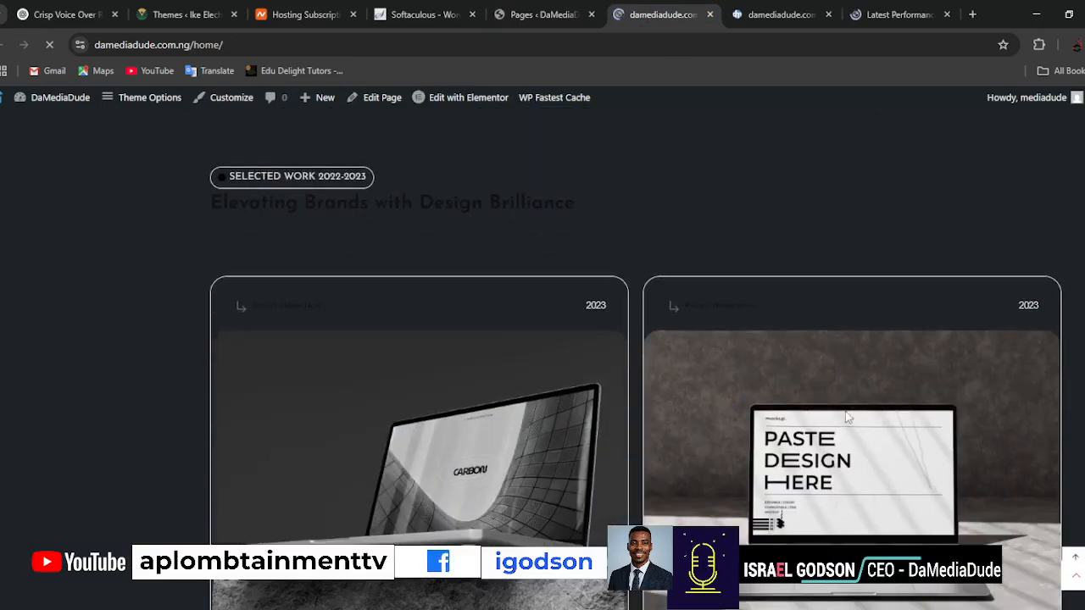
scroll(846, 417, down, 10)
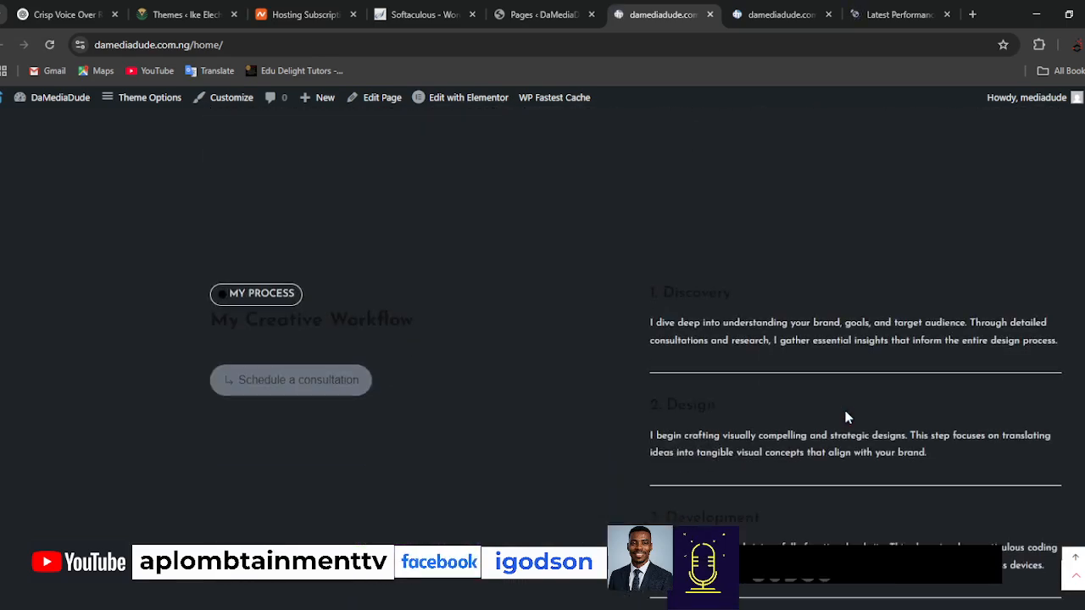
scroll(845, 417, up, 6)
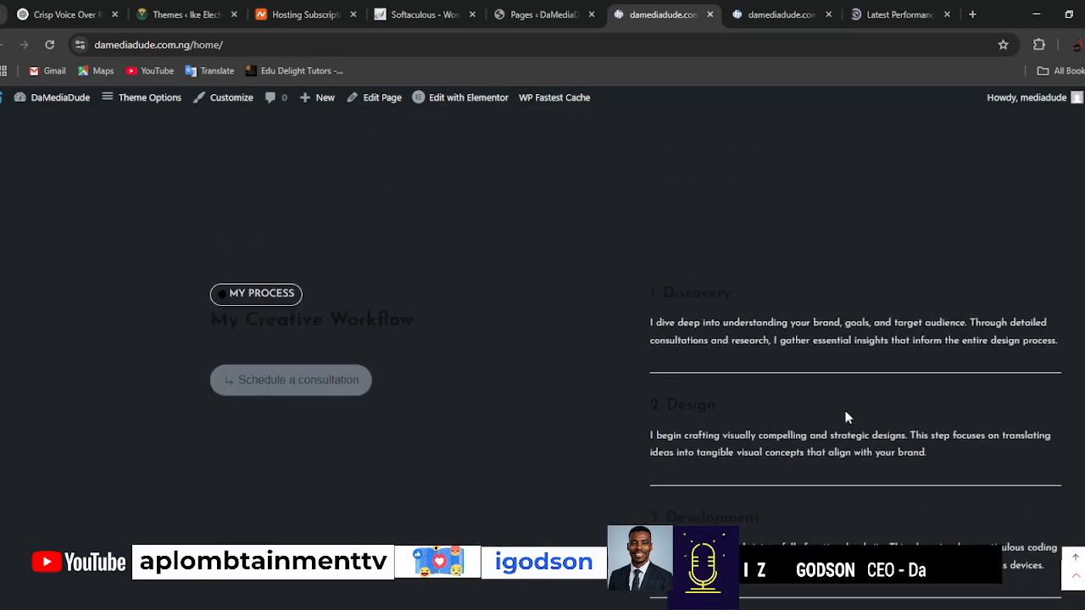
scroll(845, 417, down, 12)
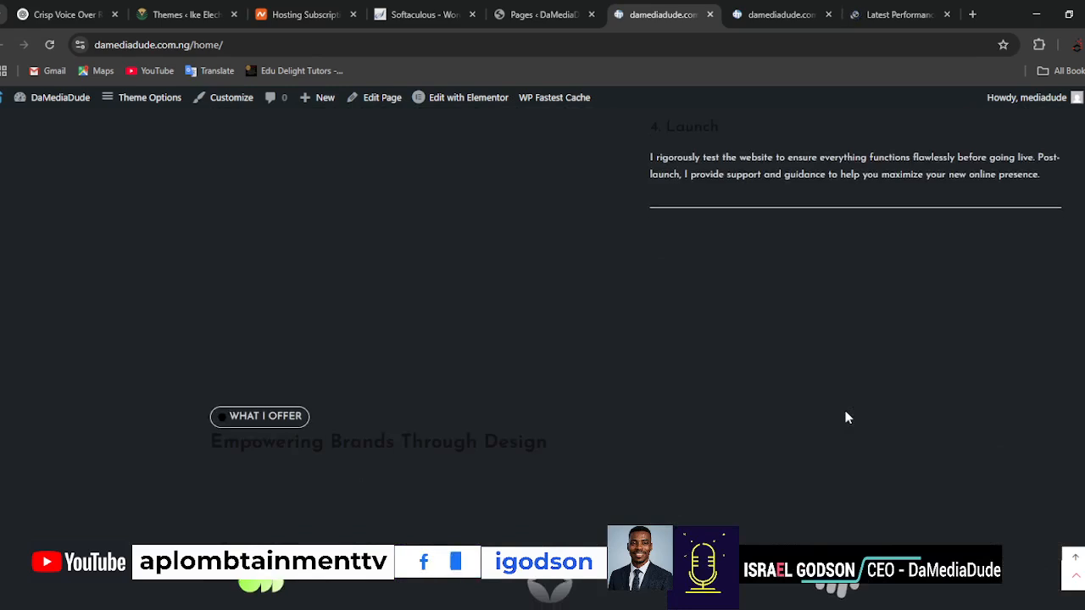
scroll(845, 417, down, 10)
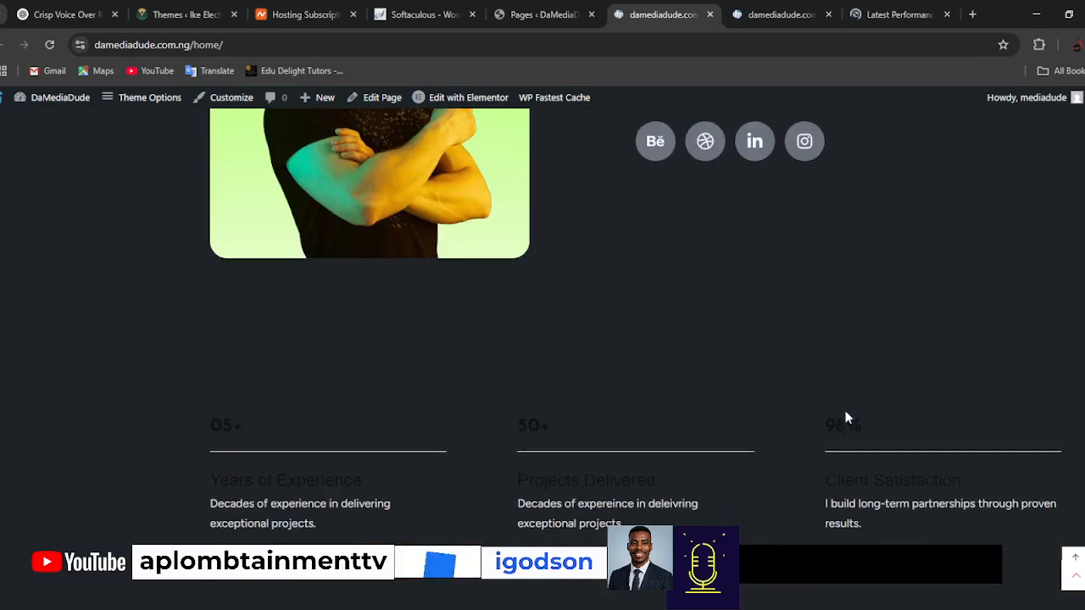
scroll(845, 417, up, 12)
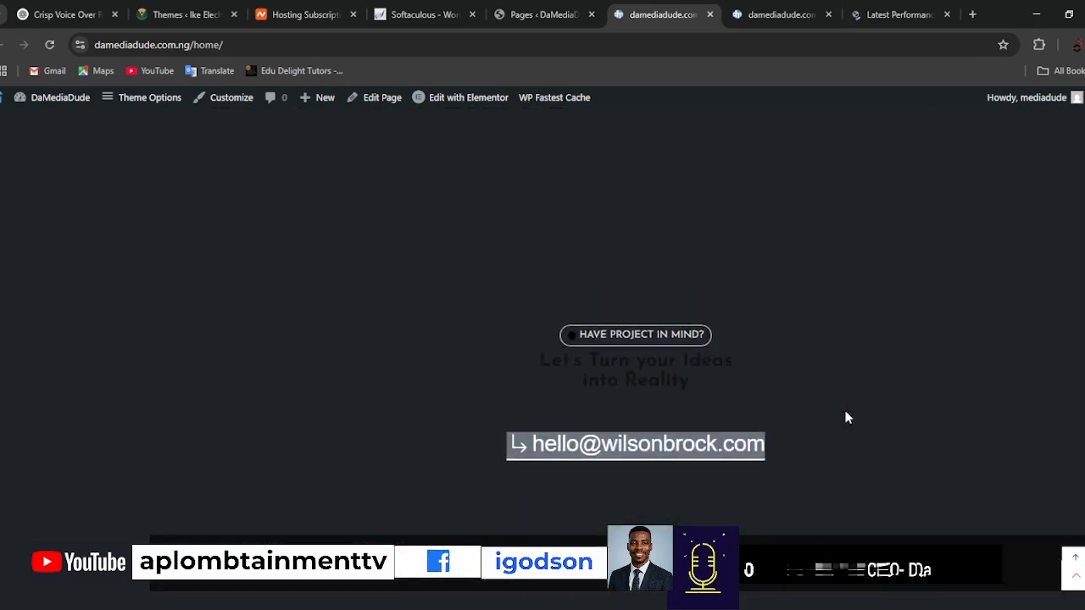
scroll(847, 418, up, 12)
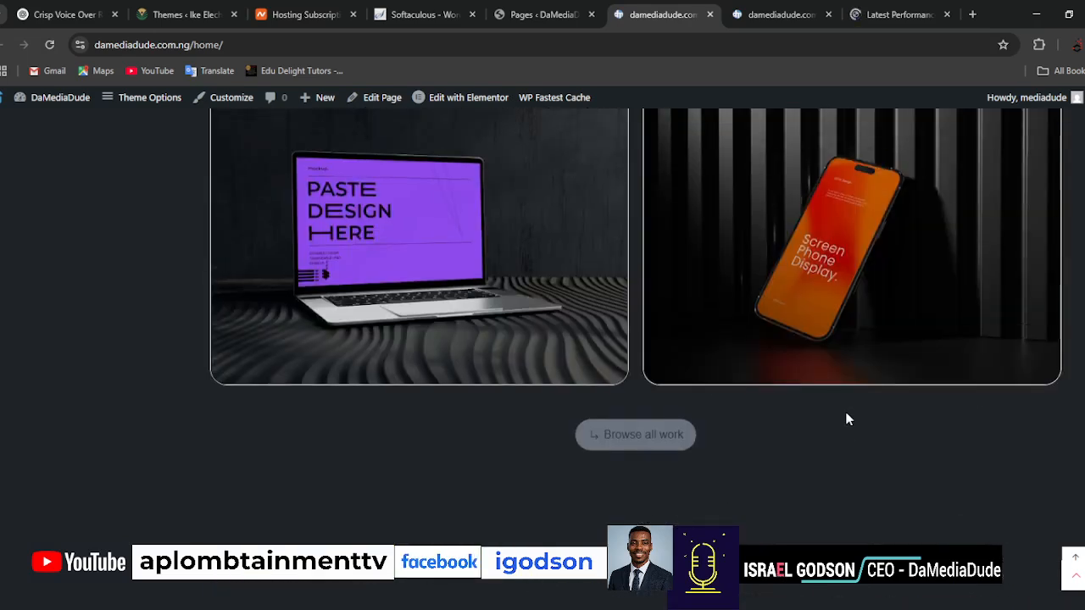
scroll(846, 419, up, 5)
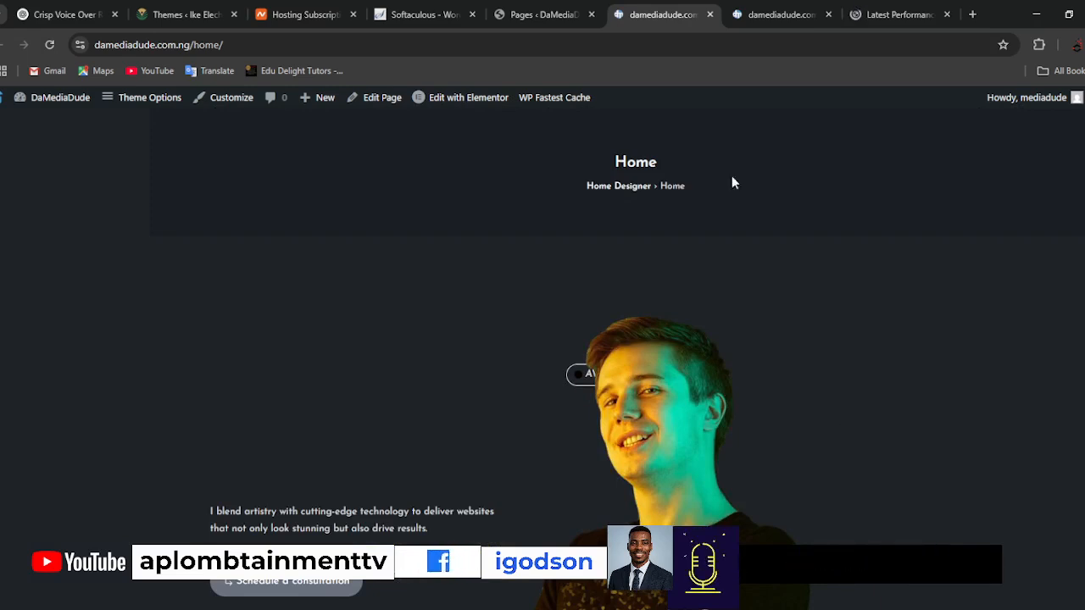
Return to the live damediadude.com.ng front page, close the GTmetrix report tab, and review the blog and services sections.
click(762, 15)
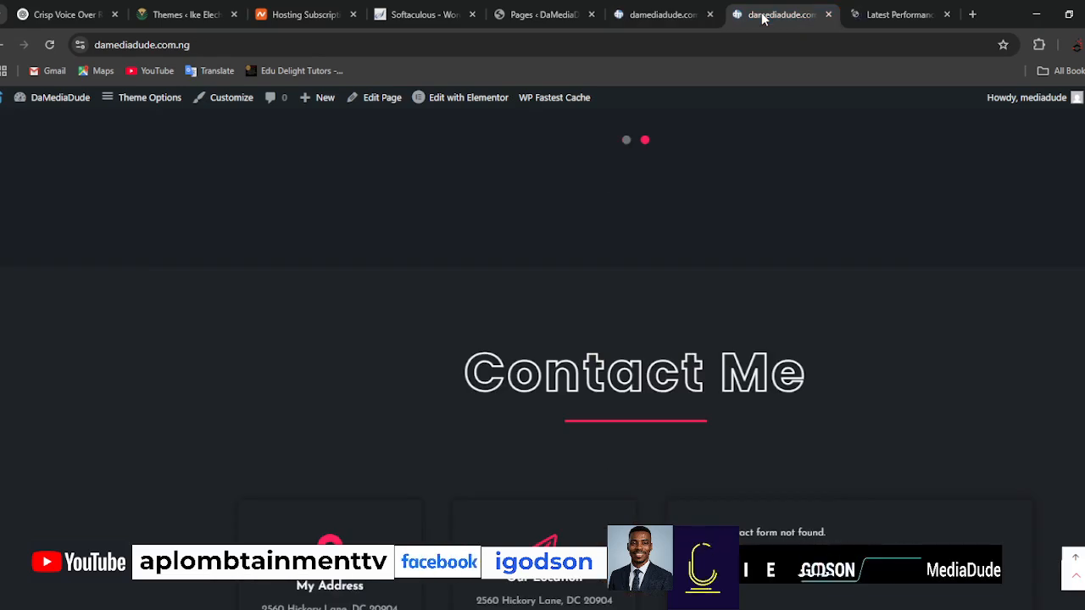
click(947, 14)
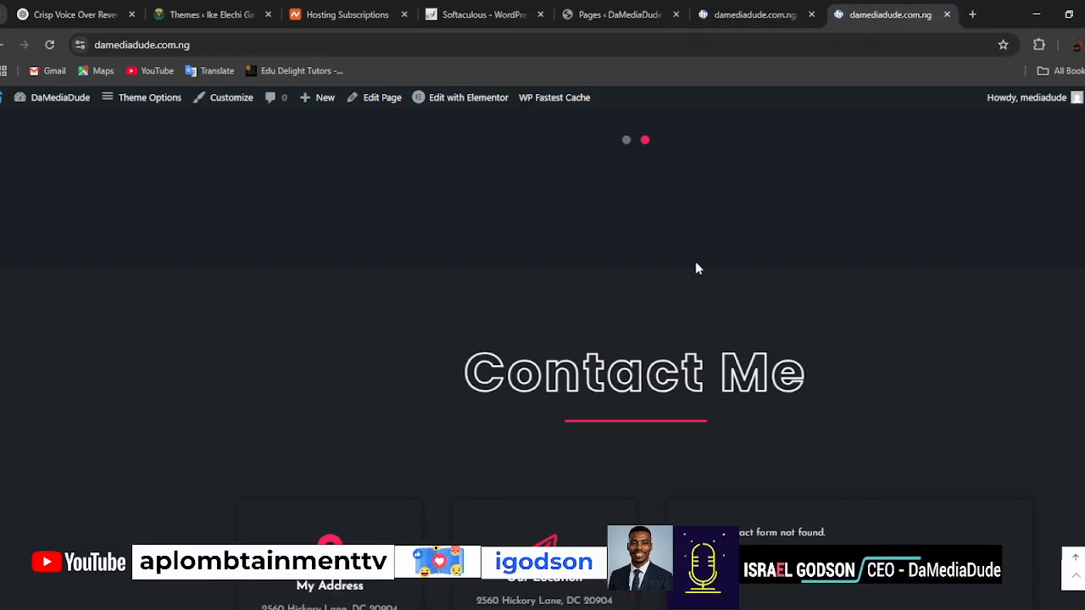
scroll(695, 270, up, 10)
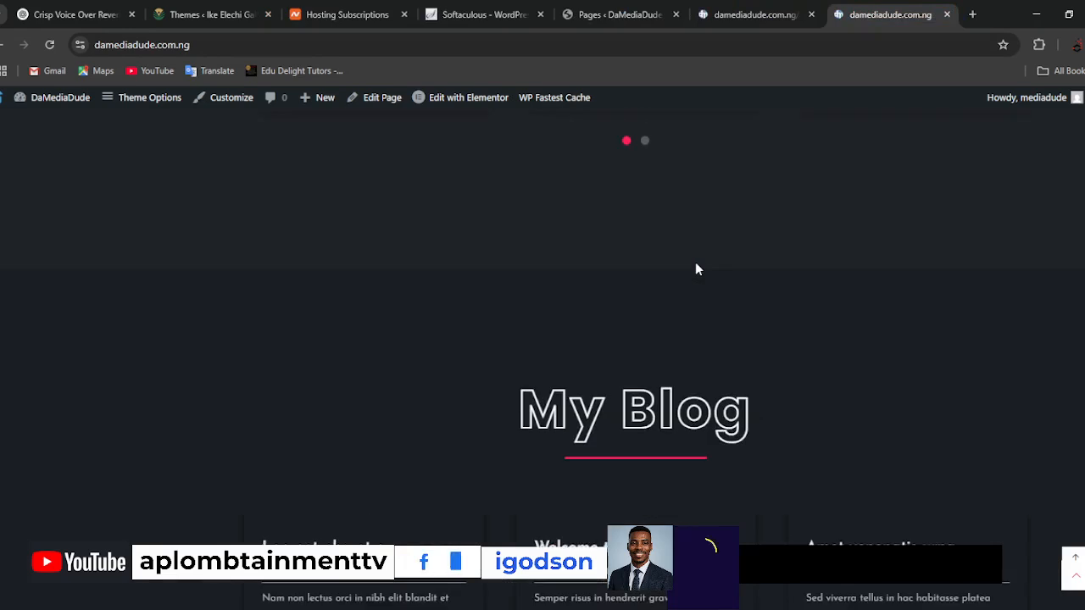
scroll(695, 264, up, 10)
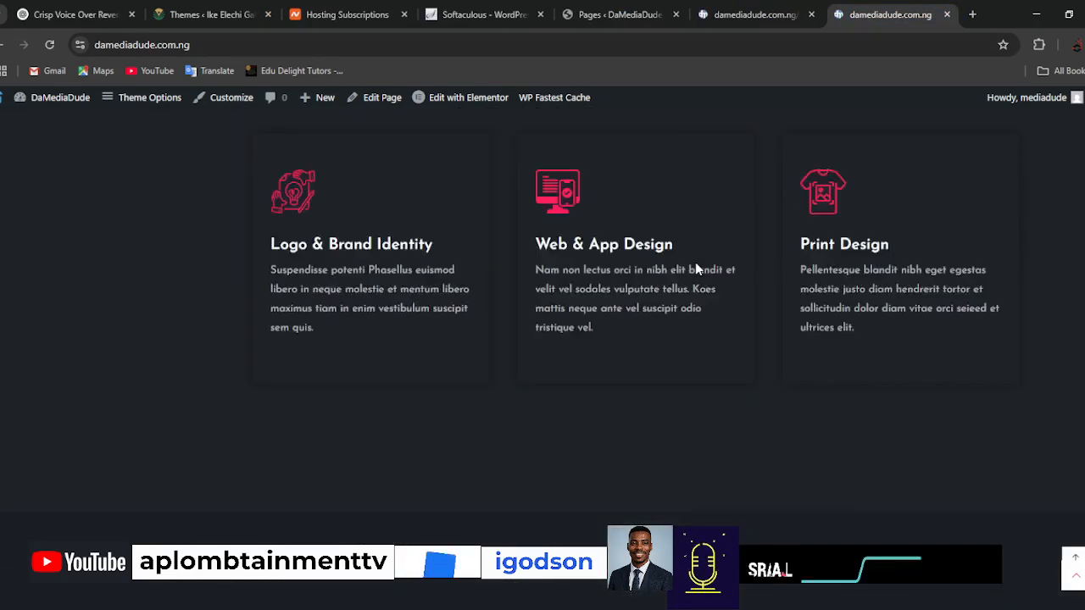
Go back to the hero section of the live front page and close the separate Home page tab.
scroll(696, 266, up, 10)
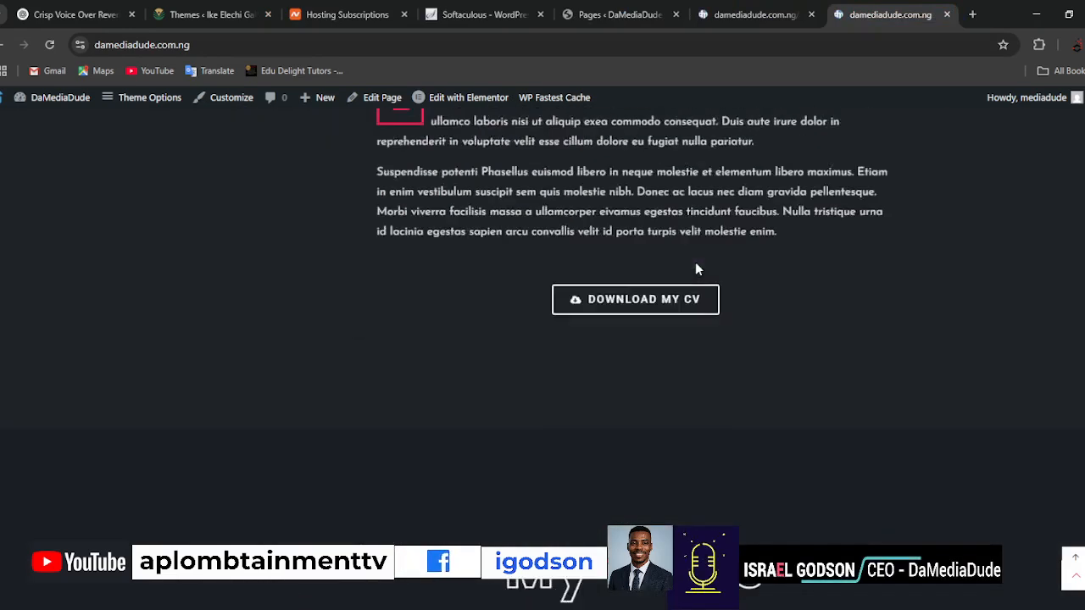
scroll(695, 264, up, 5)
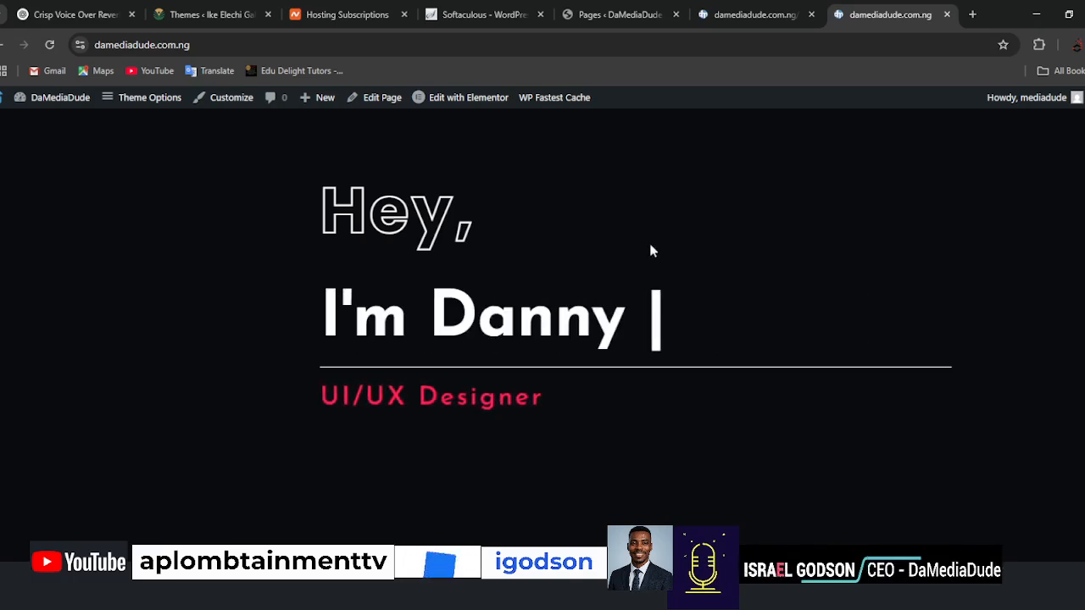
mouse_move(479, 102)
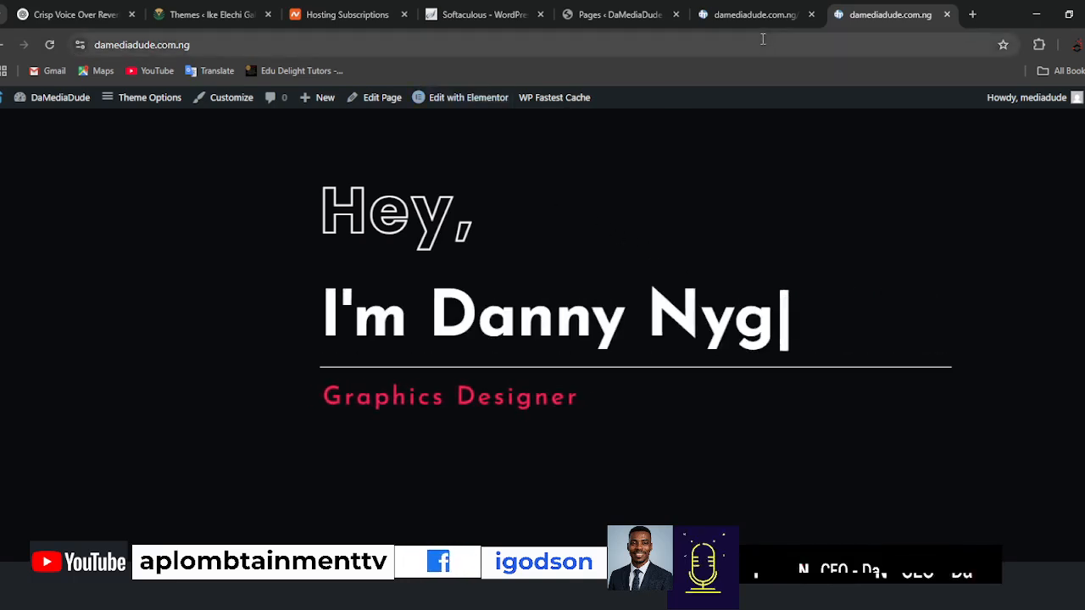
click(738, 22)
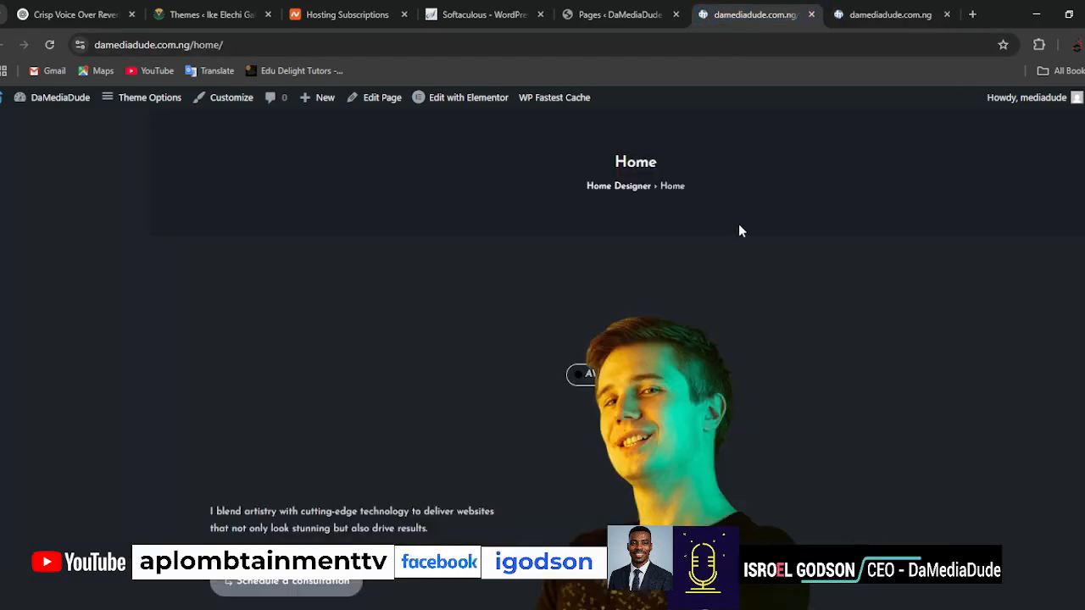
click(812, 15)
Open the front page in the Elementor editor, dismiss the notifications pop-up and close the Structure panel.
mouse_move(467, 114)
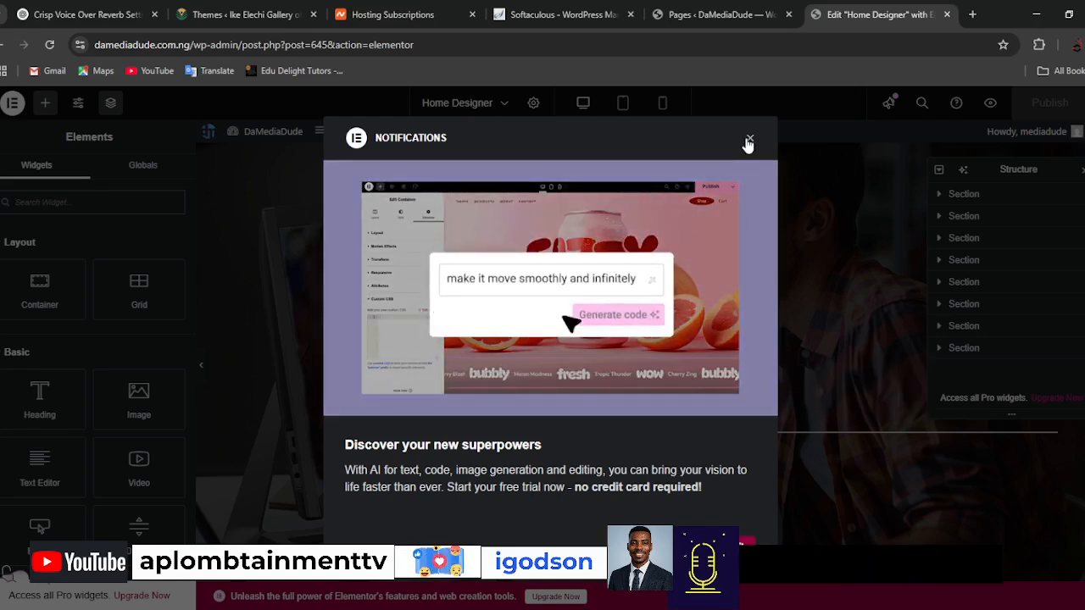
click(748, 140)
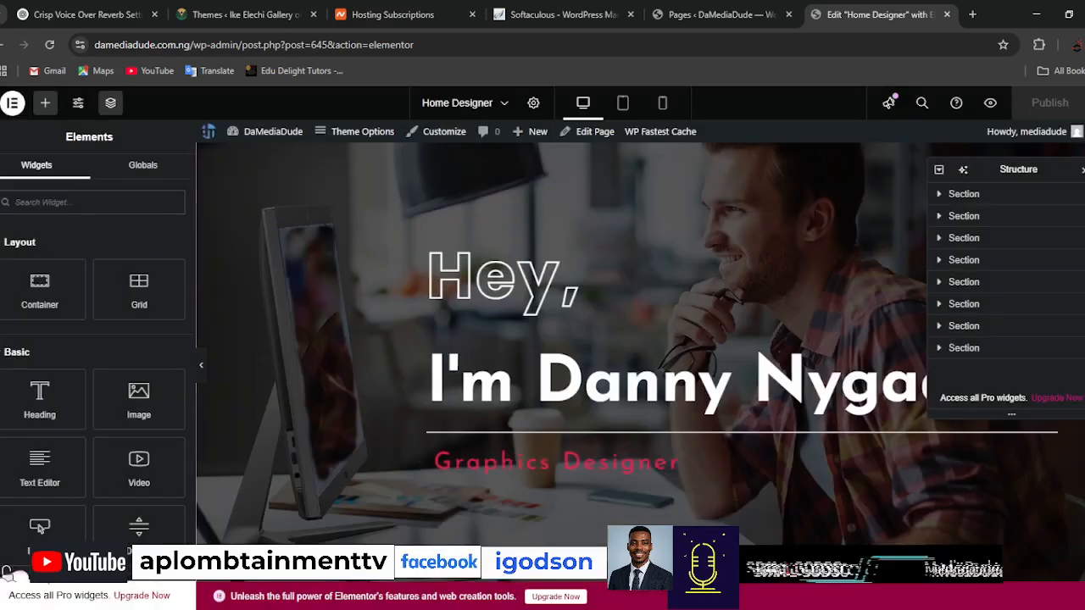
click(1084, 170)
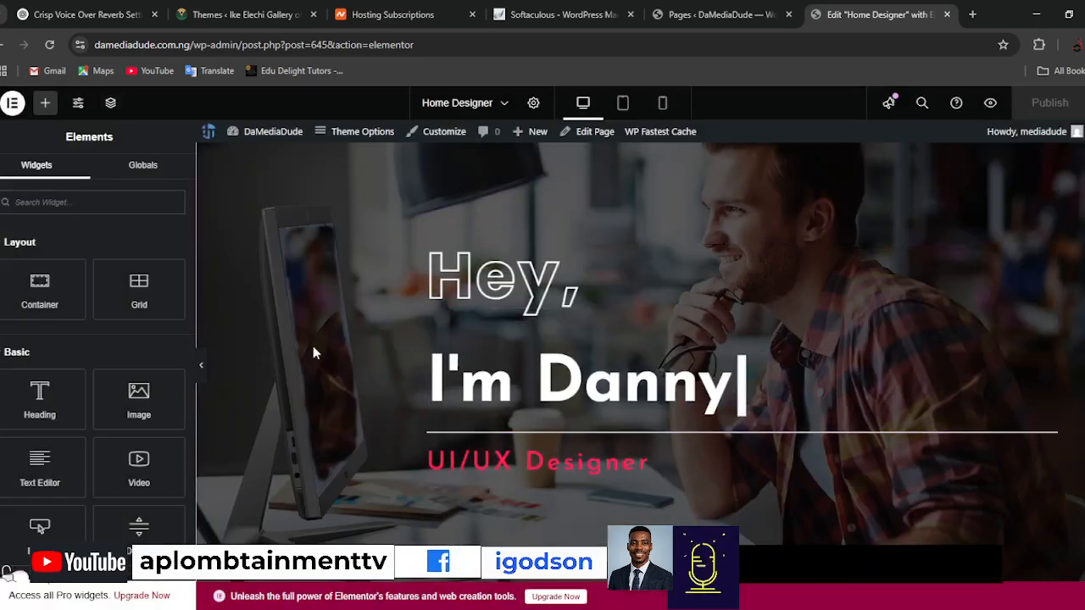
Review the Home Designer page's sections in the editor, from About Me and My Skills through testimonials and blog to Contact Me.
scroll(352, 428, down, 10)
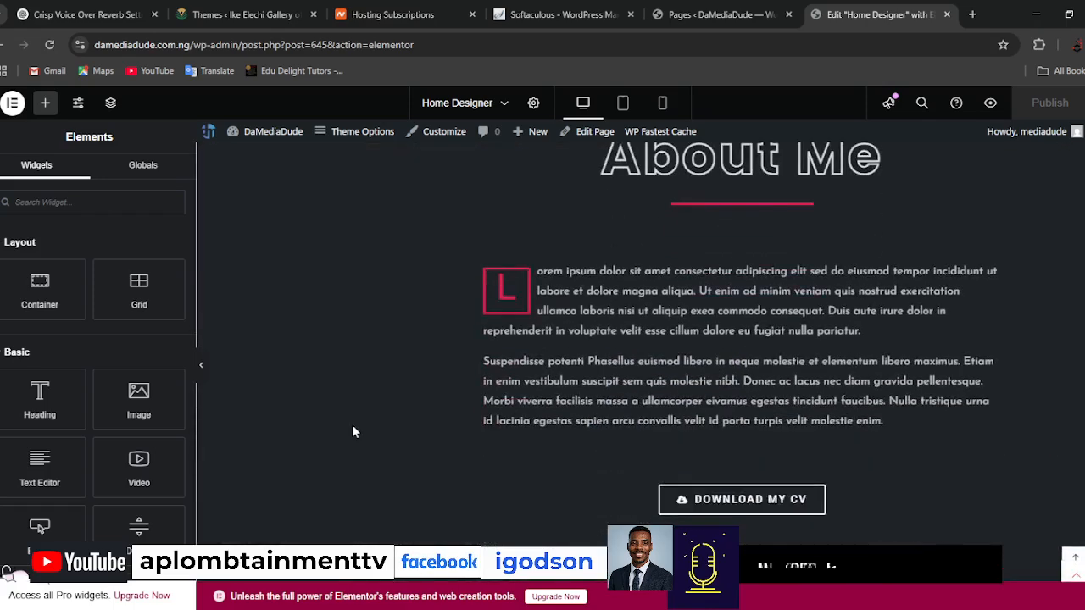
scroll(353, 431, up, 4)
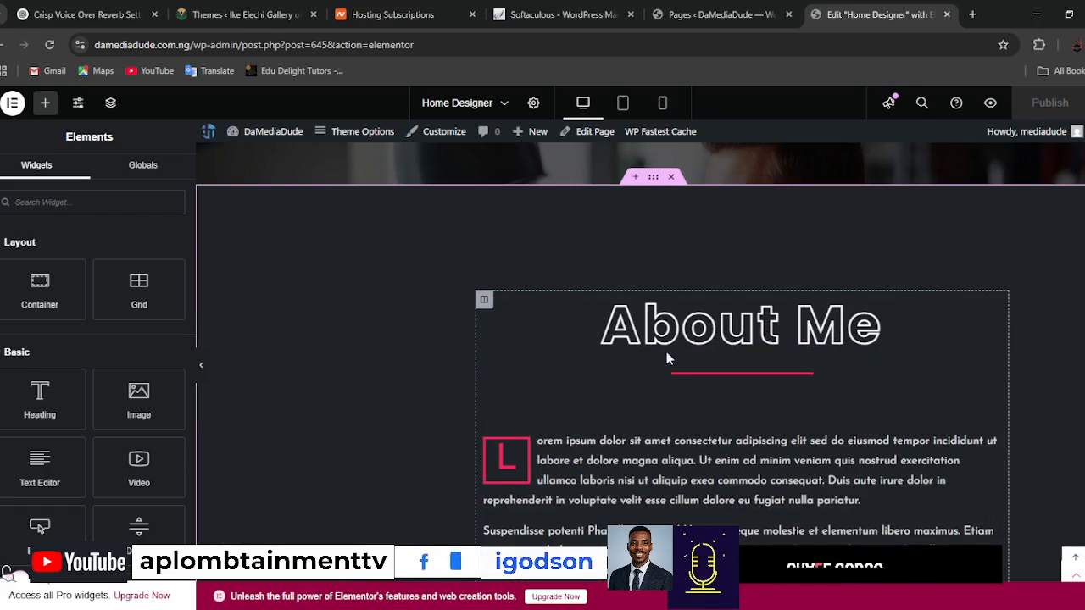
scroll(620, 322, down, 8)
scroll(611, 412, down, 7)
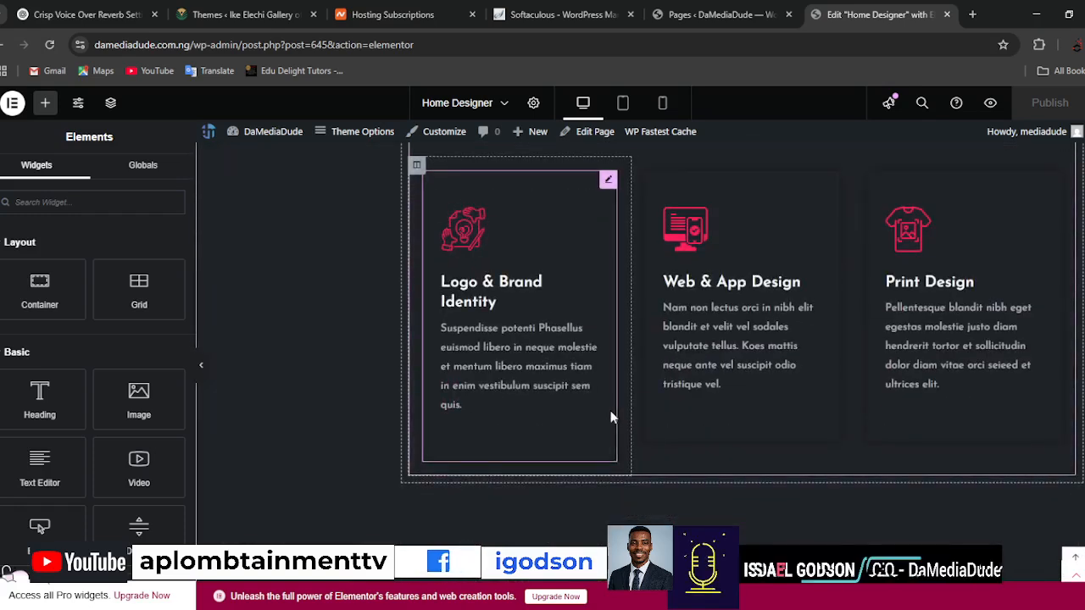
scroll(610, 411, up, 6)
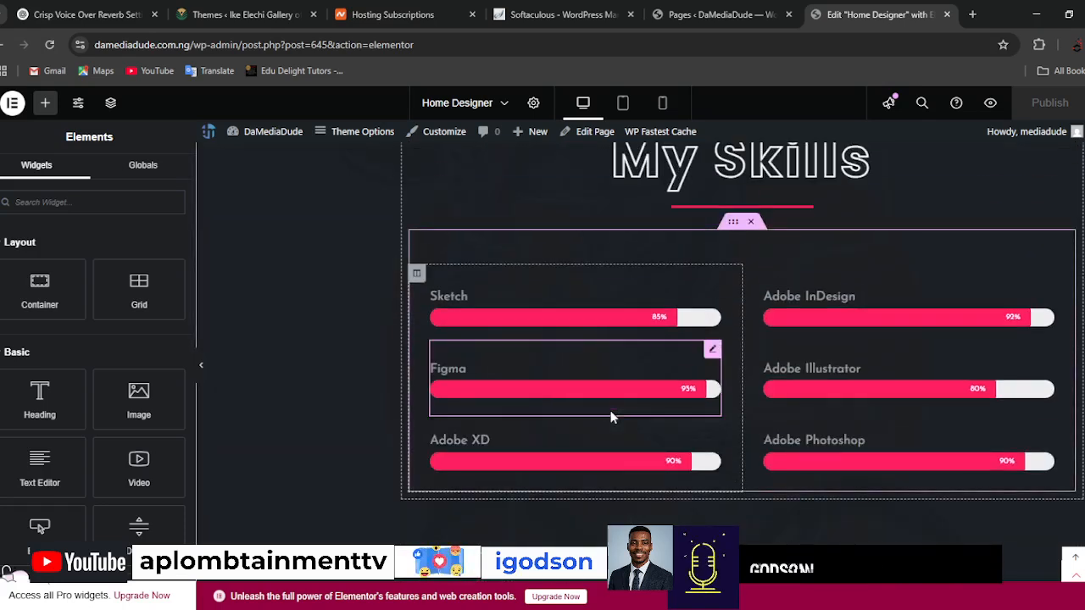
scroll(610, 410, down, 10)
scroll(613, 417, down, 8)
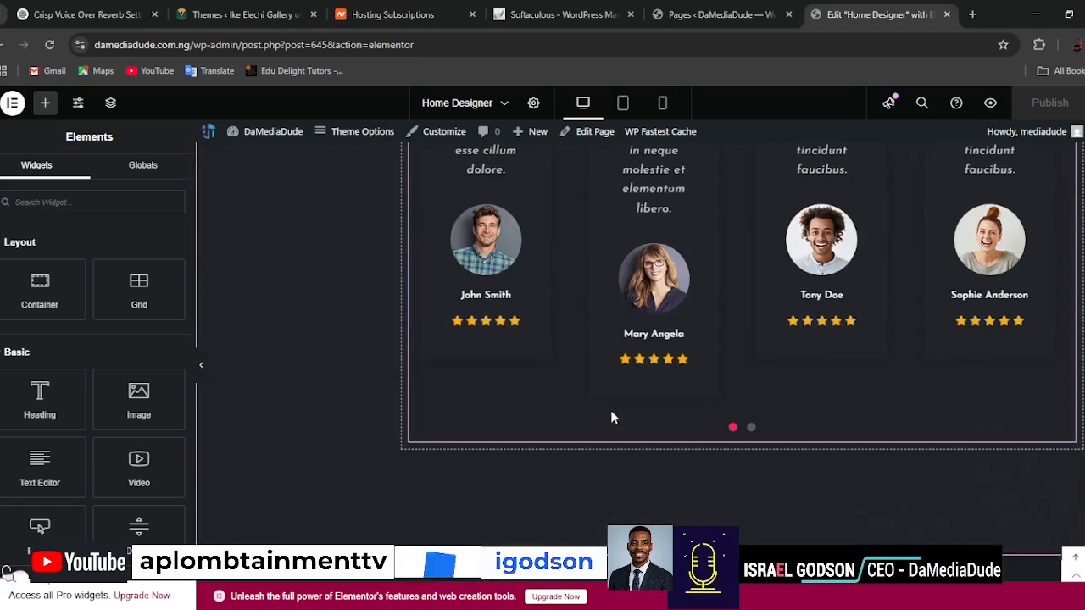
scroll(613, 417, down, 2)
scroll(613, 417, down, 6)
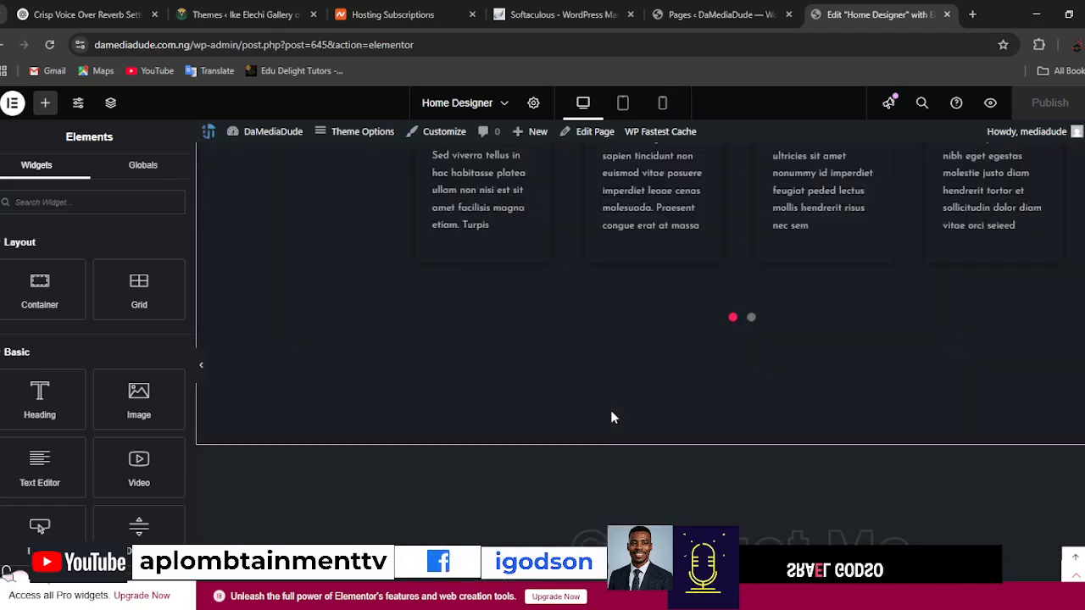
scroll(508, 422, down, 4)
scroll(431, 442, up, 8)
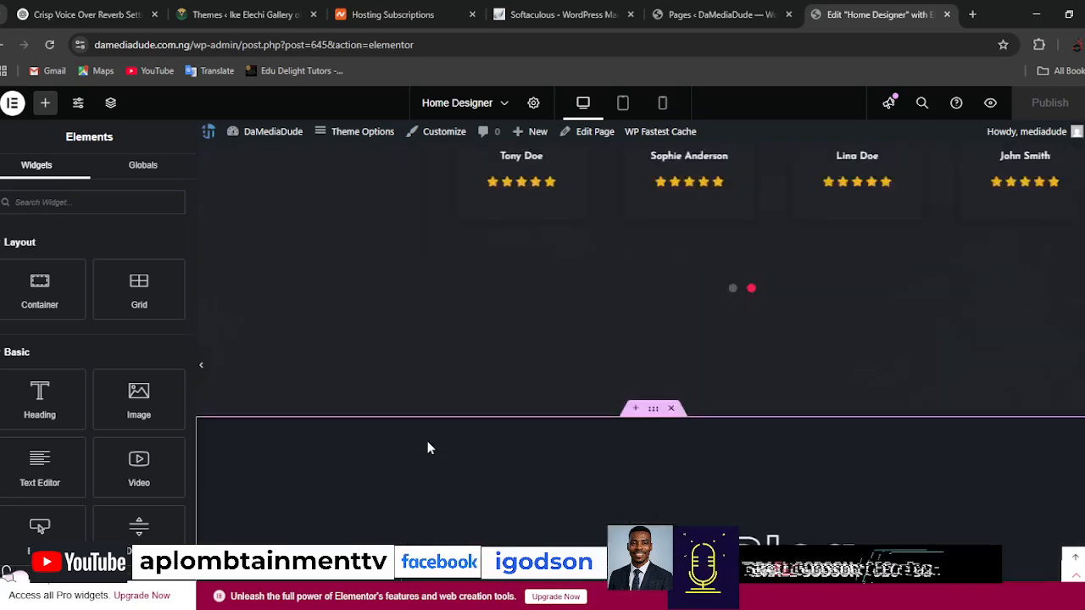
scroll(429, 447, up, 15)
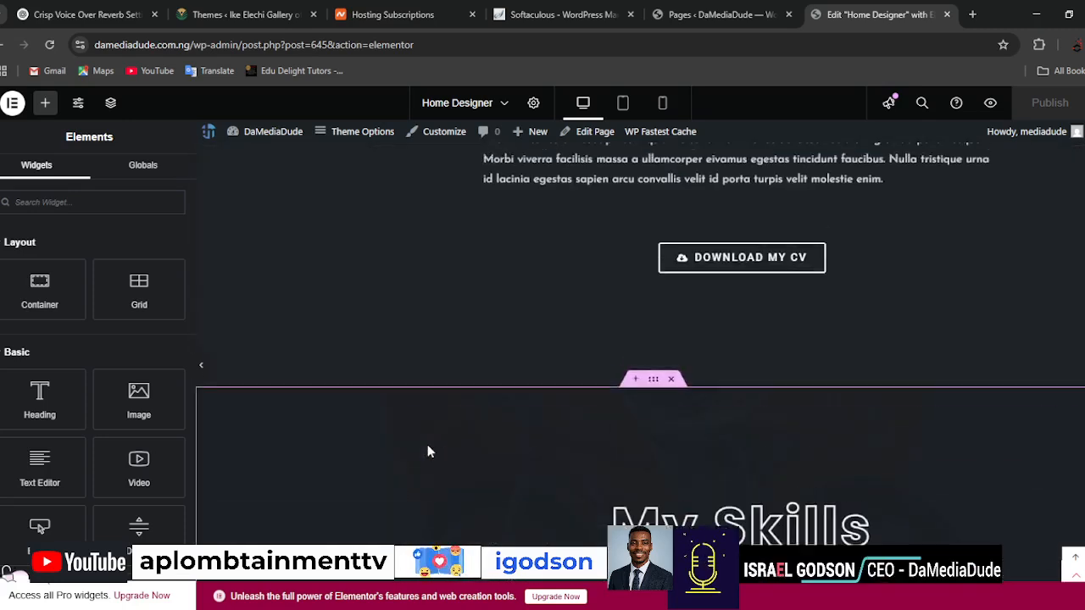
scroll(427, 451, up, 5)
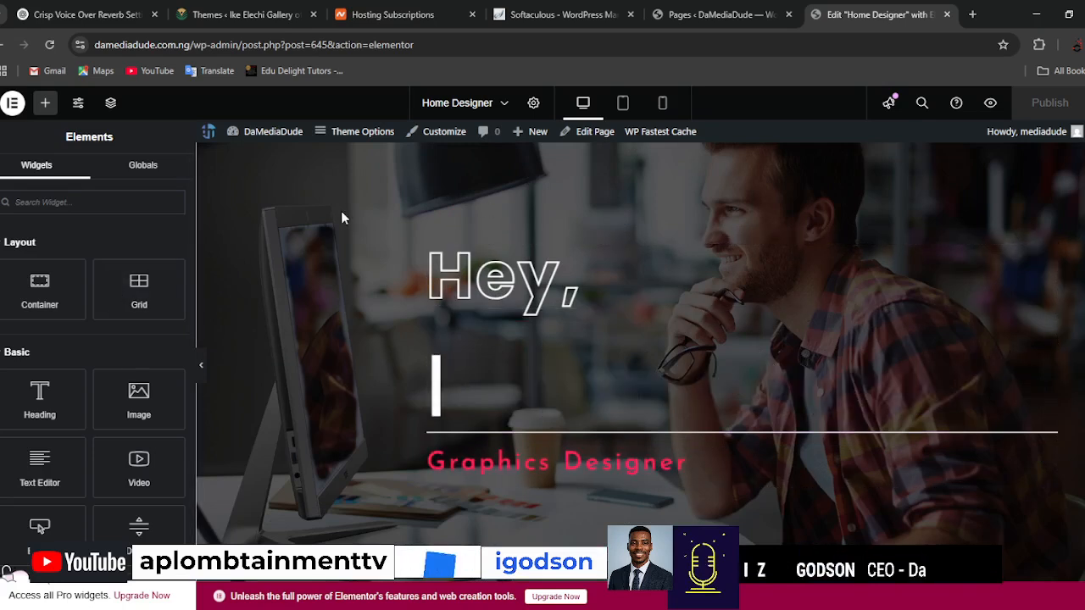
Change the hero section's "Hey," heading to "Welcome" and set its HTML tag to H3.
click(589, 290)
click(38, 277)
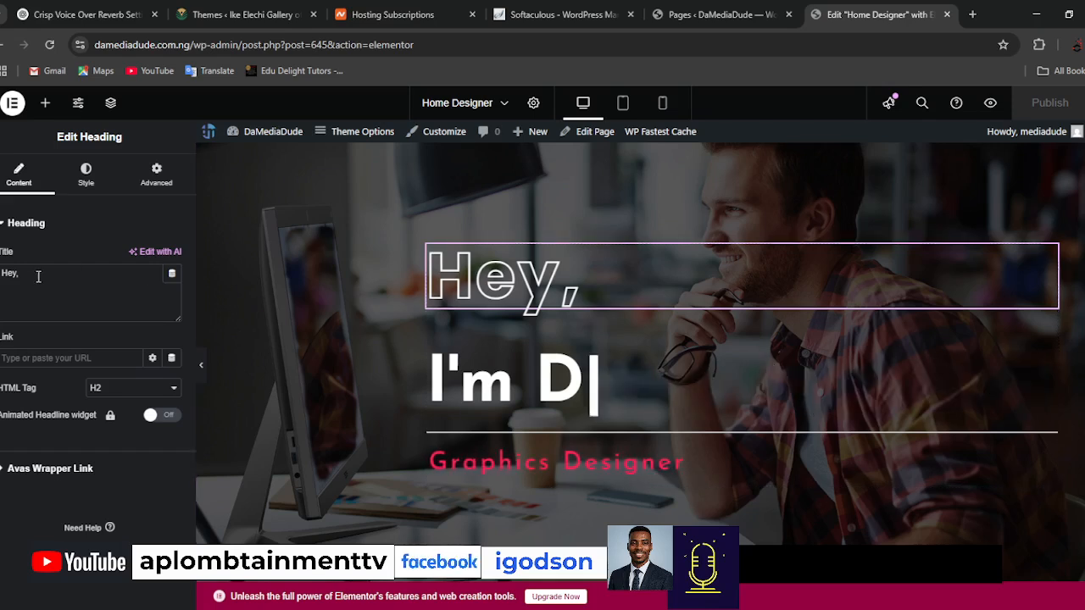
text(Welcome)
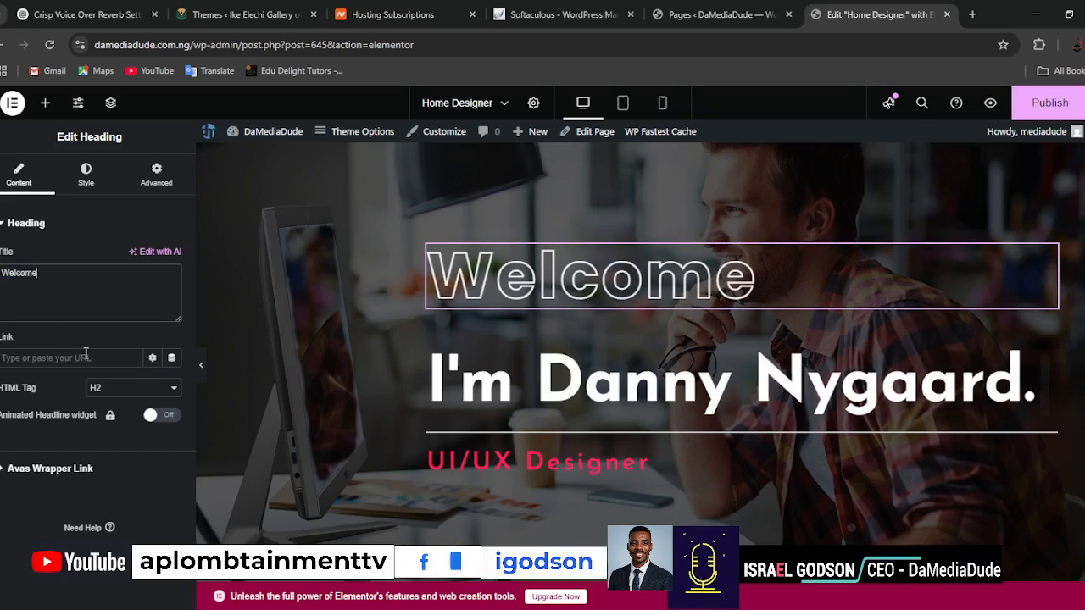
click(133, 393)
click(114, 443)
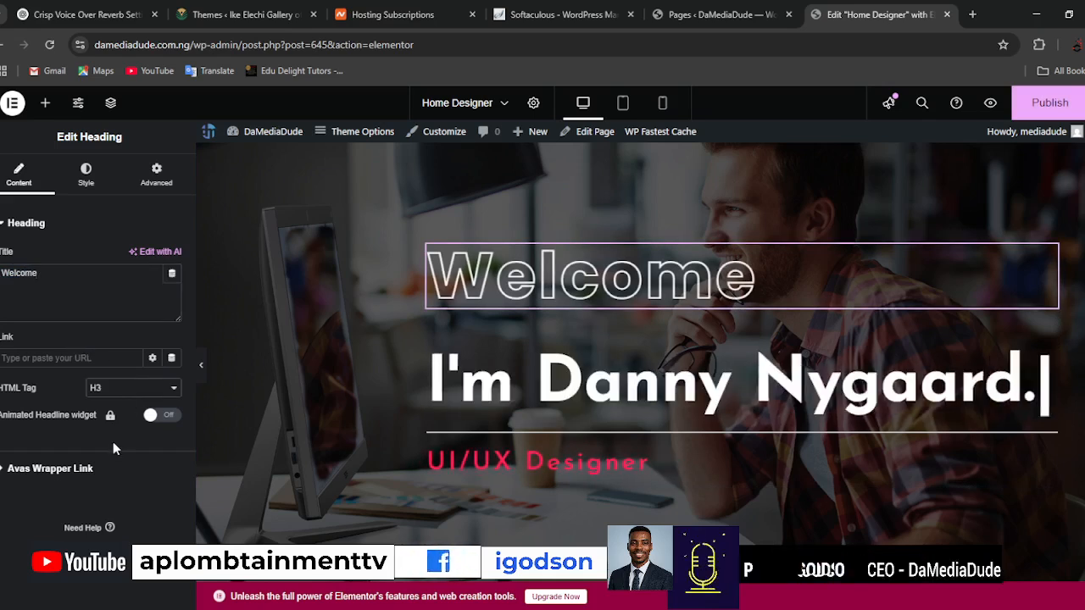
click(109, 281)
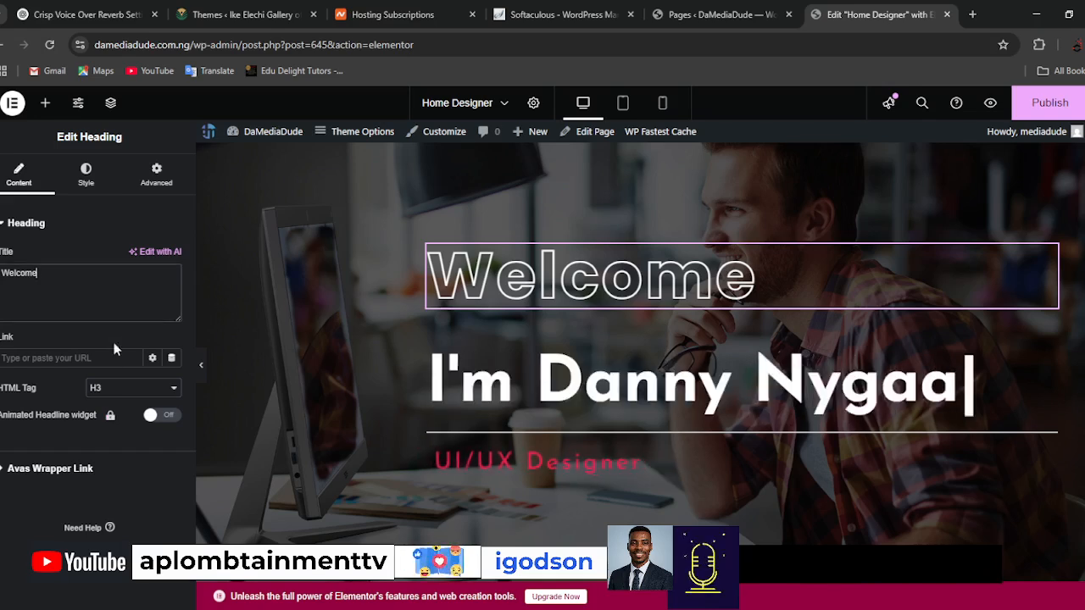
Replace the animated text of the hero's typed heading with "DaMediaDude".
click(708, 386)
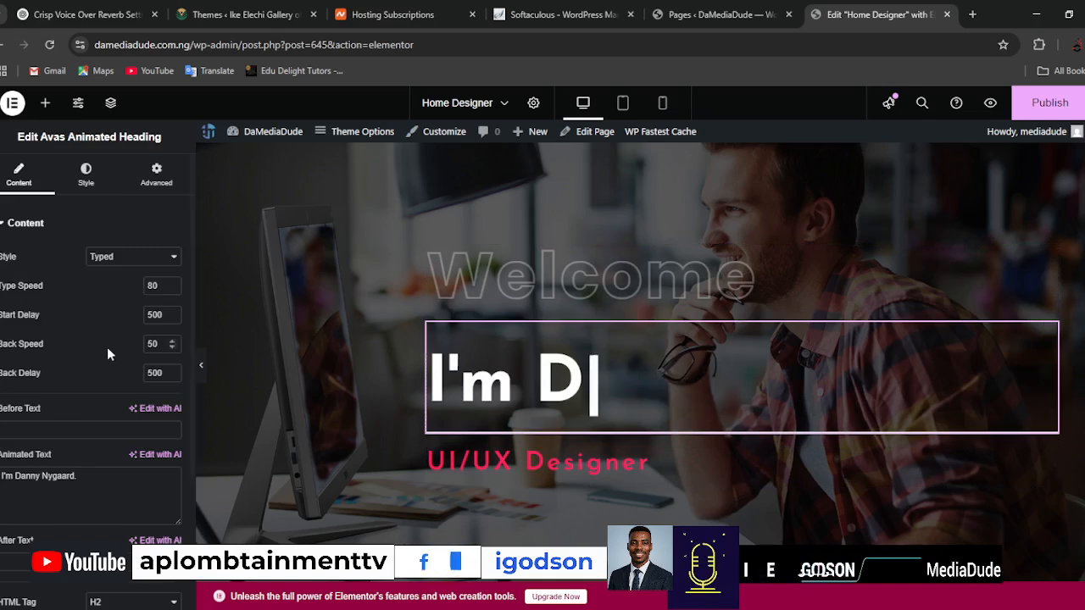
triple_click(97, 476)
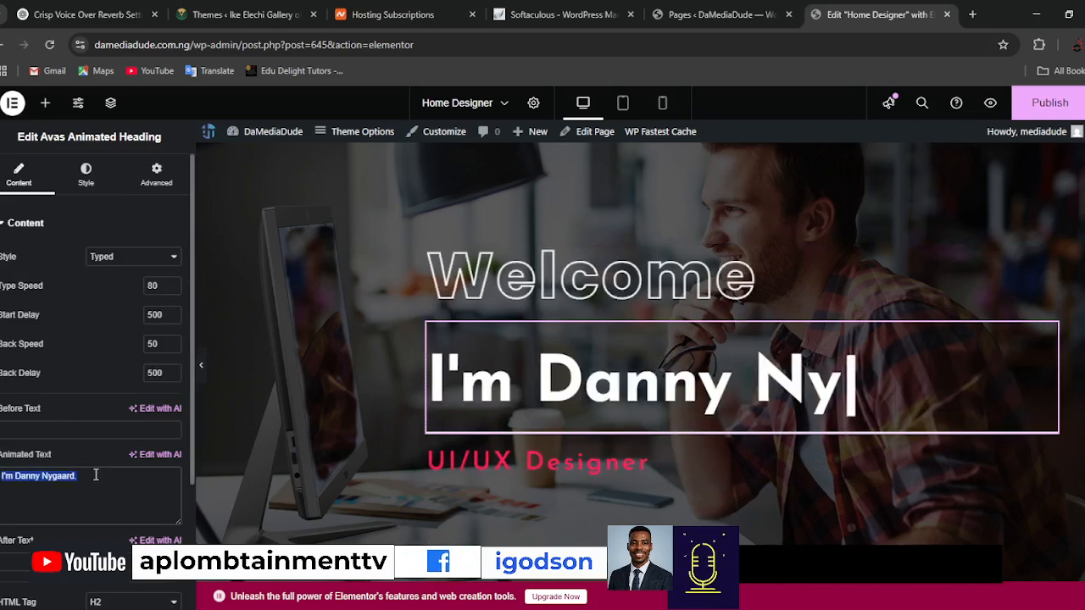
text(Da)
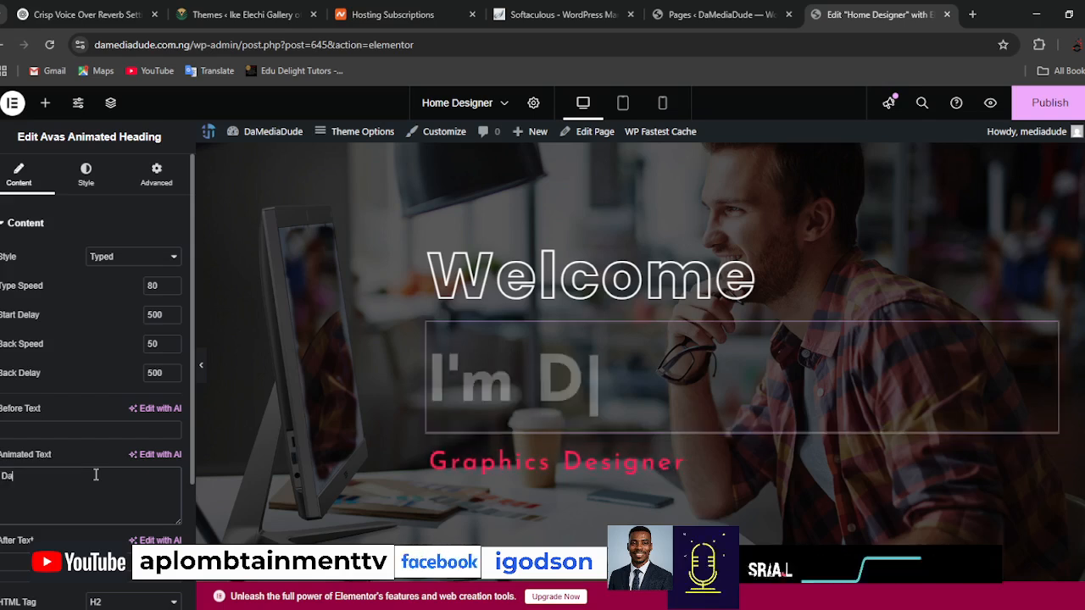
text(MediaDude)
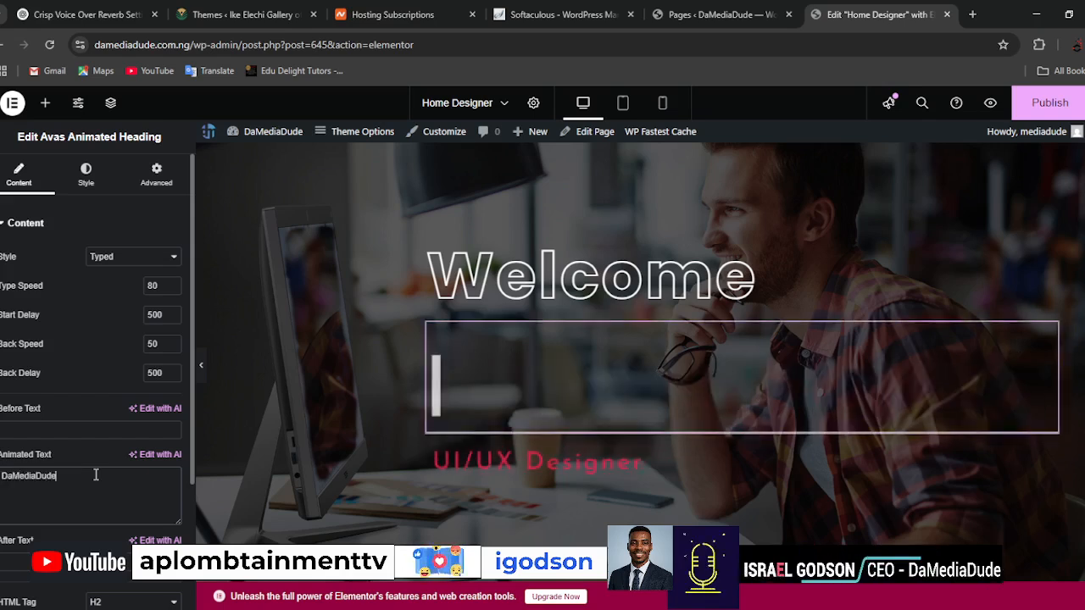
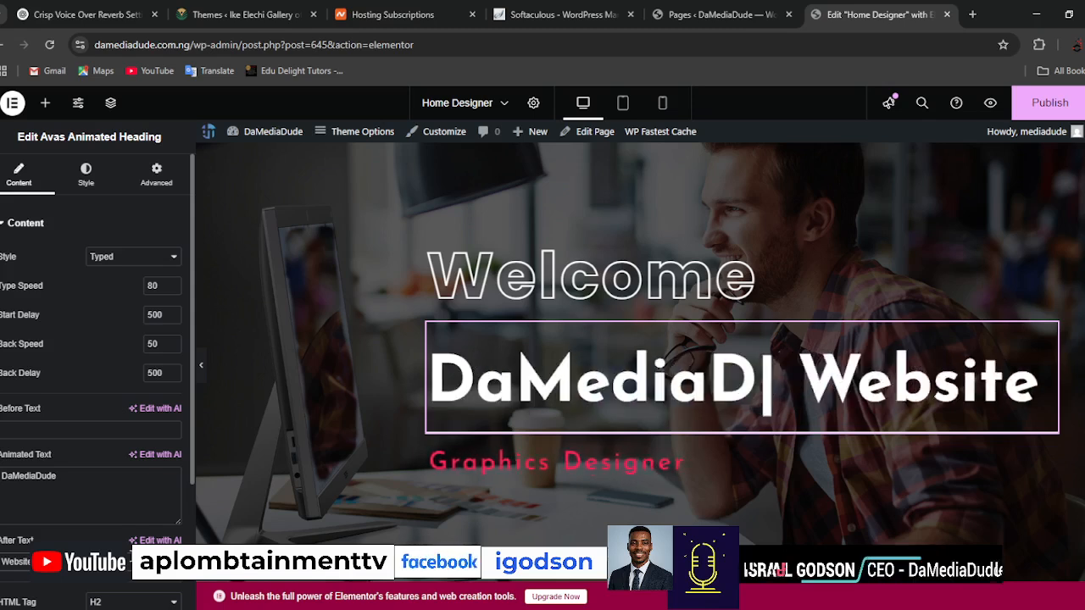
Set the HTML tag of the hero's typed animated heading to H3 and then to H4.
scroll(91, 381, down, 1)
scroll(119, 433, down, 1)
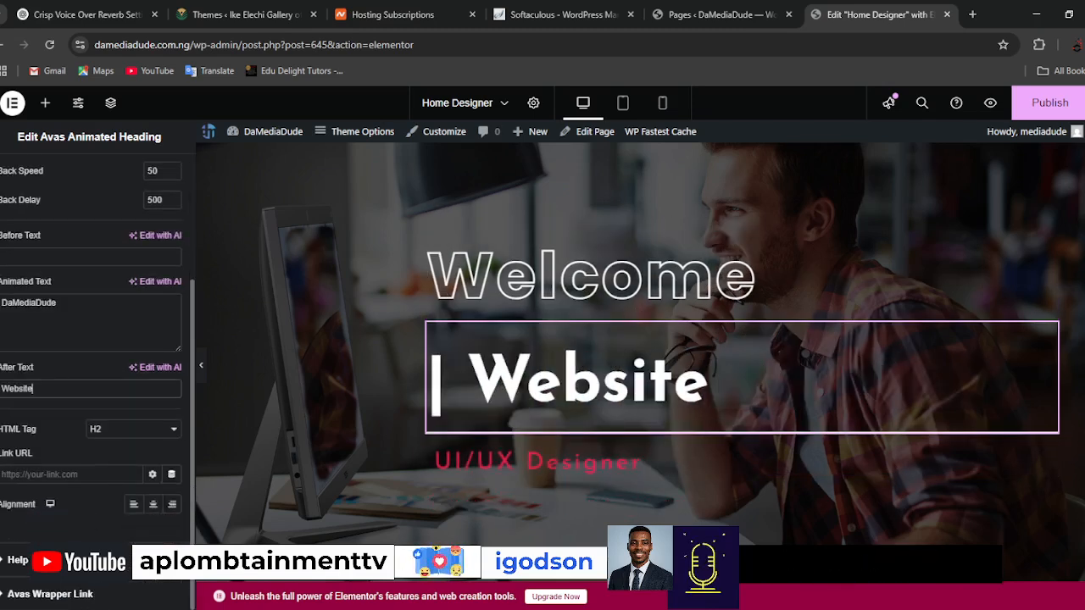
click(105, 489)
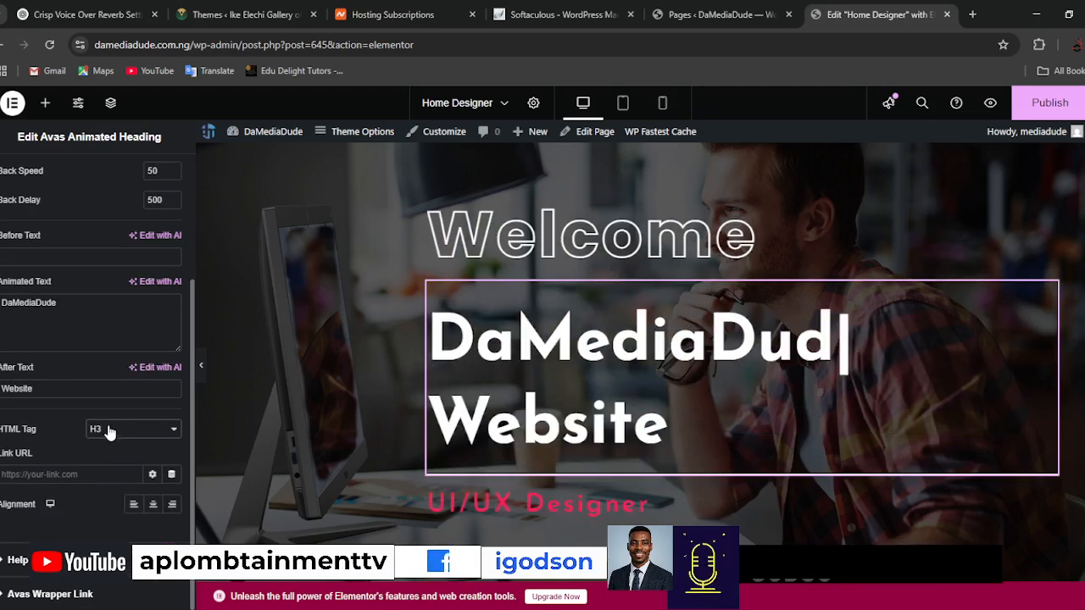
click(108, 430)
click(107, 494)
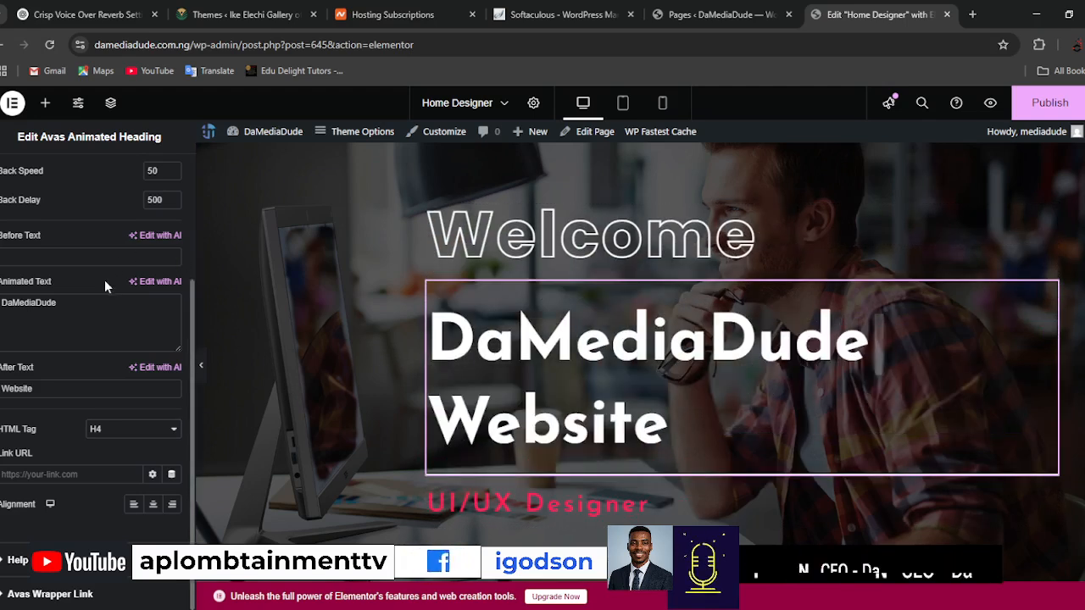
scroll(105, 287, up, 3)
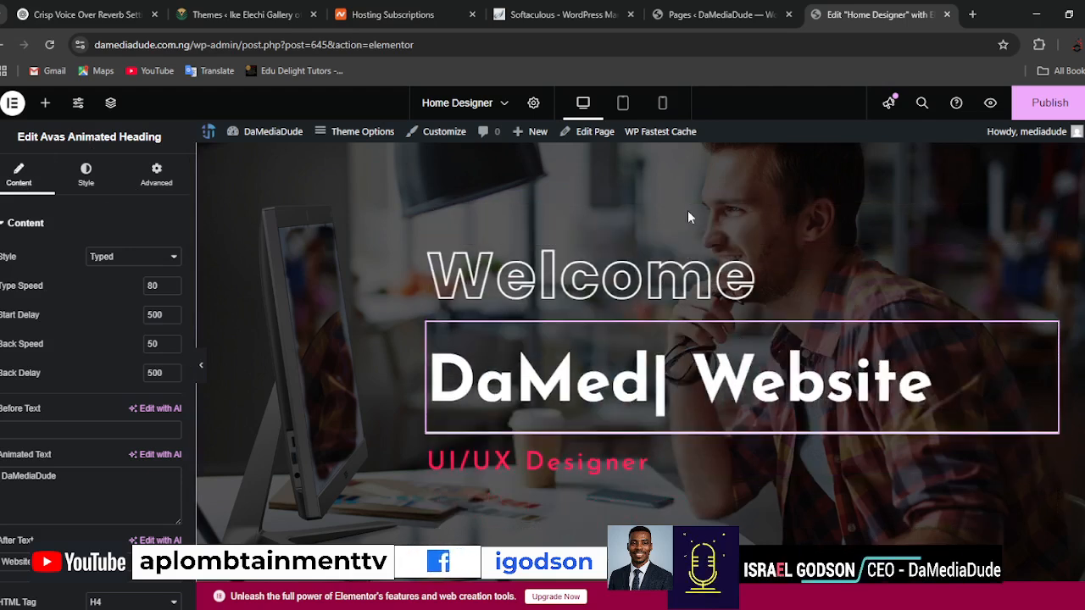
Set the "Welcome" heading's HTML tag to H4 and look through its style and advanced settings.
click(998, 253)
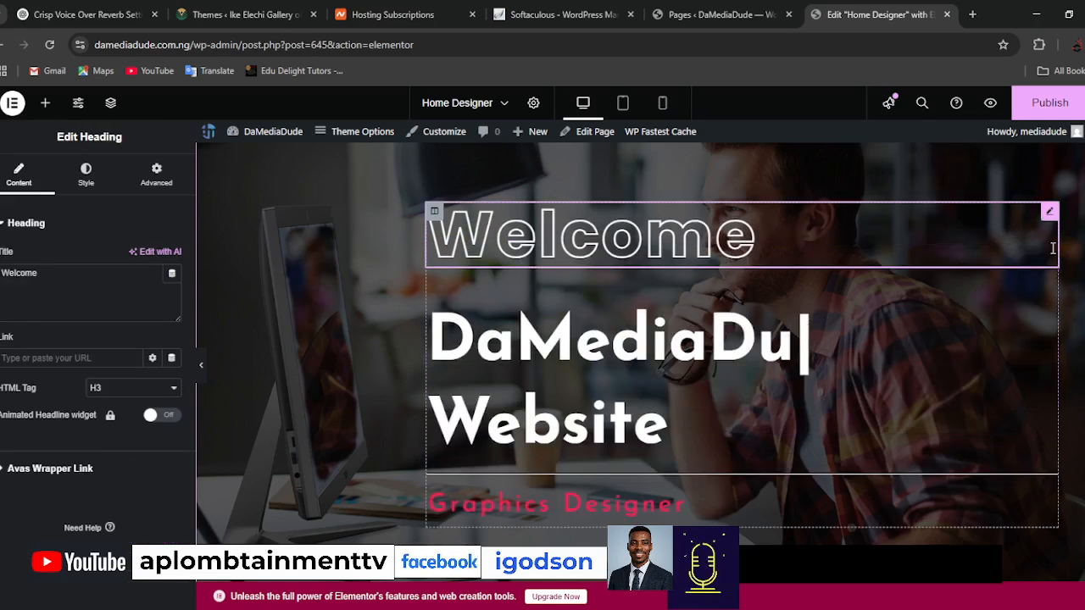
double_click(40, 272)
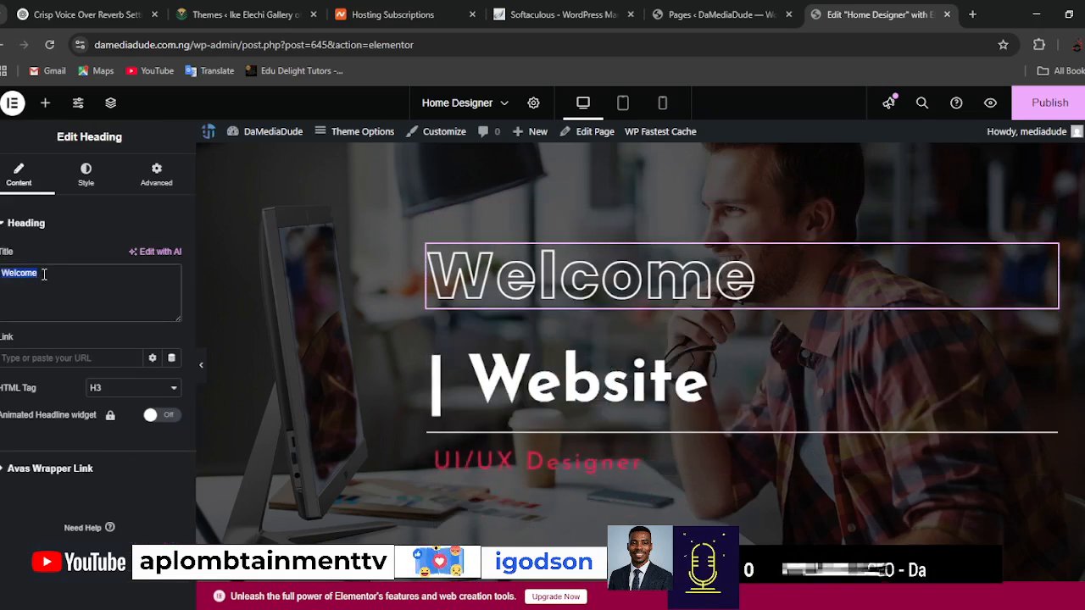
click(138, 395)
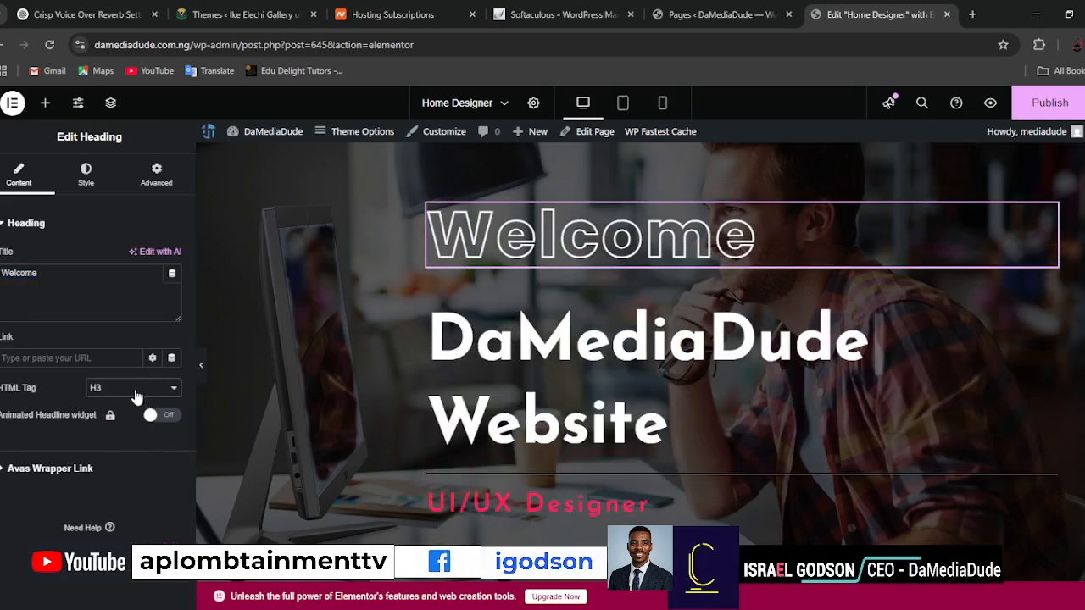
click(110, 468)
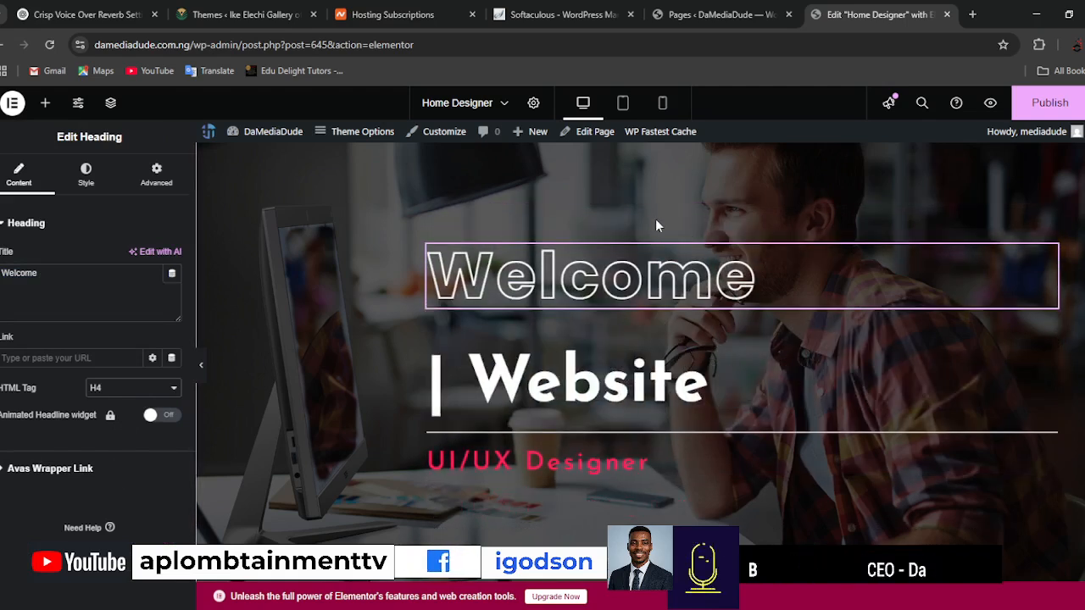
click(86, 176)
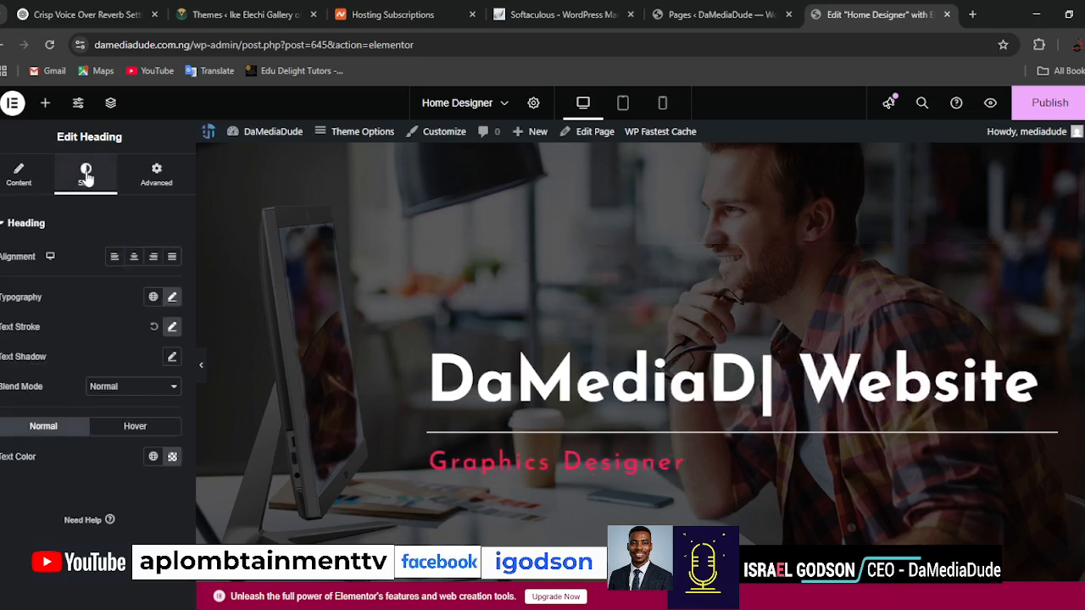
click(160, 181)
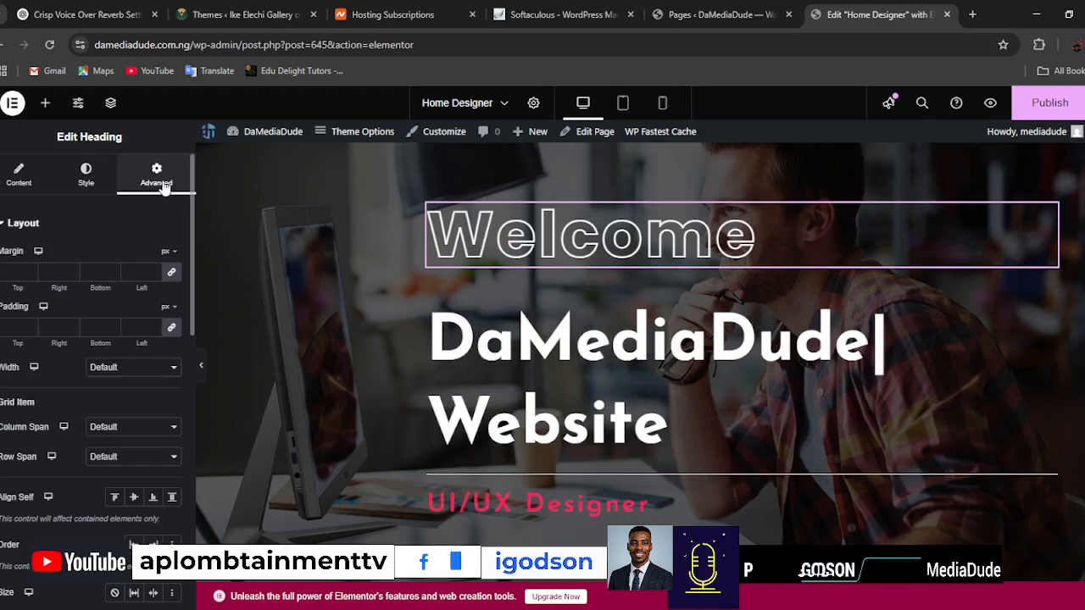
click(31, 189)
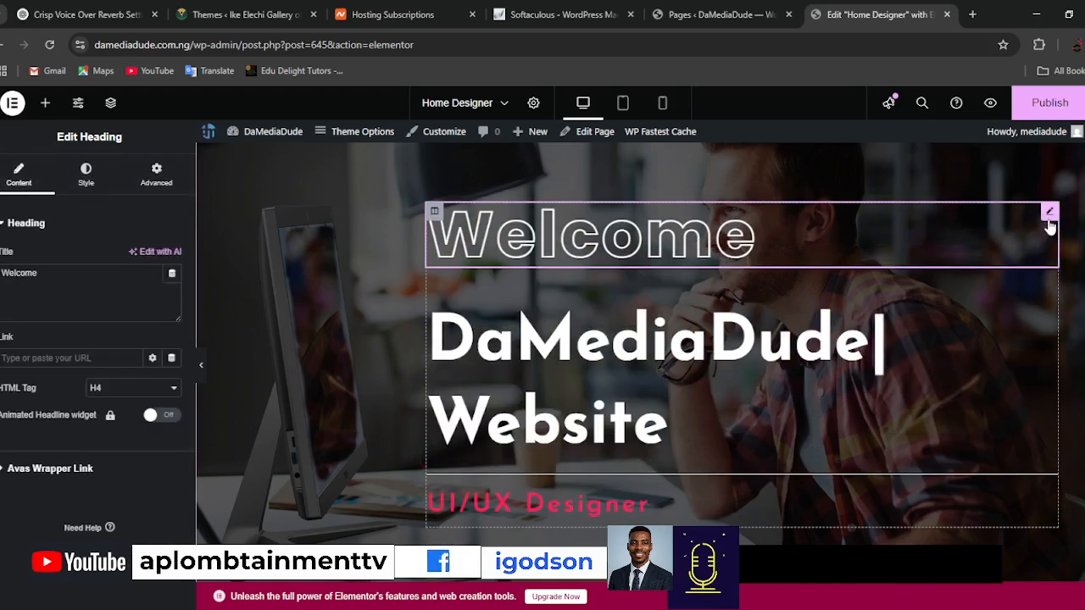
Delete the "Welcome" heading from the hero section.
right_click(1050, 219)
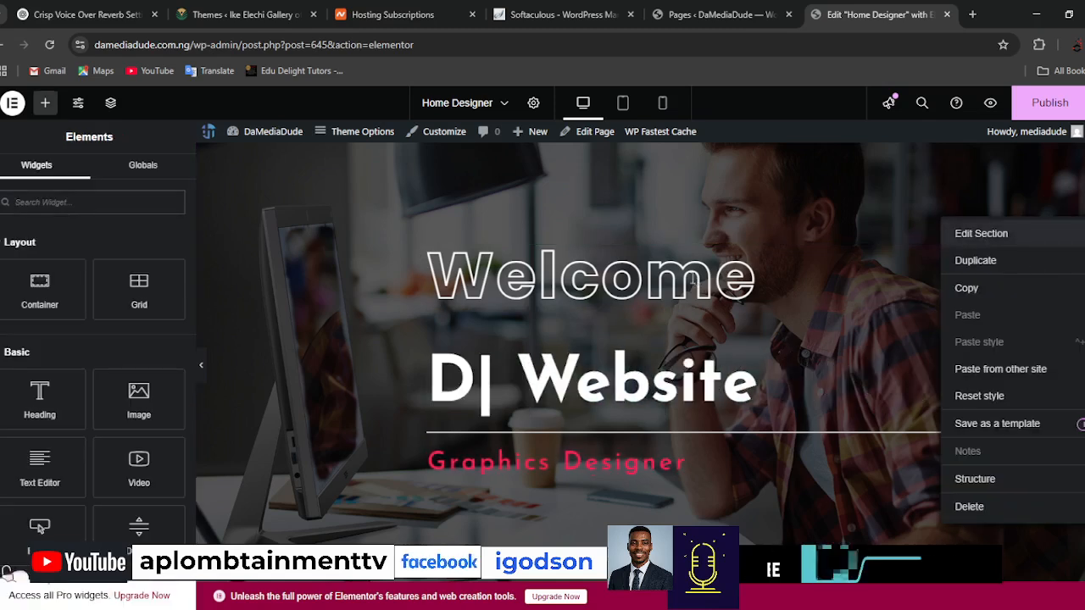
click(944, 247)
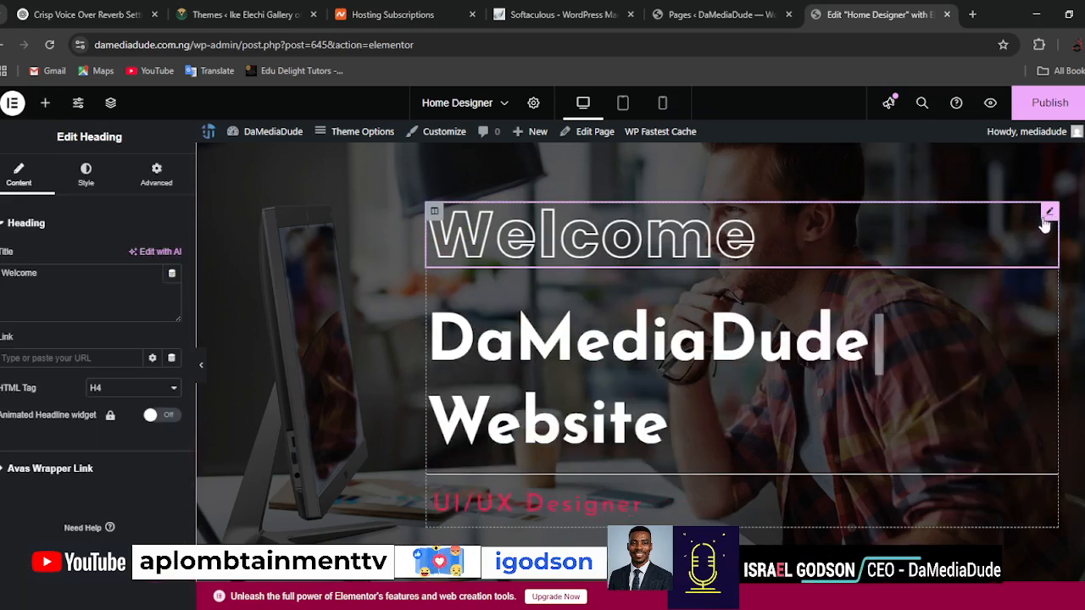
right_click(1048, 259)
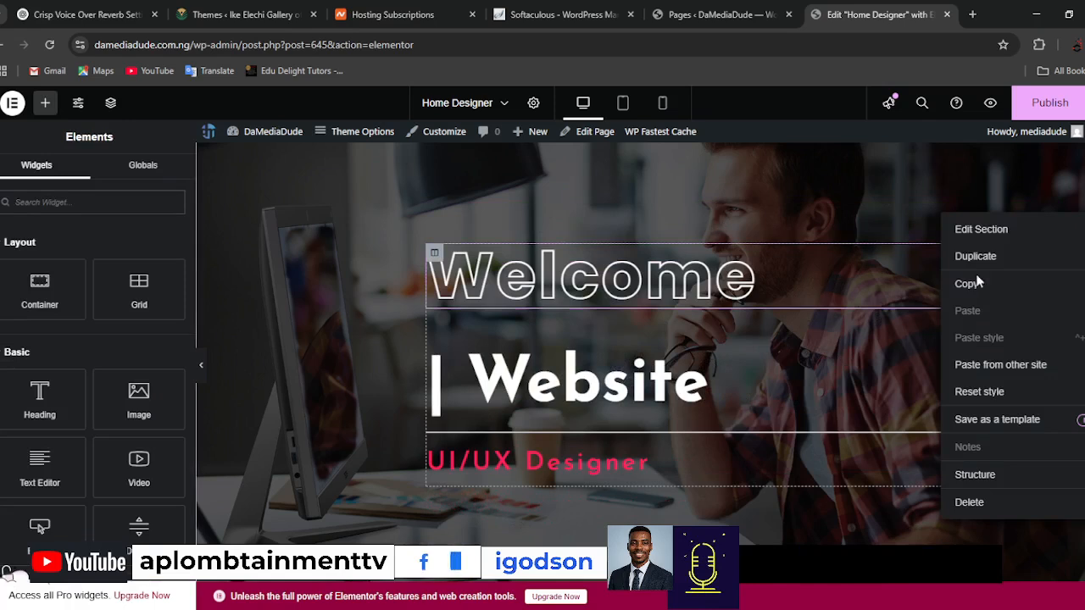
click(933, 269)
right_click(1052, 253)
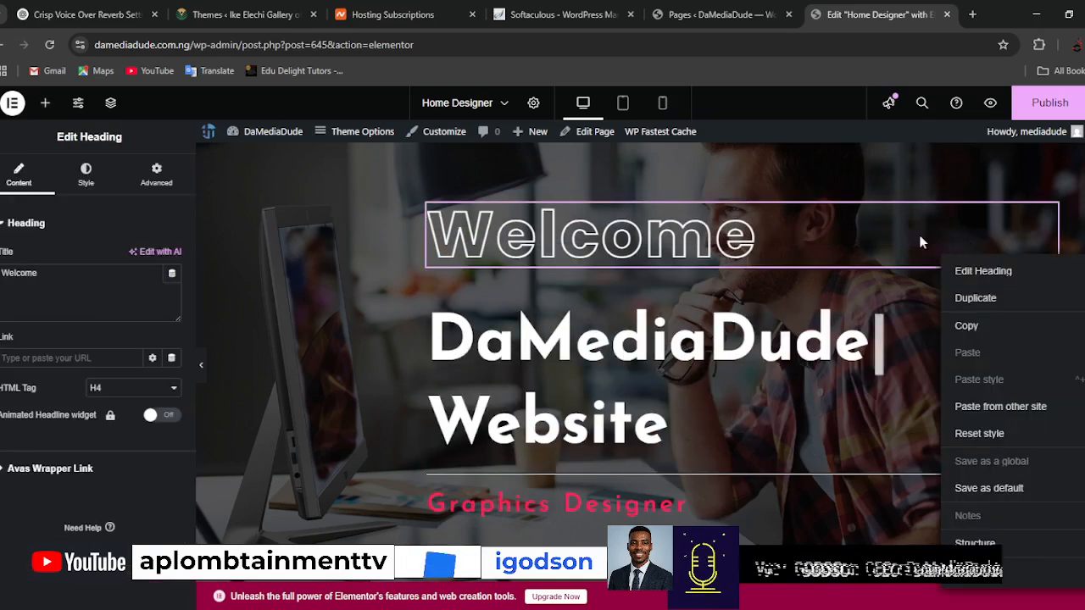
click(906, 236)
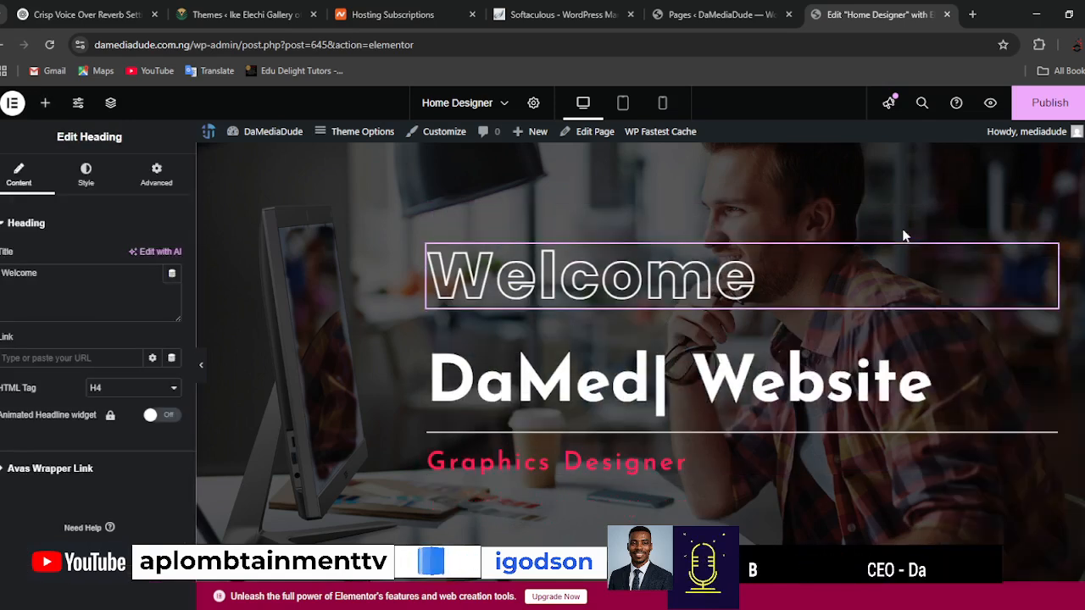
right_click(1051, 254)
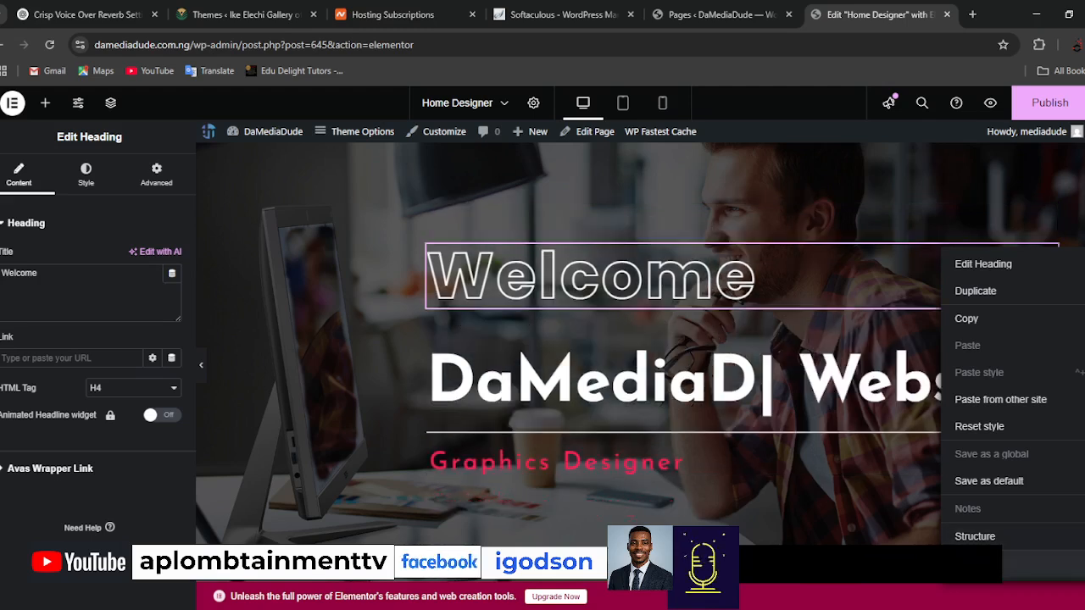
click(975, 565)
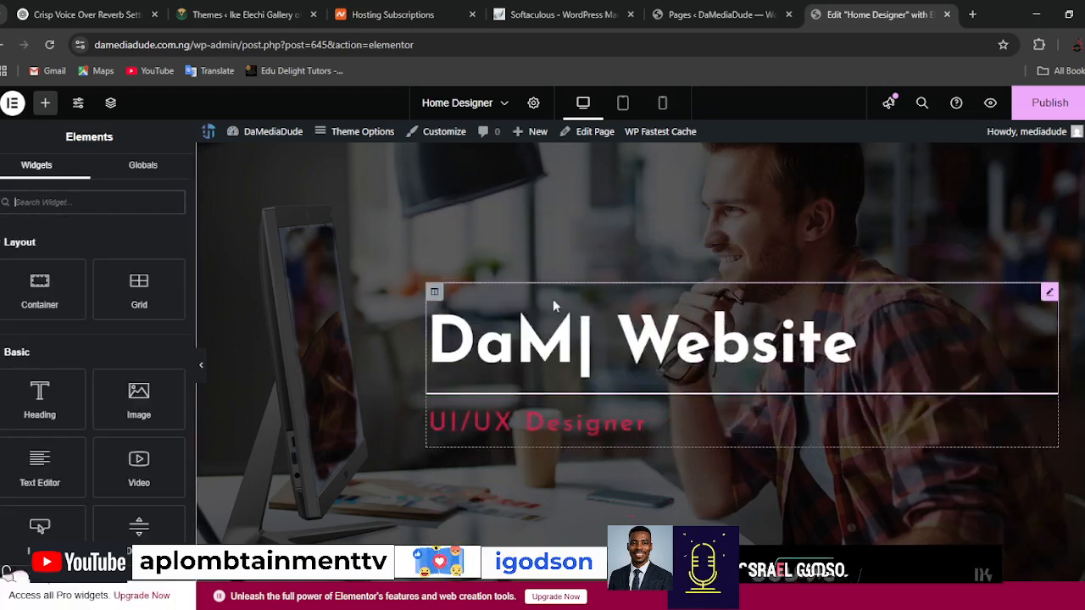
Delete the hero section's column containing the typed heading and the designer tagline.
click(509, 314)
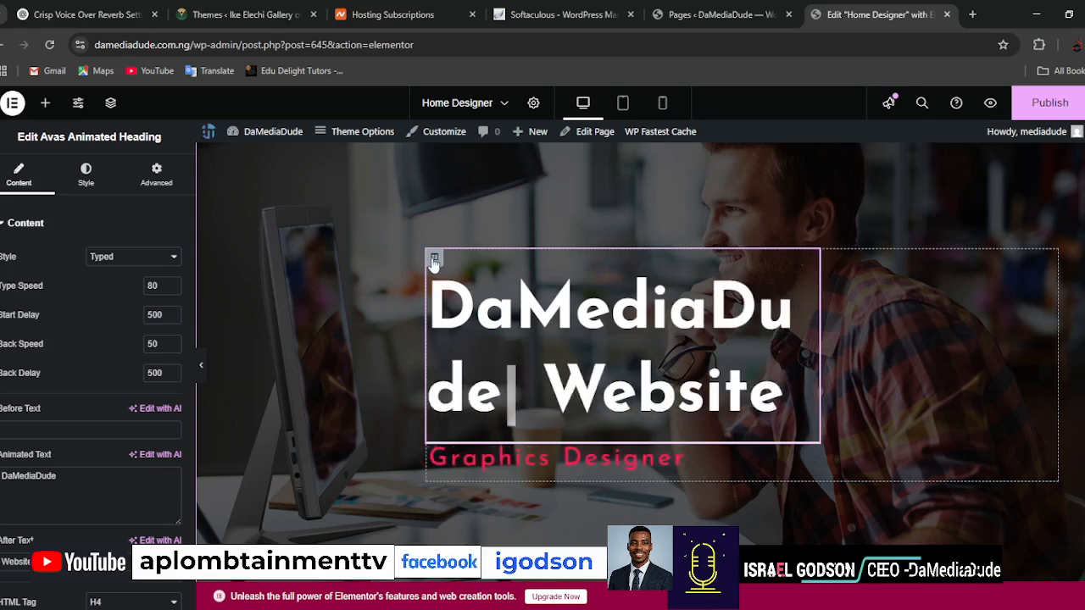
right_click(434, 261)
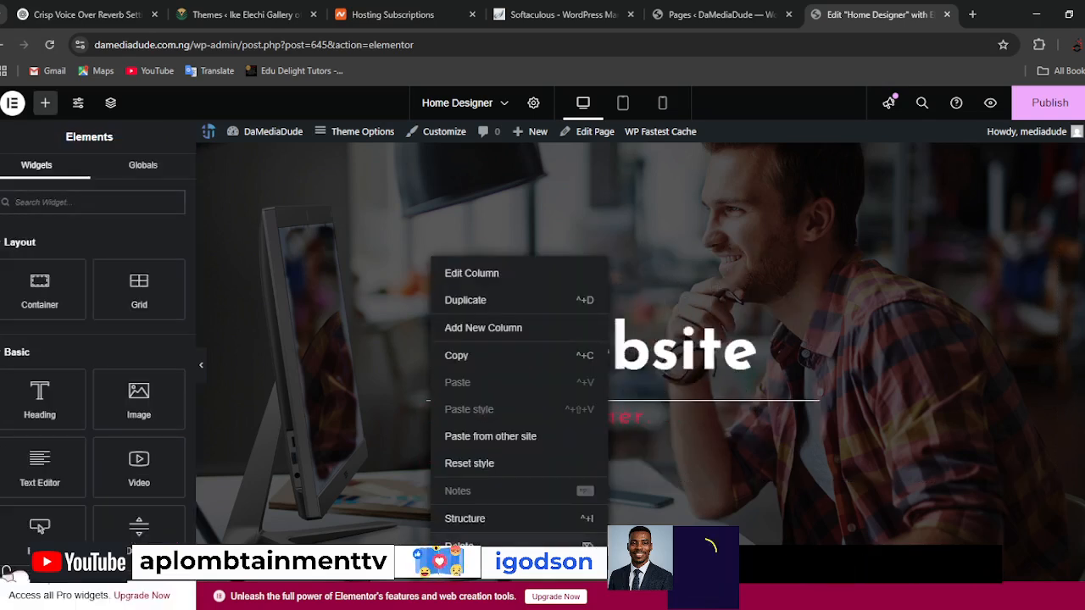
click(471, 273)
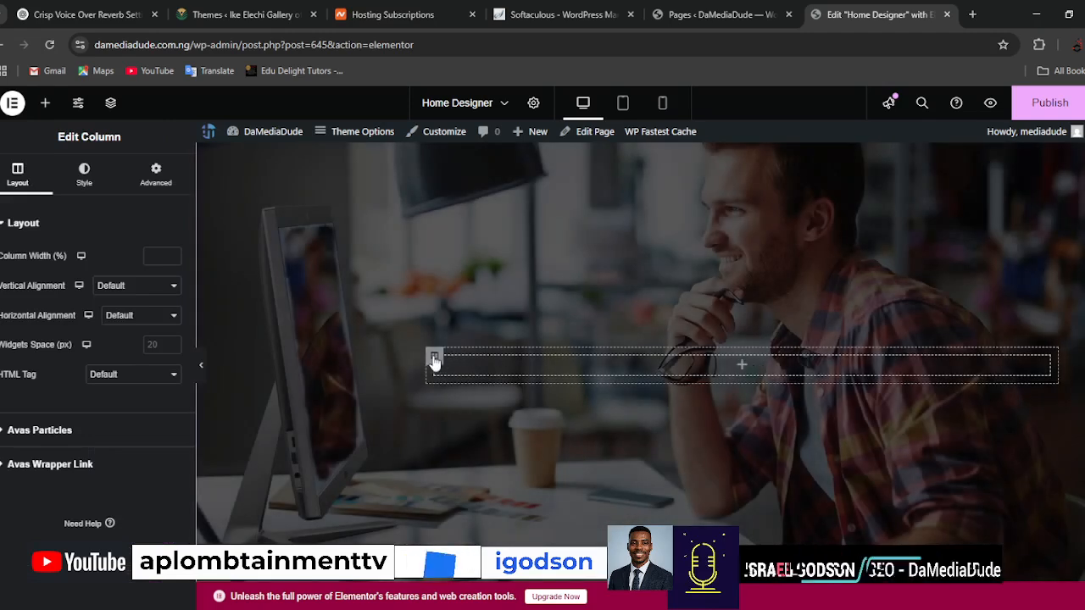
right_click(433, 362)
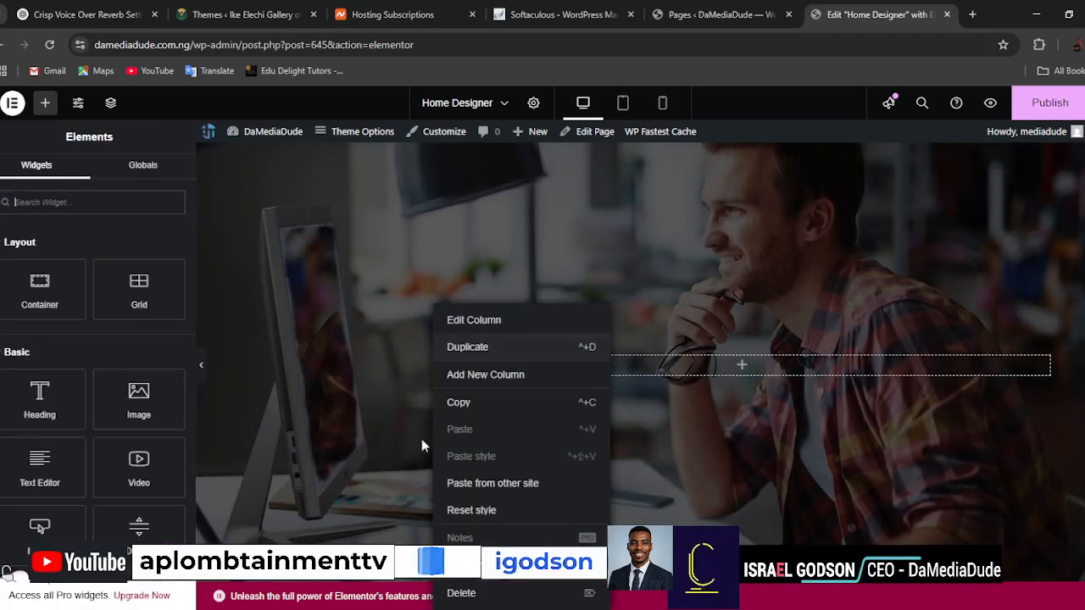
click(465, 594)
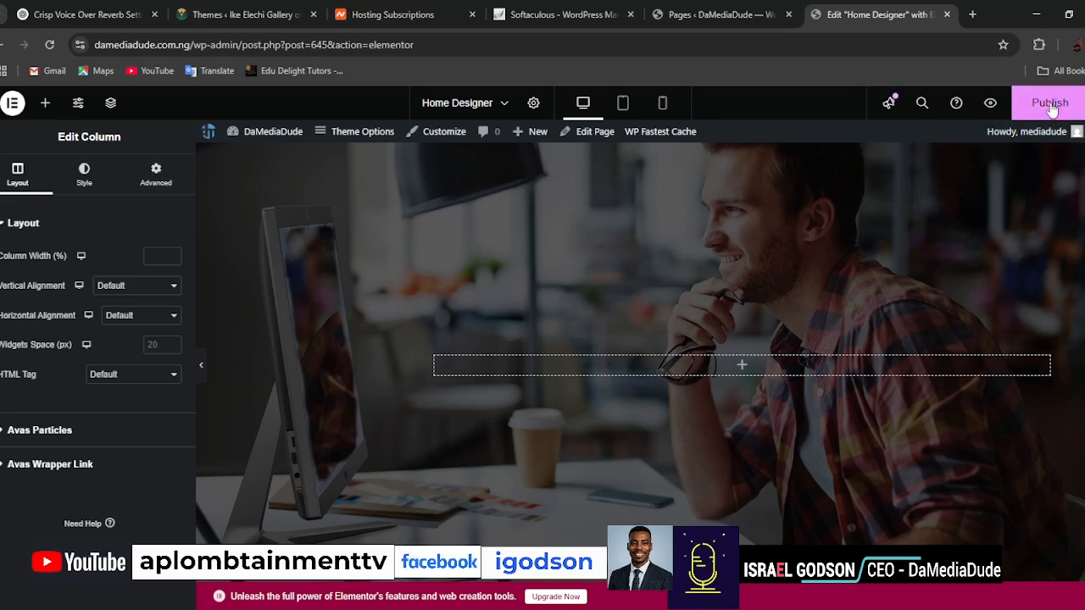
Open the layout settings of the hero section that holds the background image.
right_click(578, 200)
click(526, 206)
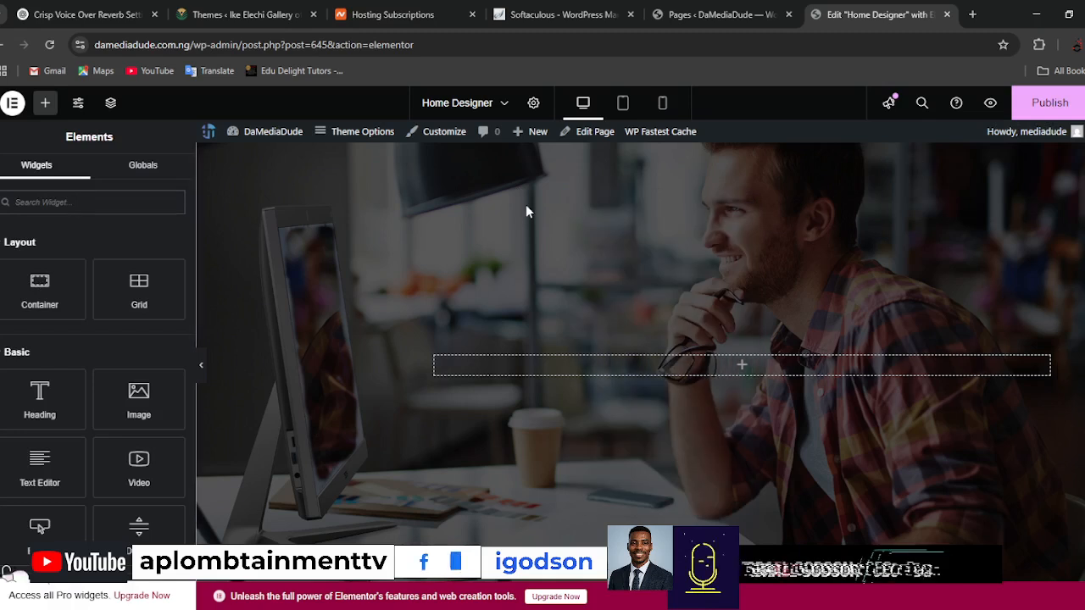
right_click(526, 211)
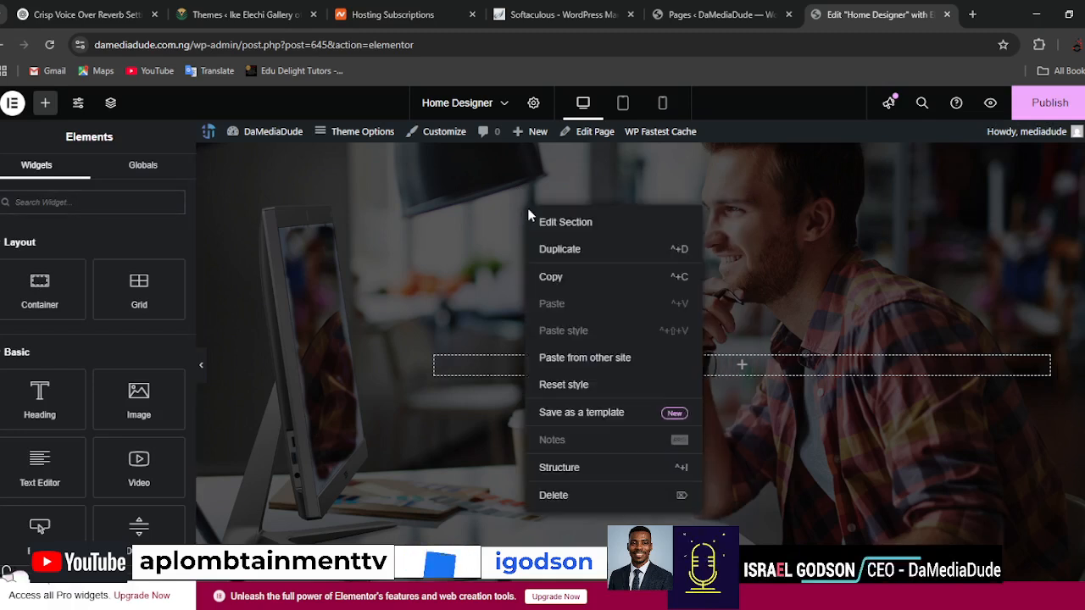
right_click(524, 184)
click(523, 177)
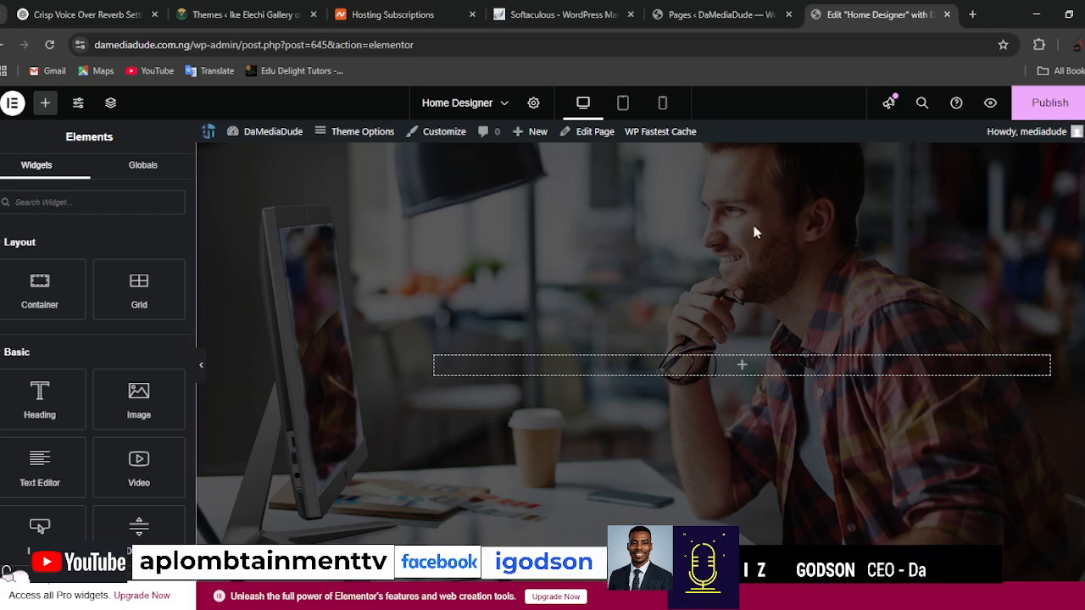
scroll(753, 227, down, 3)
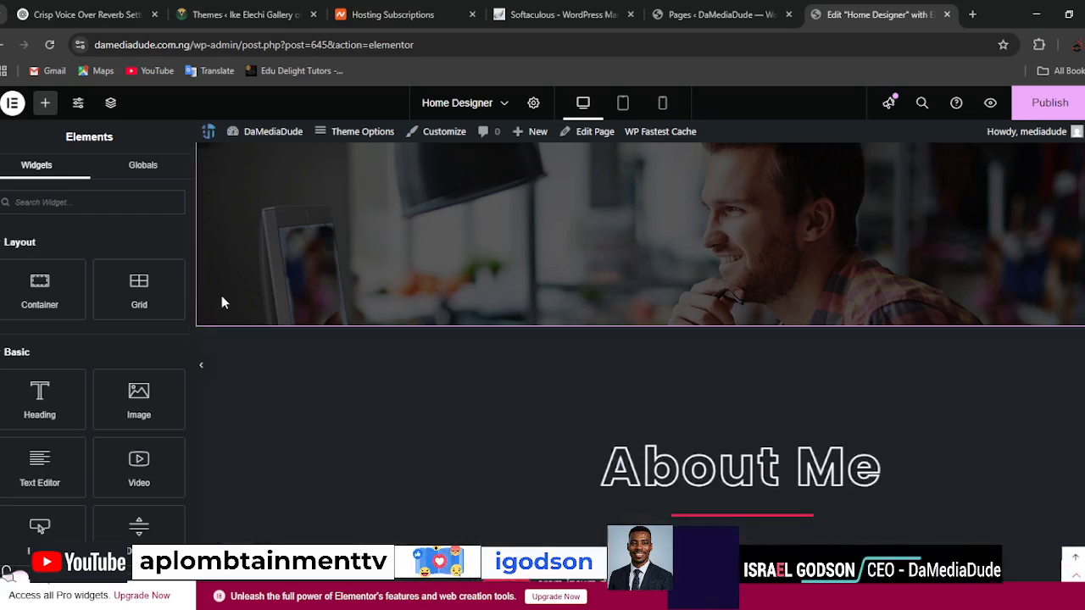
right_click(334, 246)
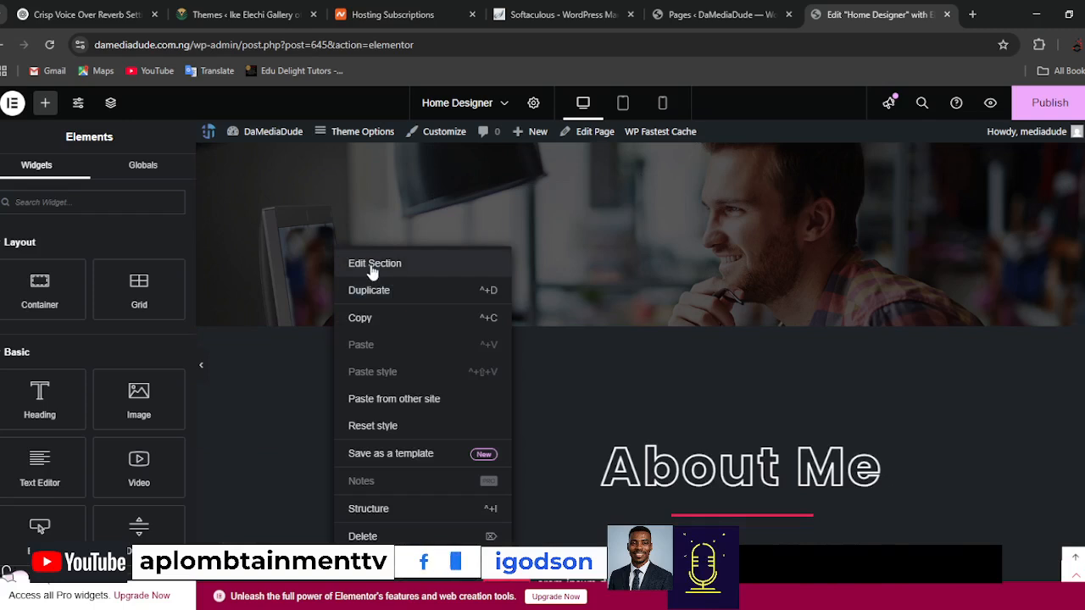
click(371, 265)
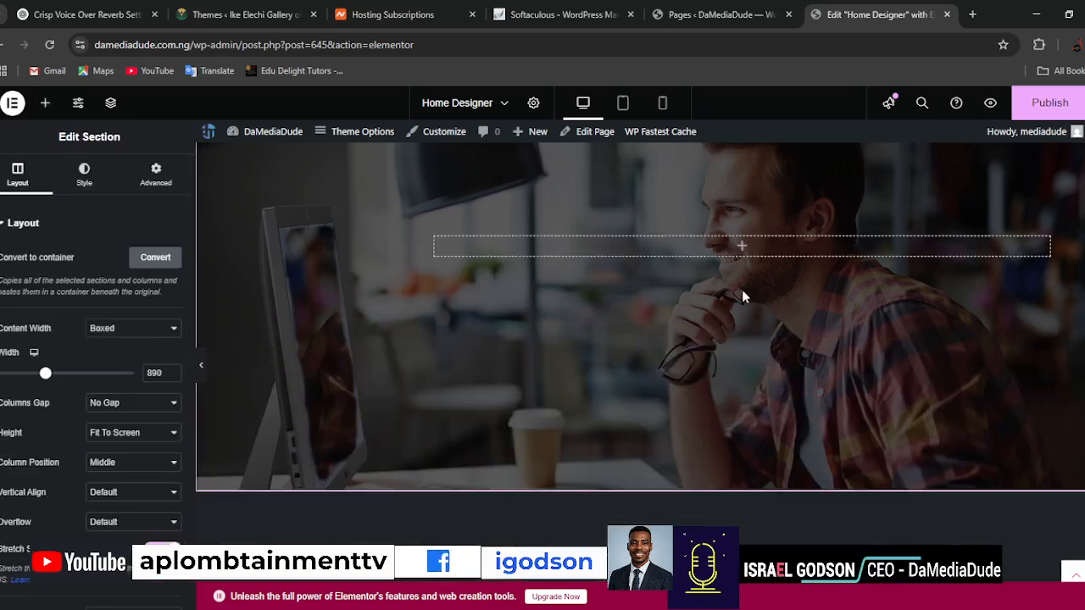
Try Full Width as the hero section's content width, then set it back to Boxed.
click(127, 336)
click(118, 364)
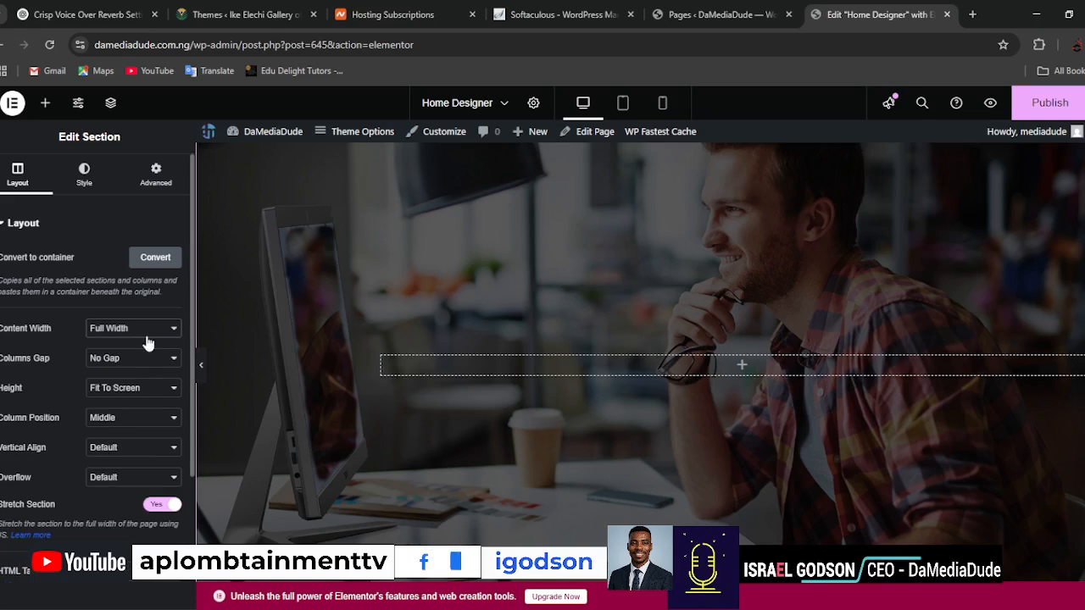
click(143, 337)
click(136, 343)
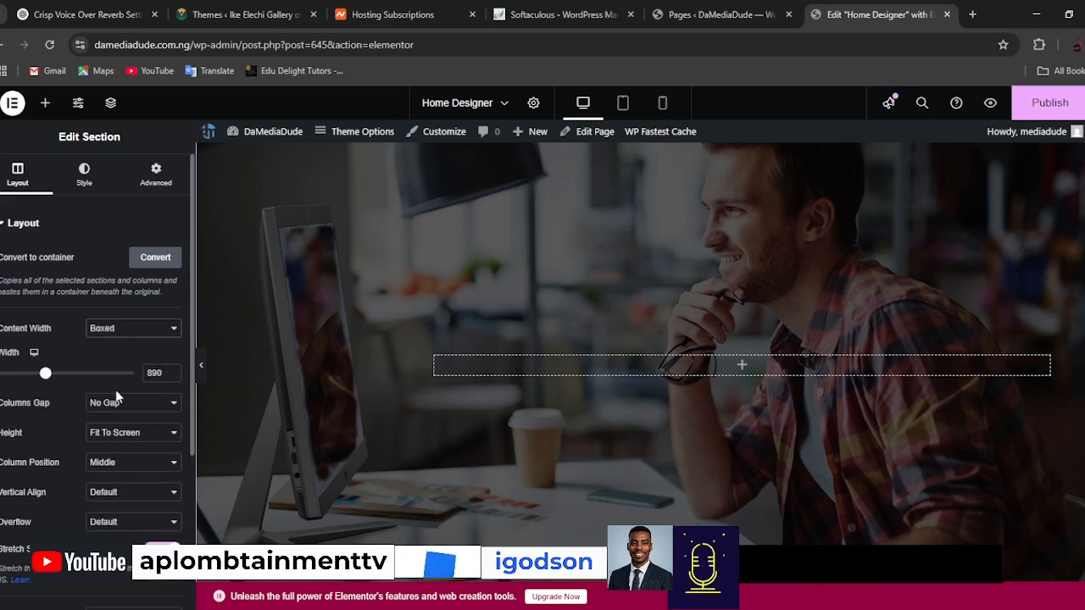
Set the hero section's boxed width to 2000 and its height to Default.
double_click(150, 373)
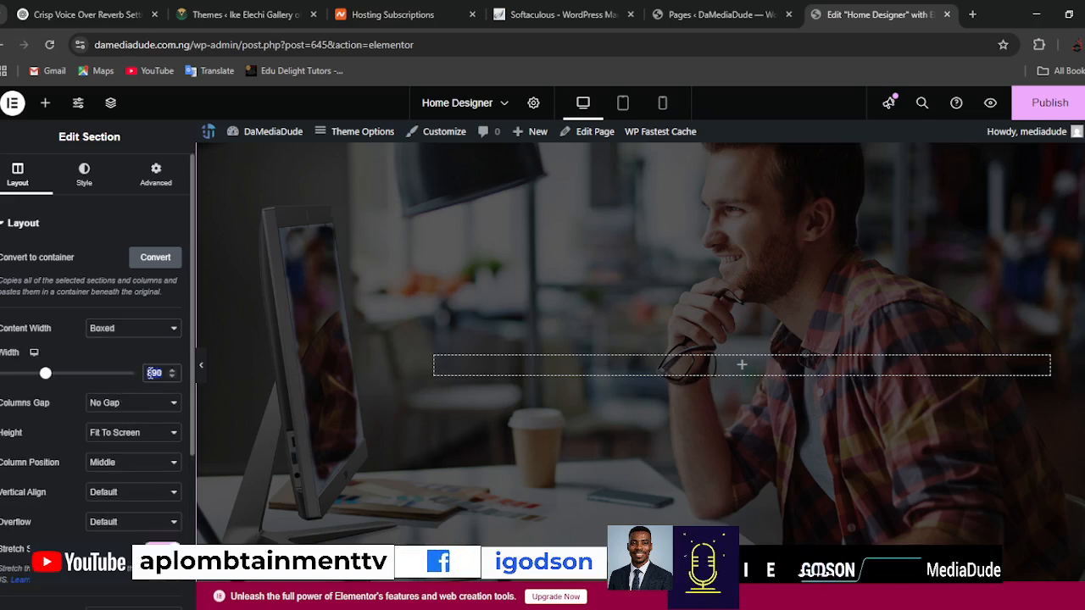
text(1000)
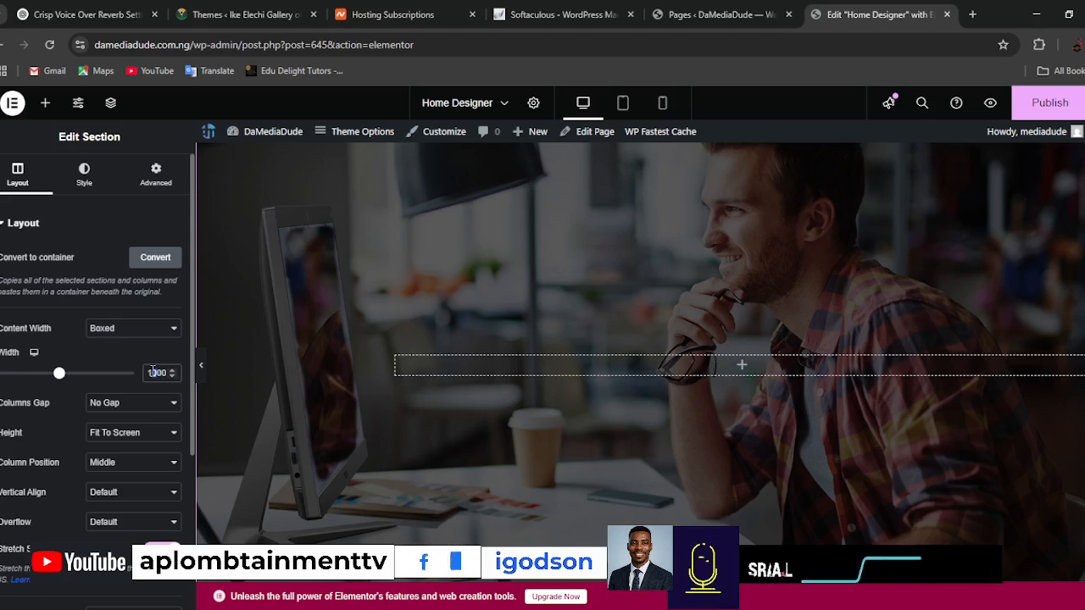
key(BackSpace)
text(2)
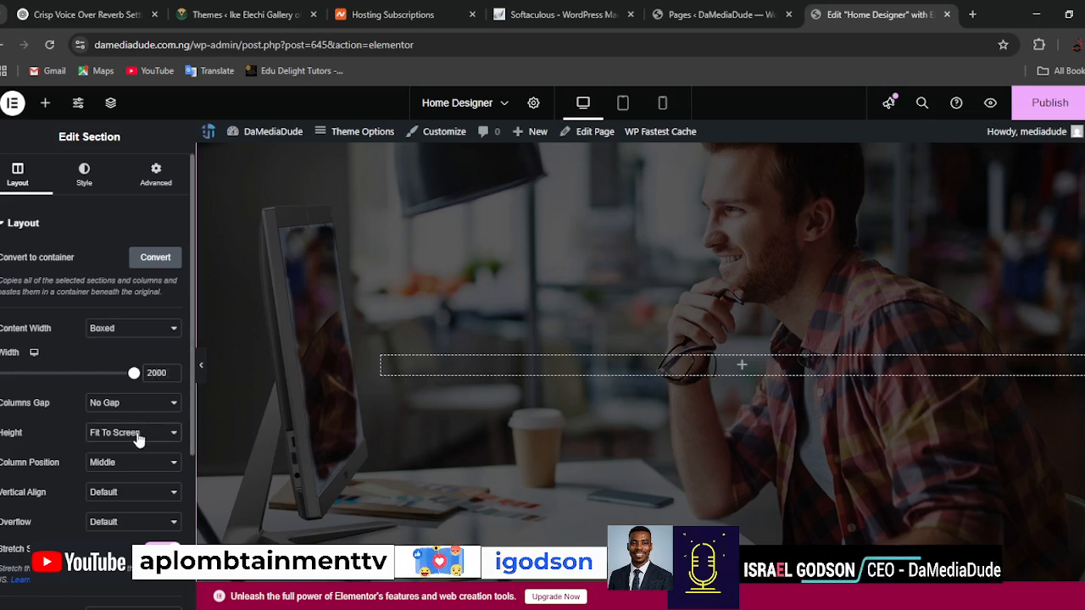
click(123, 455)
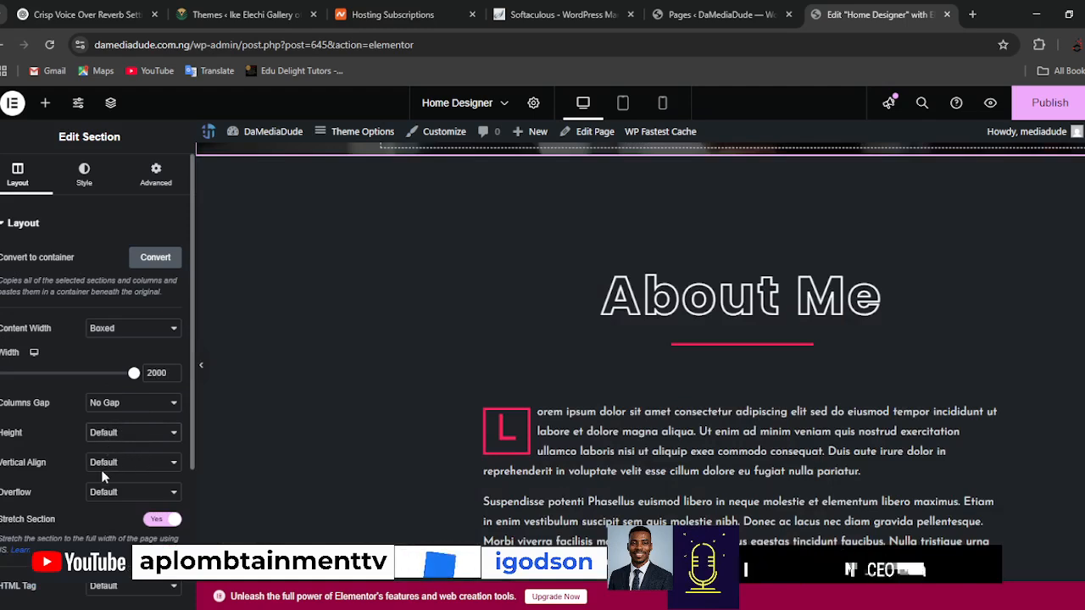
Undo the hero section's last height change, try Stretch as its column position and set it back to Middle.
key(ctrl+z)
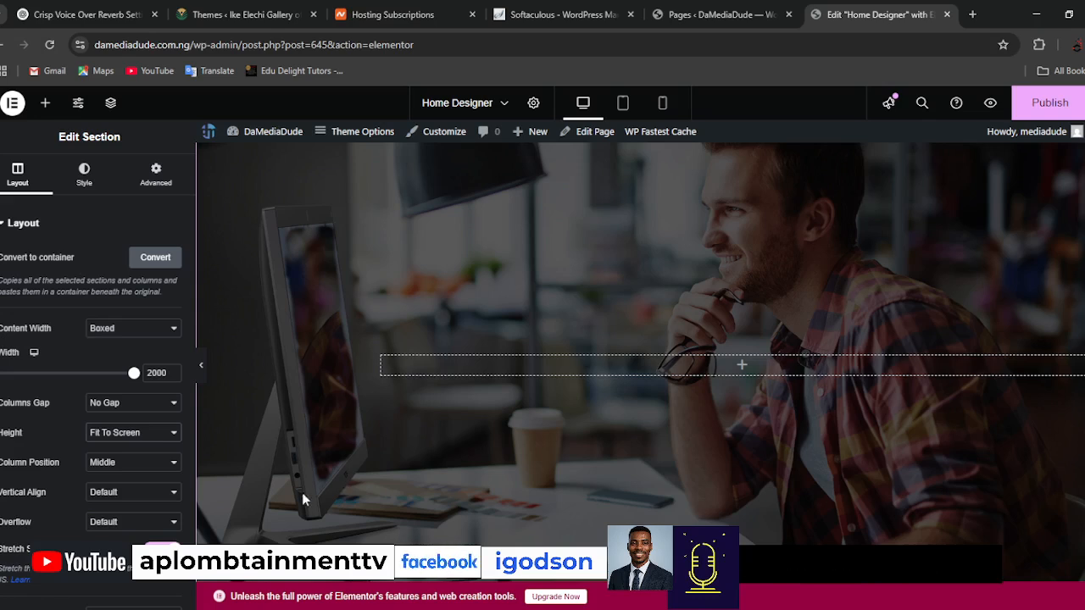
click(153, 466)
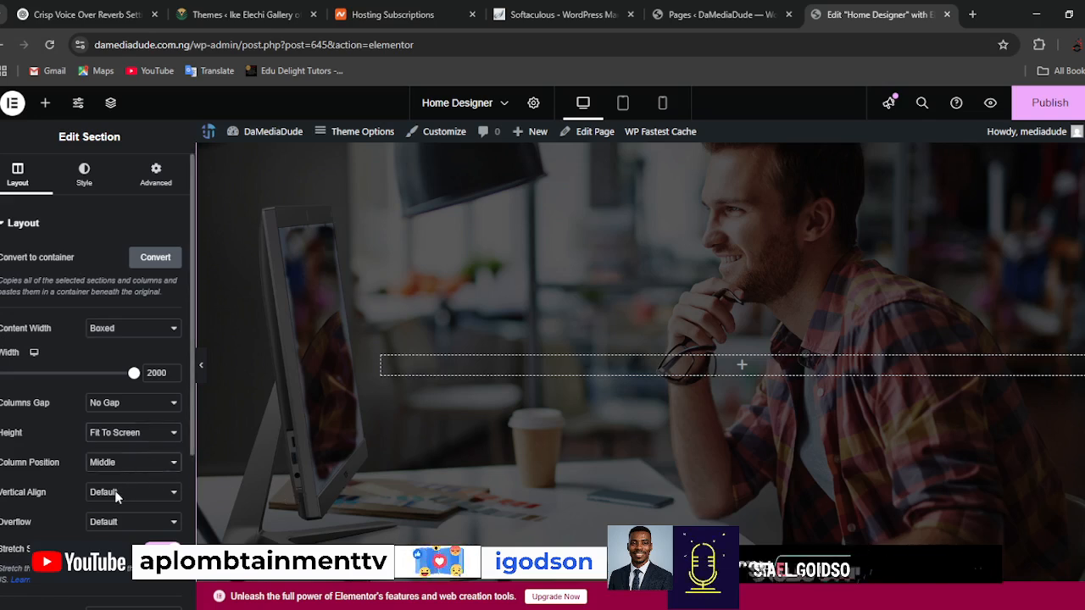
click(124, 495)
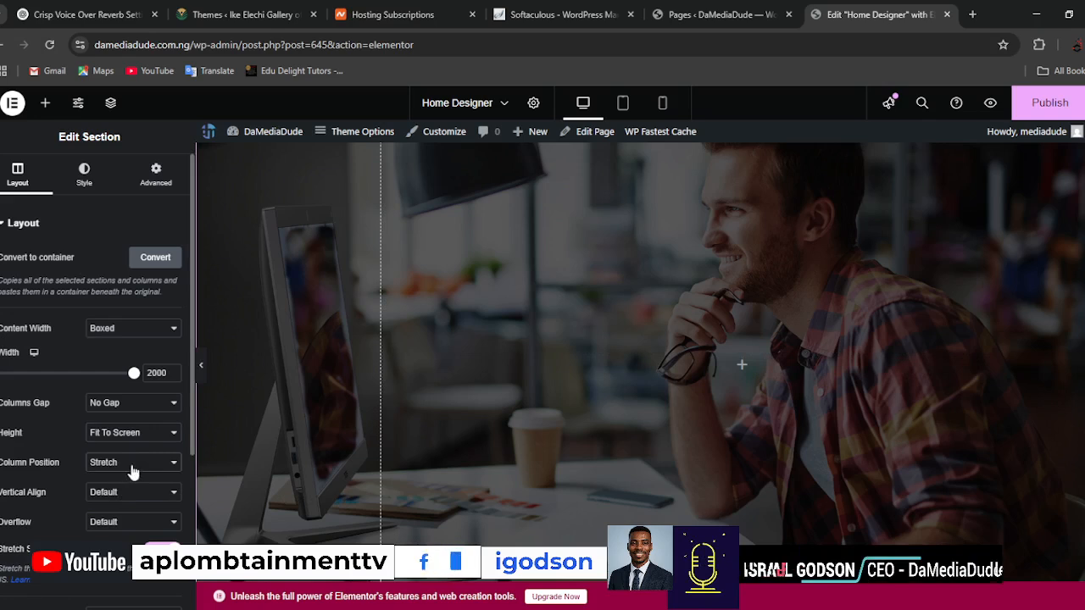
click(115, 495)
click(116, 467)
click(109, 516)
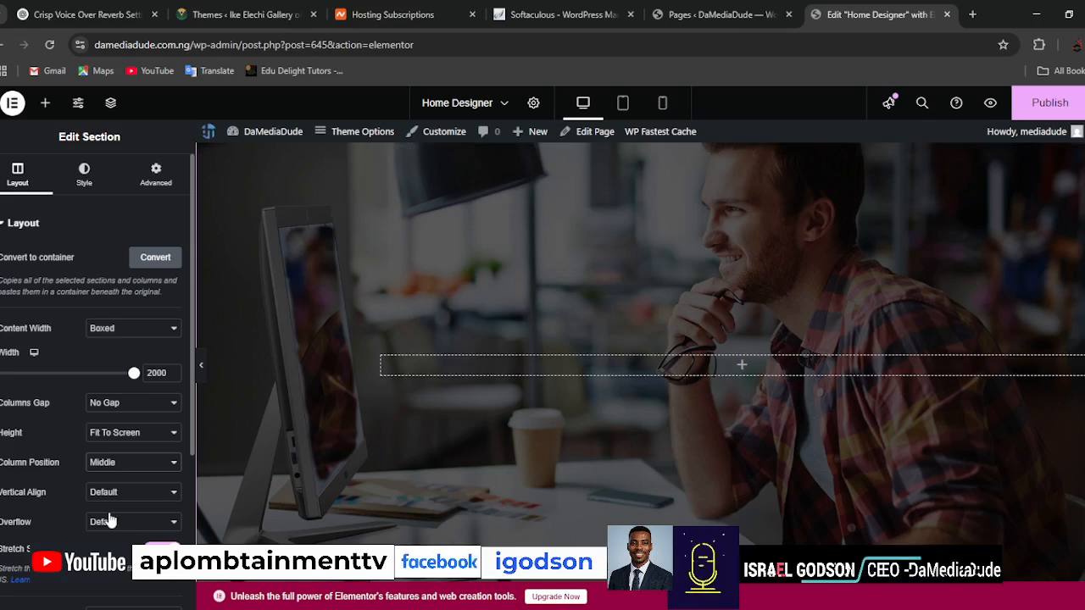
click(157, 197)
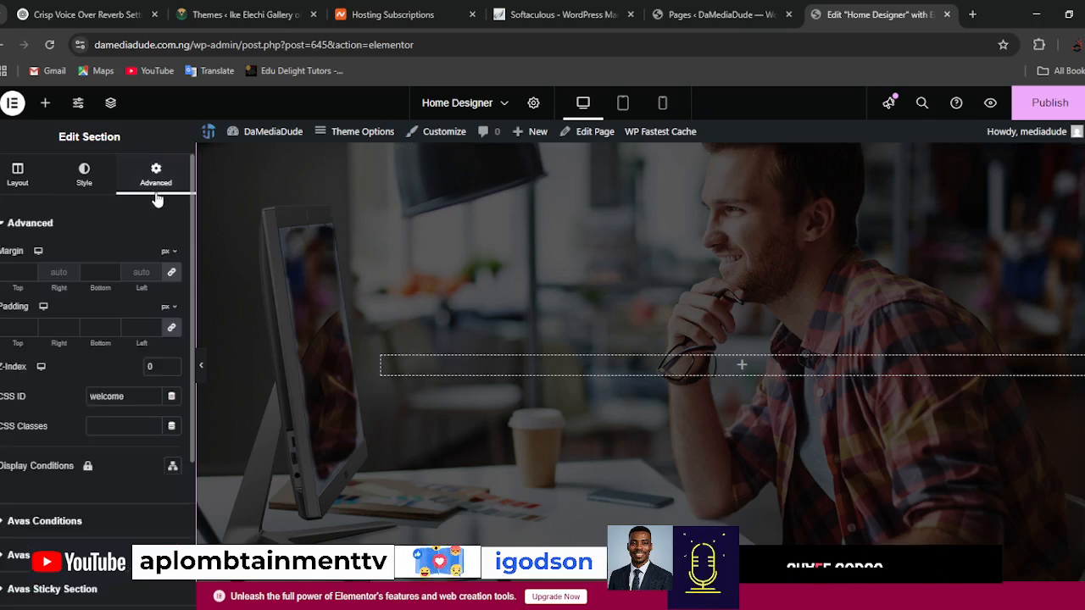
scroll(125, 445, down, 3)
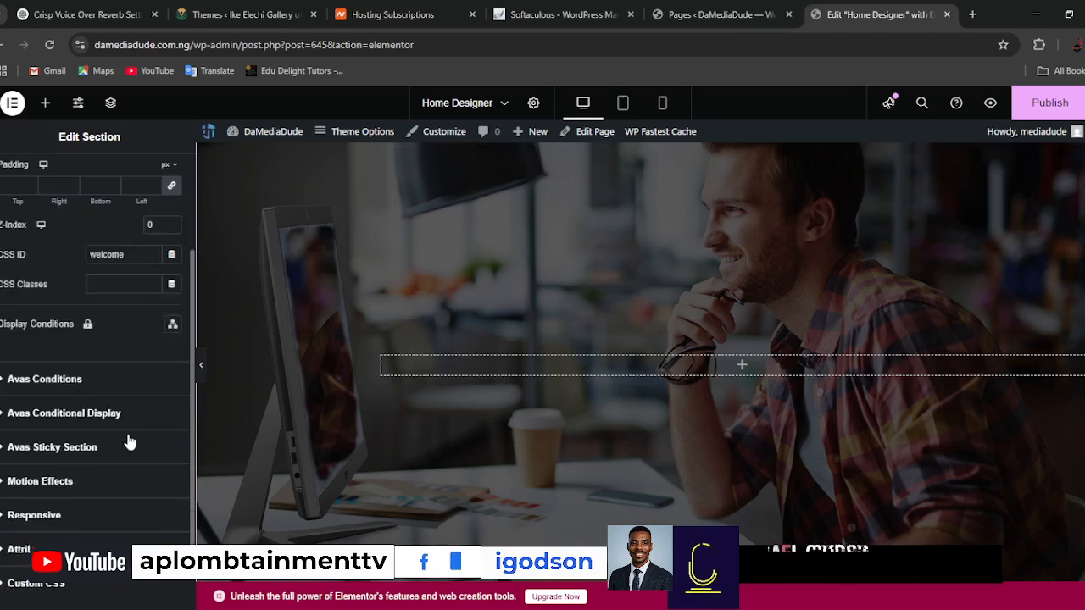
scroll(126, 445, up, 3)
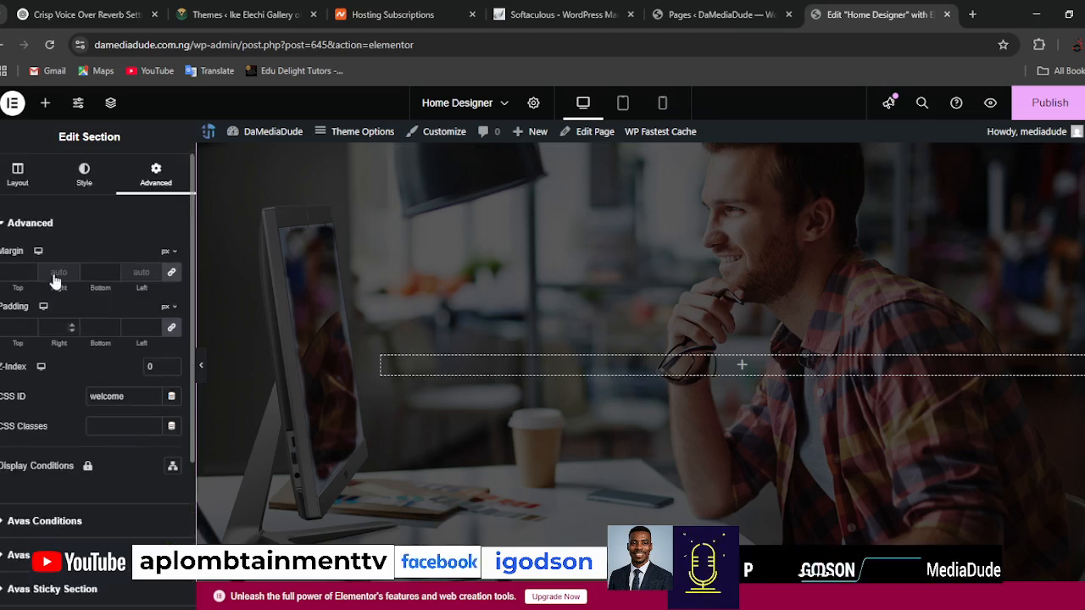
Replace the hero section's background image with Project-Pic-1.png from the media library.
click(84, 175)
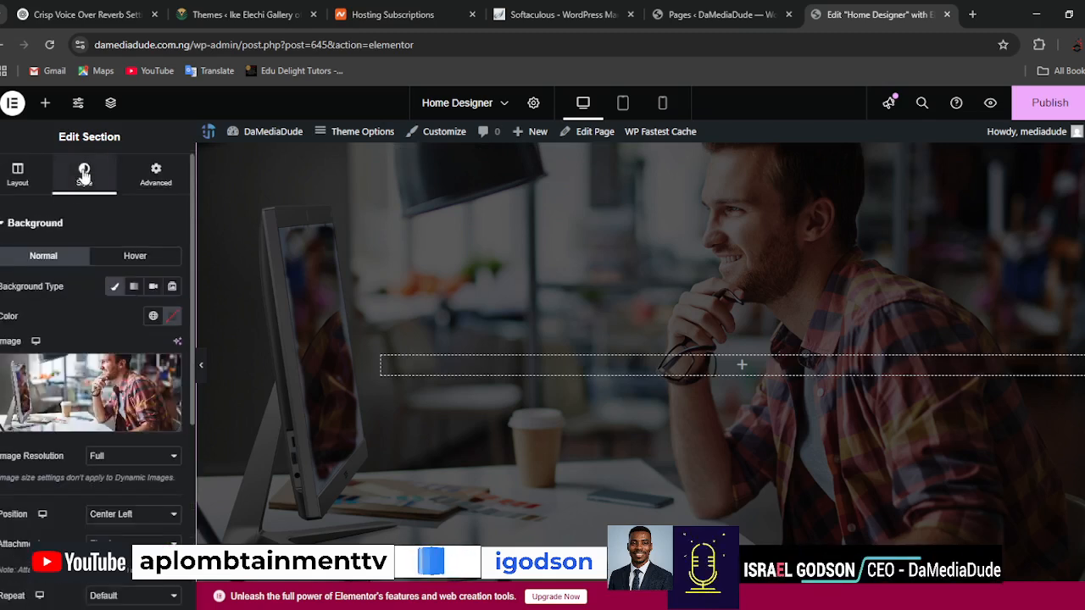
click(96, 390)
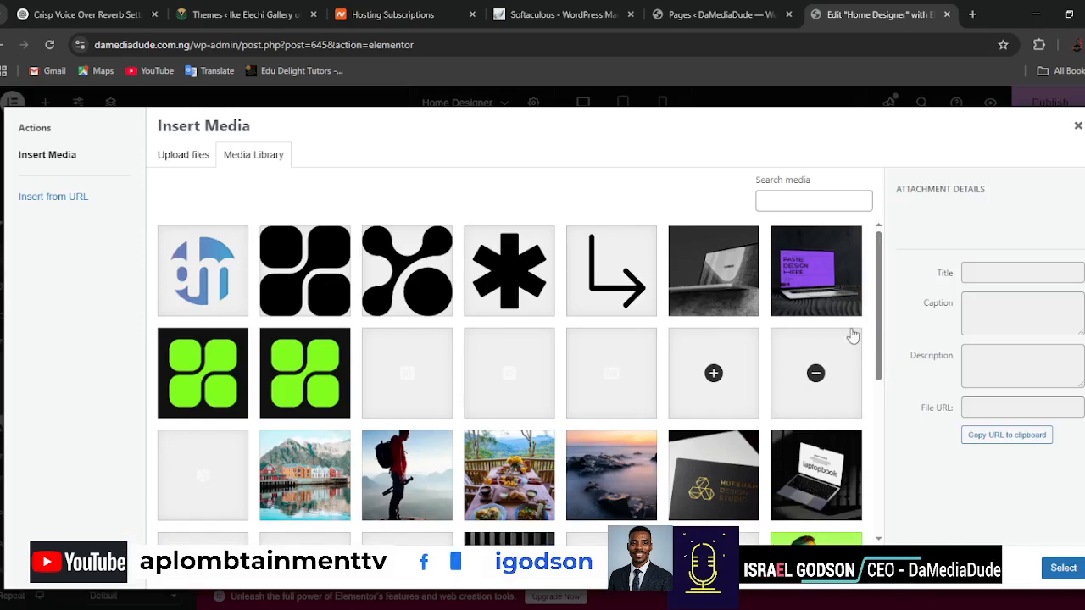
click(725, 281)
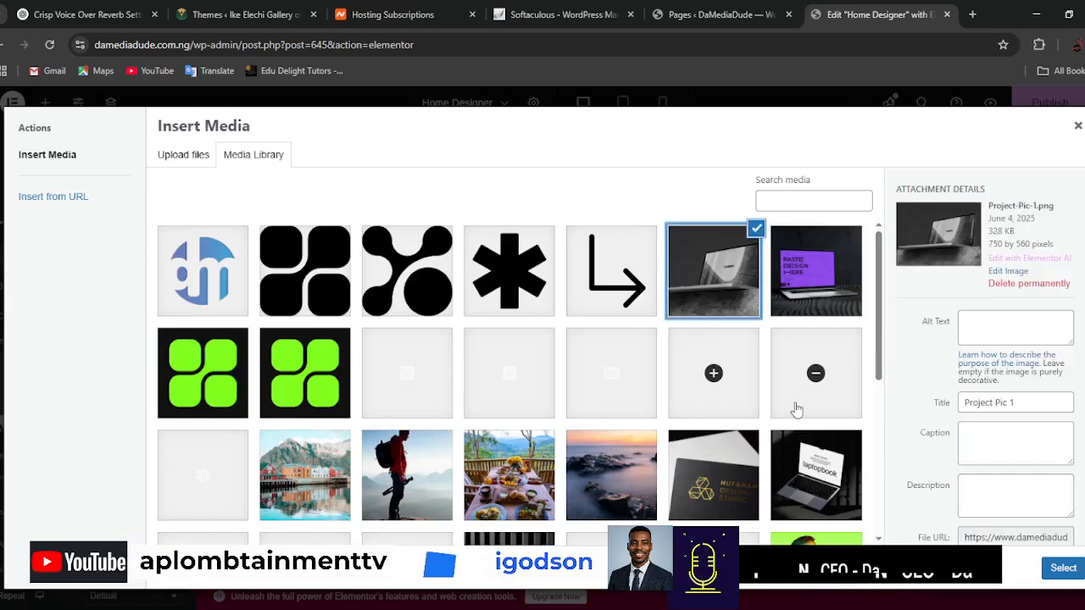
click(1061, 570)
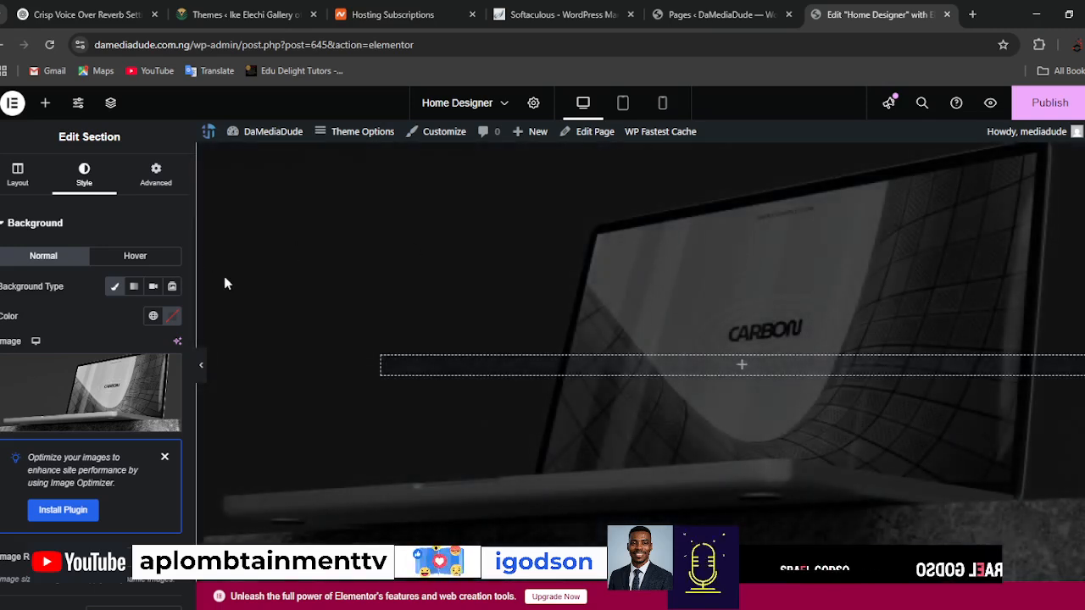
Add a new column beside the empty column in the hero section.
right_click(744, 371)
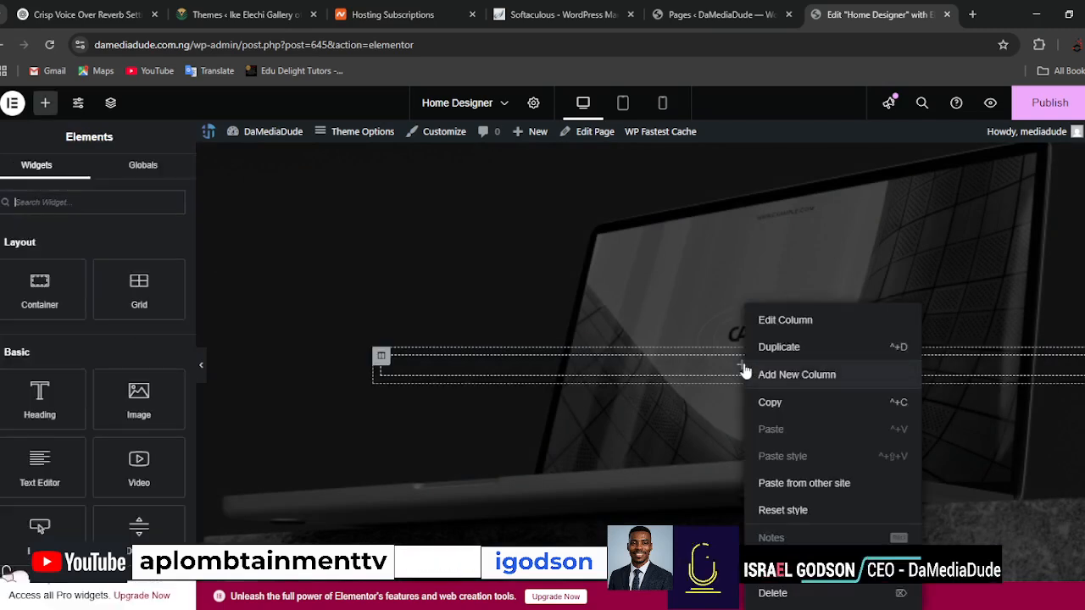
click(792, 373)
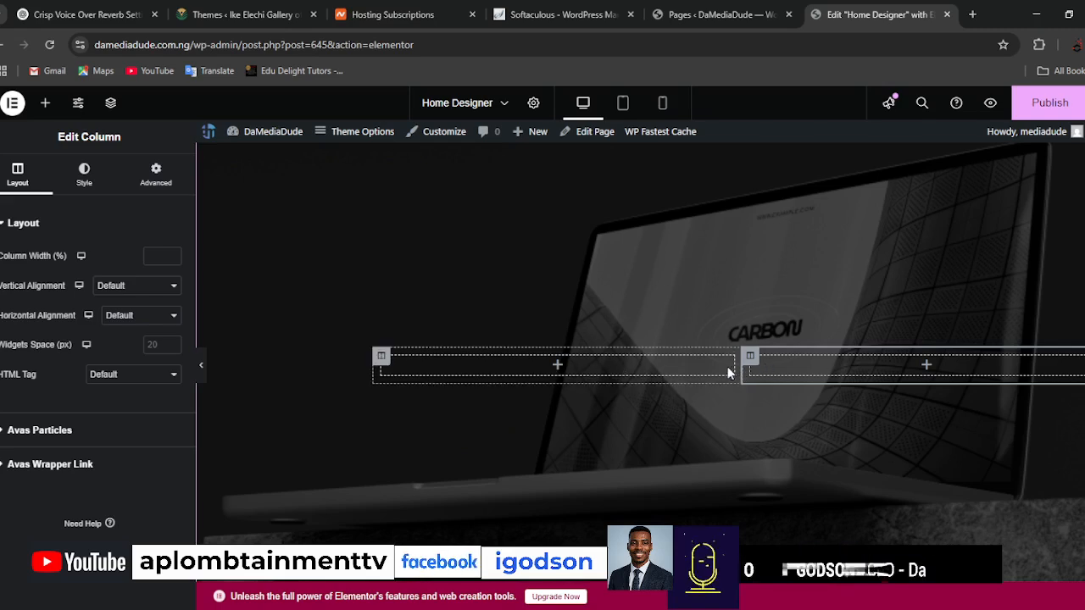
Search the available widgets for "ani" and clear the search.
click(558, 368)
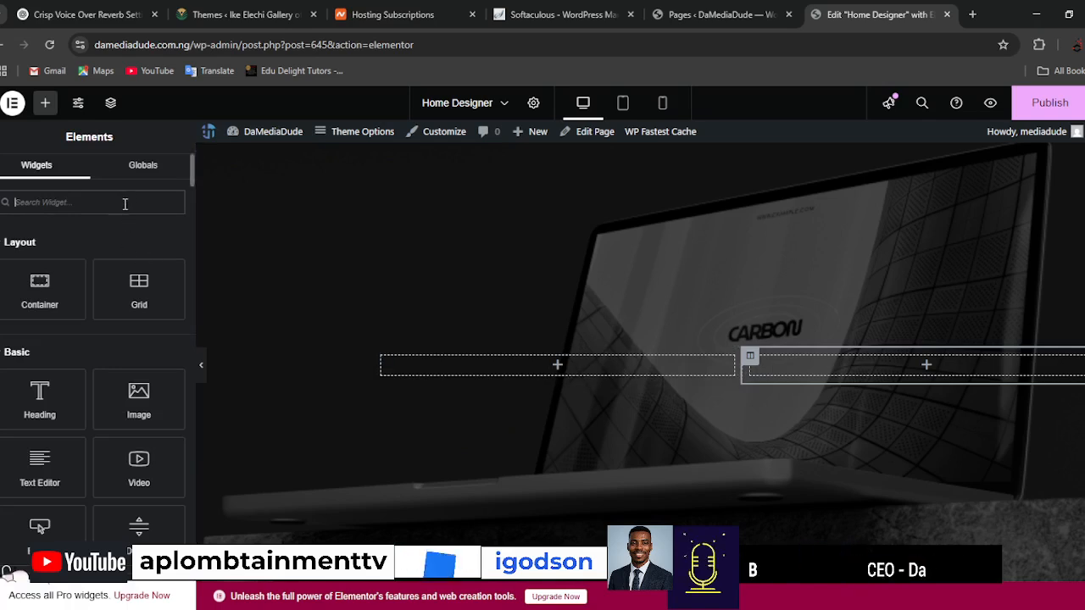
text(an)
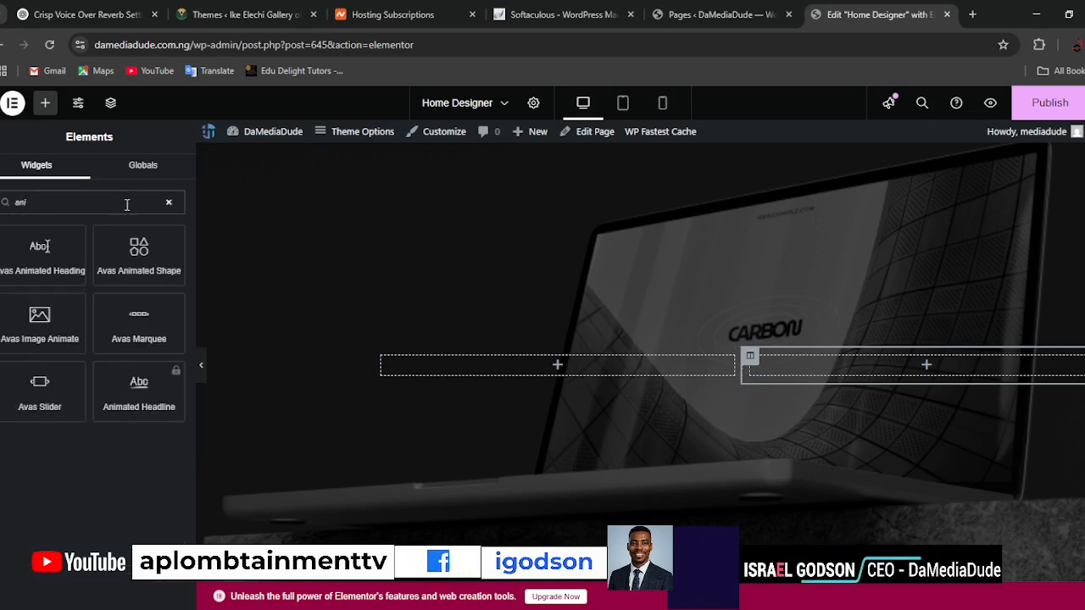
text(i)
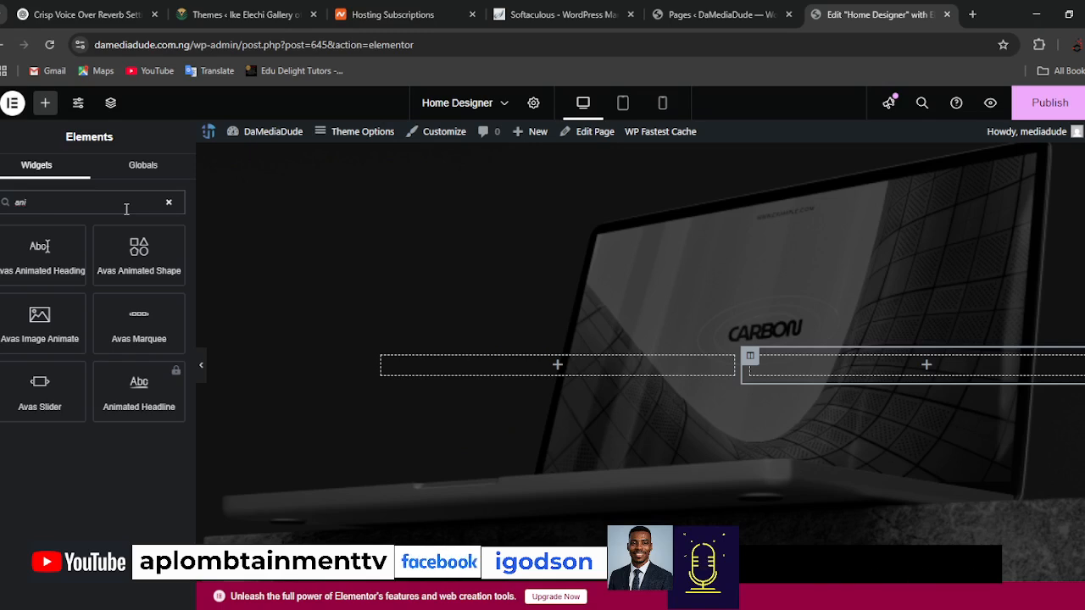
double_click(126, 209)
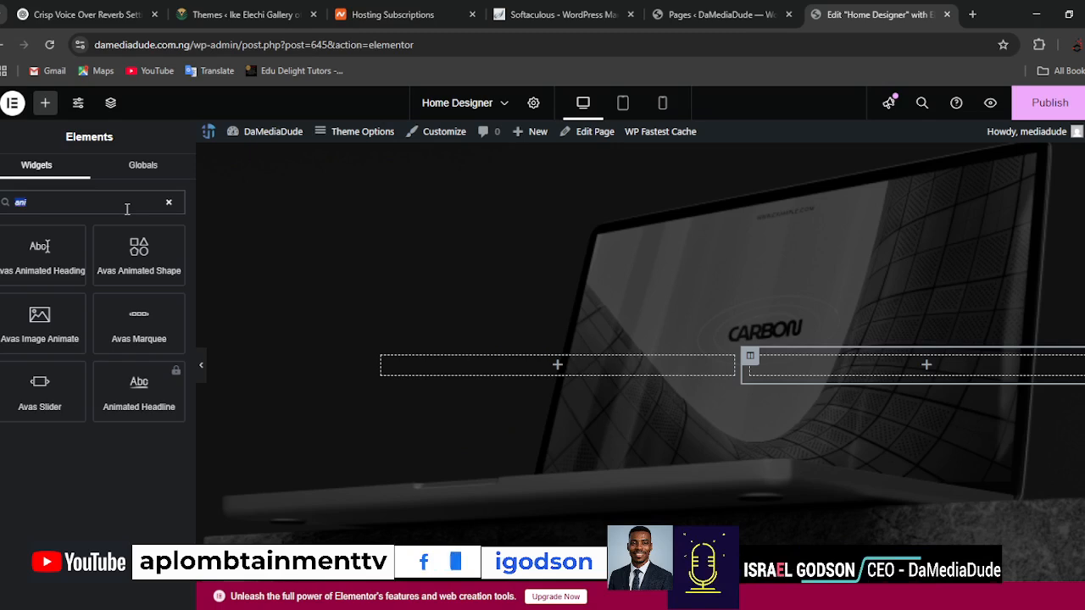
key(BackSpace)
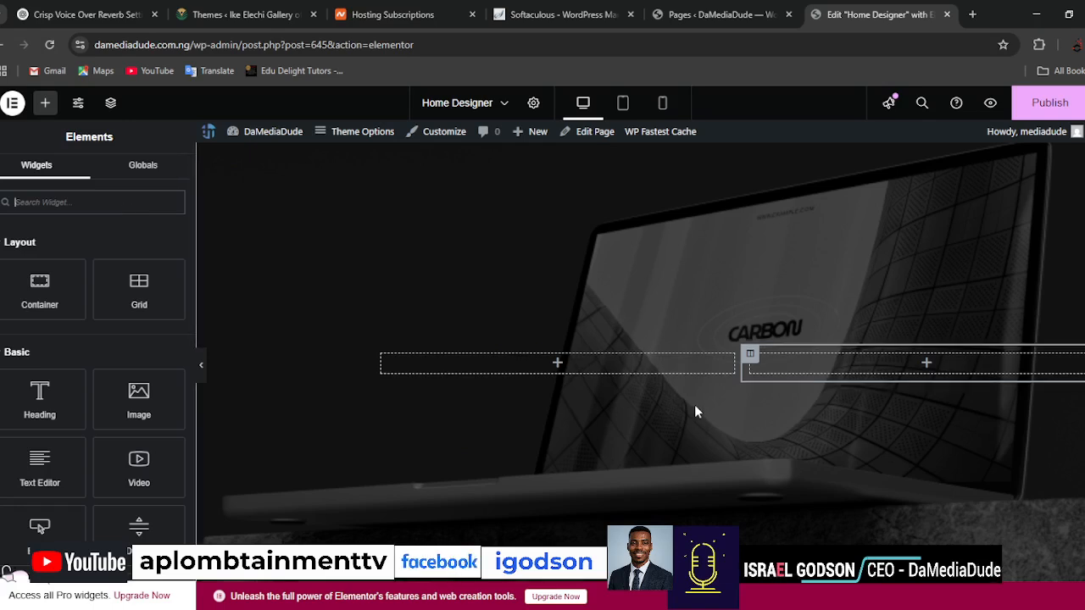
Replace the first placeholder paragraph under About Me with "My name is", the owner's full name and ", I am a professional.".
scroll(694, 404, down, 5)
scroll(845, 434, down, 3)
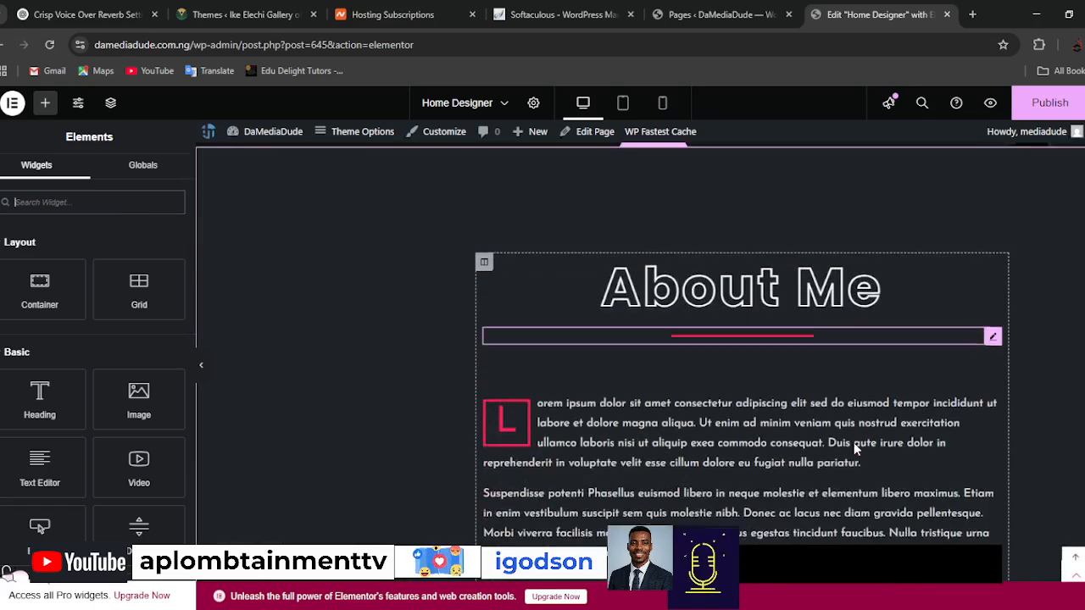
click(535, 312)
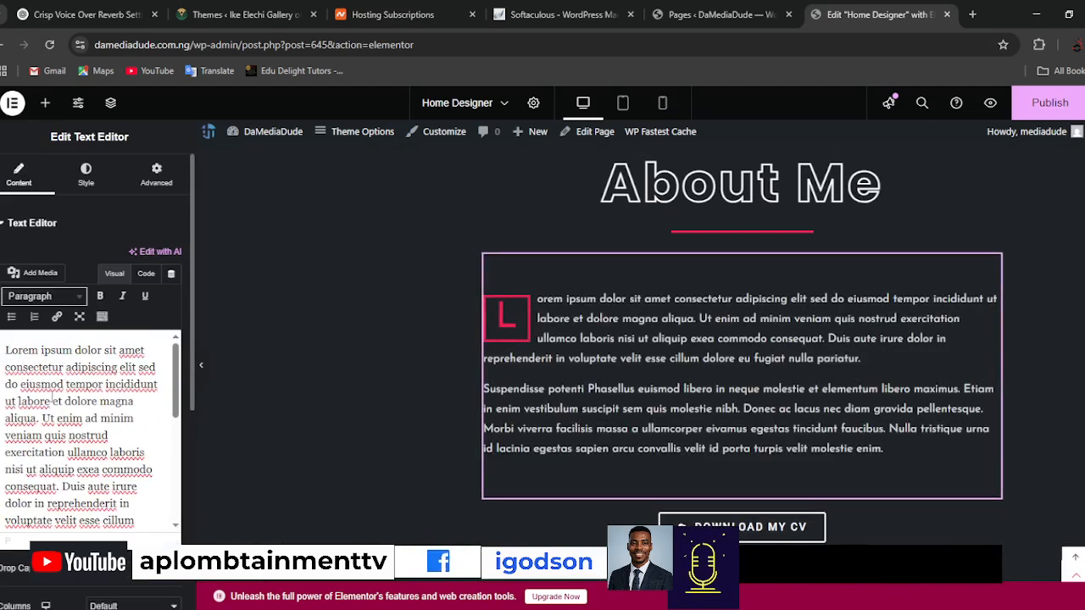
key(ctrl+a)
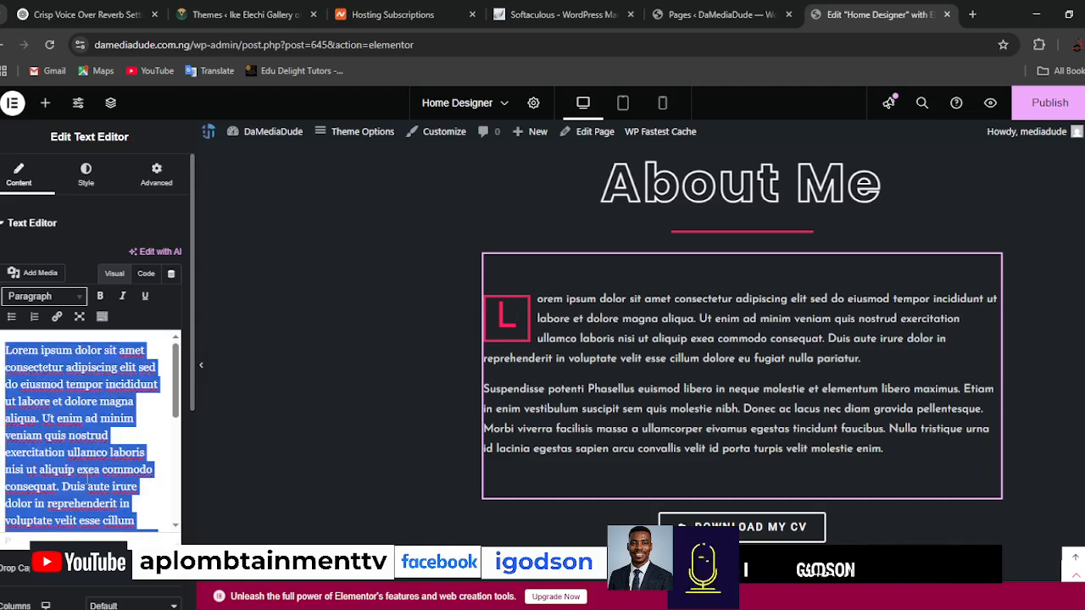
text(M)
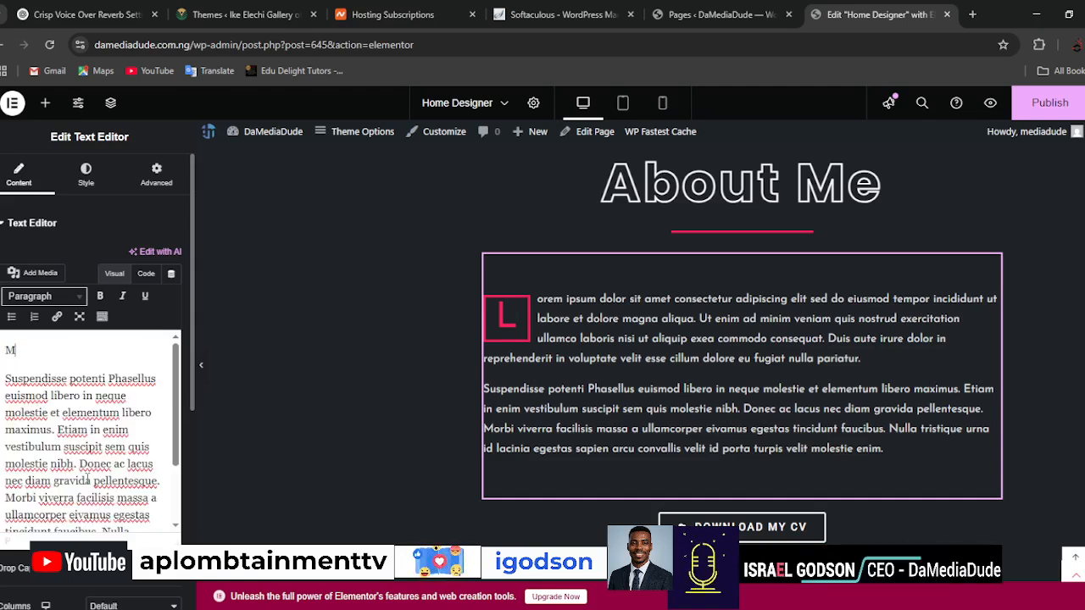
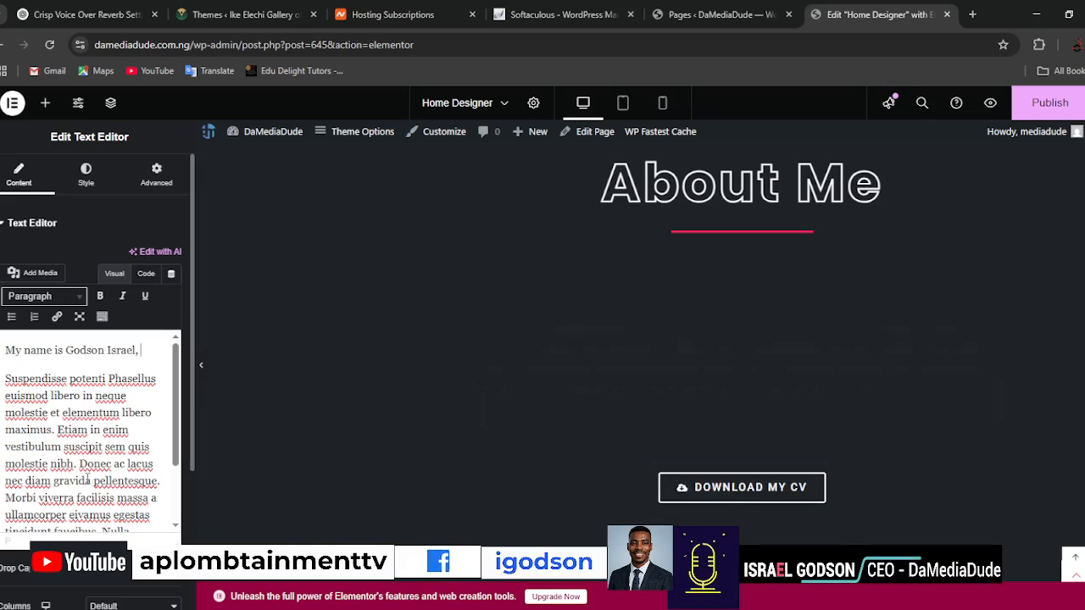
text(I am a professional)
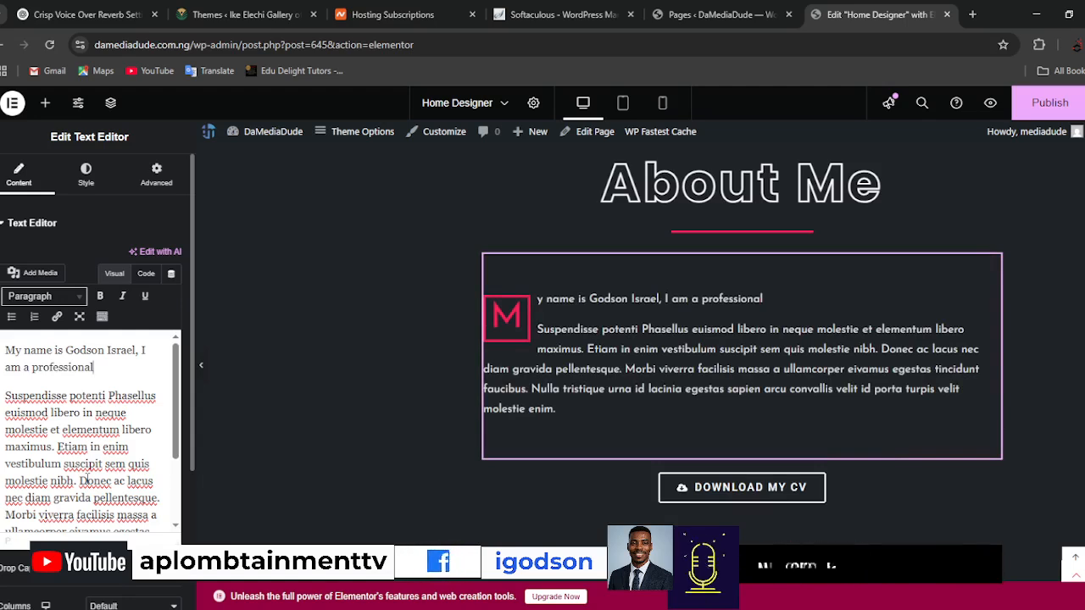
text(.)
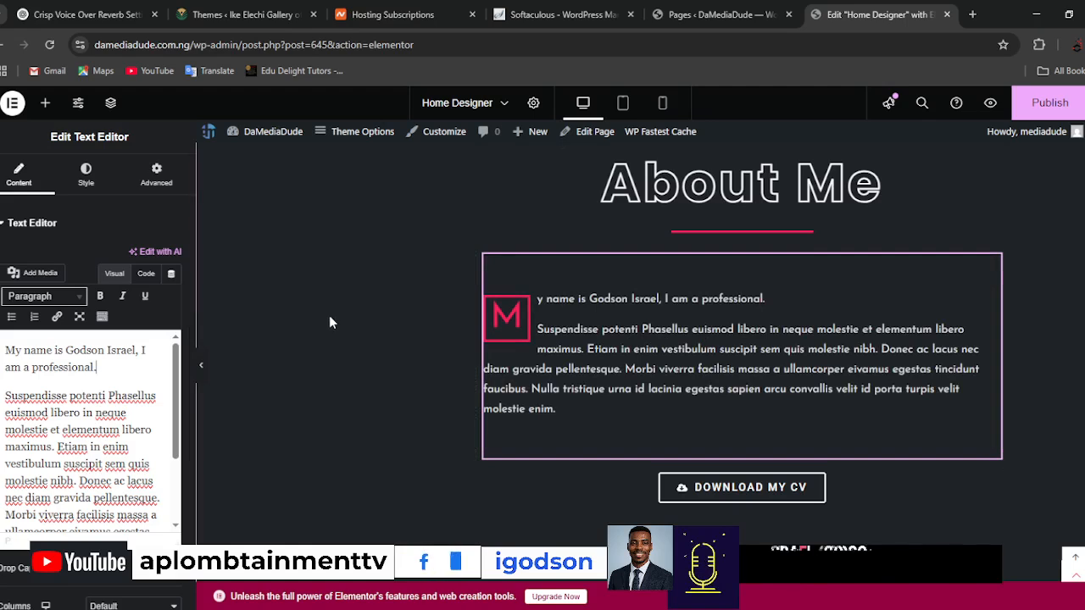
Publish the changes to the Home Designer page.
scroll(412, 399, up, 5)
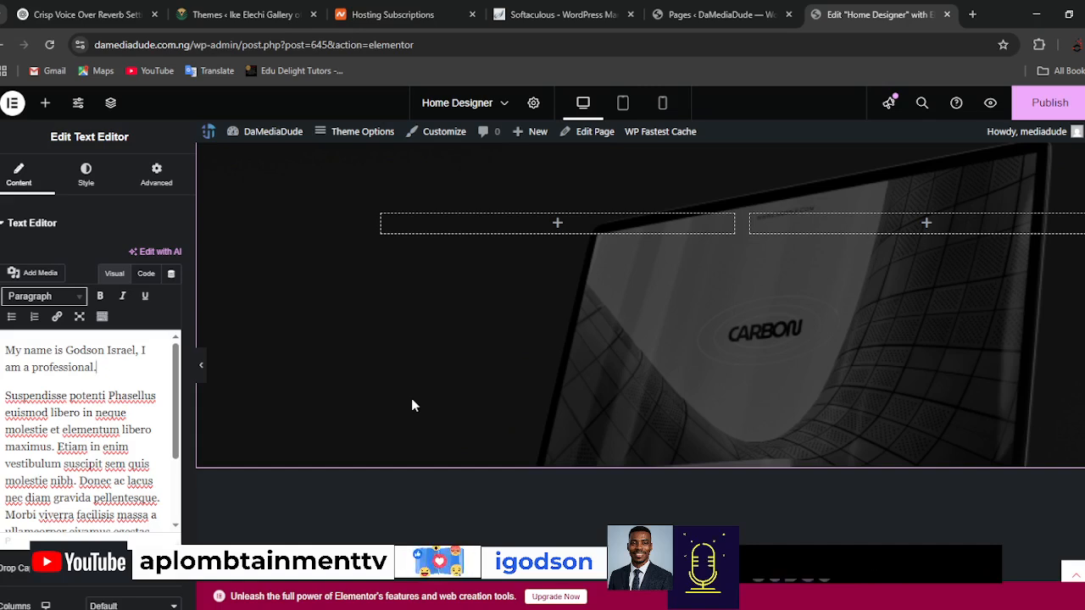
scroll(411, 405, down, 5)
scroll(611, 466, down, 10)
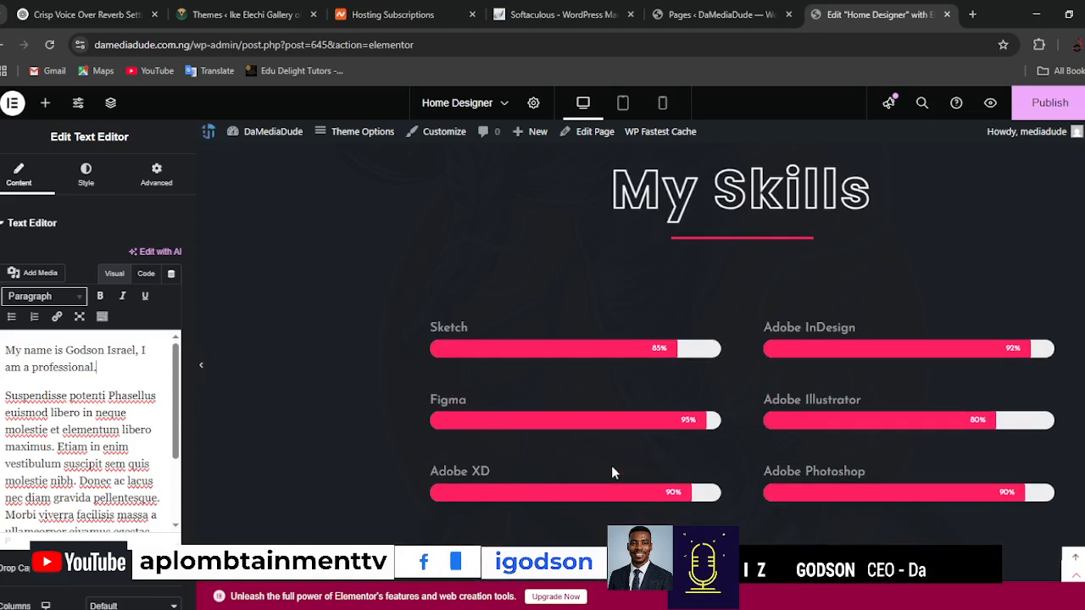
scroll(613, 466, down, 4)
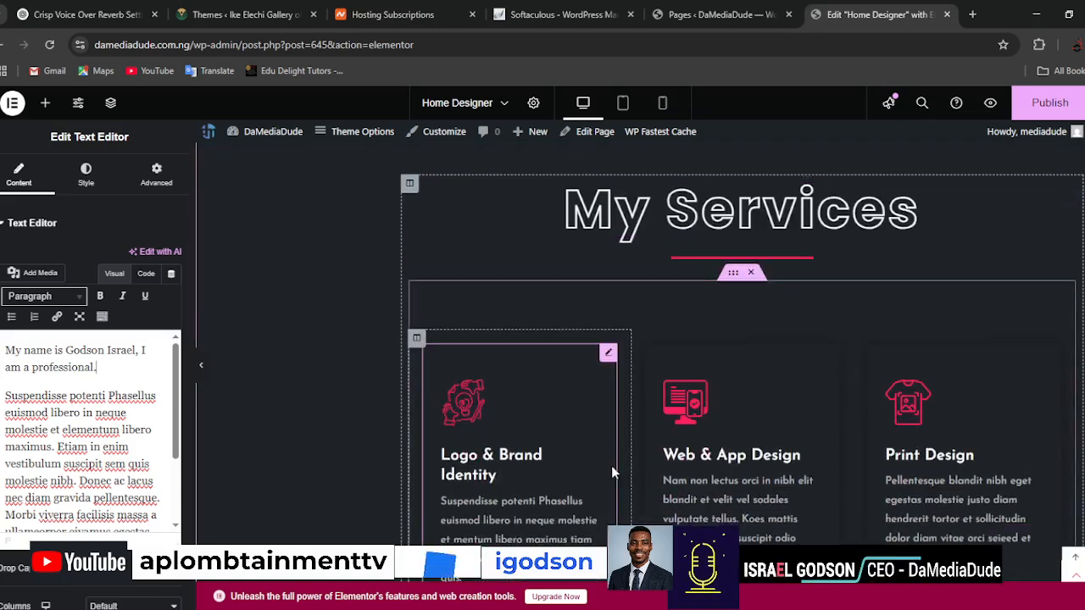
scroll(613, 472, down, 2)
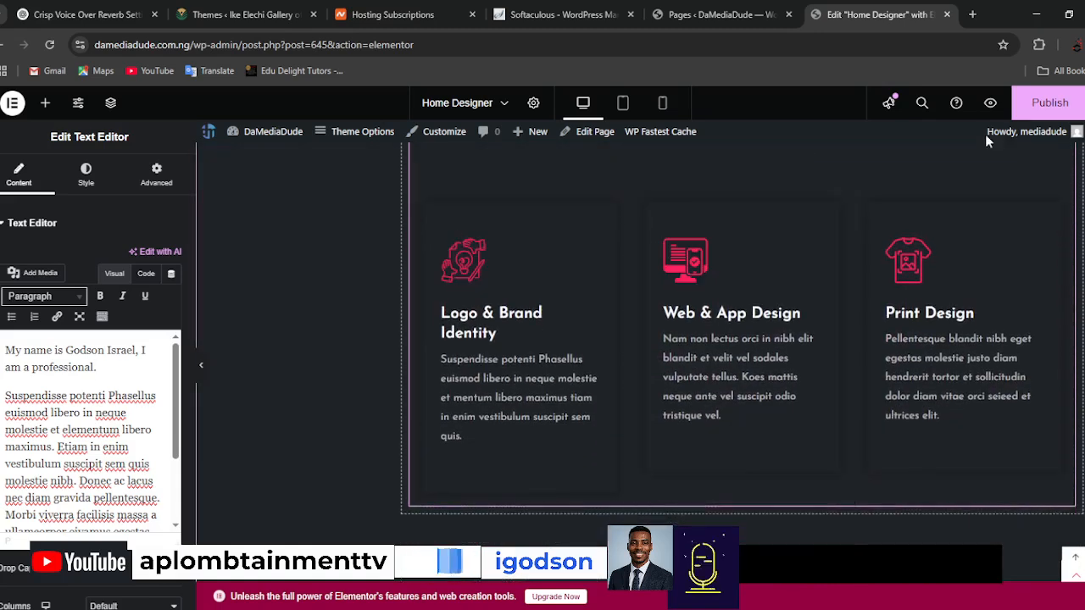
click(1049, 101)
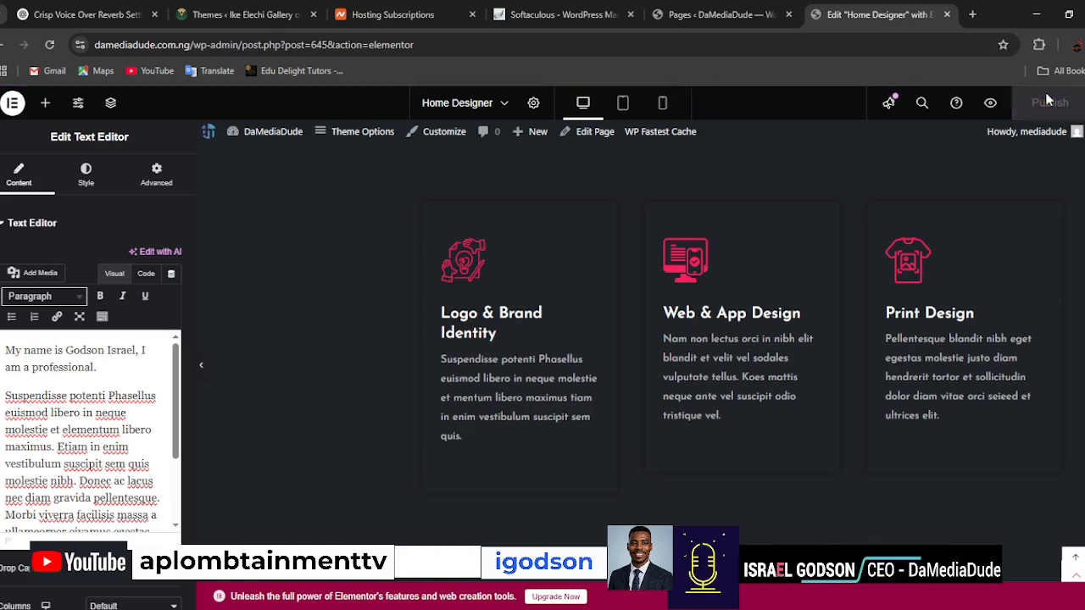
Preview the published page, look over its hero section and return to the Elementor editor.
click(991, 104)
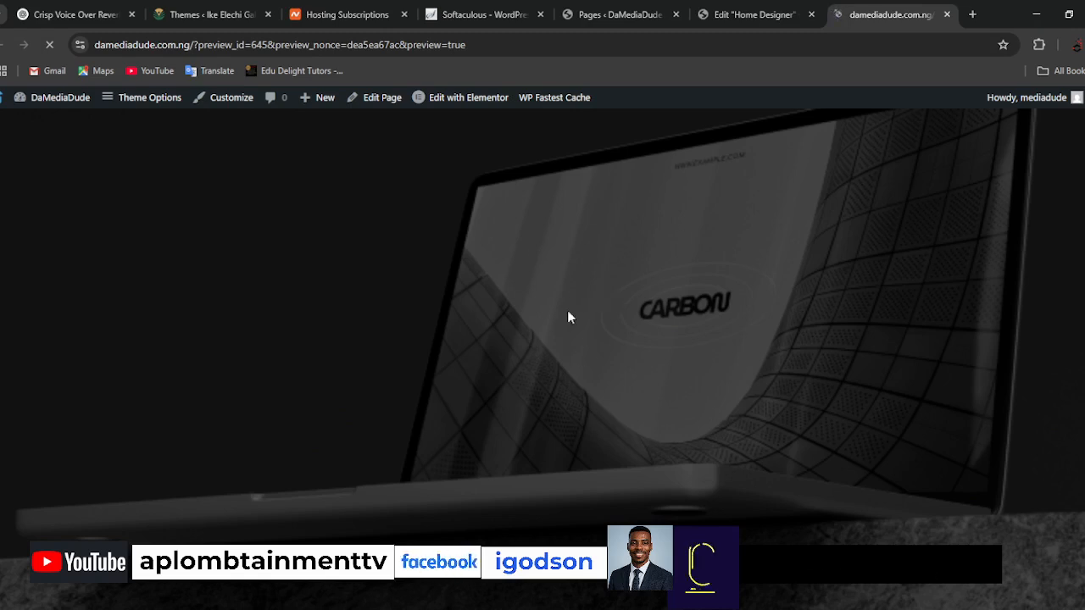
scroll(572, 345, down, 6)
scroll(622, 440, up, 5)
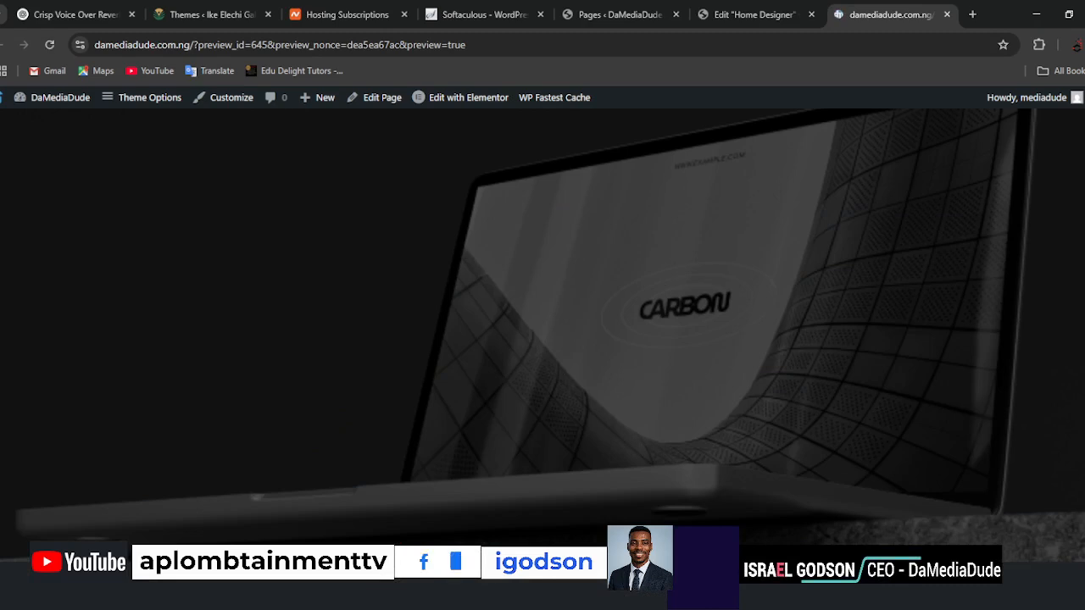
click(749, 17)
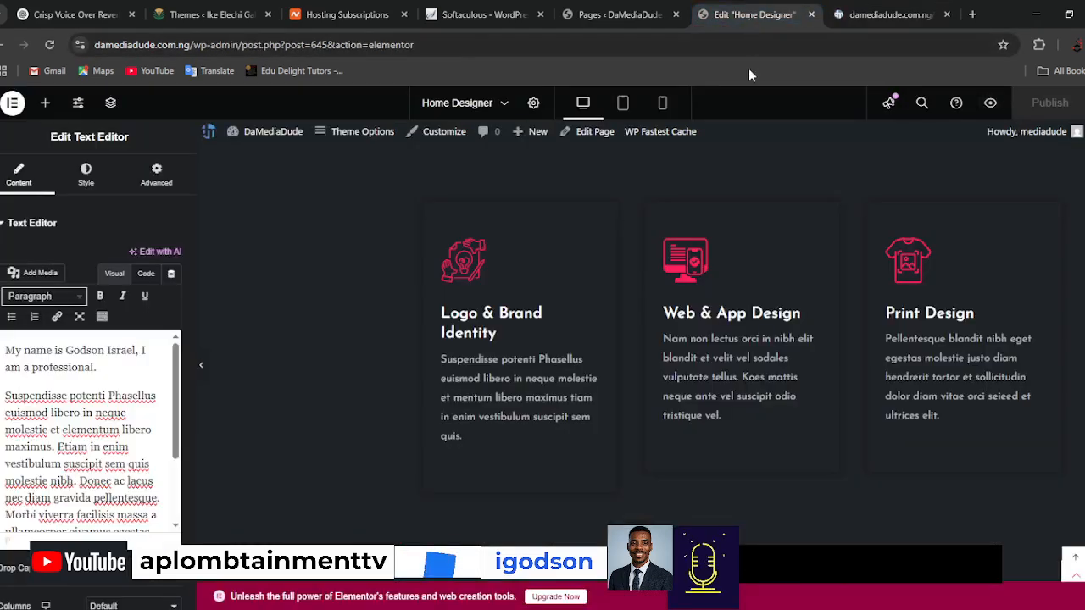
Switch the Home Designer page to the tablet portrait view and look over its services and About Me sections.
click(622, 104)
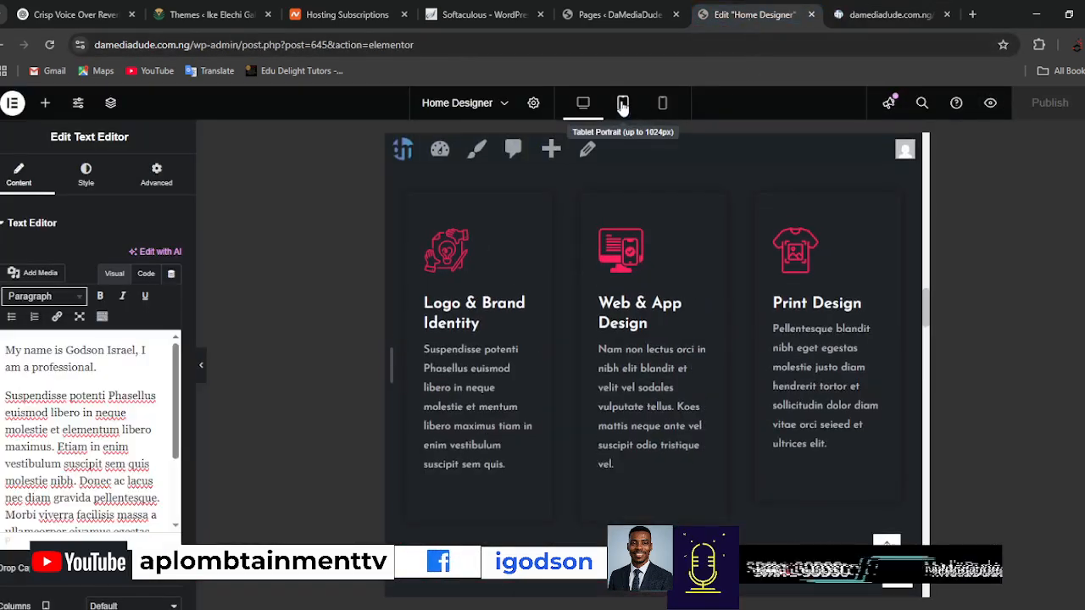
scroll(767, 439, down, 5)
scroll(767, 439, up, 3)
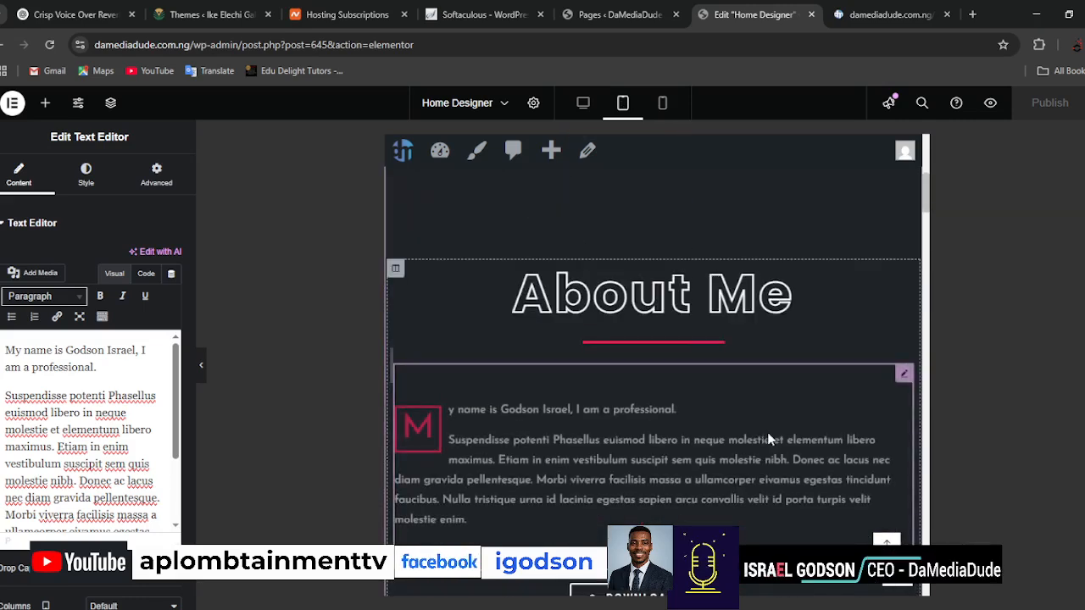
Switch the page to the mobile portrait view and examine how the About Me, My Skills, services and portfolio sections are laid out.
click(663, 102)
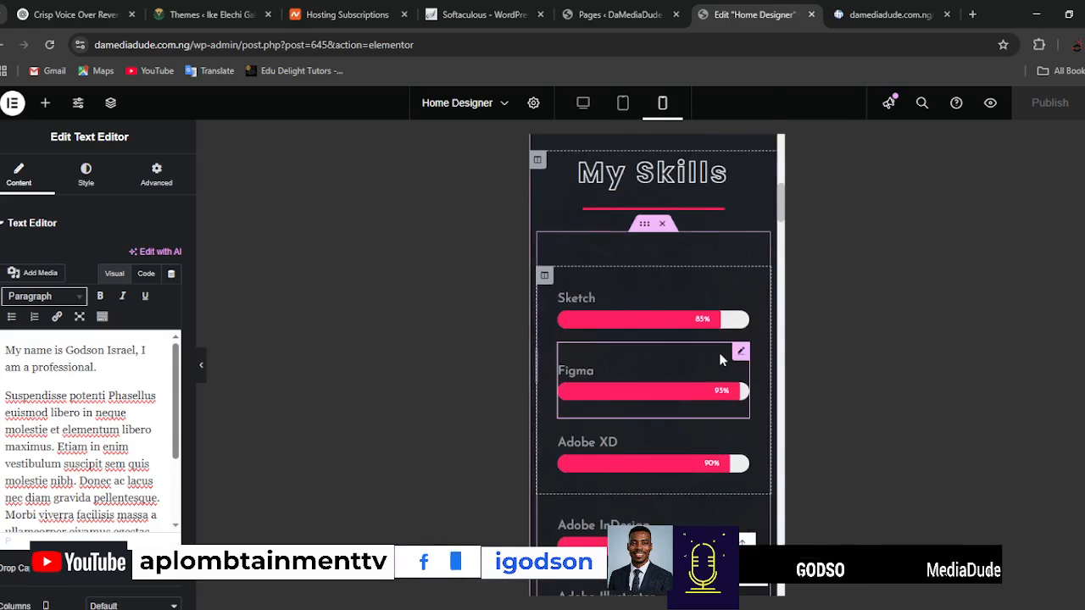
scroll(719, 352, up, 5)
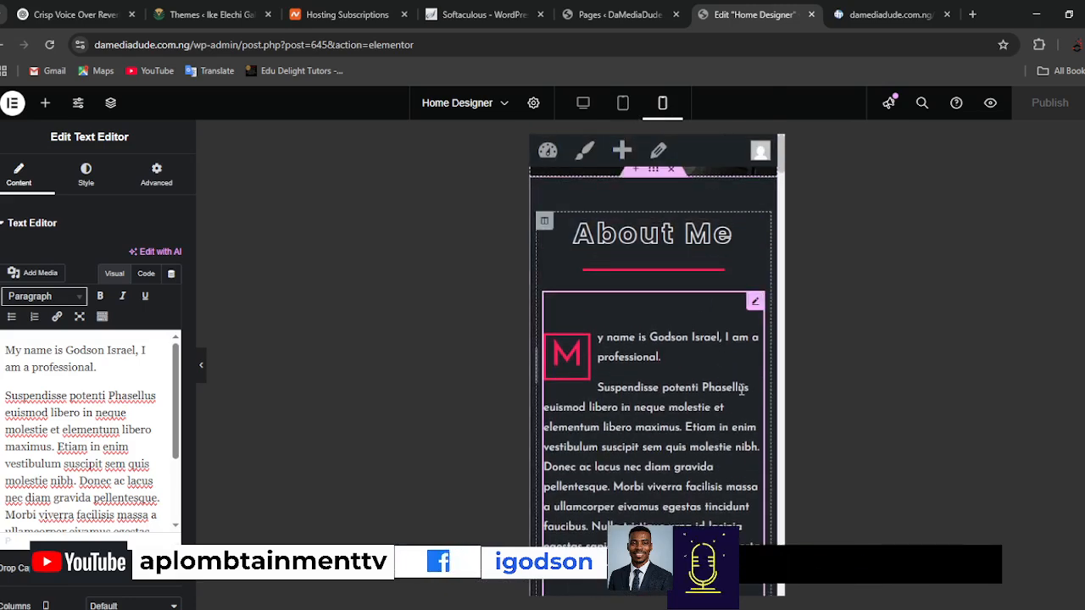
scroll(712, 433, down, 5)
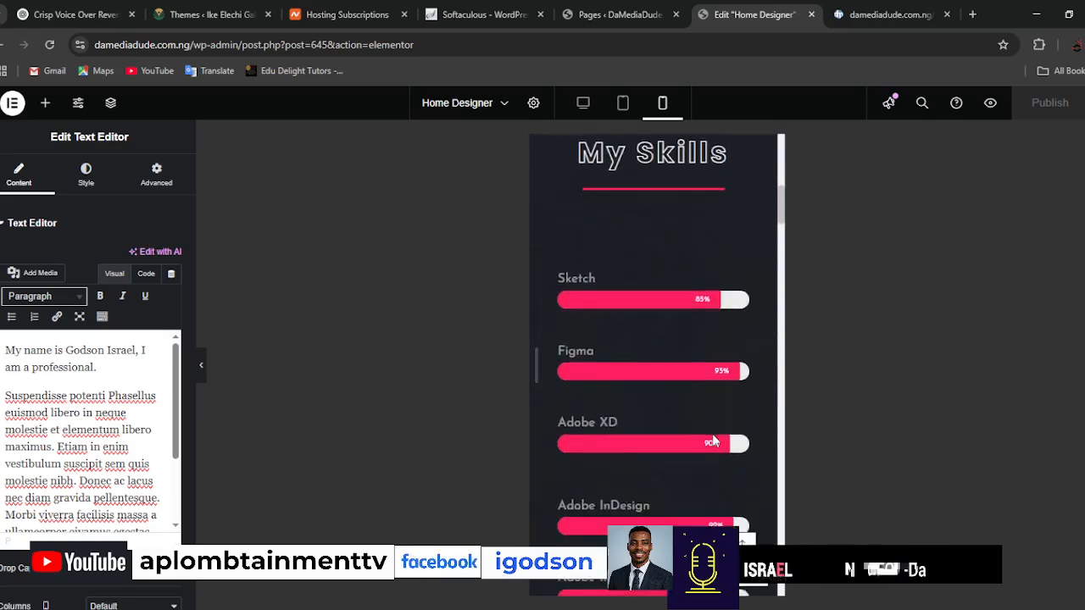
scroll(713, 437, down, 5)
scroll(712, 437, down, 5)
scroll(713, 434, down, 6)
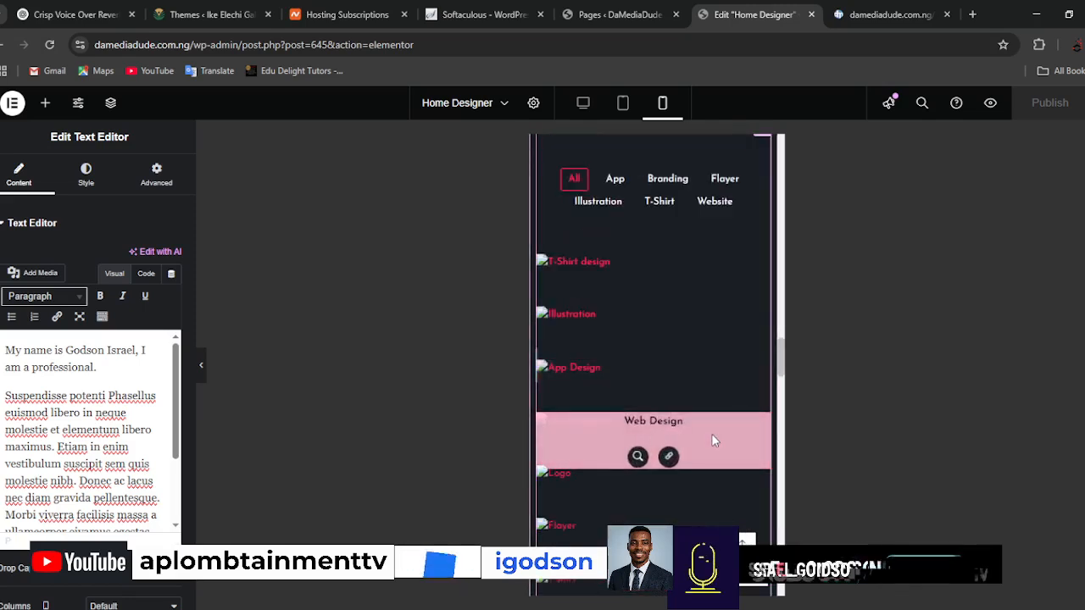
scroll(711, 433, up, 10)
scroll(710, 433, up, 5)
scroll(712, 439, down, 8)
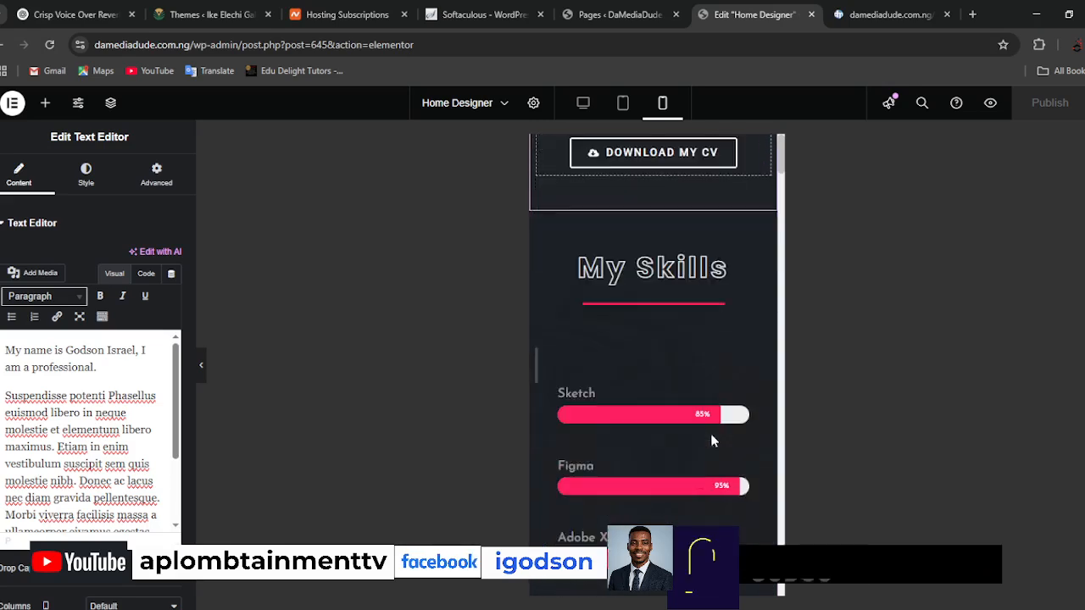
scroll(711, 433, up, 6)
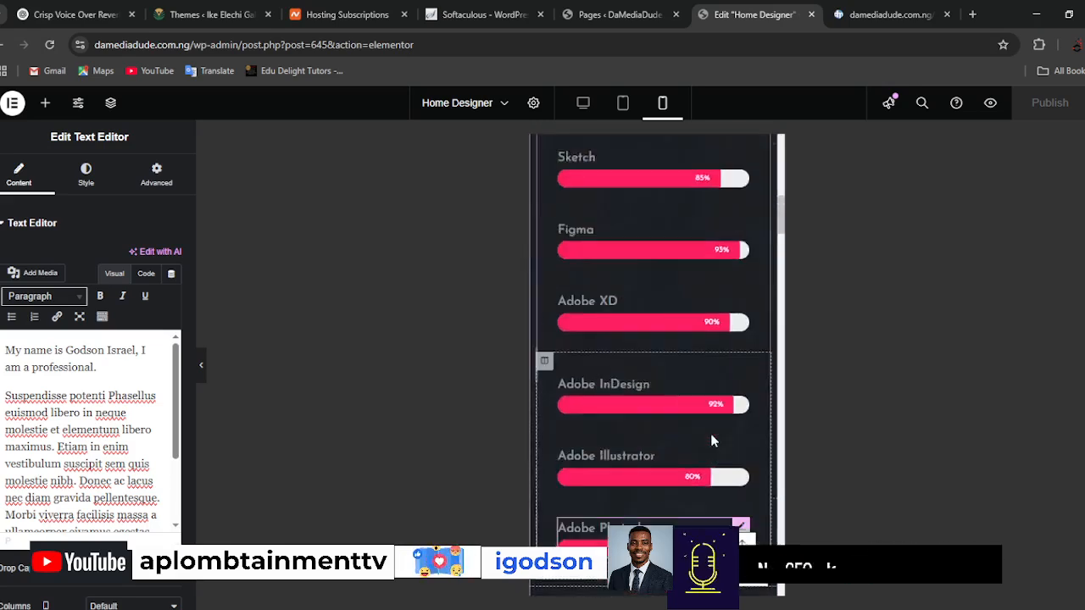
scroll(710, 433, down, 3)
scroll(712, 439, down, 3)
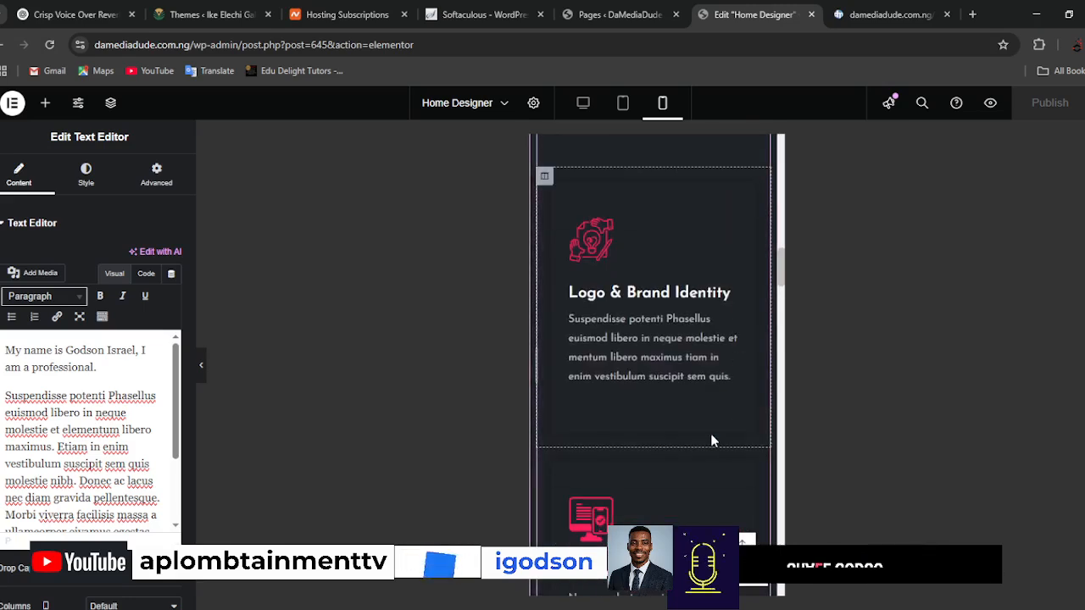
Review the About Me and hero sections in the tablet portrait view, then return the page to the desktop view.
click(625, 101)
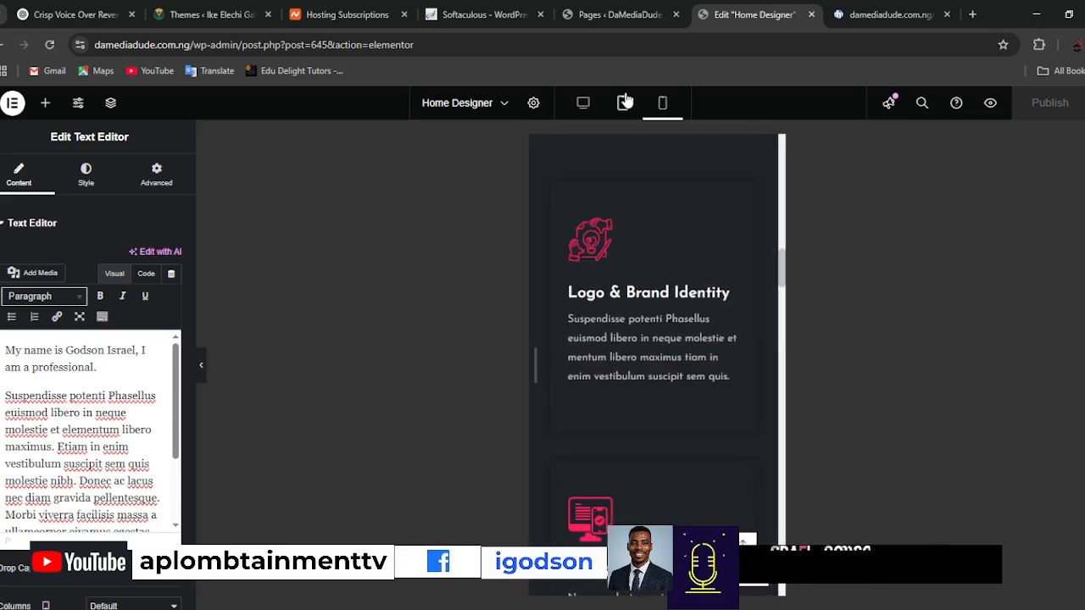
scroll(704, 371, up, 5)
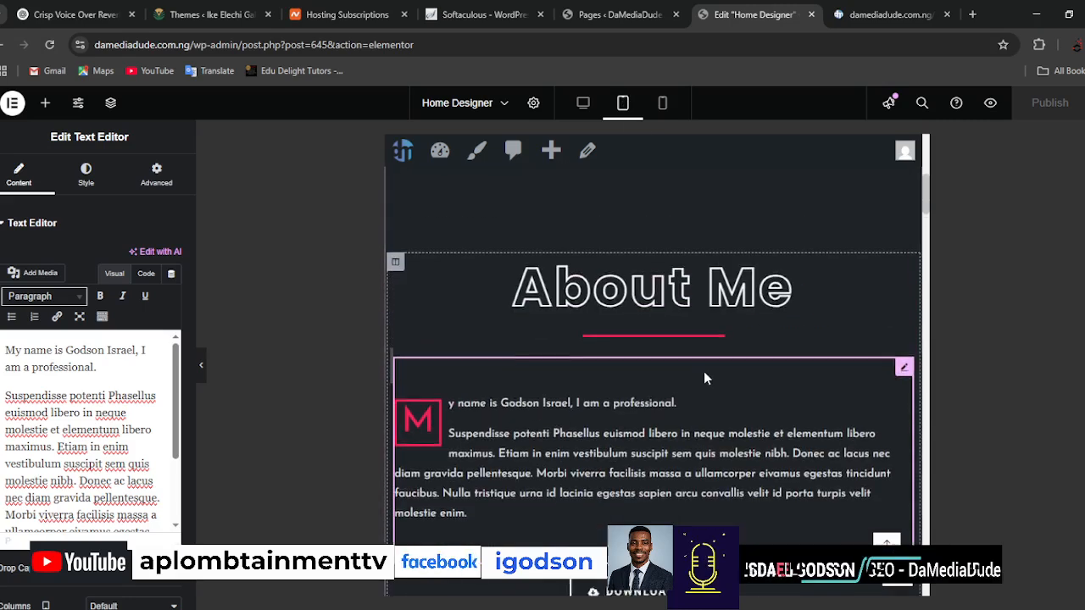
scroll(703, 371, up, 3)
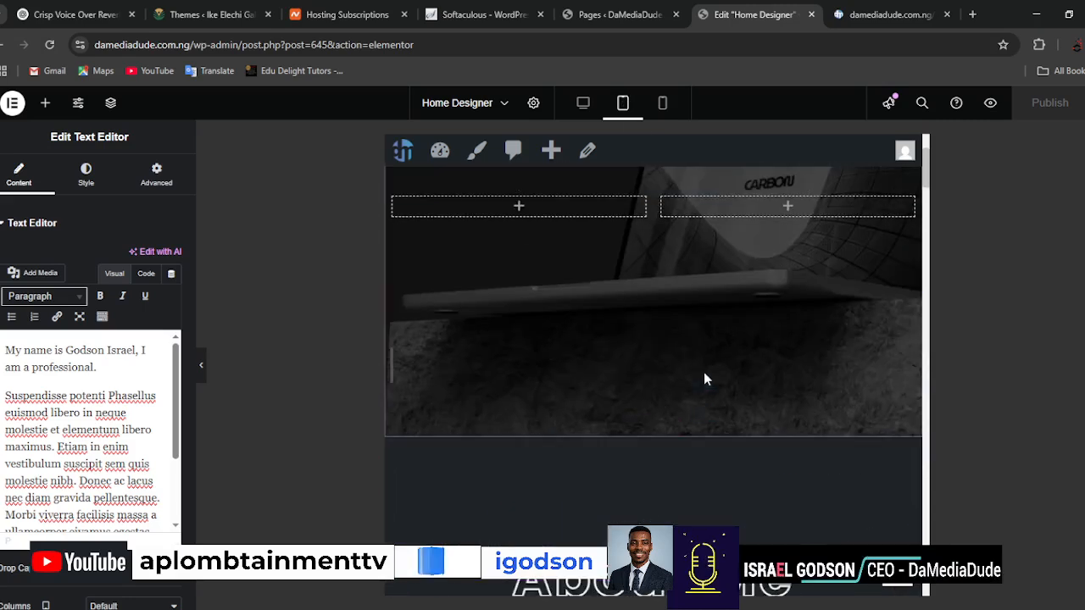
click(582, 100)
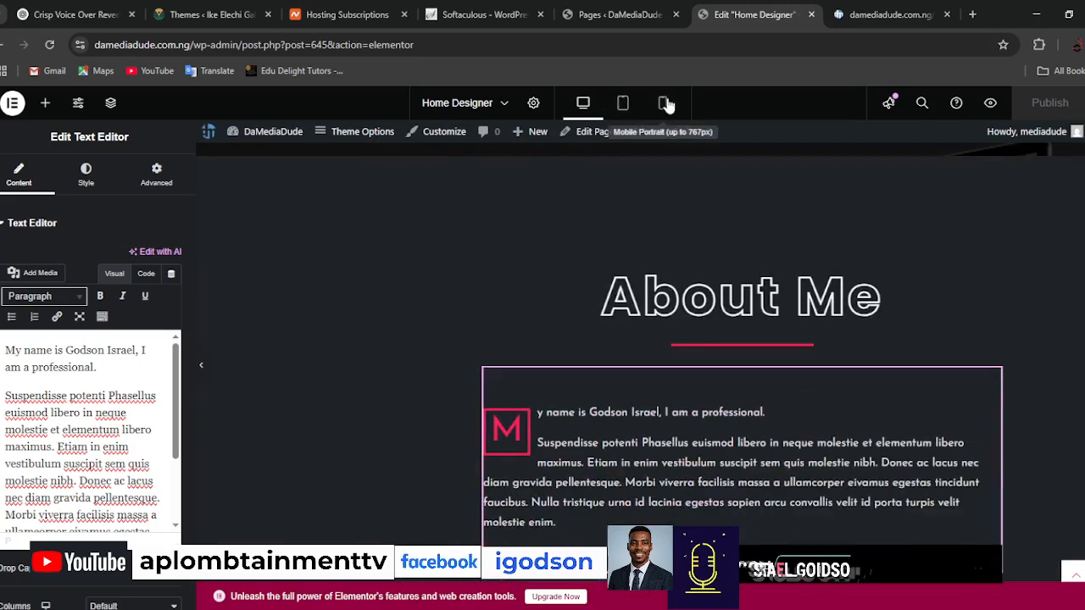
Switch back to the mobile portrait view and check the My Skills section's progress bars.
click(665, 103)
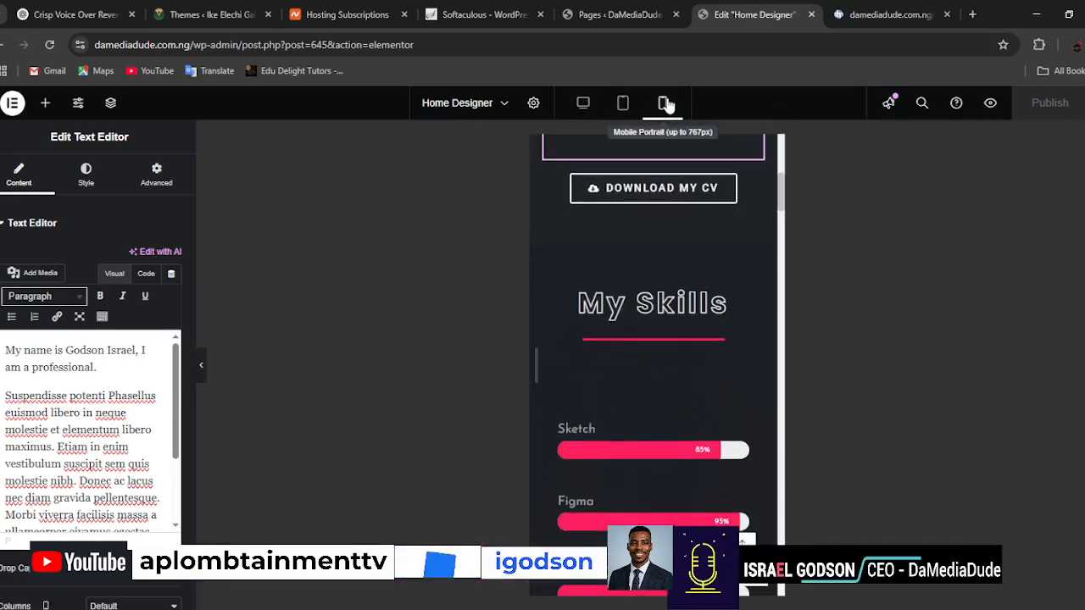
scroll(700, 409, up, 3)
scroll(699, 434, down, 10)
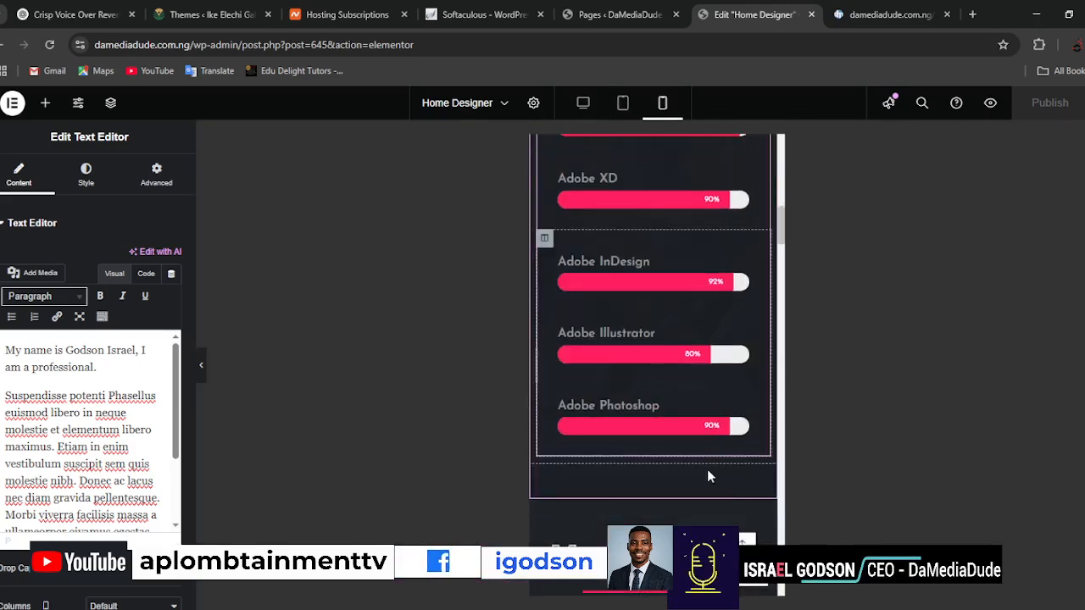